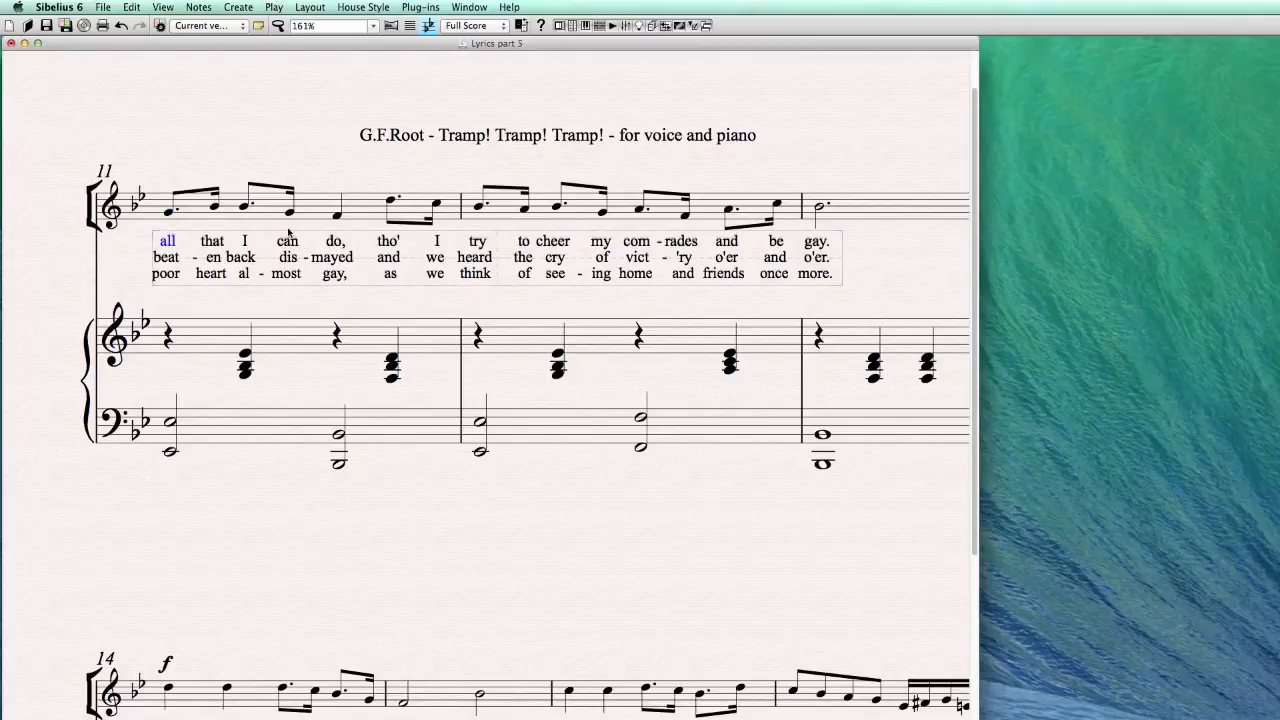
- Delete the syllables "beat" and "en" from the second-verse lyrics at the start of bar 11
click(170, 212)
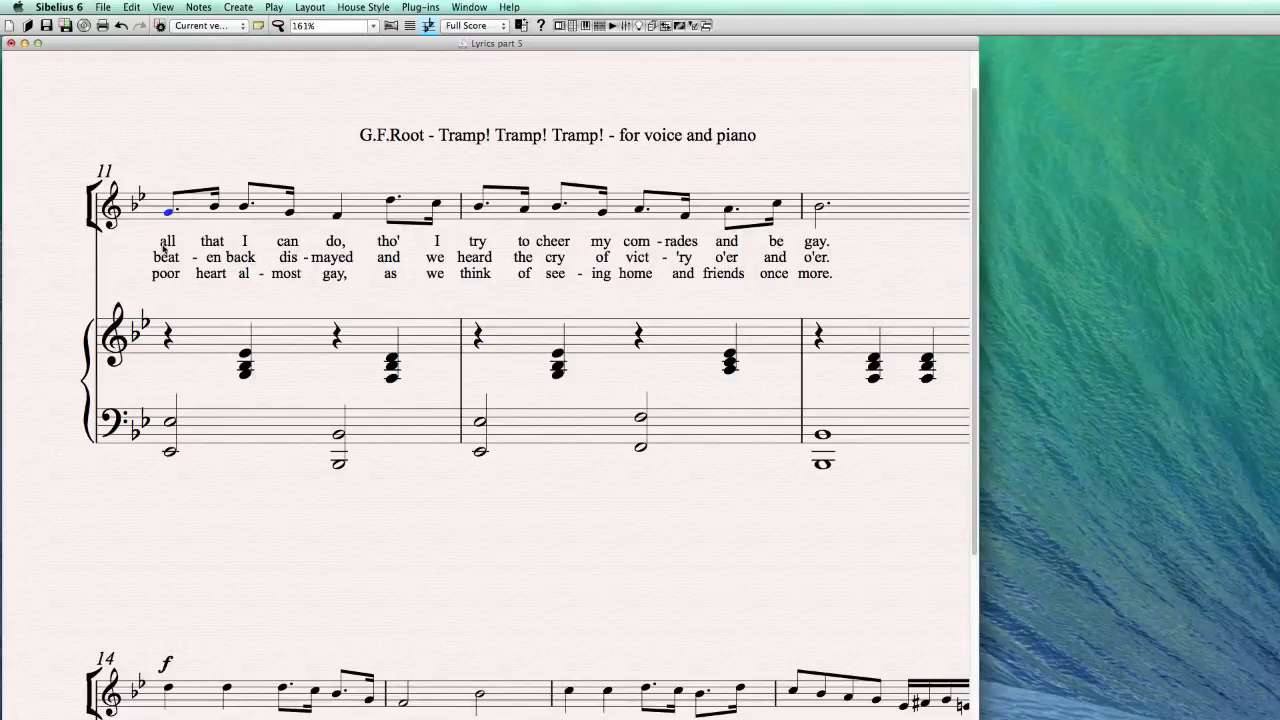
click(170, 260)
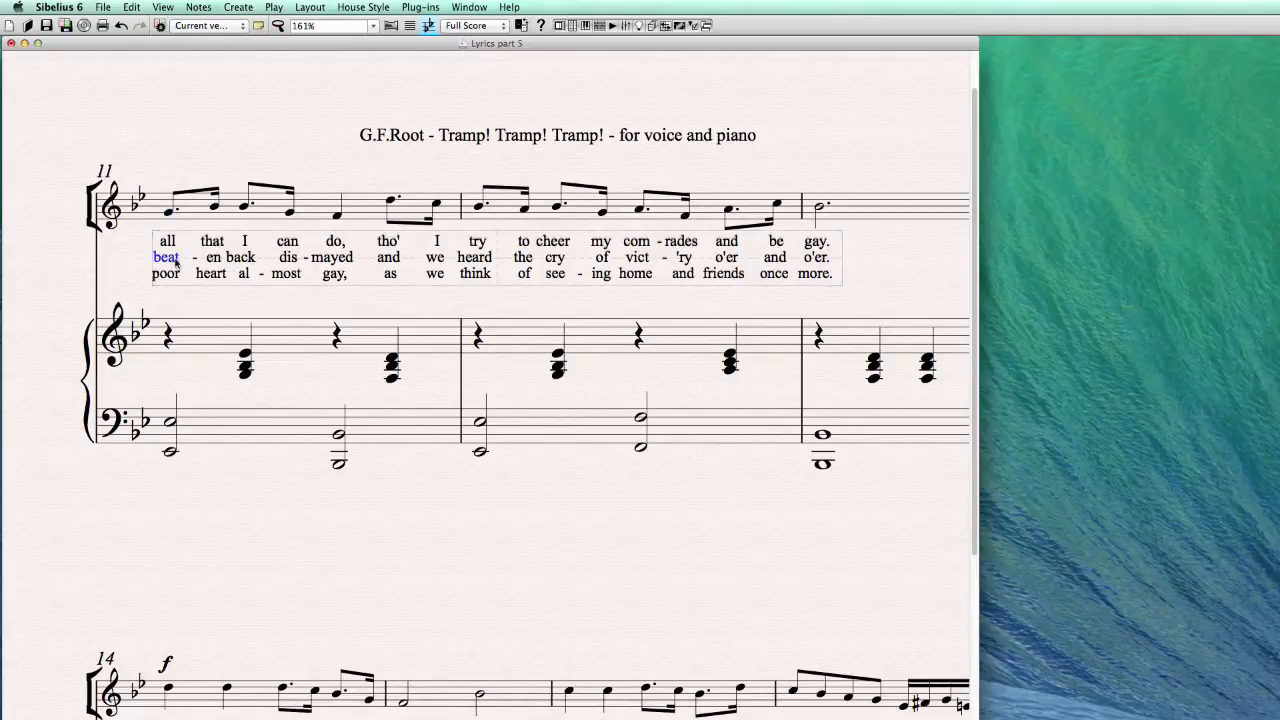
key(Delete)
key(Delete)
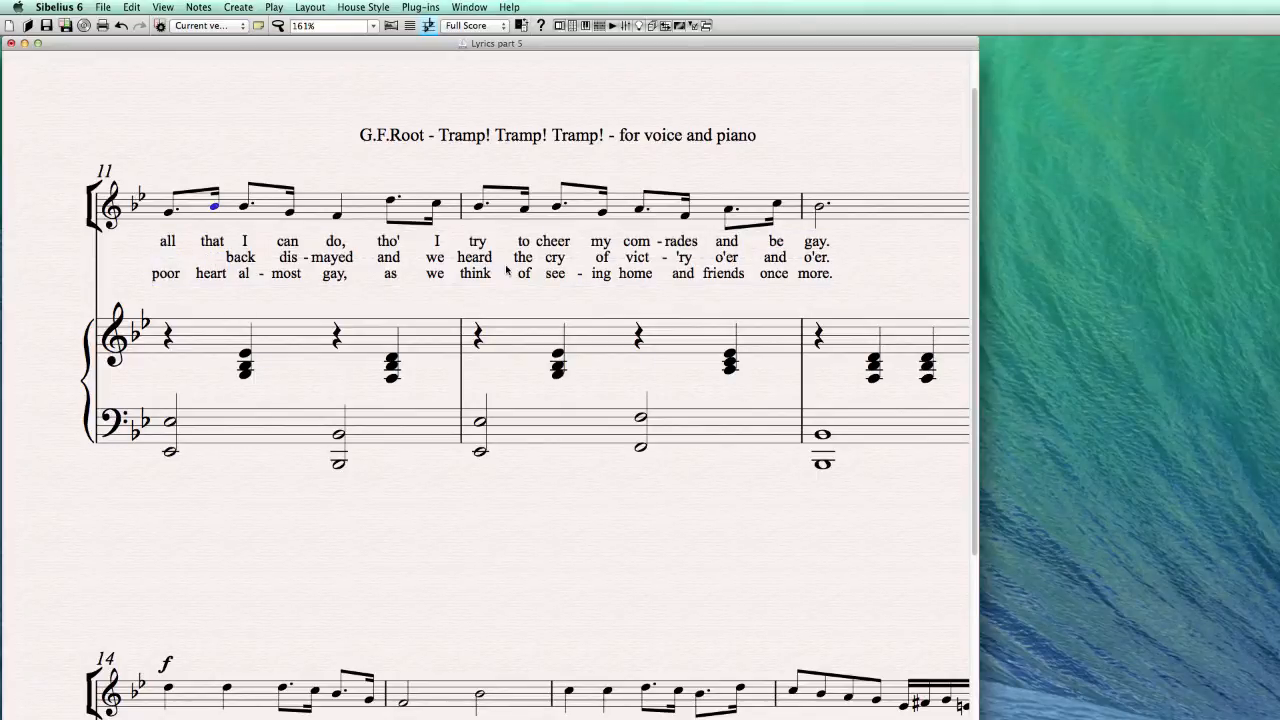
- Enter "bea-ten" as Lyrics verse 2 text across the first two vocal notes of bar 11
key(Left)
click(238, 7)
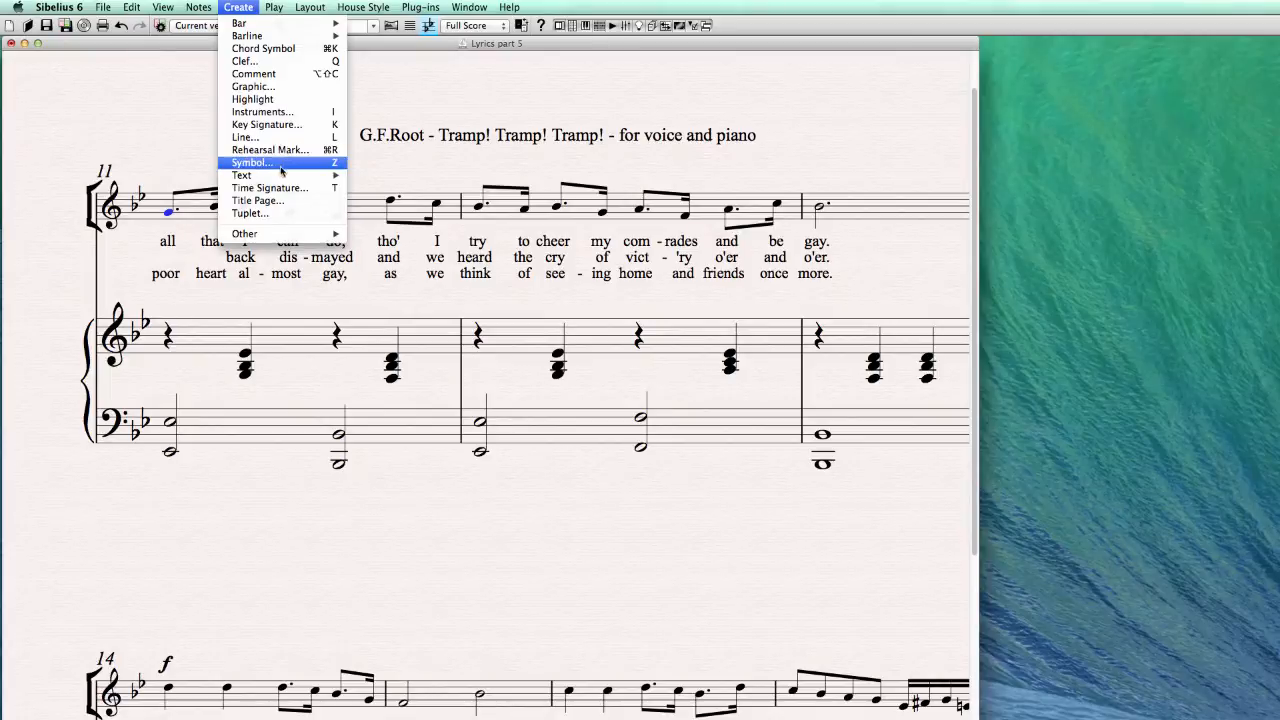
mouse_move(280, 176)
mouse_move(412, 203)
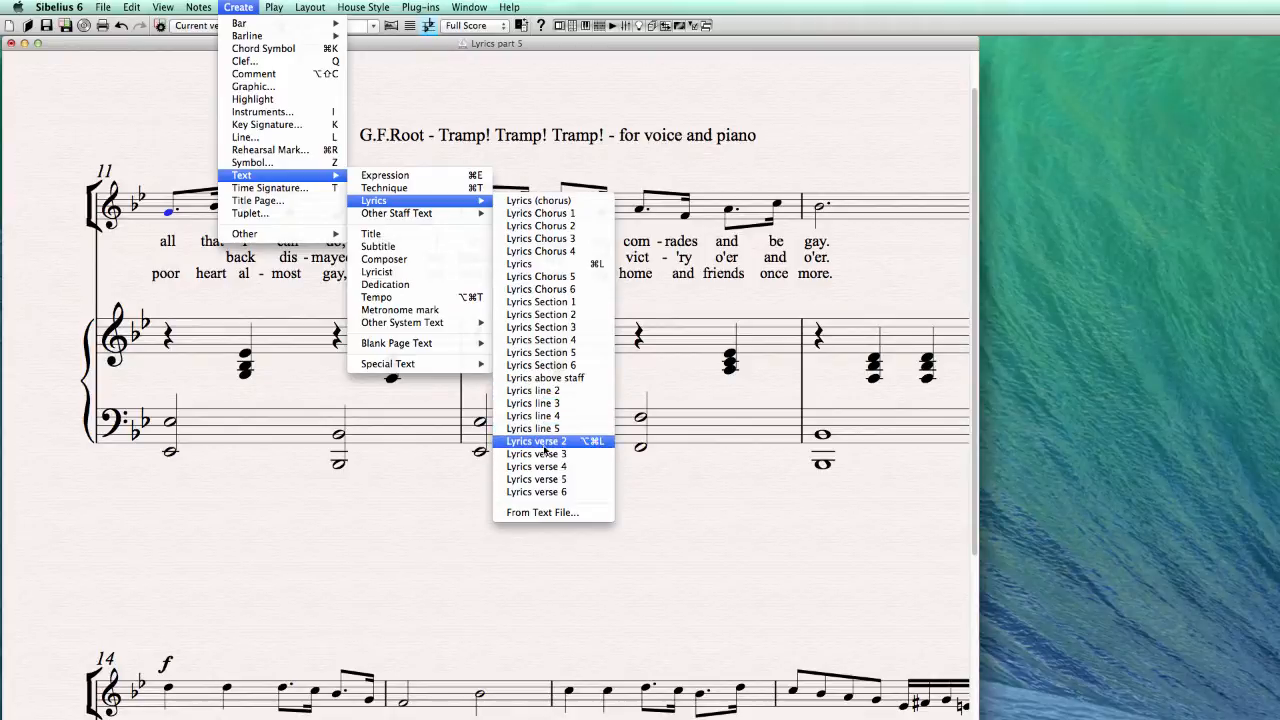
click(583, 441)
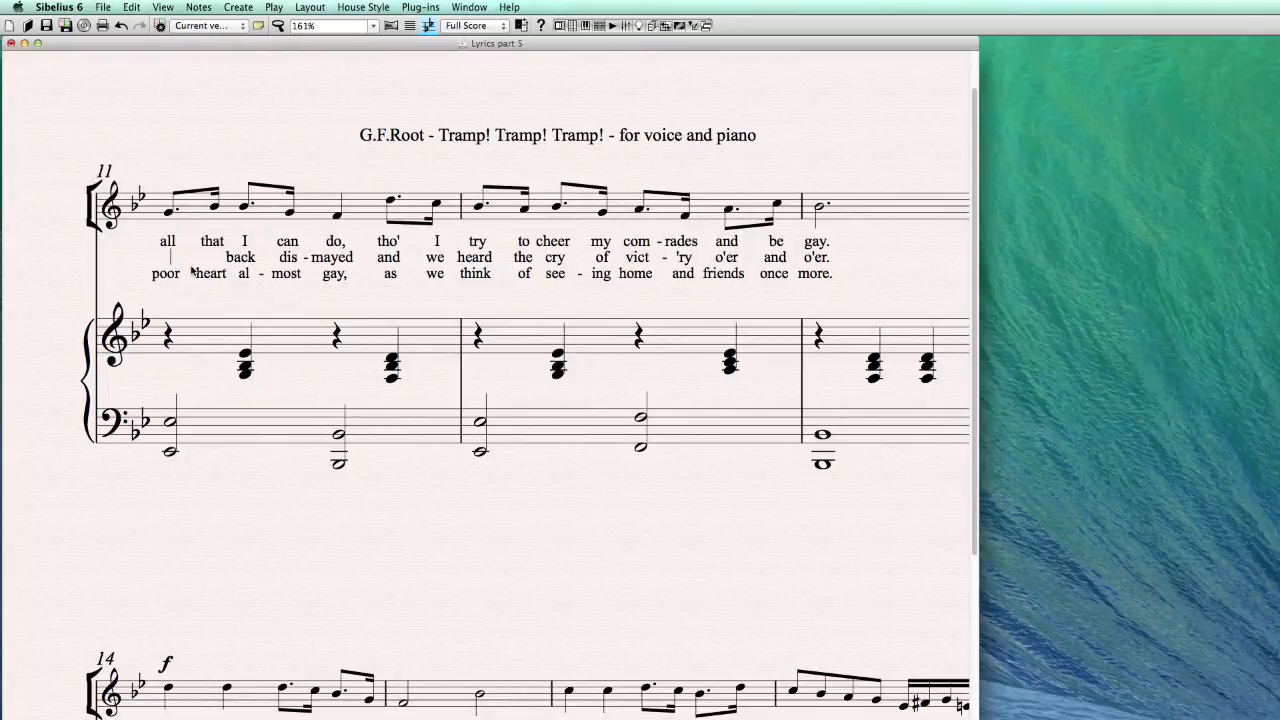
text(beat)
key(BackSpace)
text(- ten)
key(Escape)
key(Escape)
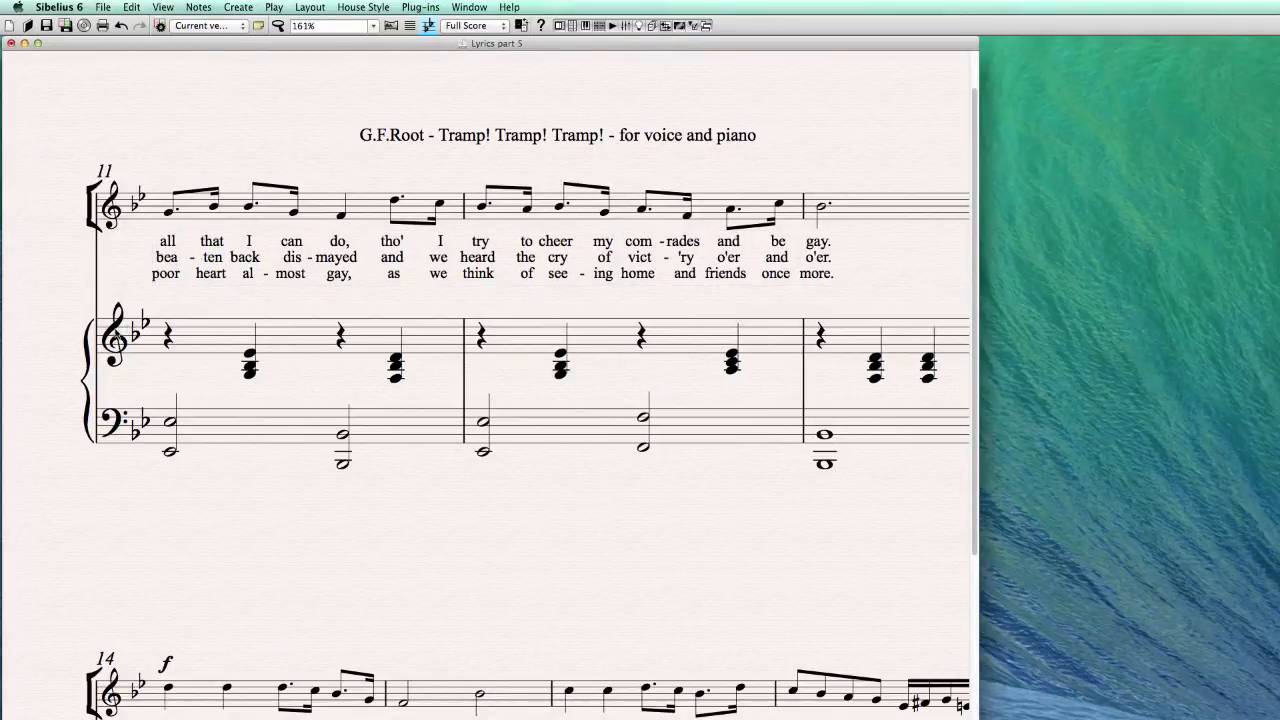
- Delete the words "poor" and "heart" from the third-verse lyrics at the start of bar 11
click(168, 277)
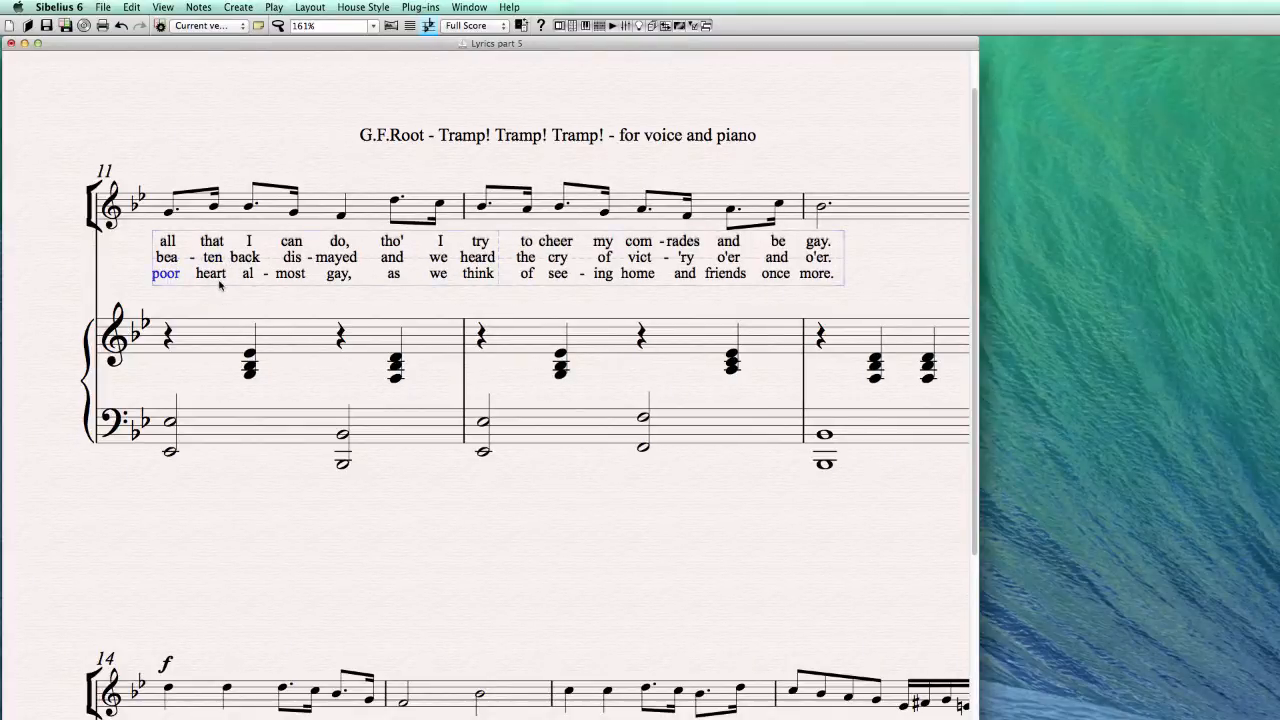
key(Delete)
key(Delete)
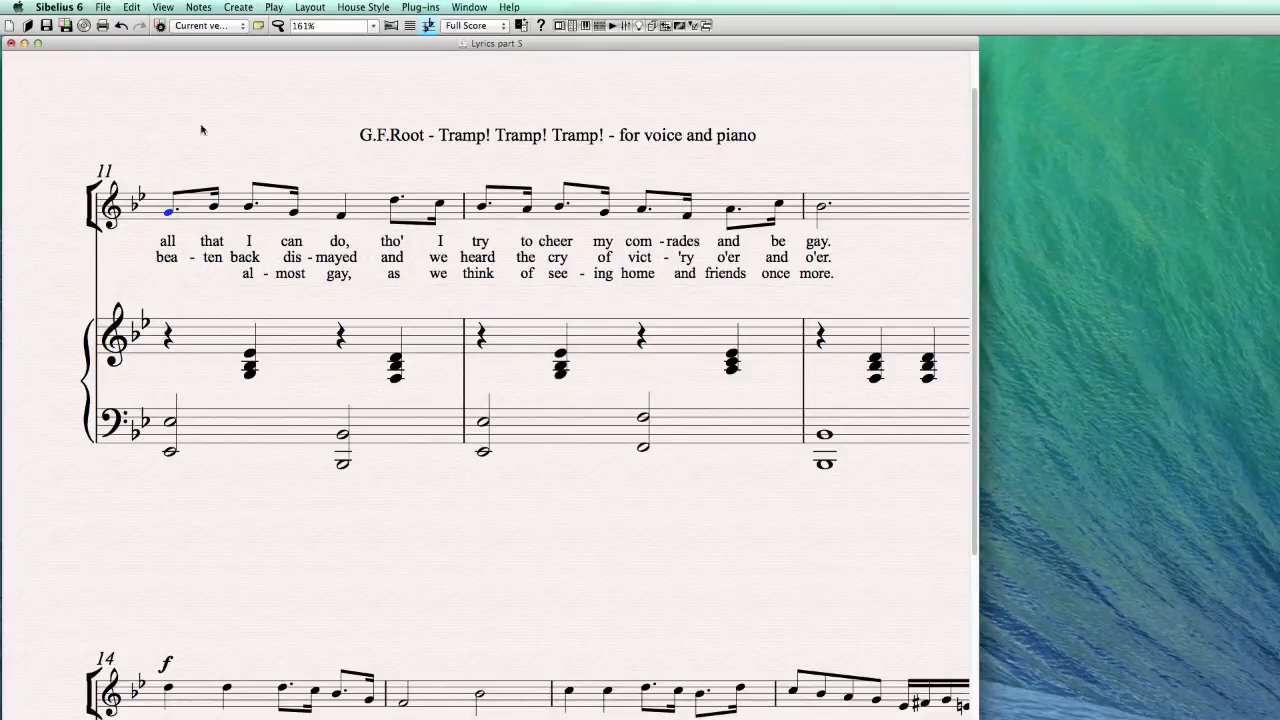
- Enter "poor heart" as Lyrics verse 3 text under the first two vocal notes of bar 11
click(234, 7)
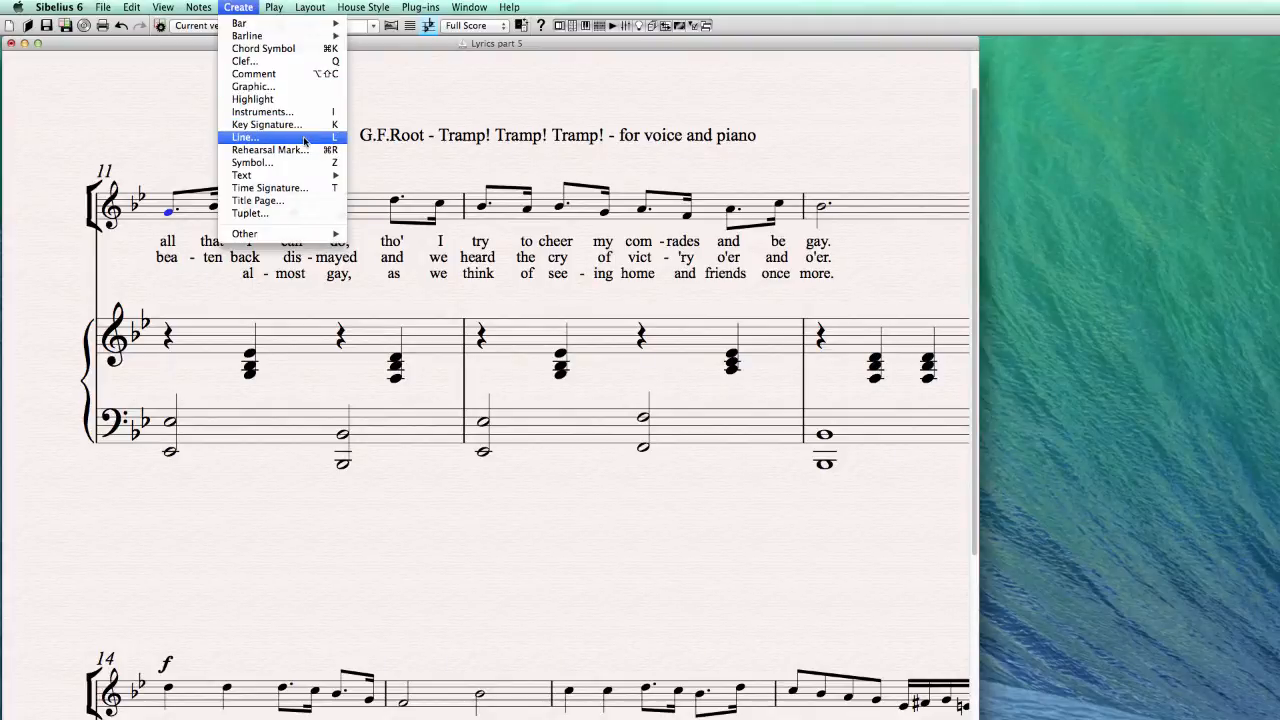
mouse_move(410, 206)
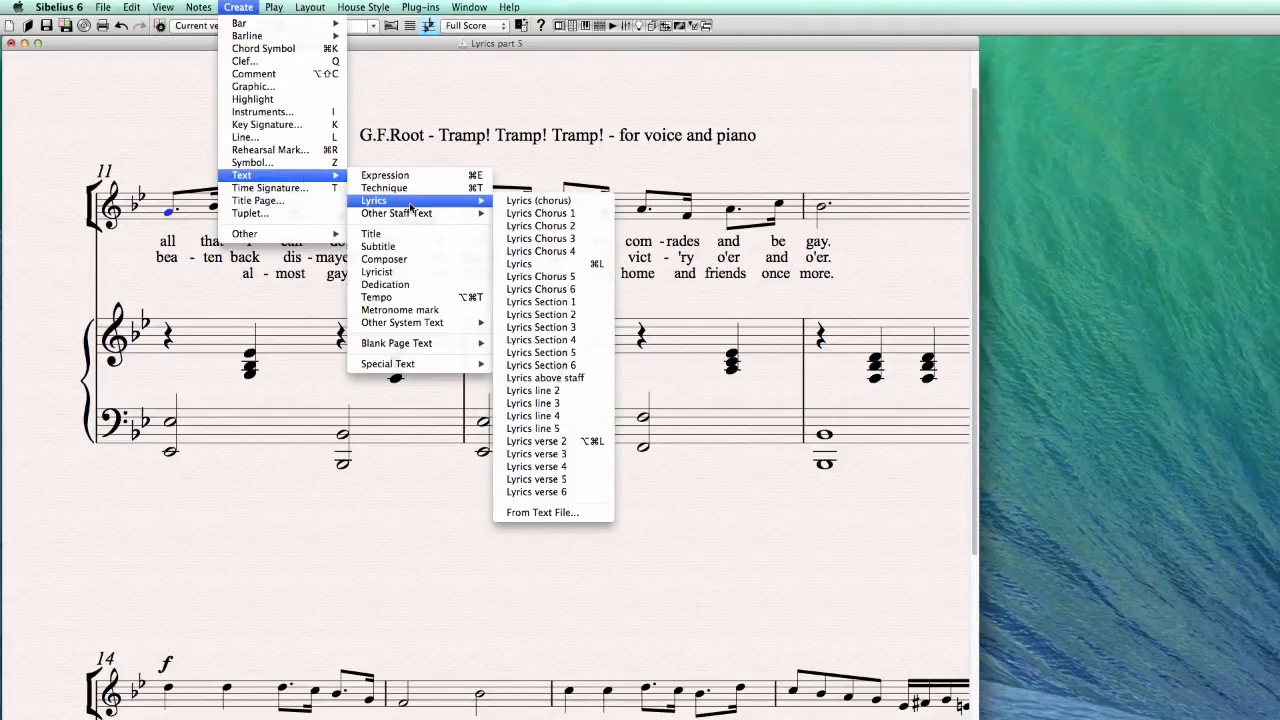
click(553, 459)
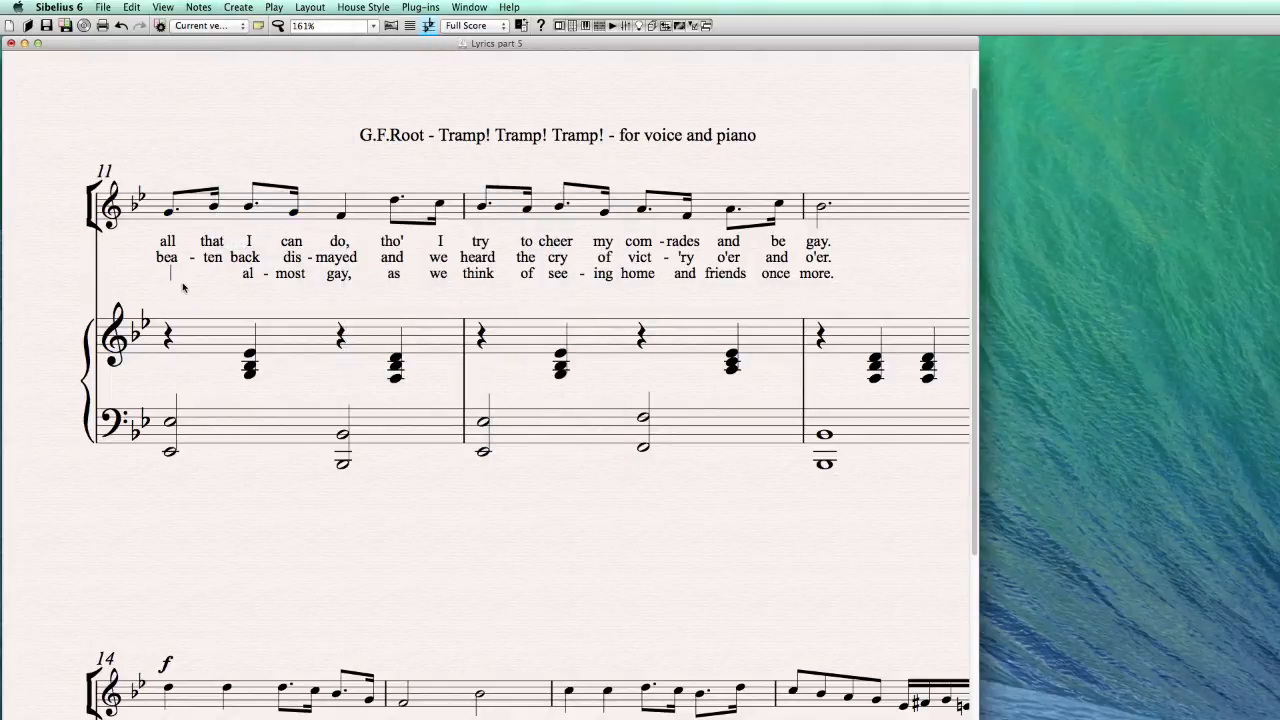
text(poor)
key(space)
text(heart)
key(Escape)
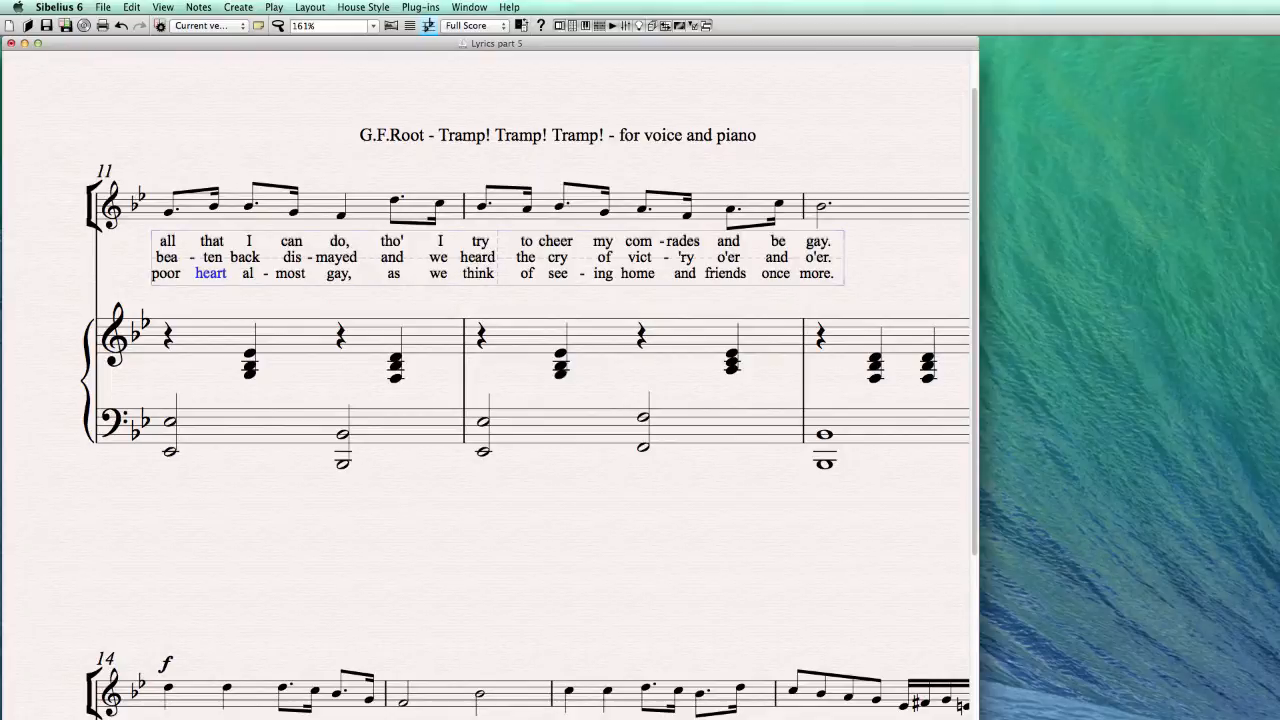
key(Escape)
click(236, 7)
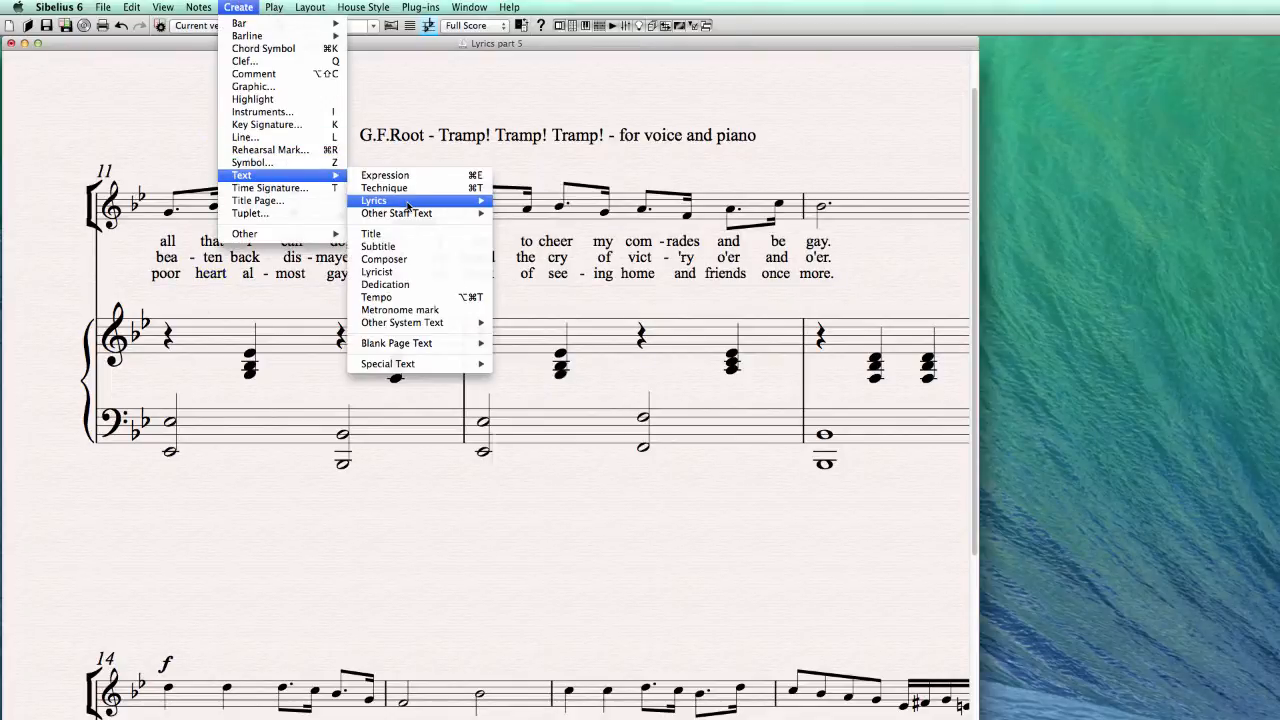
mouse_move(409, 203)
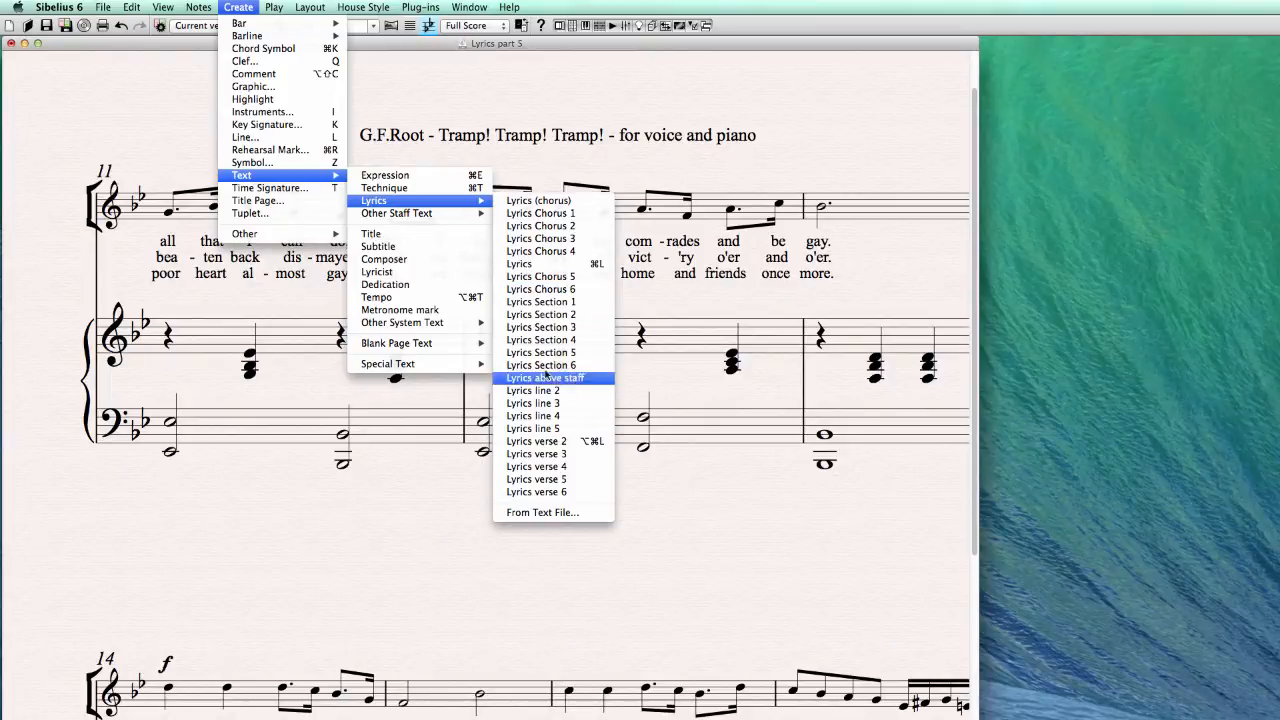
click(553, 492)
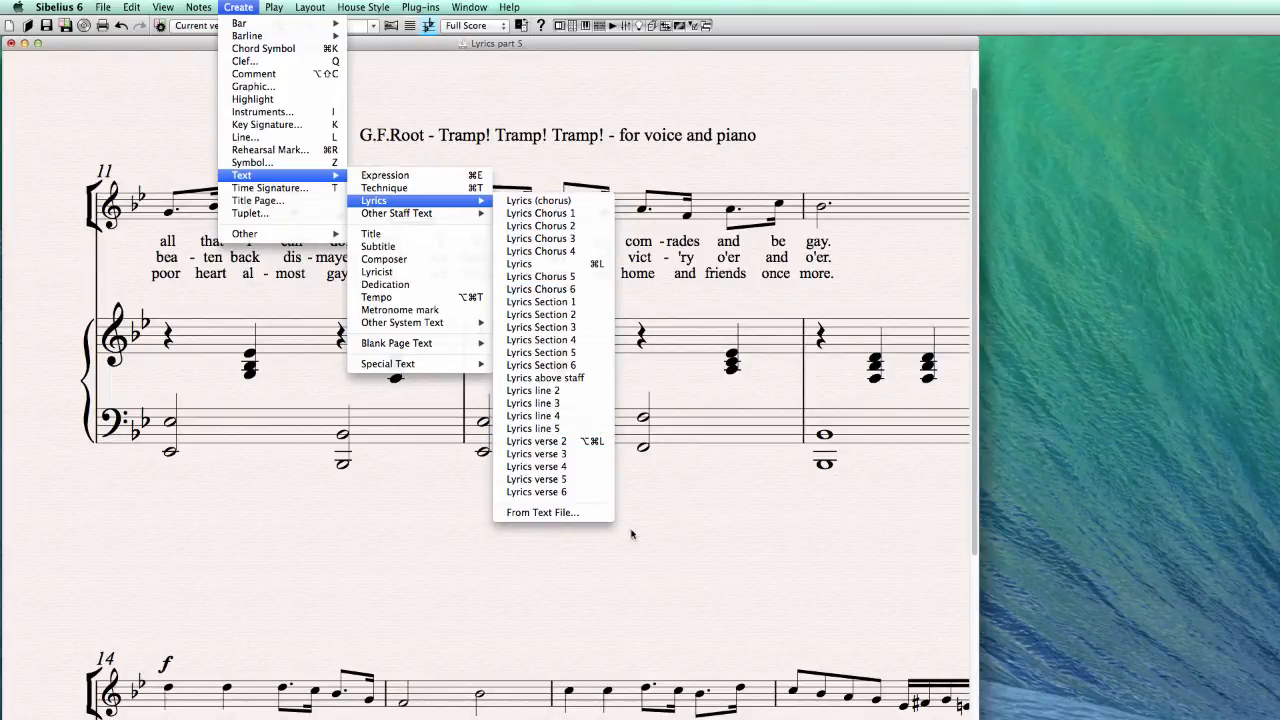
click(167, 241)
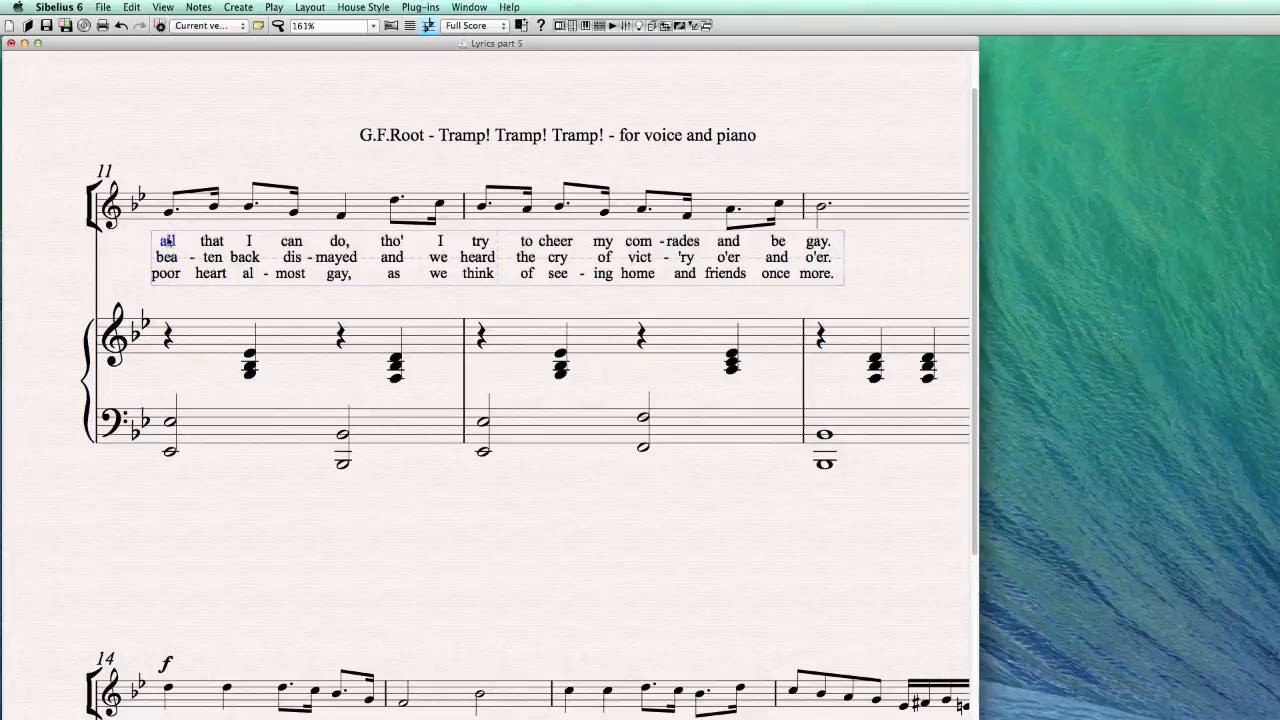
key(Escape)
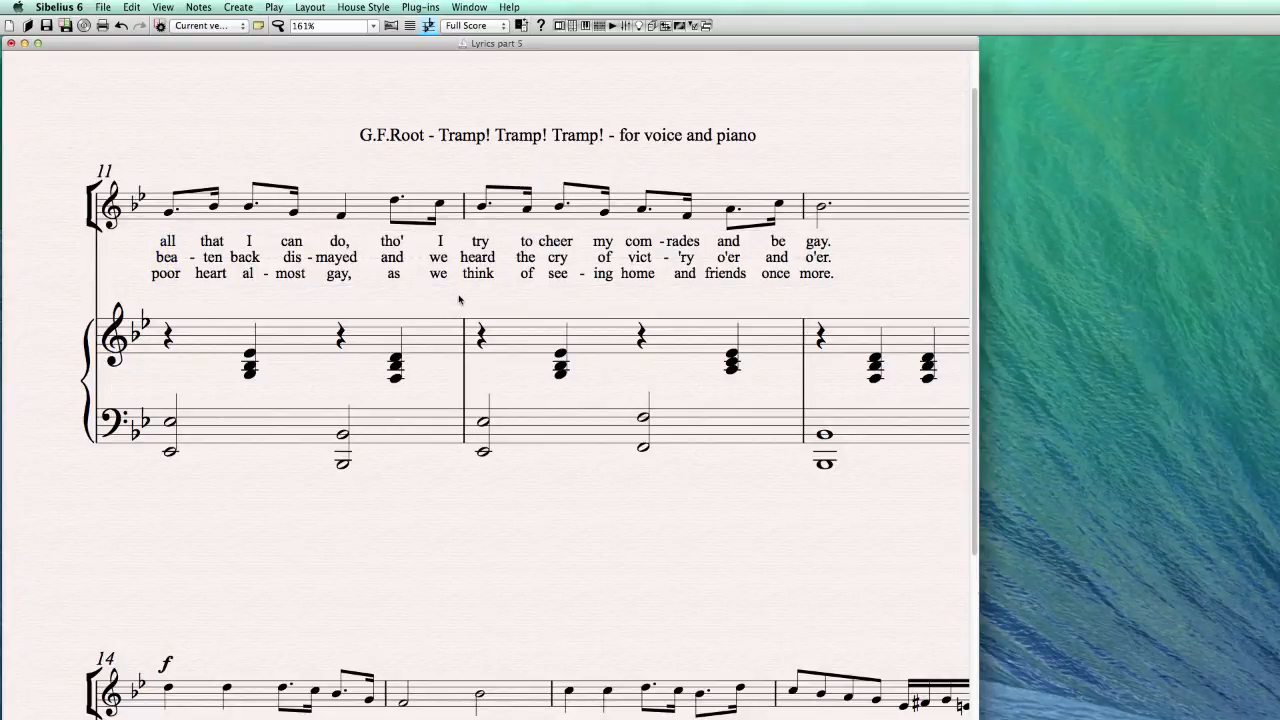
- Open the text style editor for the score and browse the lyrics styles in its list
click(282, 242)
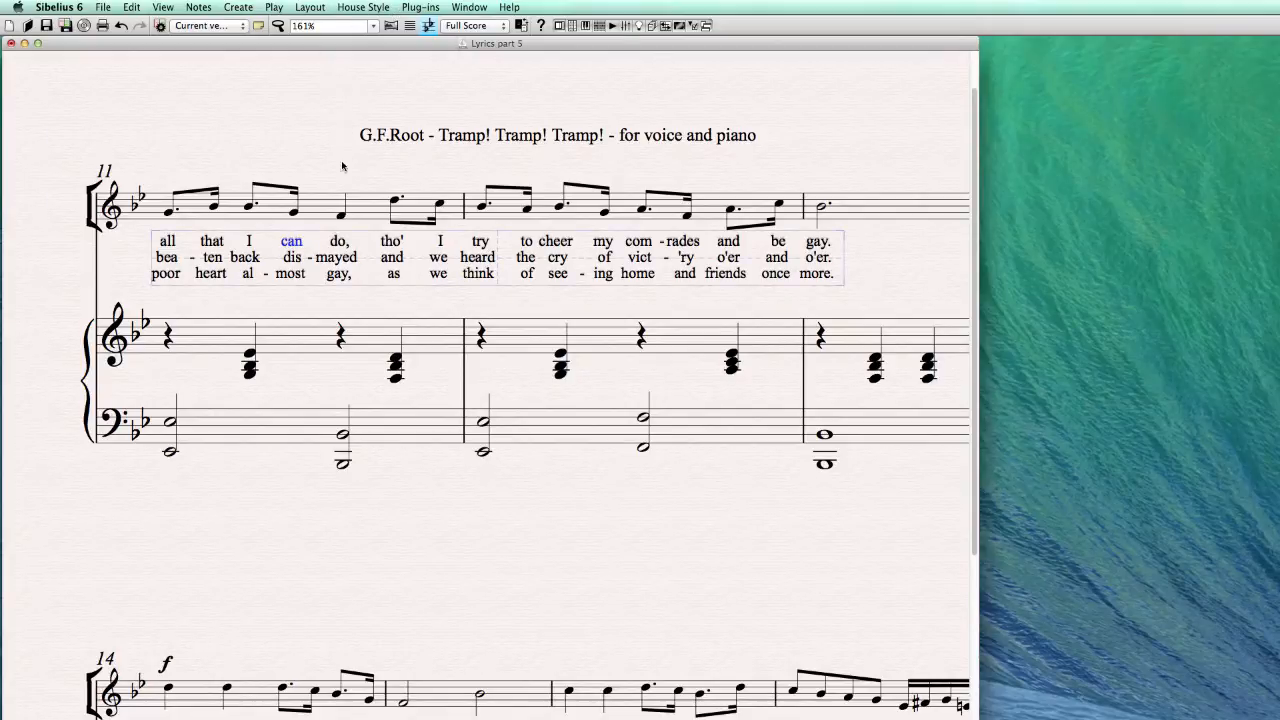
click(366, 7)
click(369, 38)
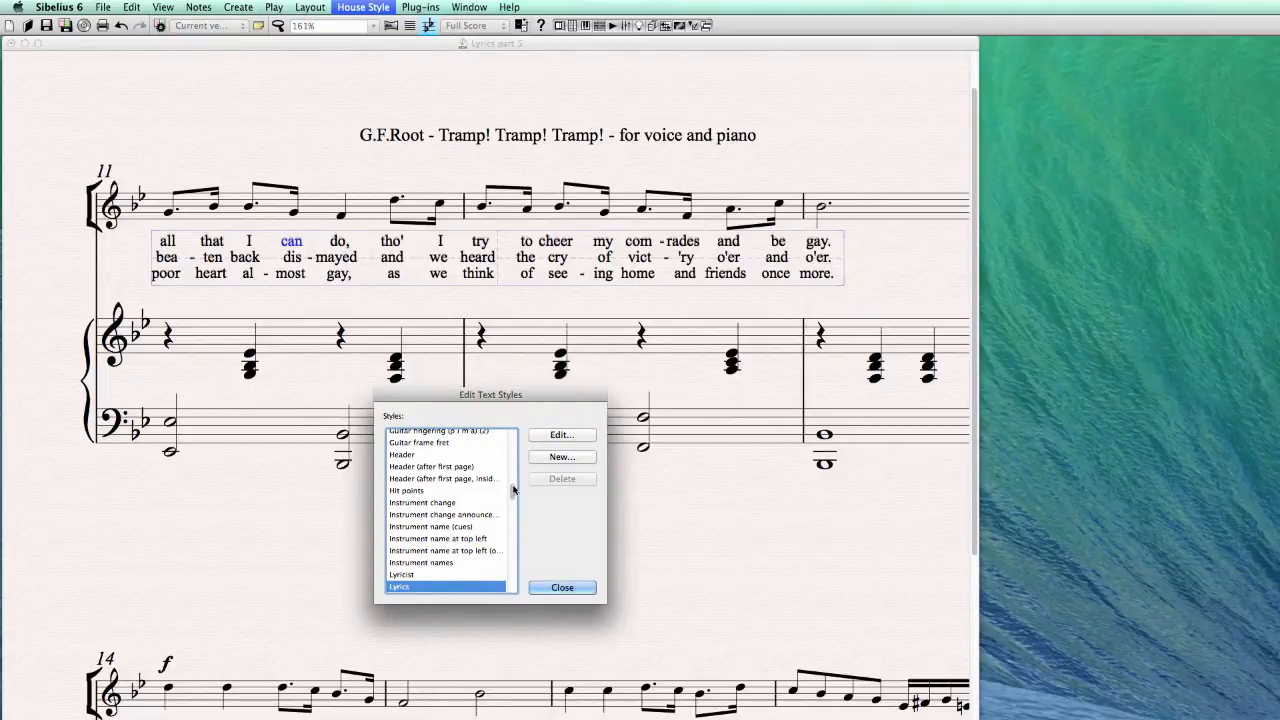
drag(513, 491, 514, 516)
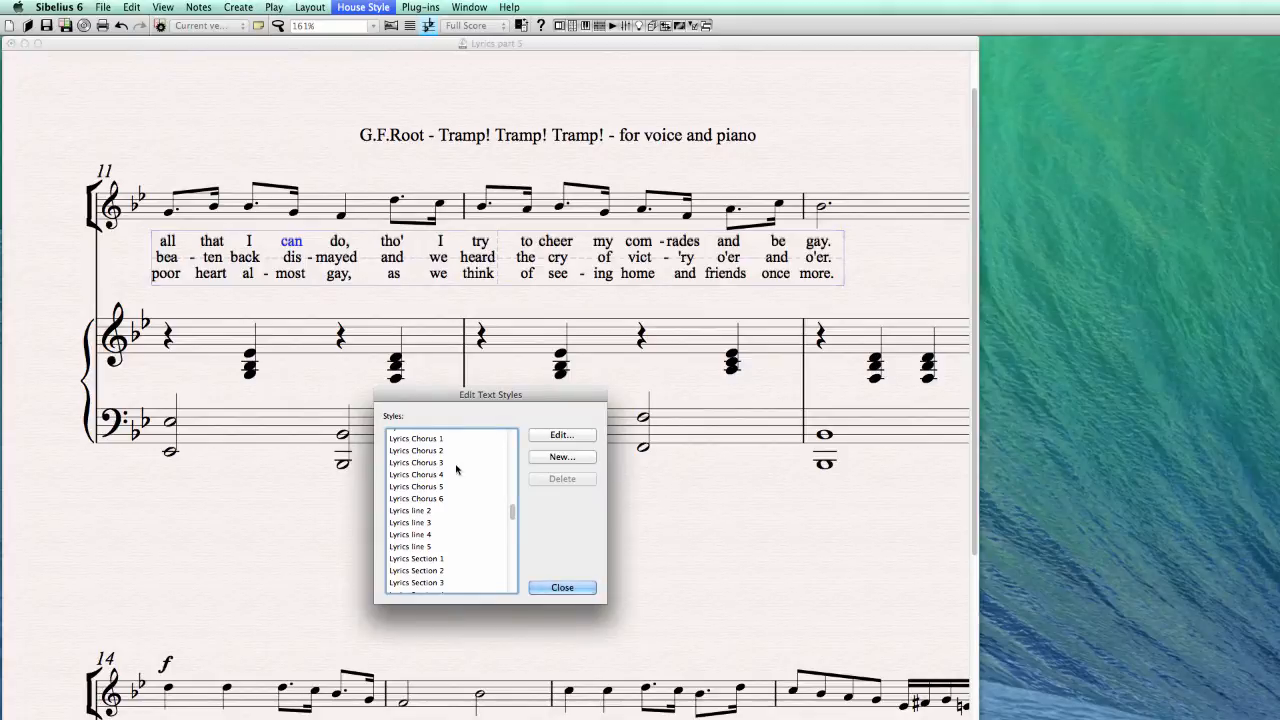
click(238, 7)
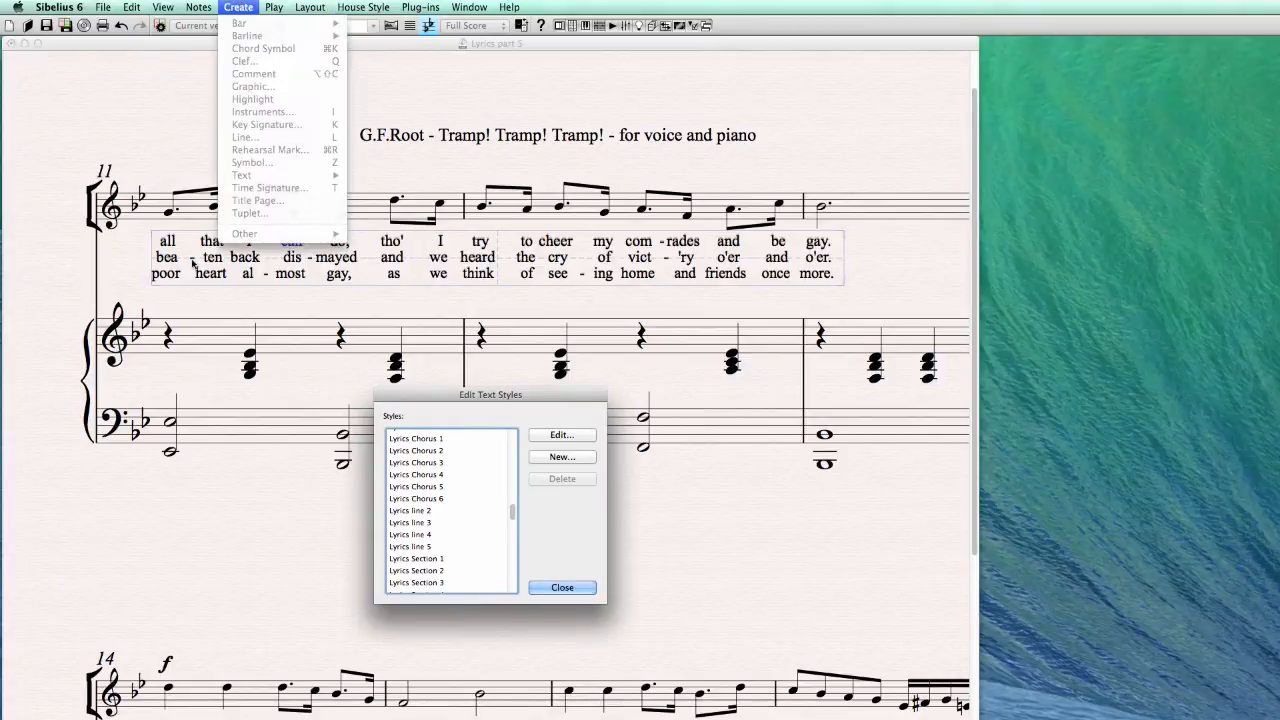
click(243, 256)
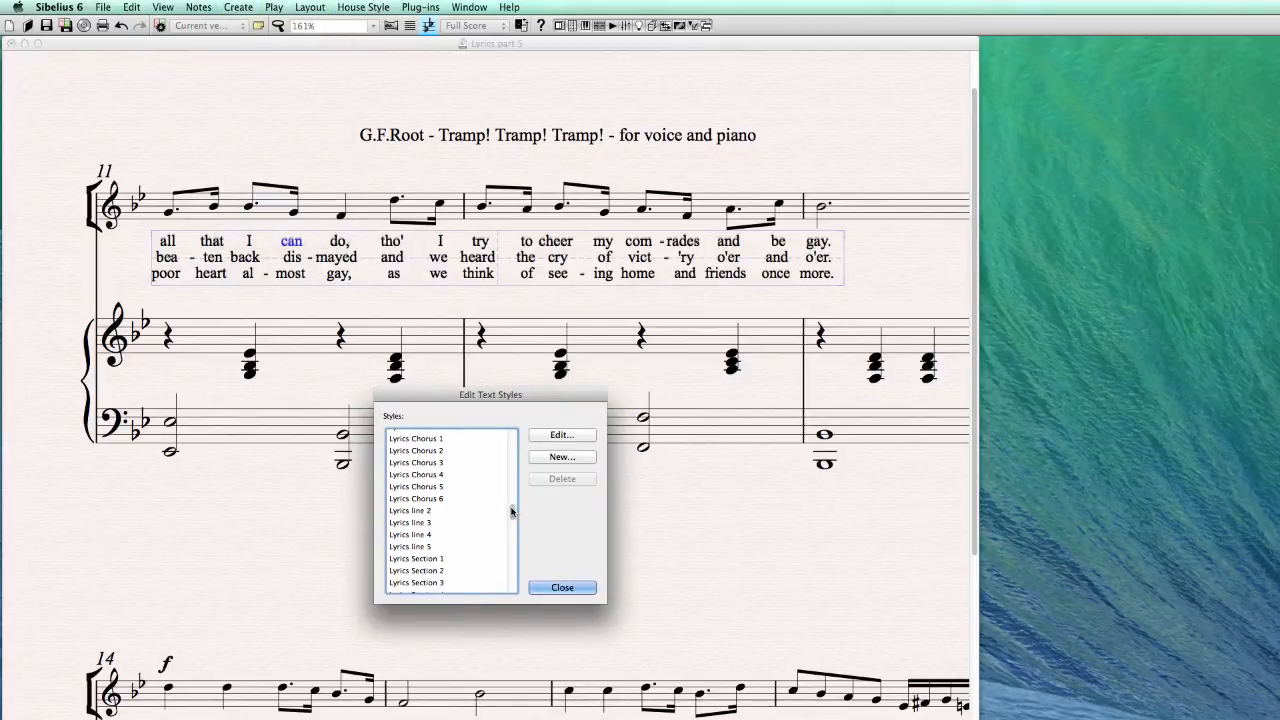
- Examine the general, border, horizontal and vertical position settings of the Lyrics verse 2 style without changing them
scroll(441, 546, down, 1)
scroll(441, 546, down, 2)
click(432, 558)
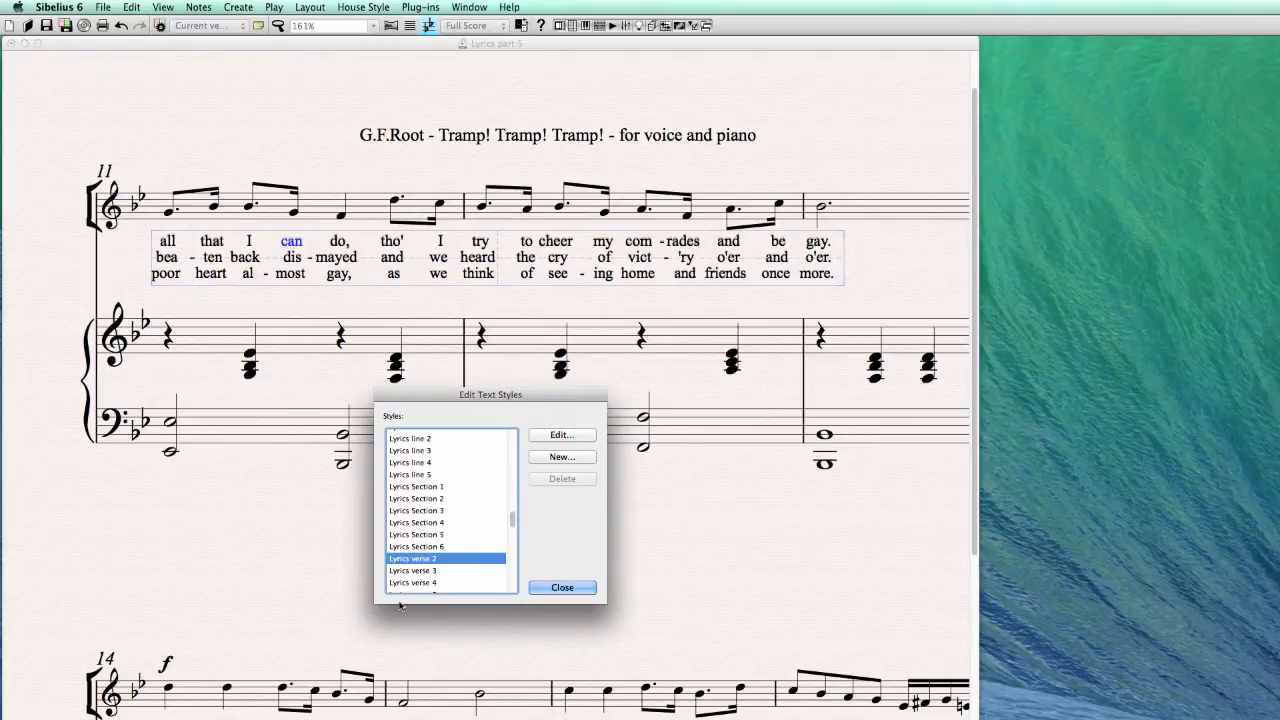
click(562, 437)
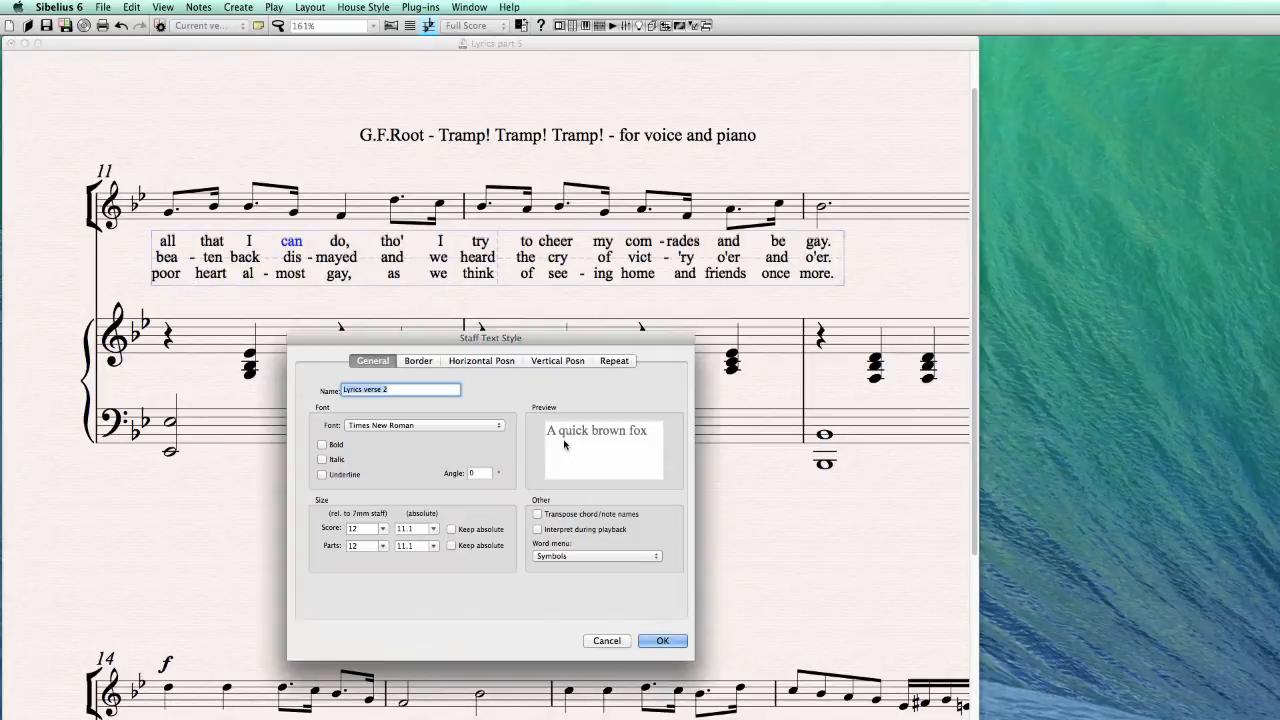
click(417, 360)
click(481, 360)
click(552, 360)
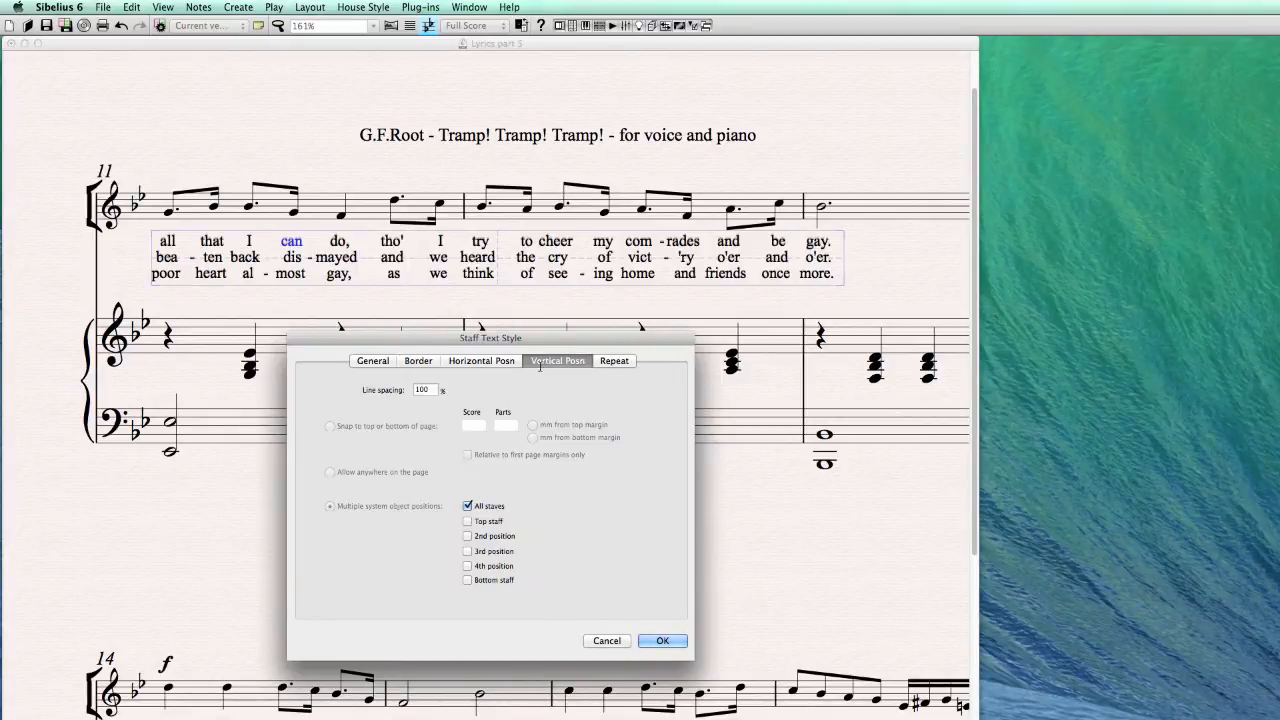
click(372, 360)
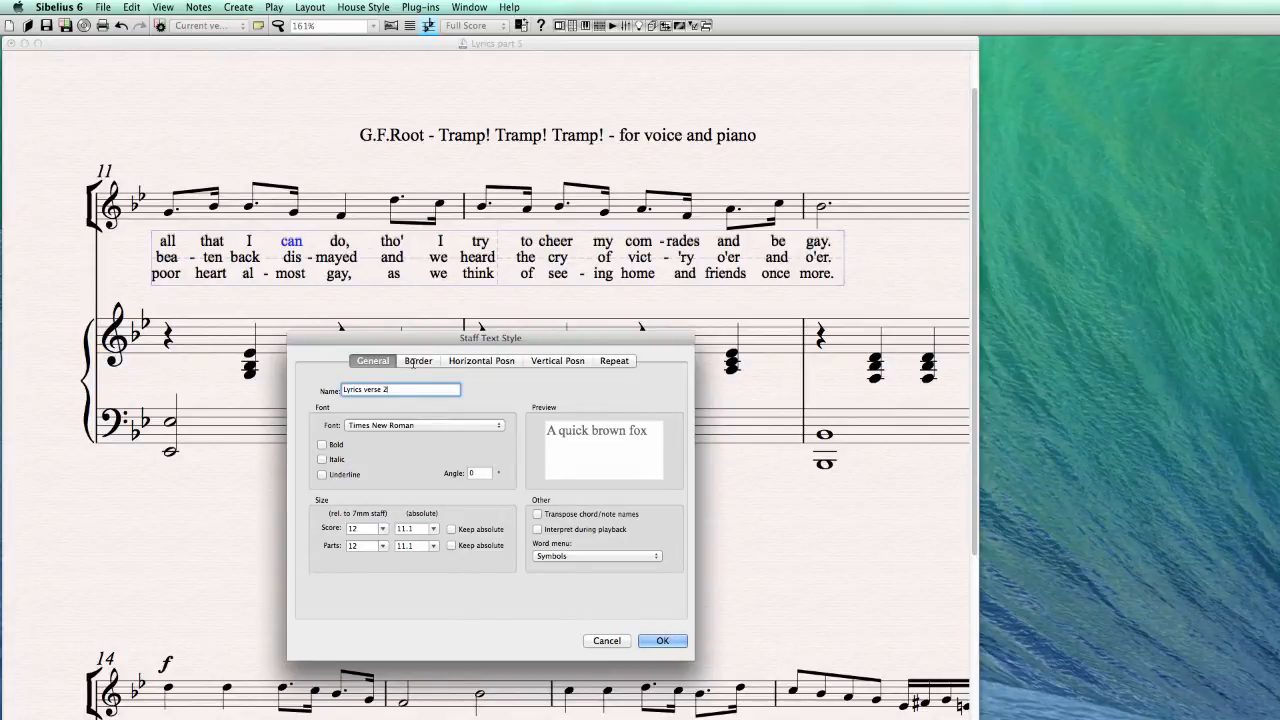
click(606, 641)
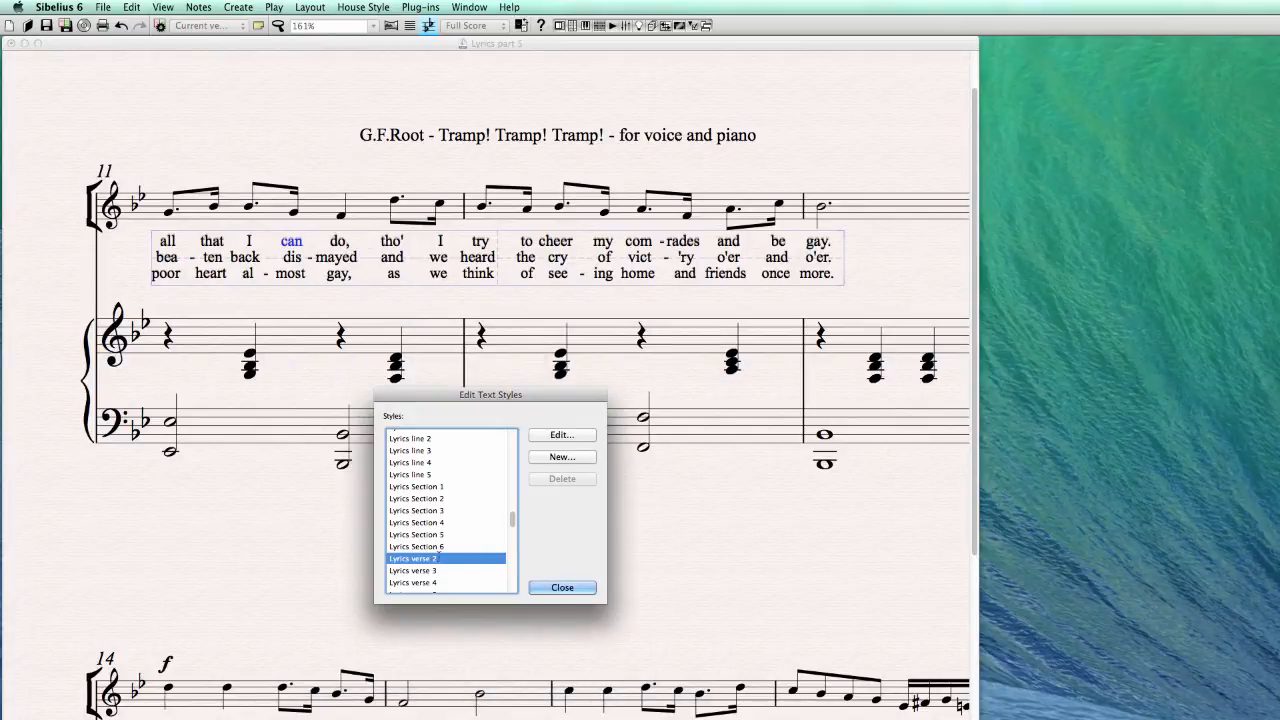
- Create a new text style based on Lyrics verse 6
scroll(440, 557, down, 3)
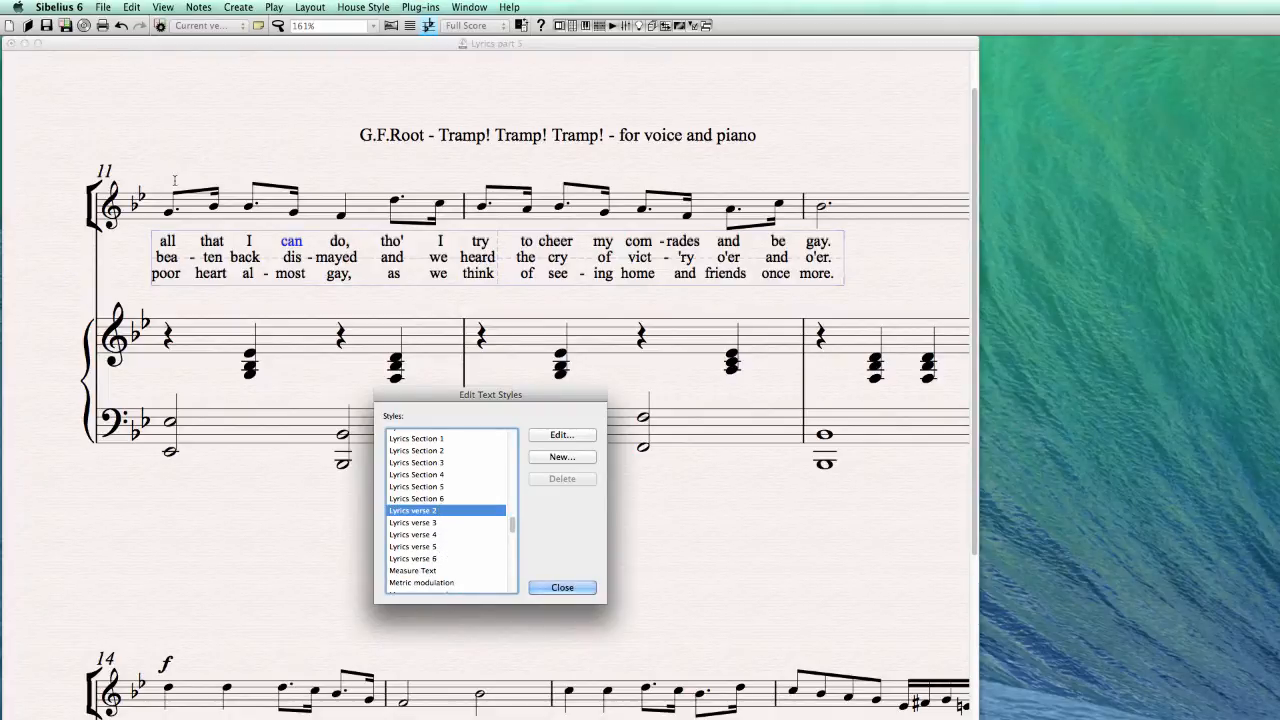
click(446, 558)
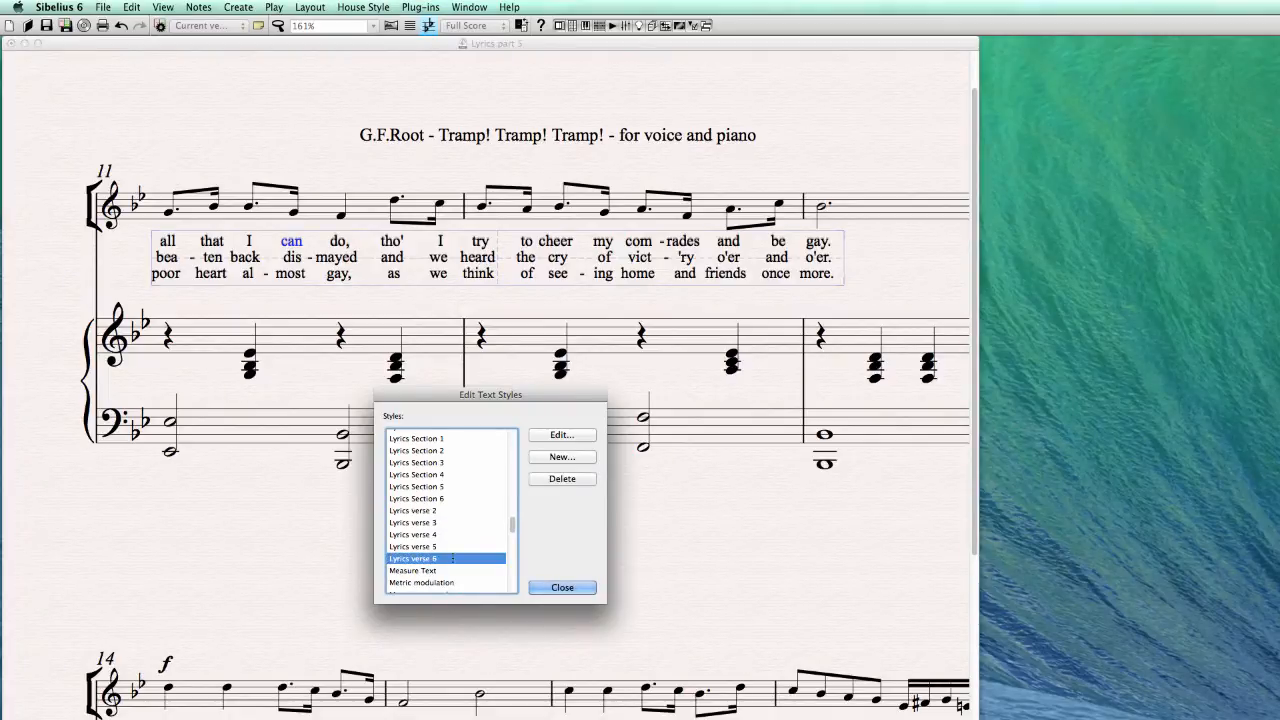
click(562, 457)
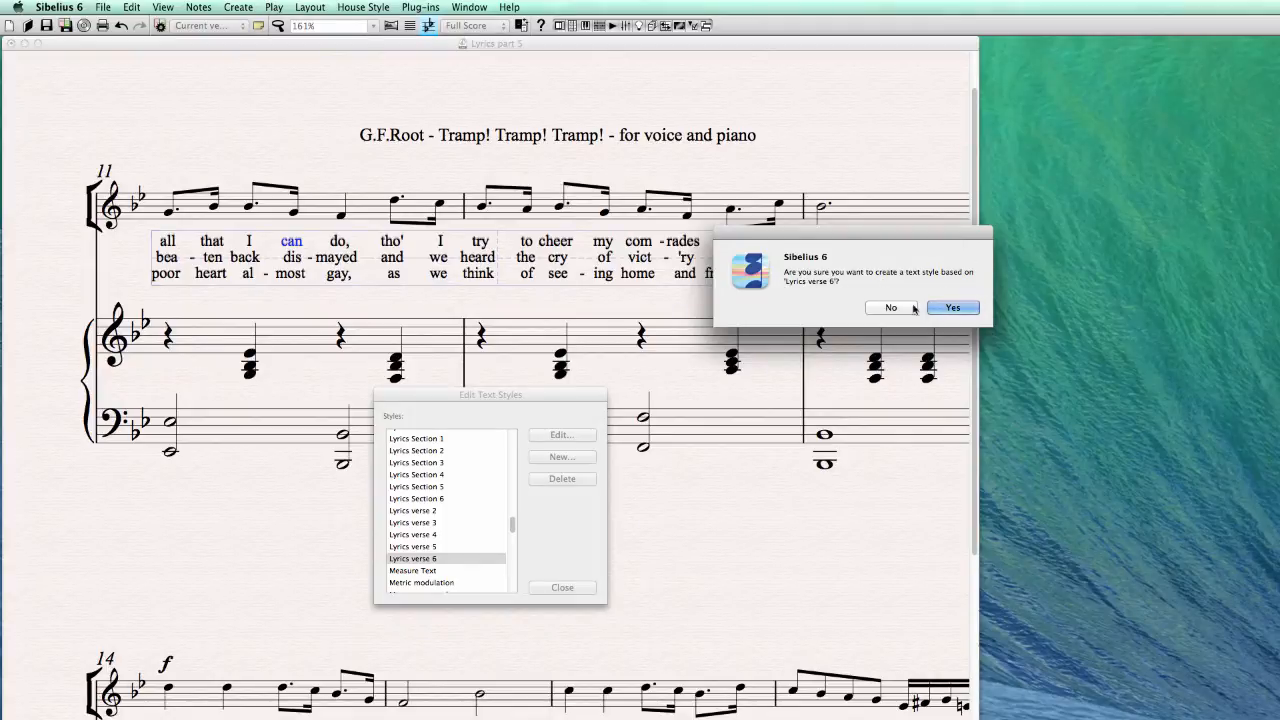
click(950, 310)
- Name the new staff text style "Lyrics verse 7"
click(414, 391)
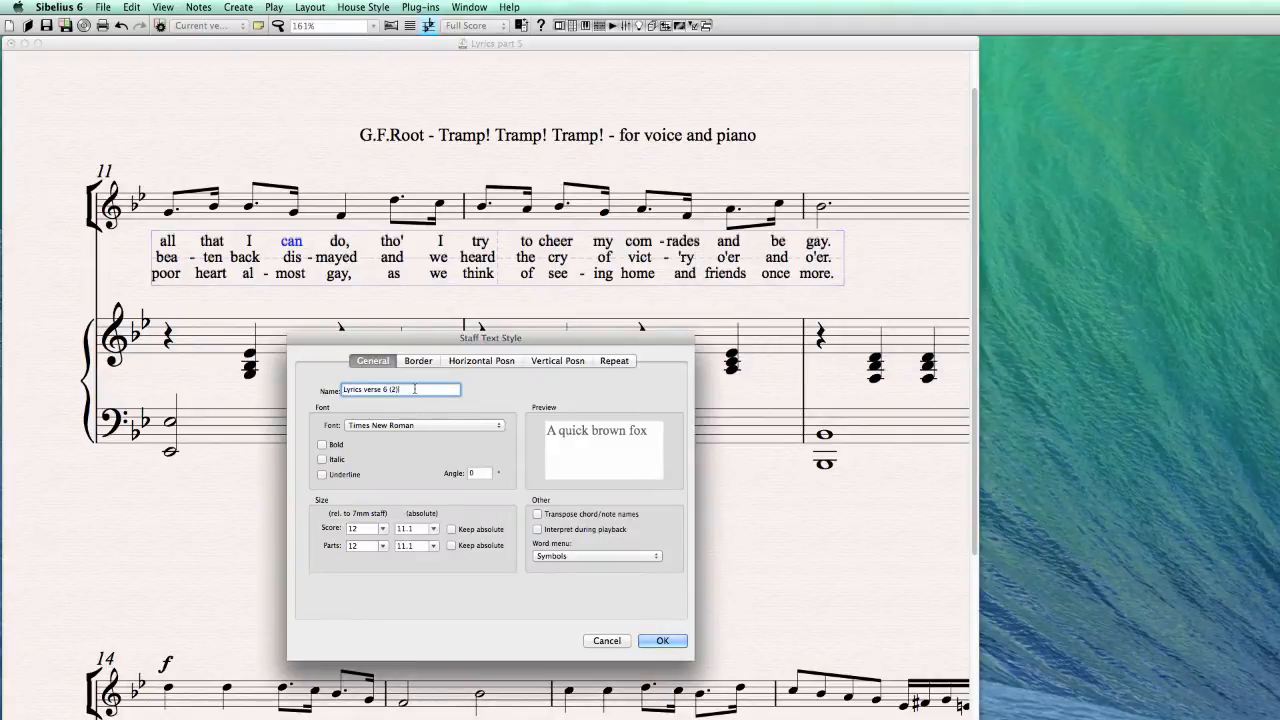
key(BackSpace)
key(BackSpace)
key(BackSpace)
key(BackSpace)
key(BackSpace)
text(7)
- Review the new style's border, position and repeat settings, save the style and close the text style editor
click(418, 360)
click(481, 360)
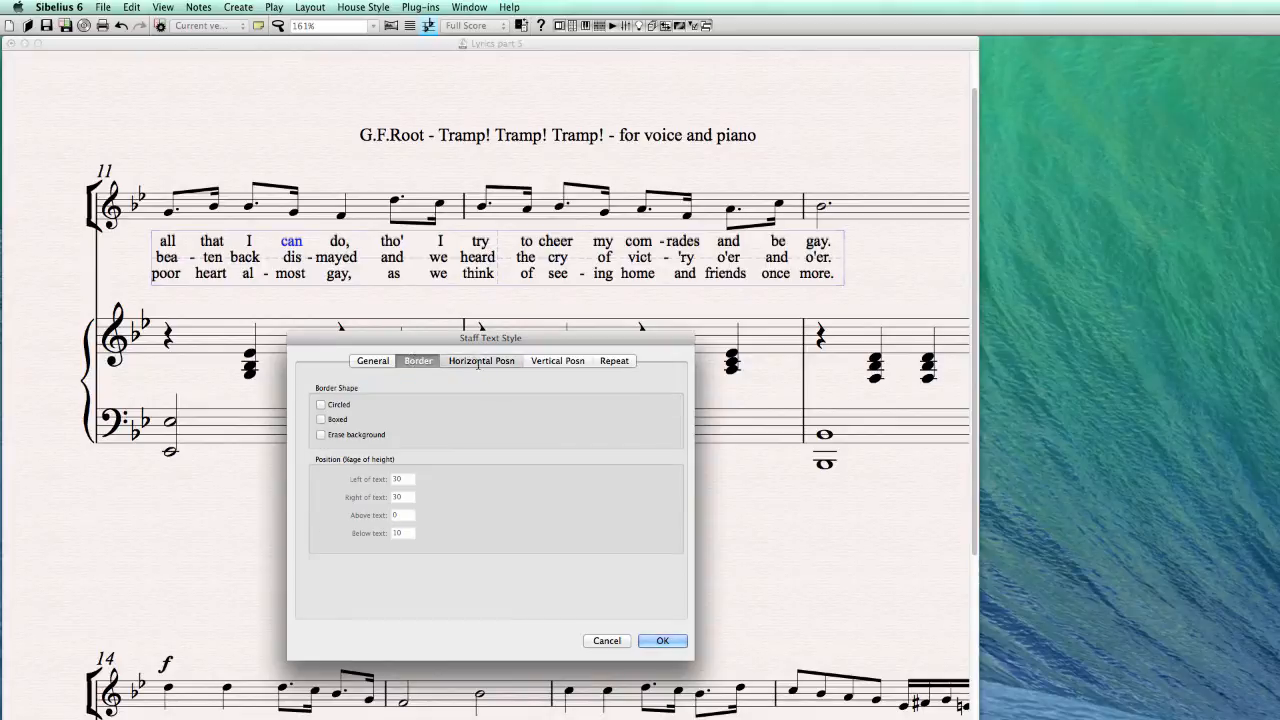
click(558, 360)
click(614, 360)
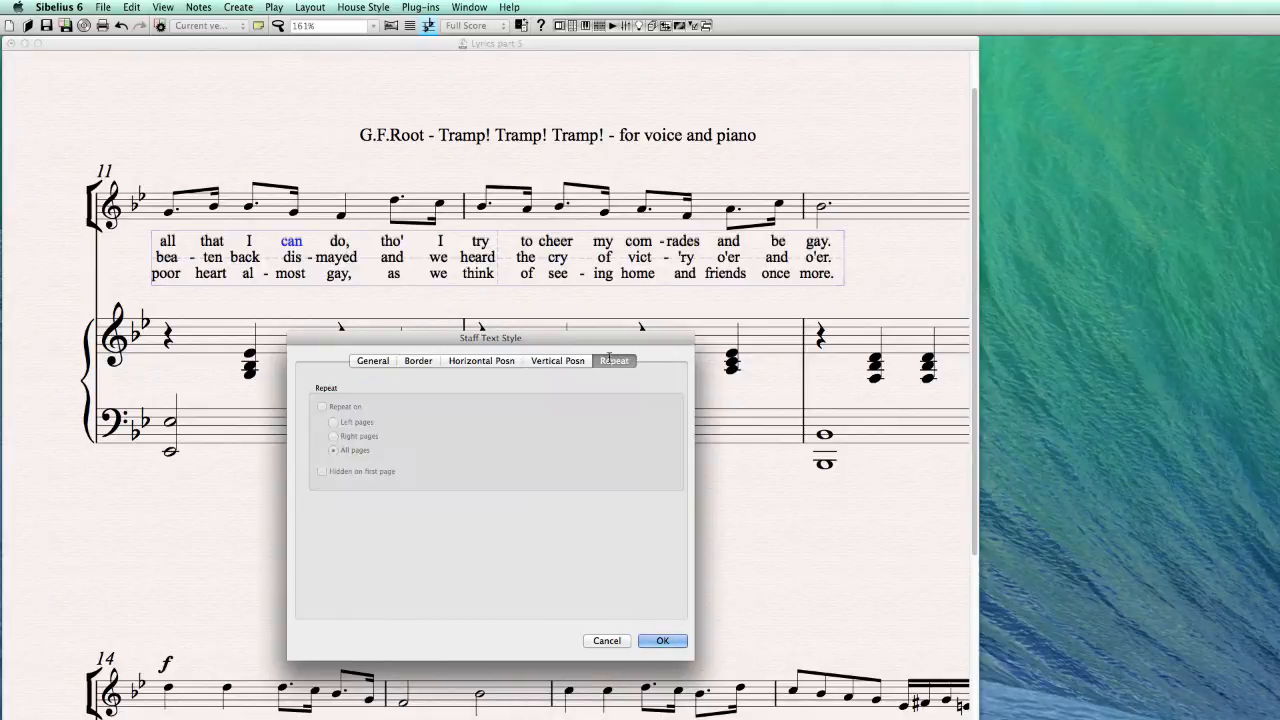
click(660, 640)
click(576, 592)
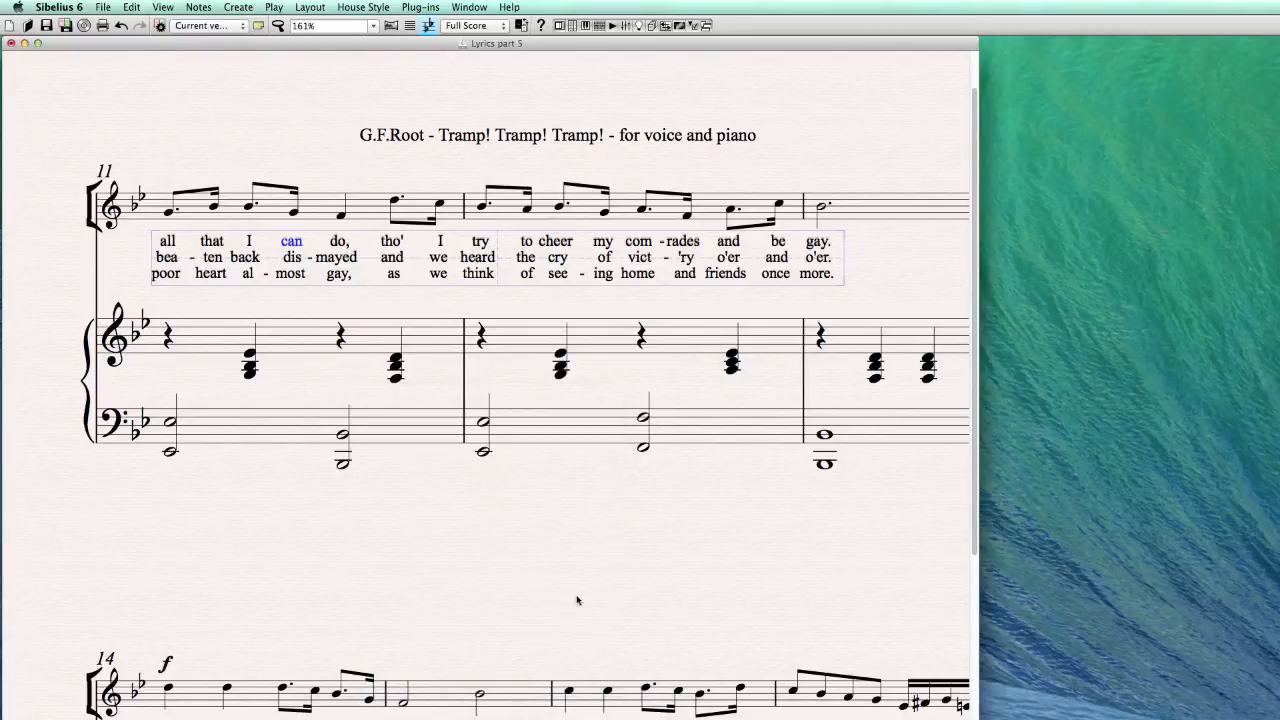
- Open the default positions and examine the vertical position relative to staff for Lyrics, Lyrics verse 2 and Lyrics verse 3
click(420, 8)
mouse_move(363, 7)
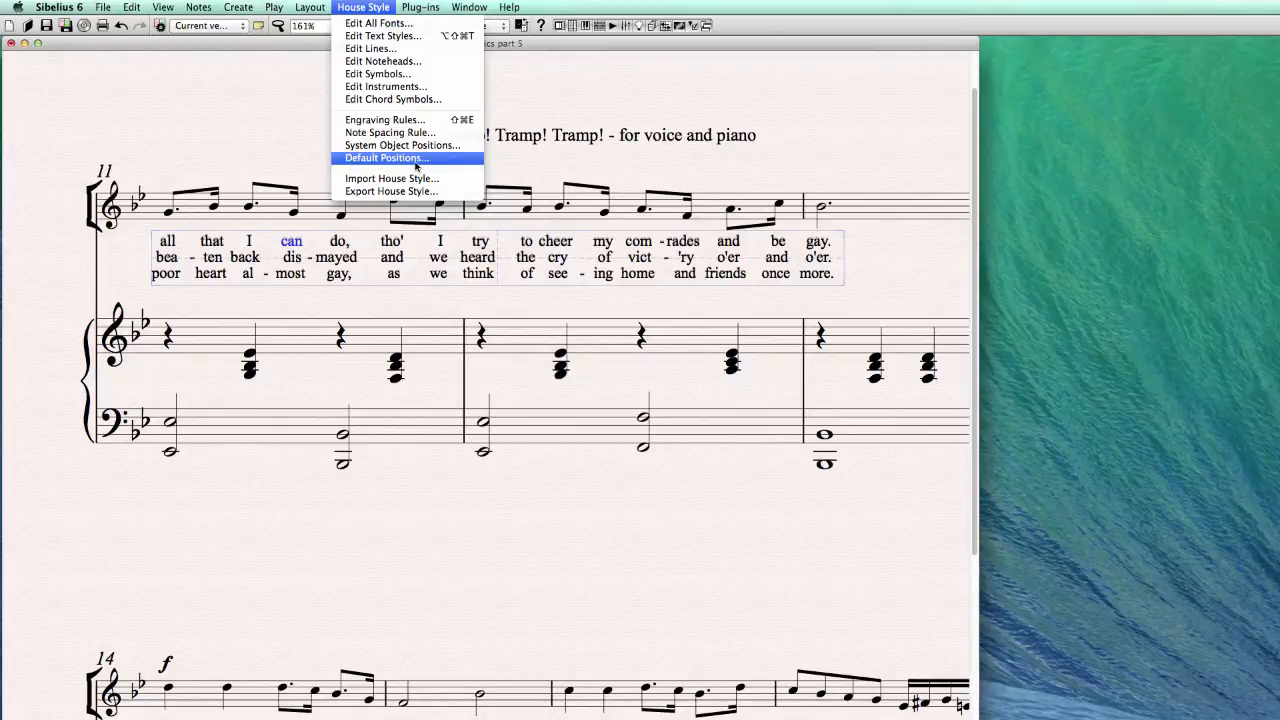
click(416, 166)
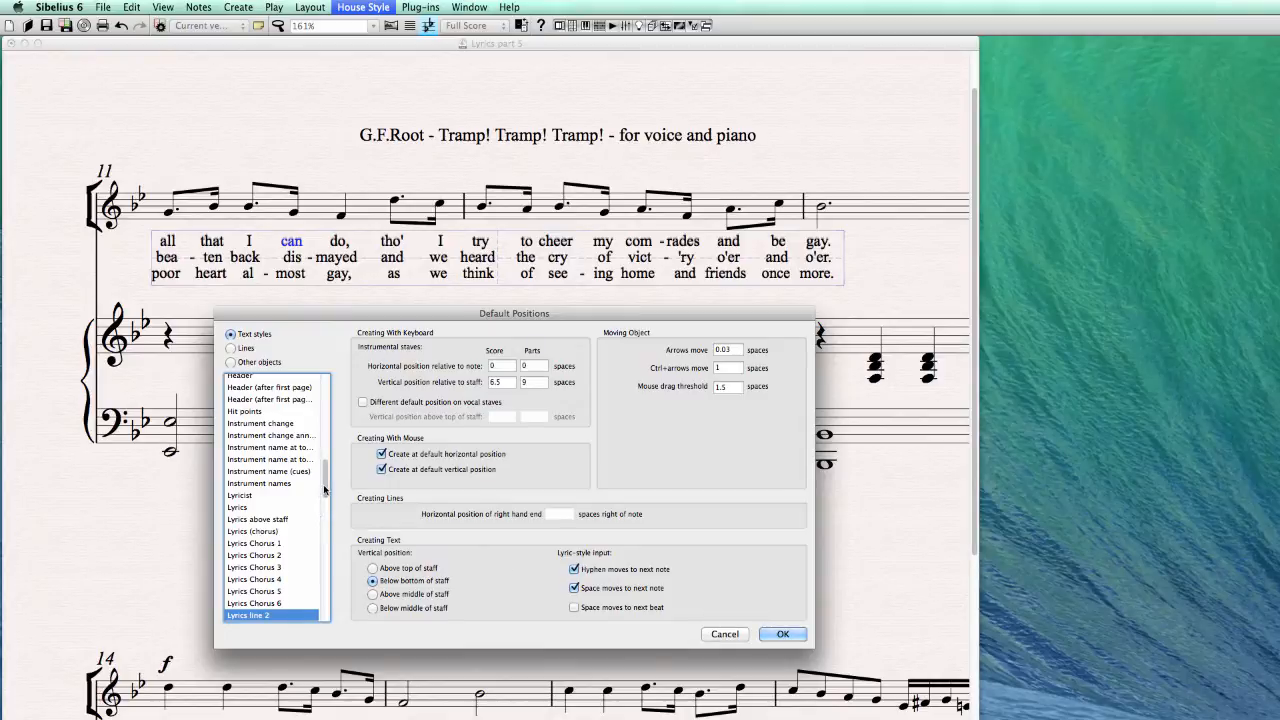
scroll(324, 489, down, 2)
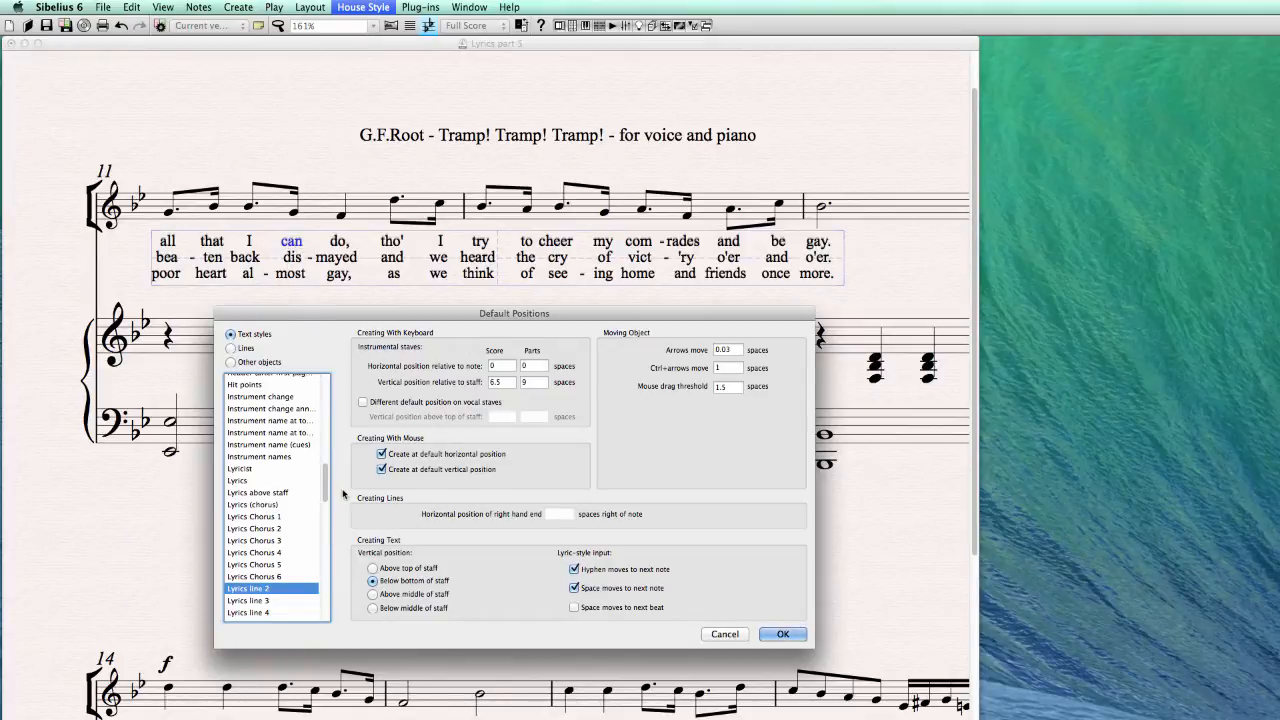
scroll(282, 585, down, 3)
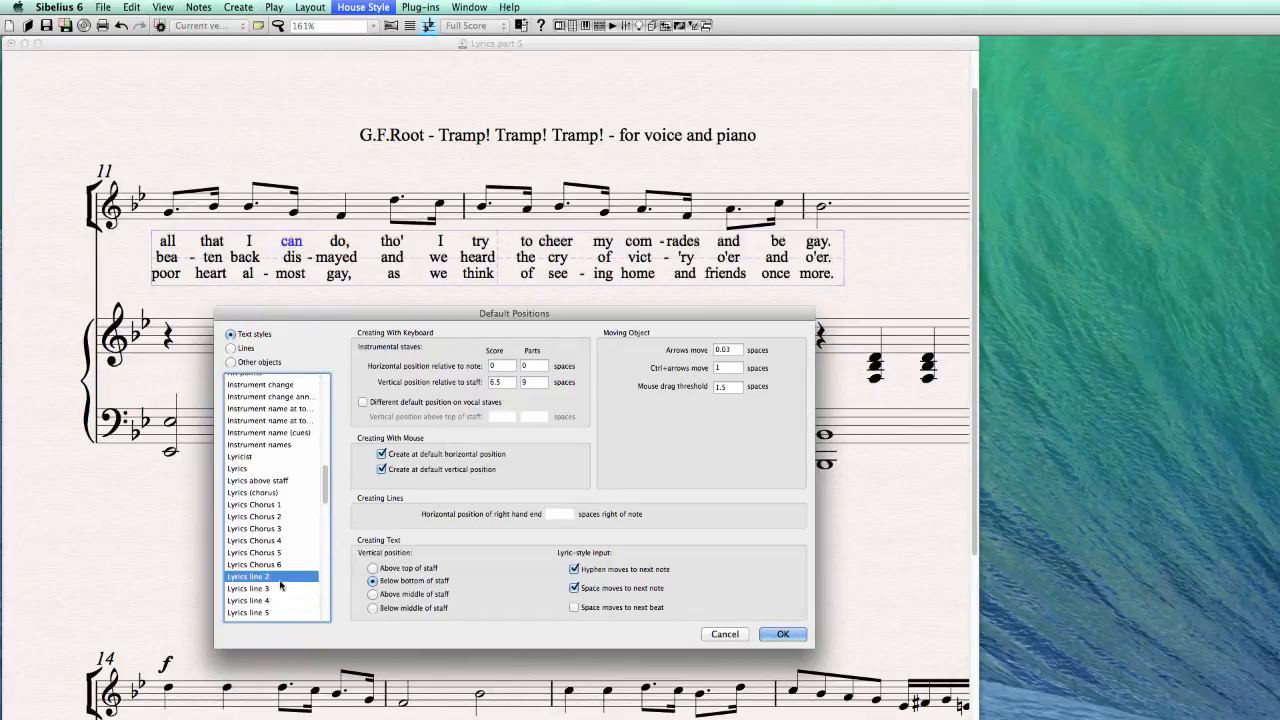
click(252, 446)
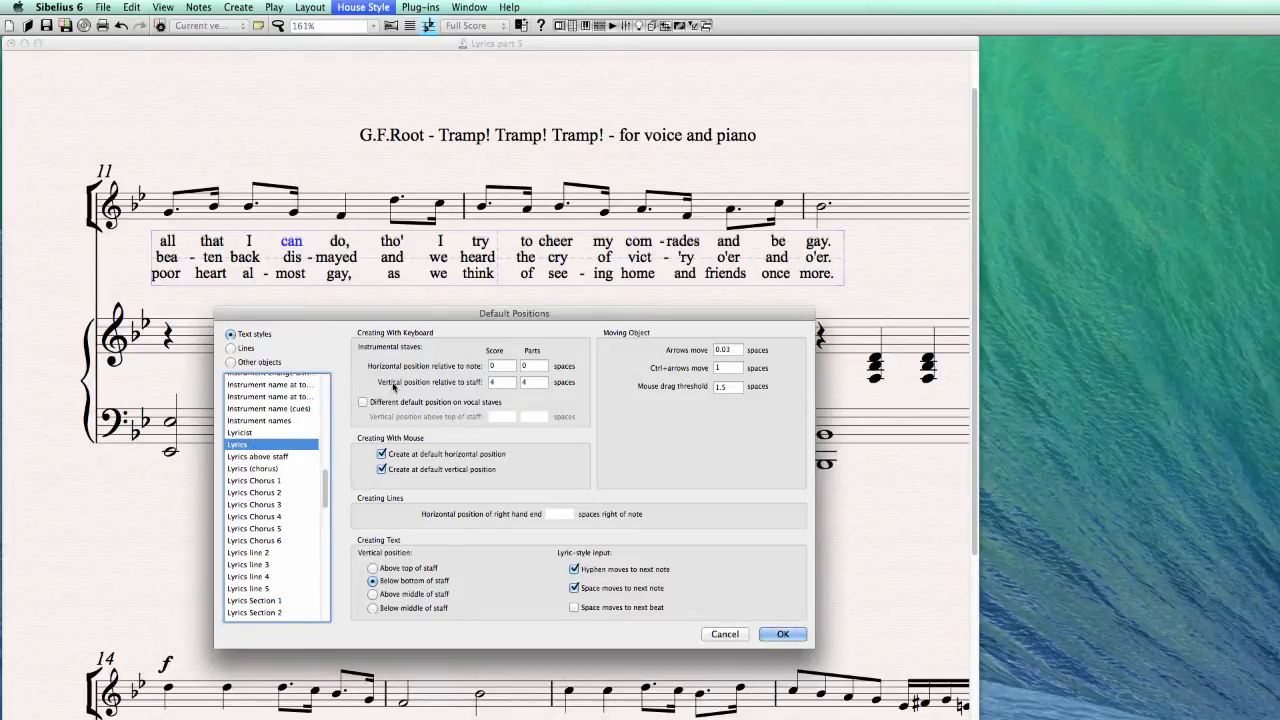
click(507, 382)
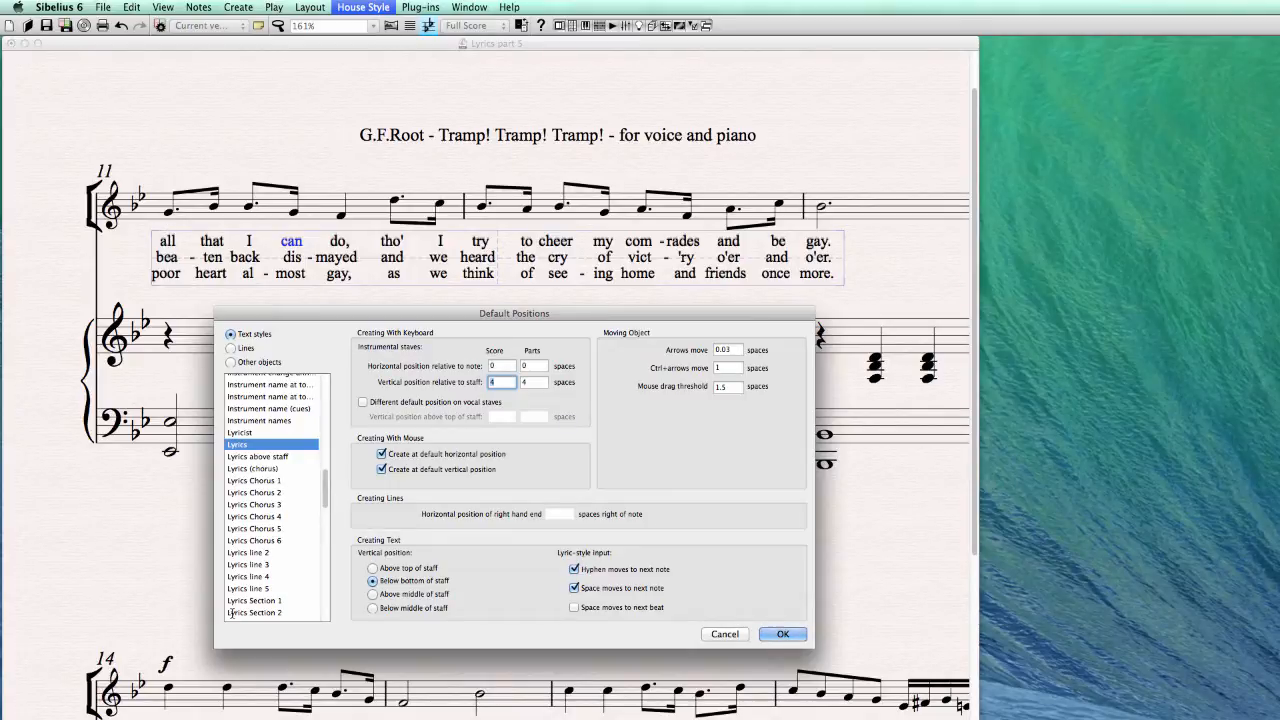
scroll(290, 600, down, 3)
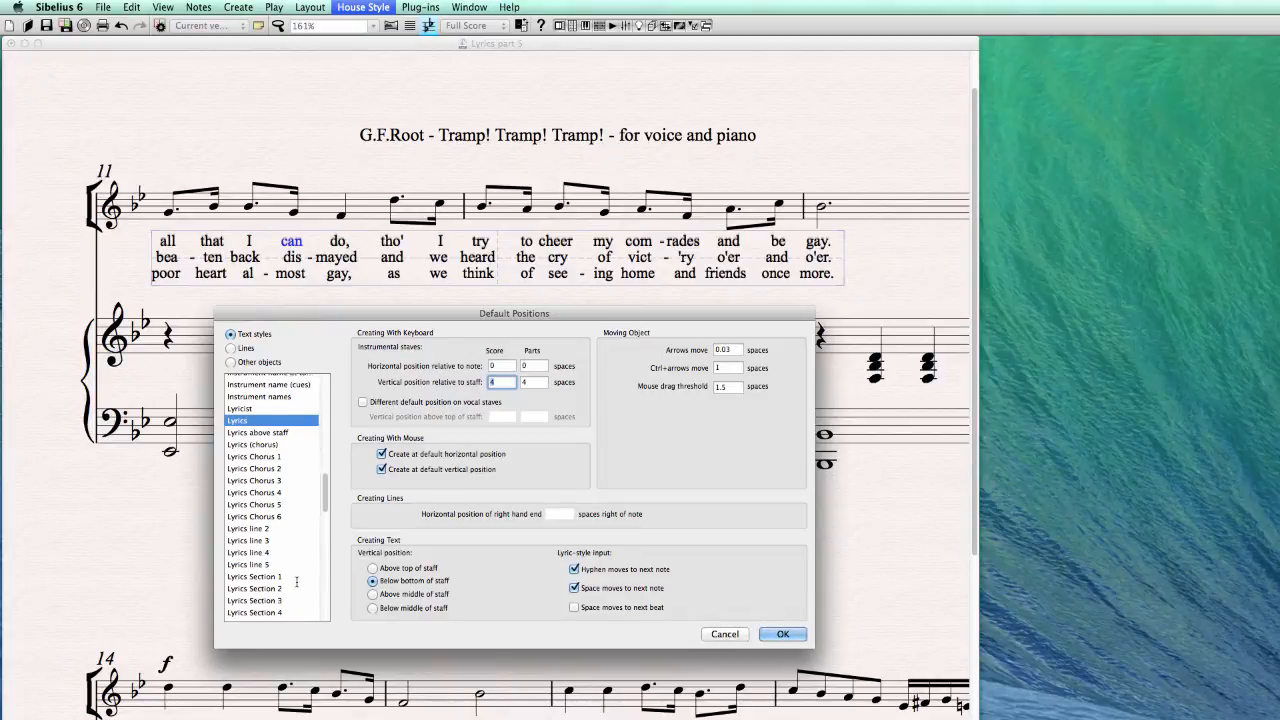
click(270, 600)
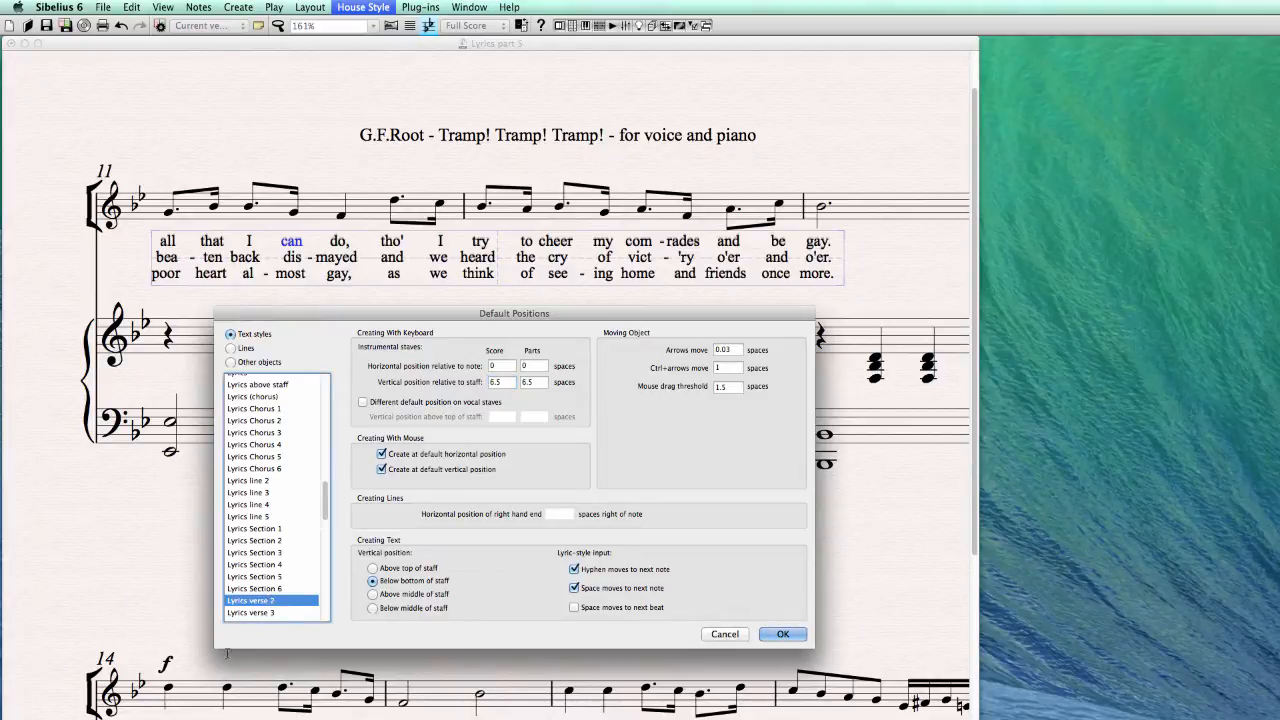
drag(505, 382, 449, 374)
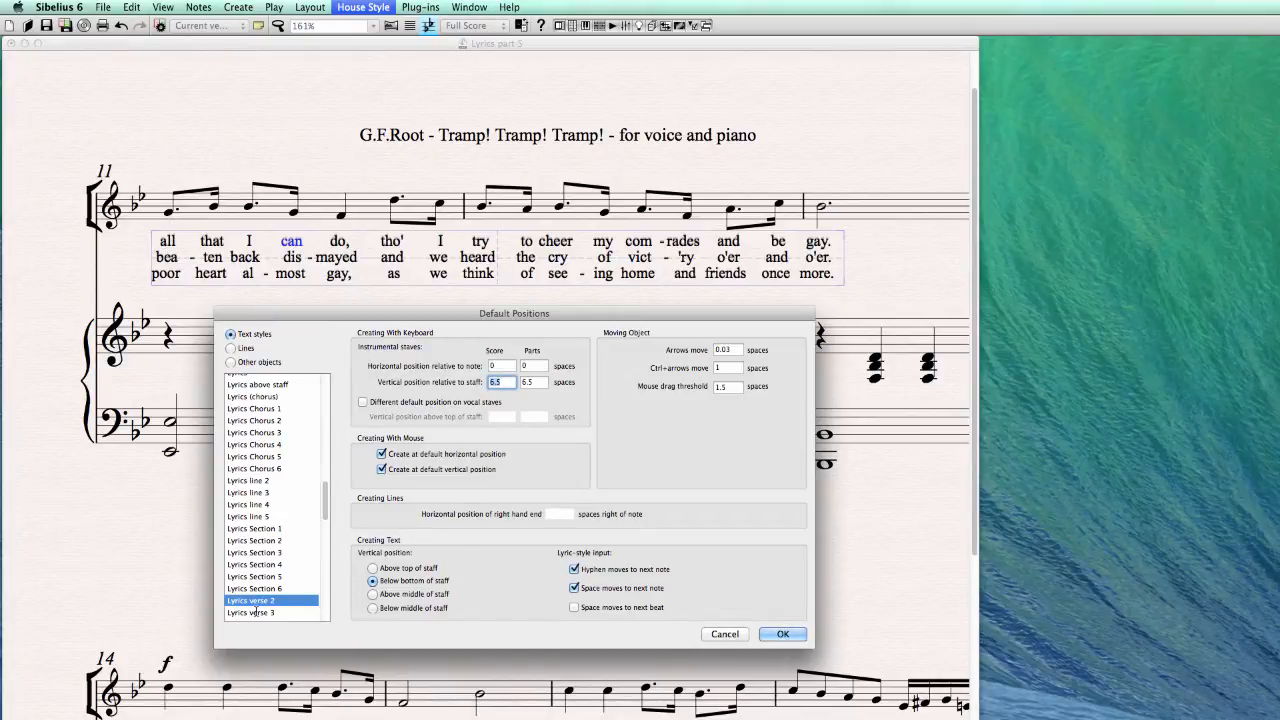
click(255, 612)
drag(500, 382, 469, 383)
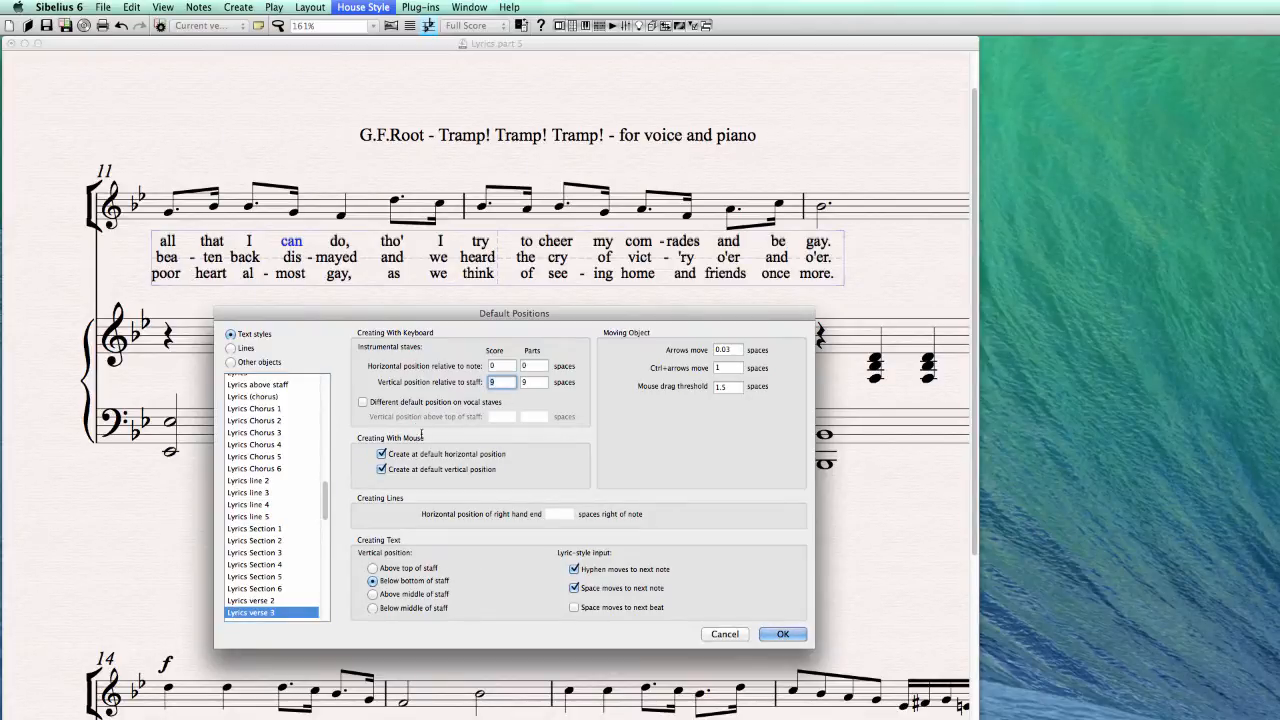
- Compare the default position settings of the Lyrics verse 4, verse 5, verse 6 and verse 7 text styles
scroll(326, 492, down, 3)
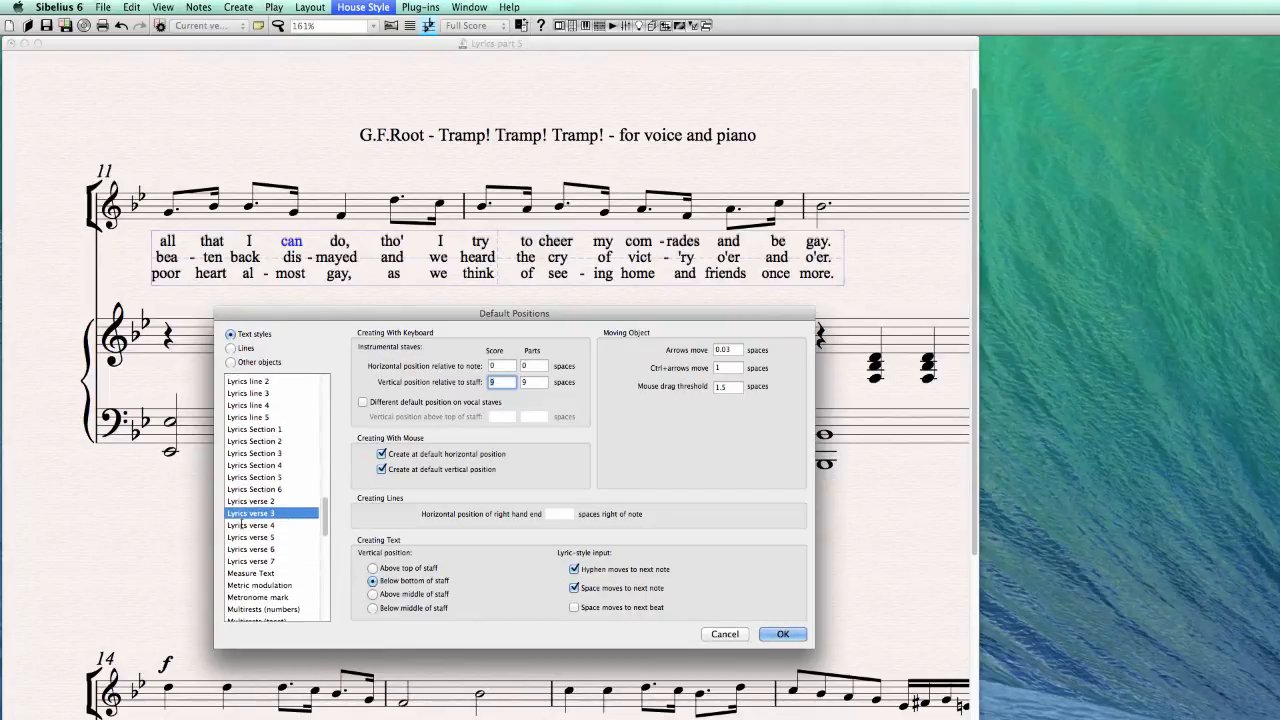
click(250, 525)
click(250, 537)
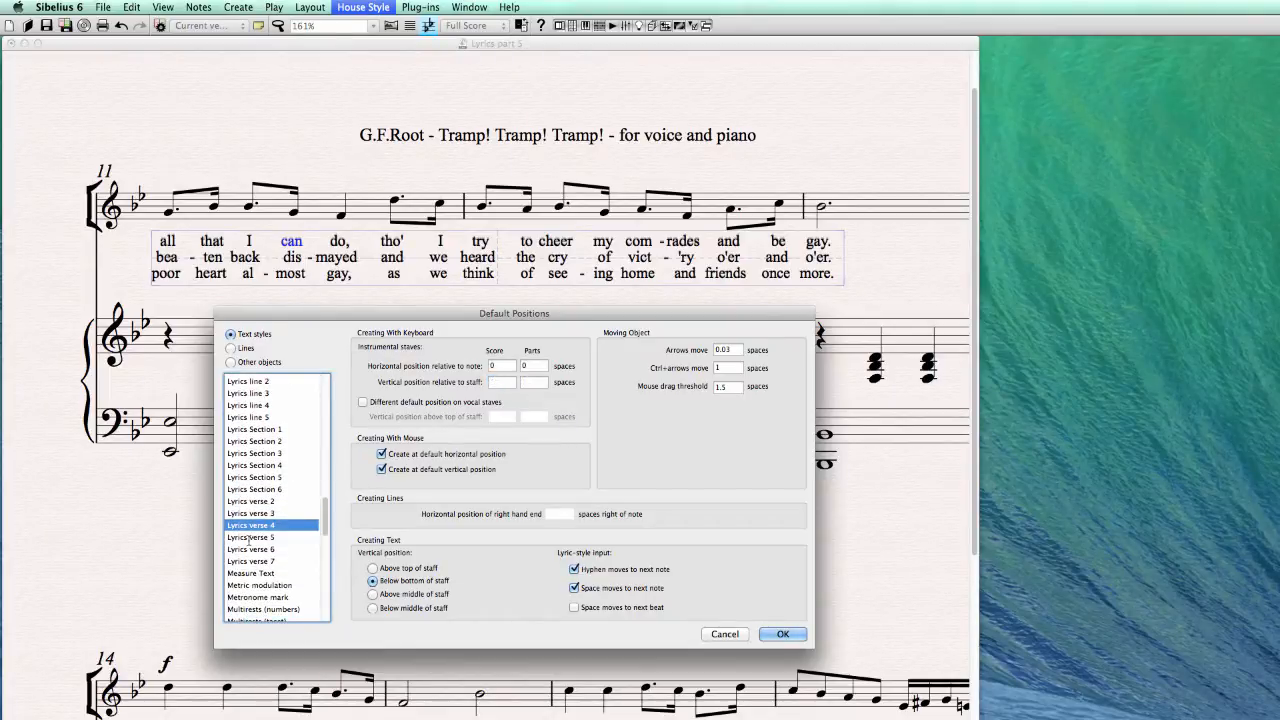
click(296, 549)
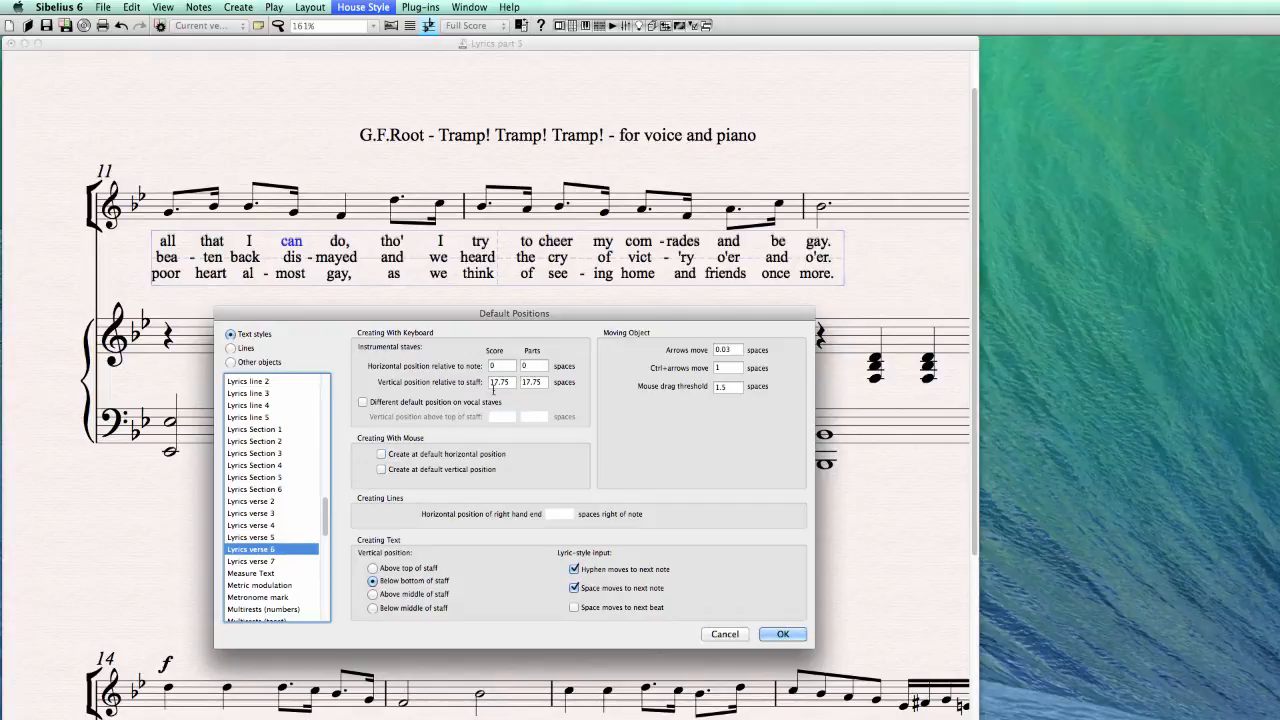
click(278, 561)
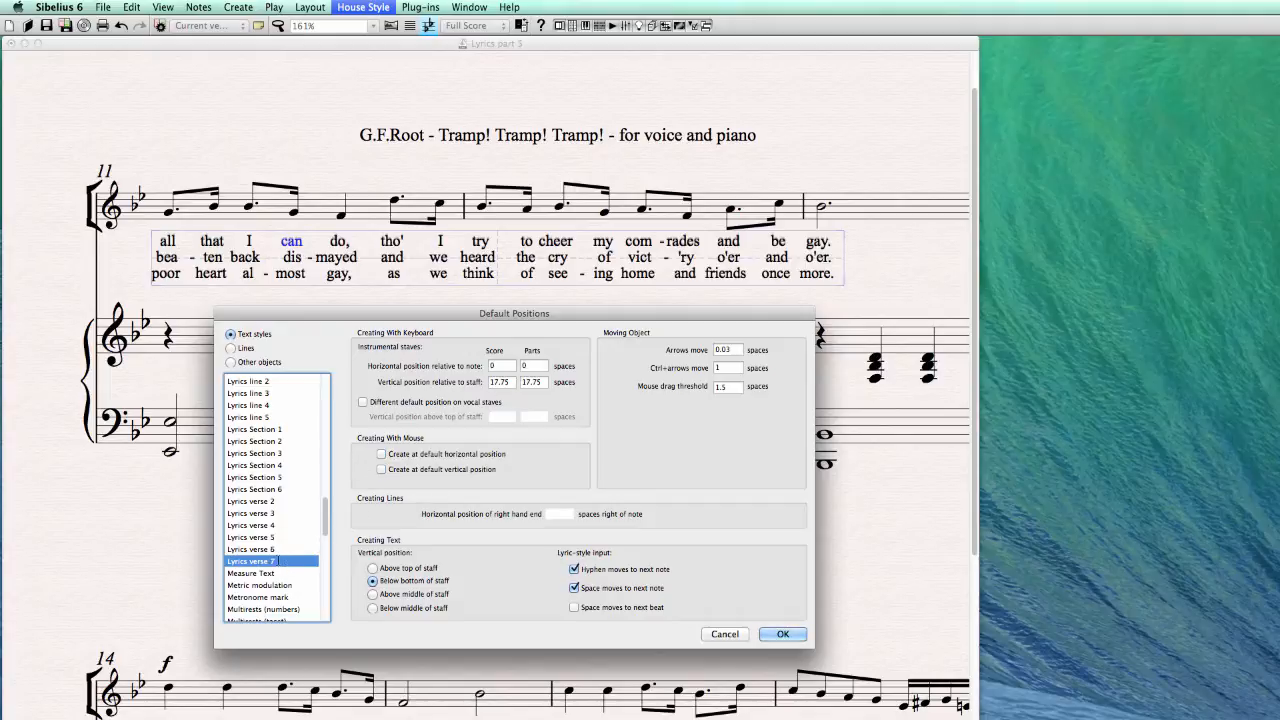
click(279, 550)
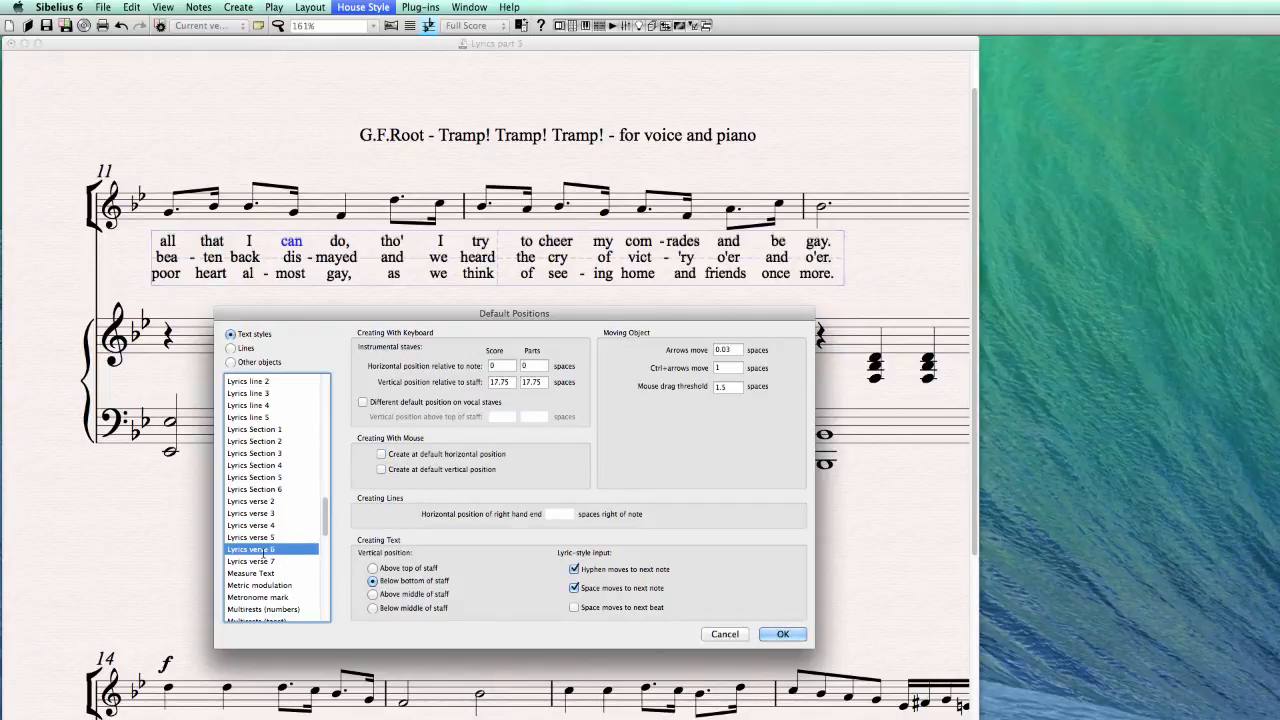
click(278, 561)
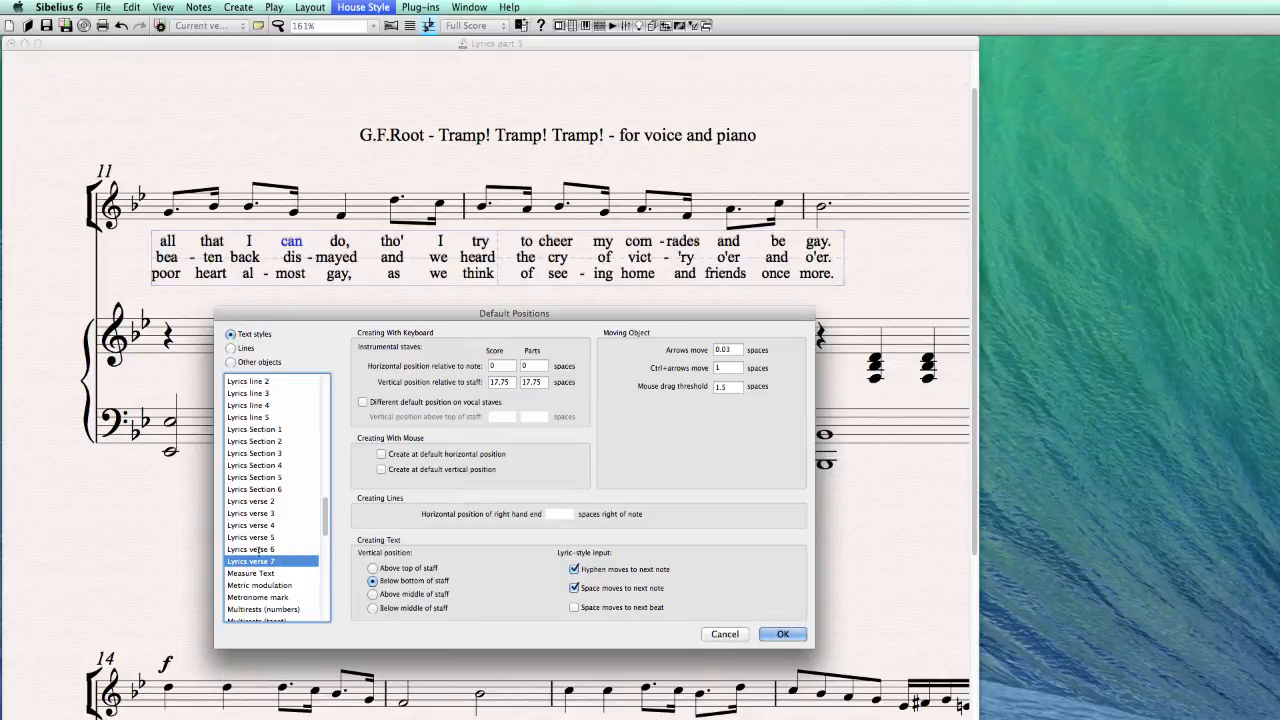
click(259, 550)
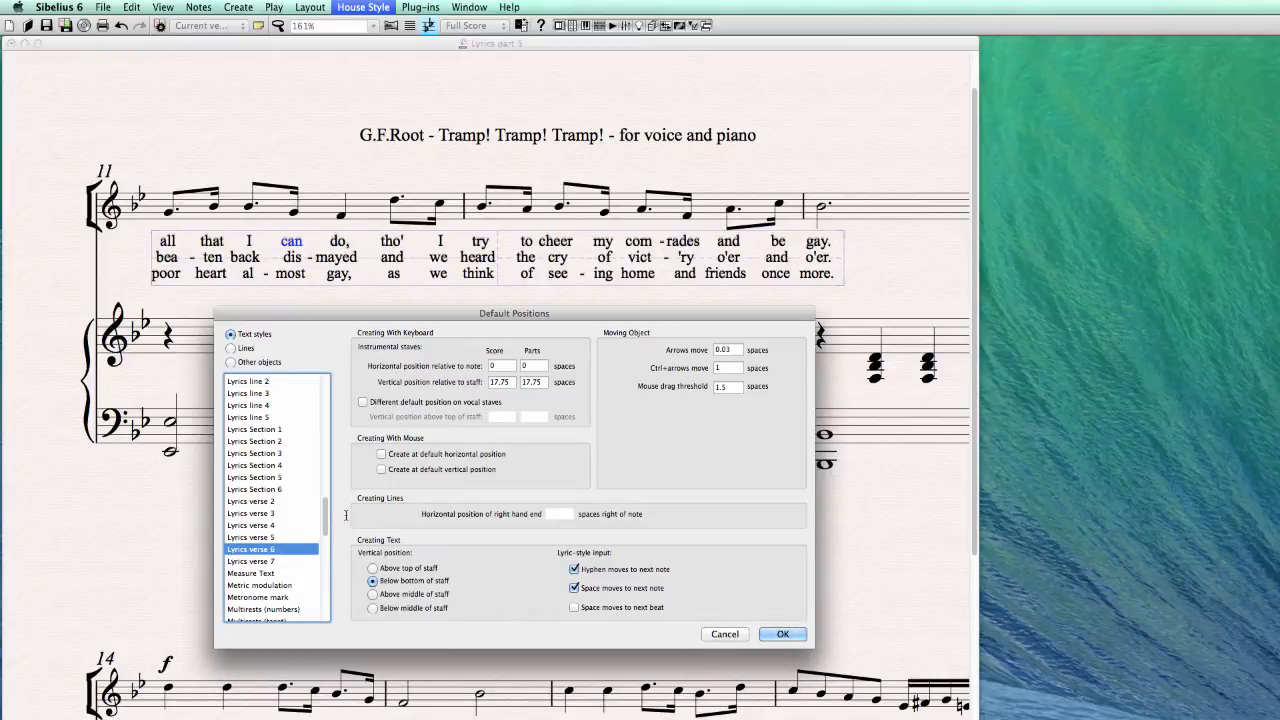
click(274, 538)
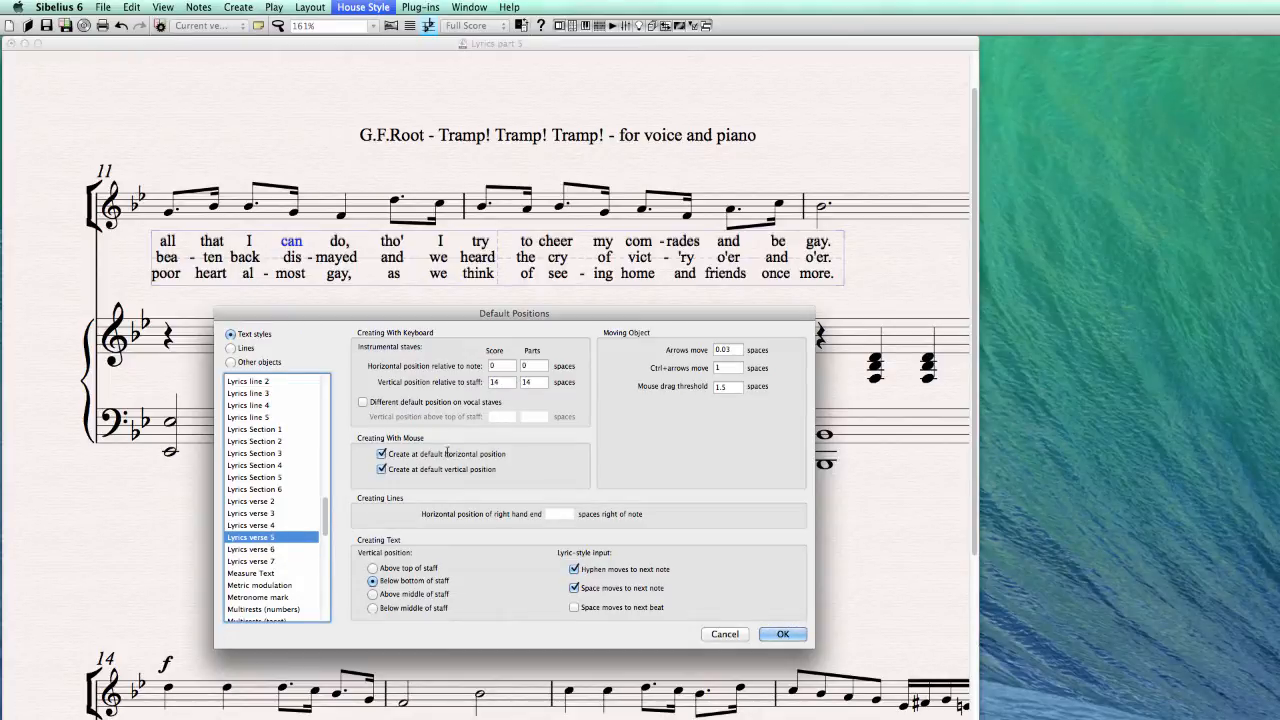
click(272, 549)
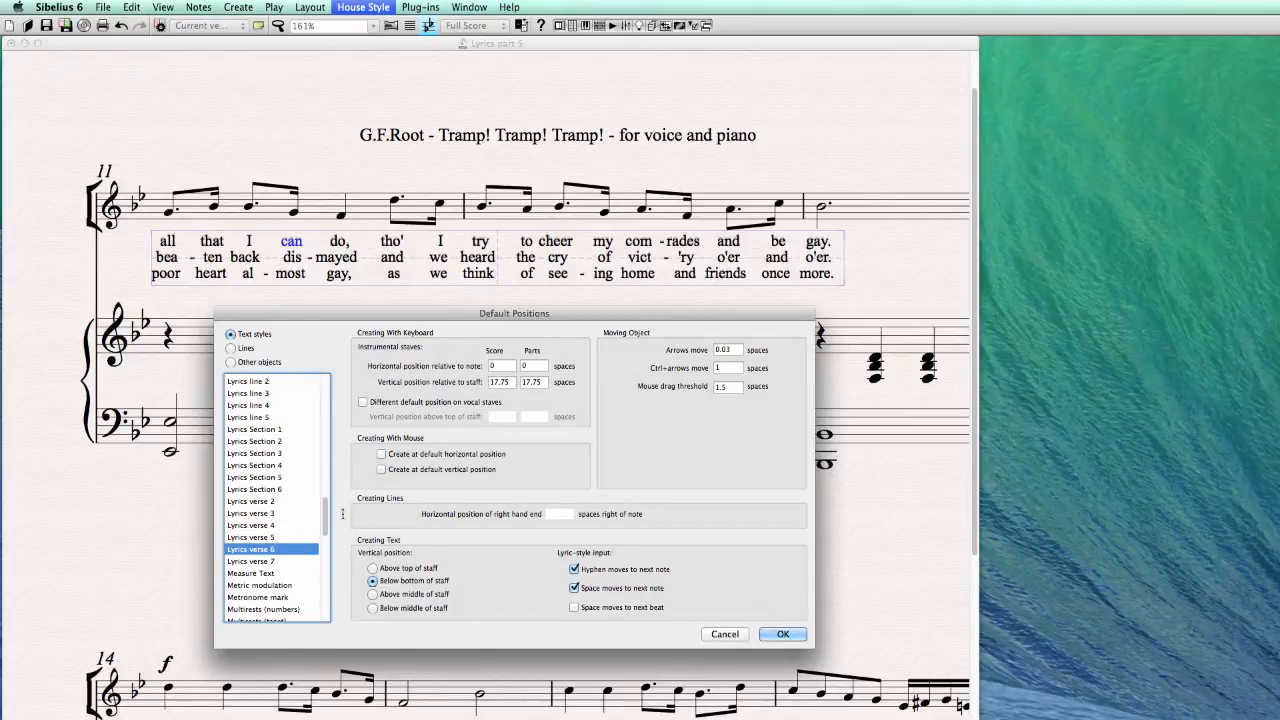
- Set the Lyrics verse 7 style's vertical position relative to staff to 20 spaces in the score and apply it
click(292, 562)
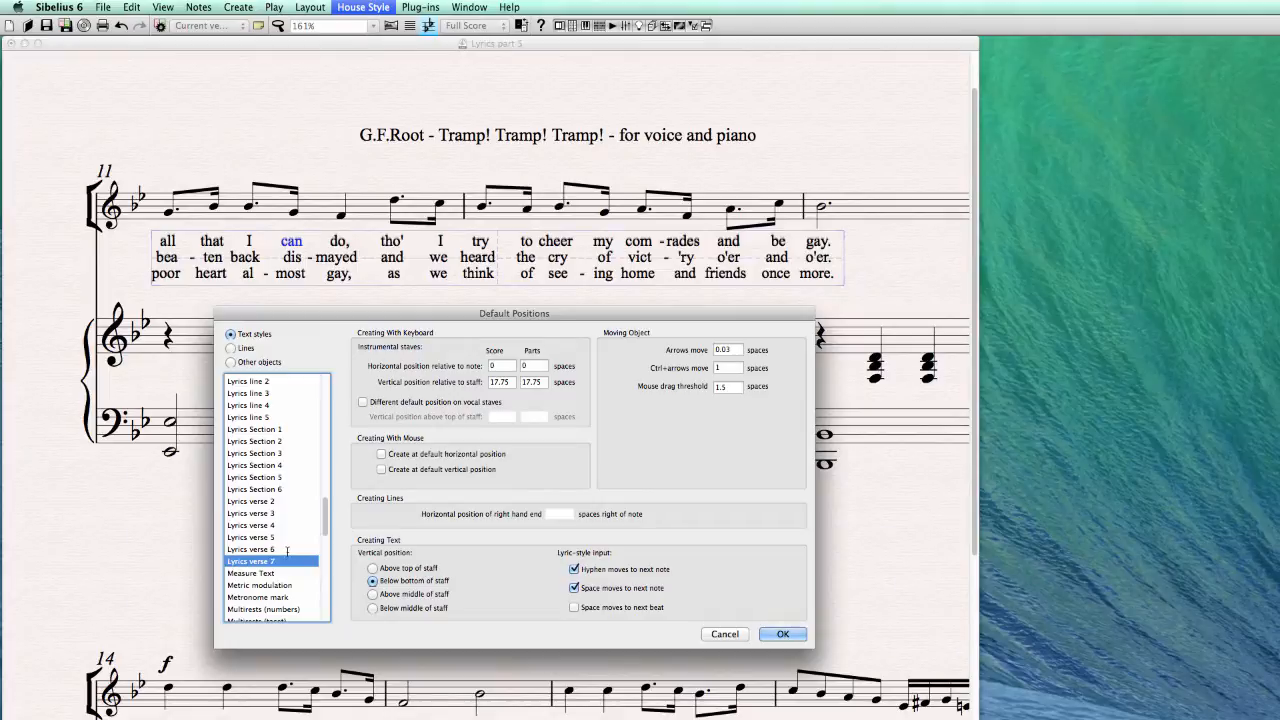
double_click(512, 381)
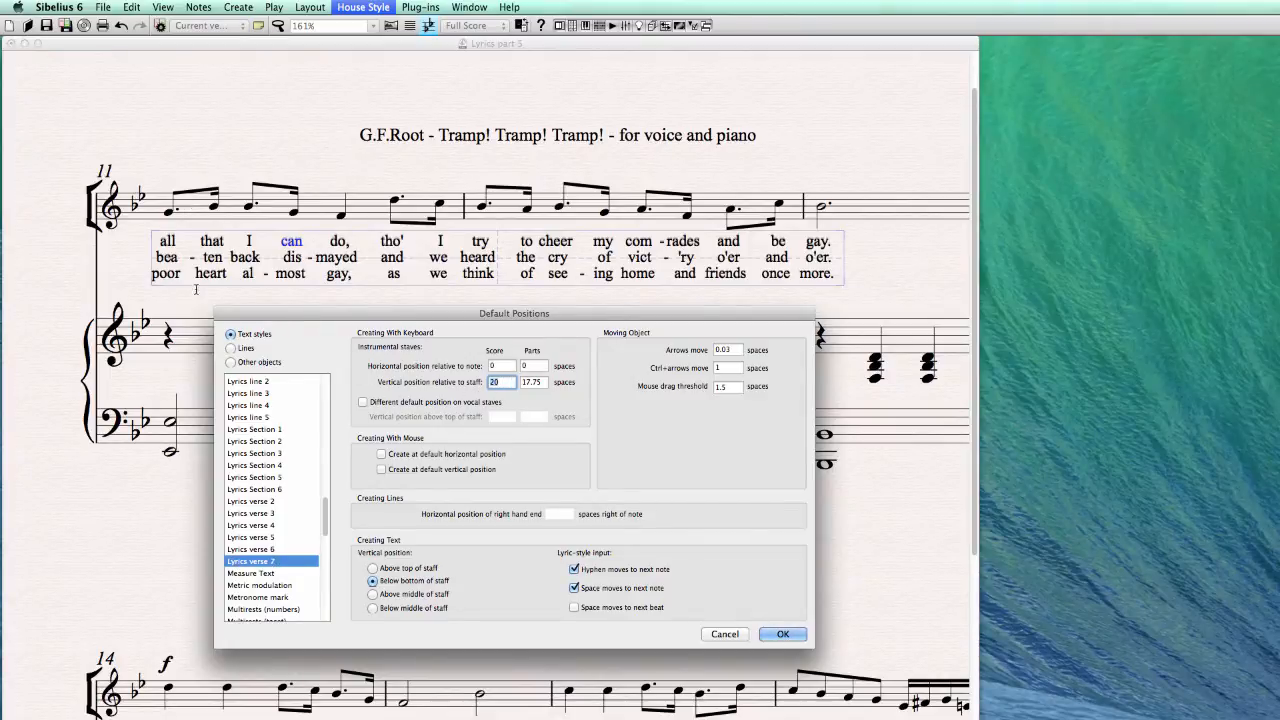
click(785, 632)
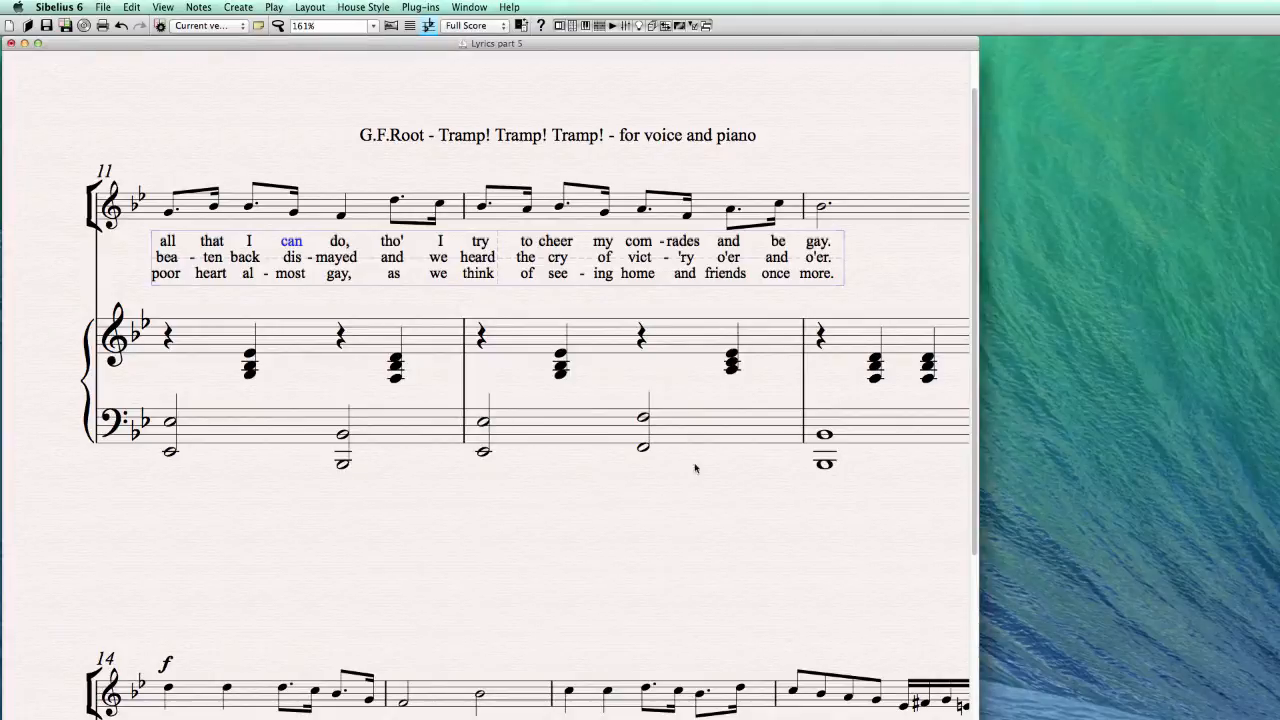
- Add the text "verse 6" in the Lyrics verse 6 style, starting at the first voice note of bar 11
click(211, 306)
click(169, 214)
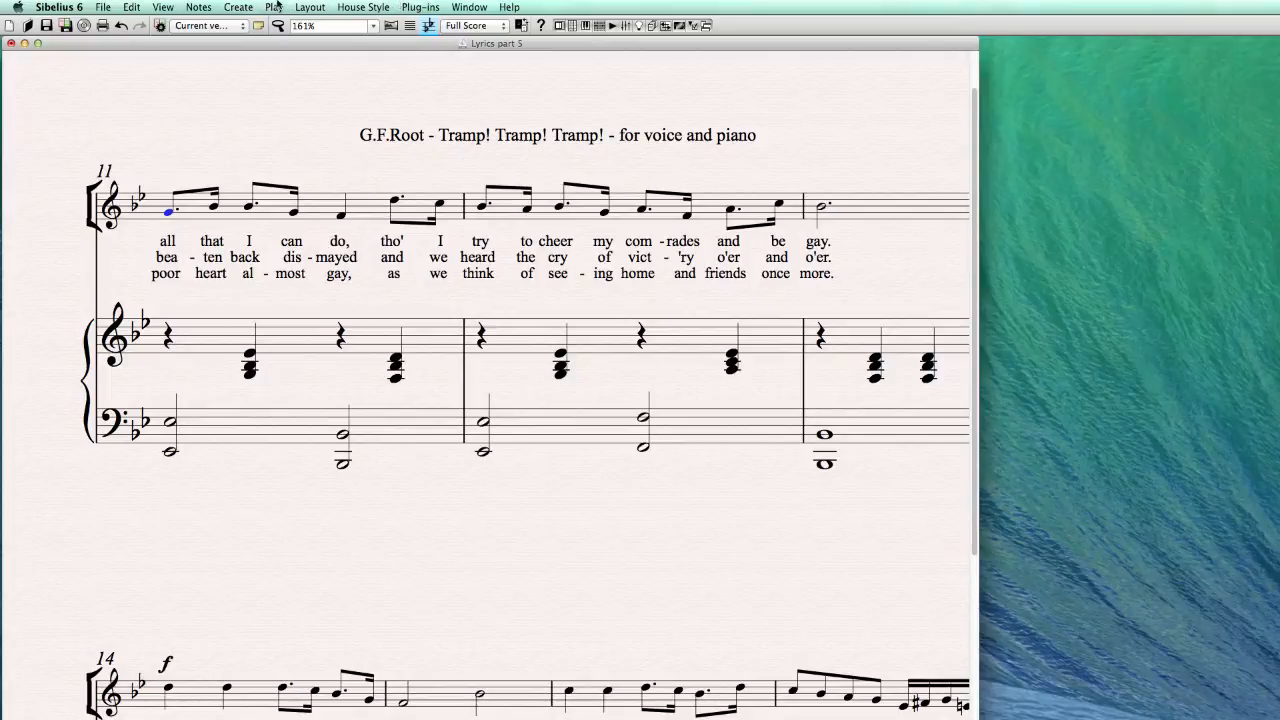
click(238, 7)
mouse_move(262, 176)
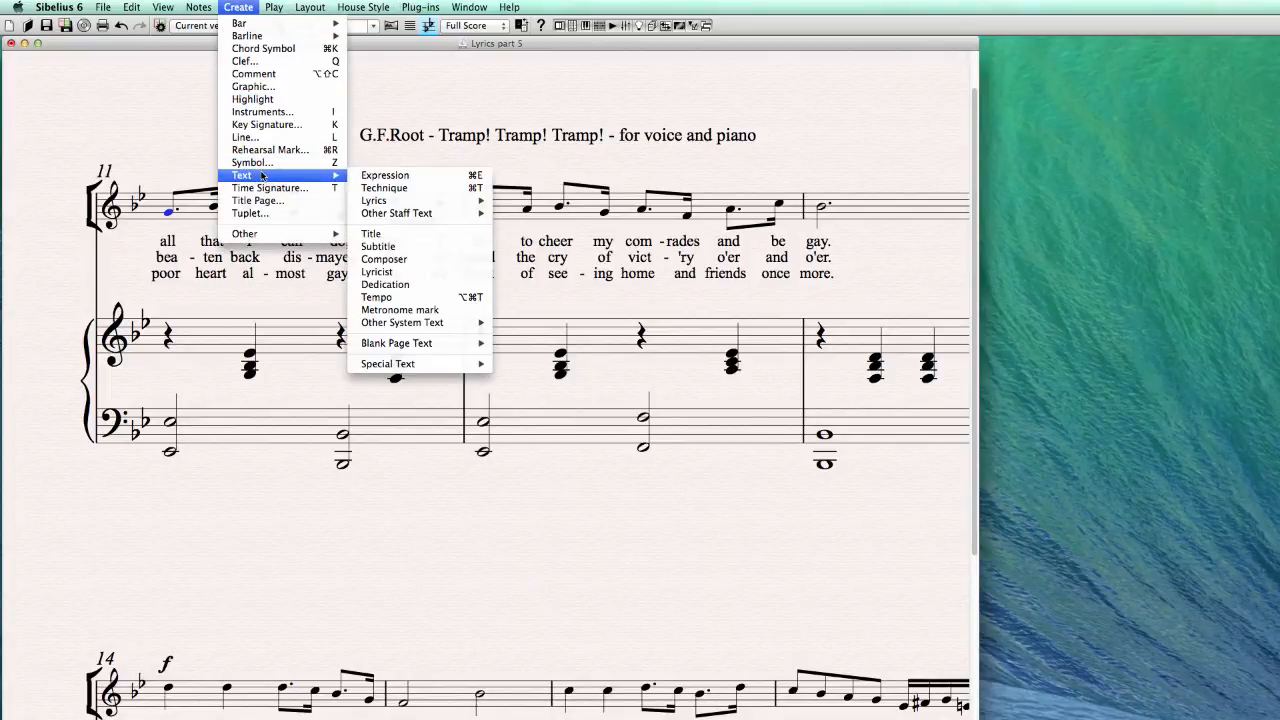
mouse_move(410, 203)
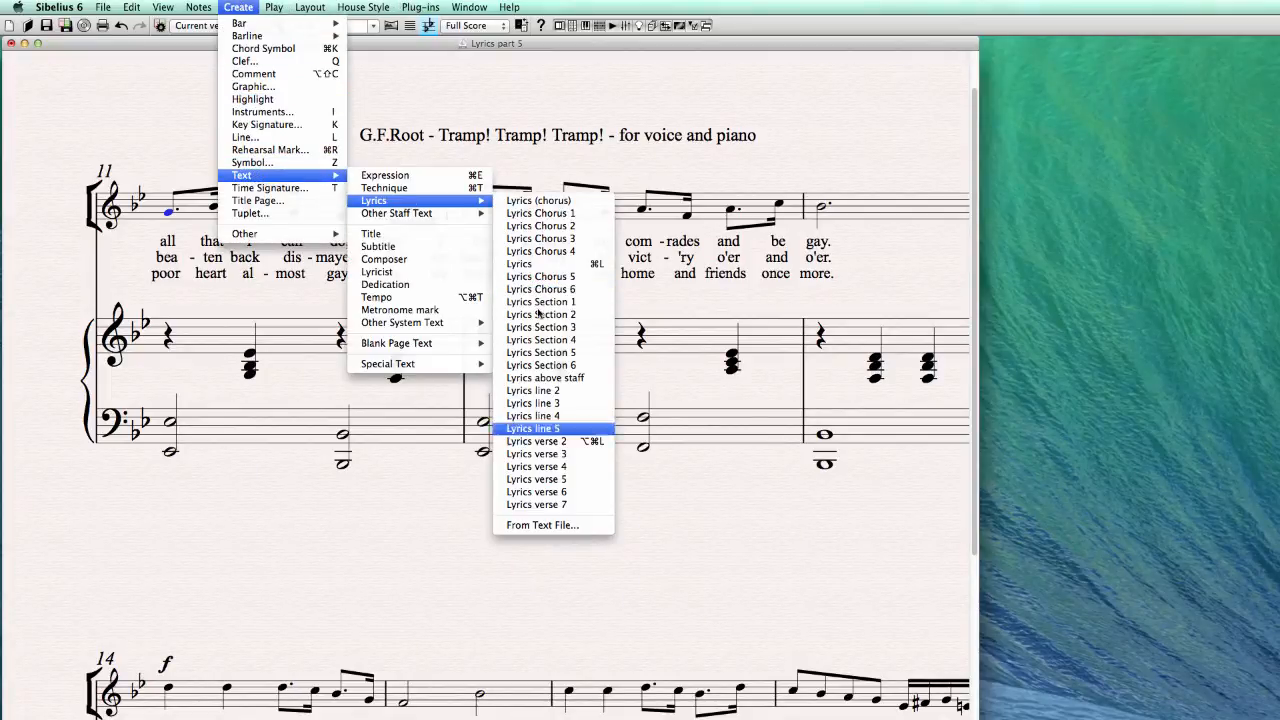
click(538, 492)
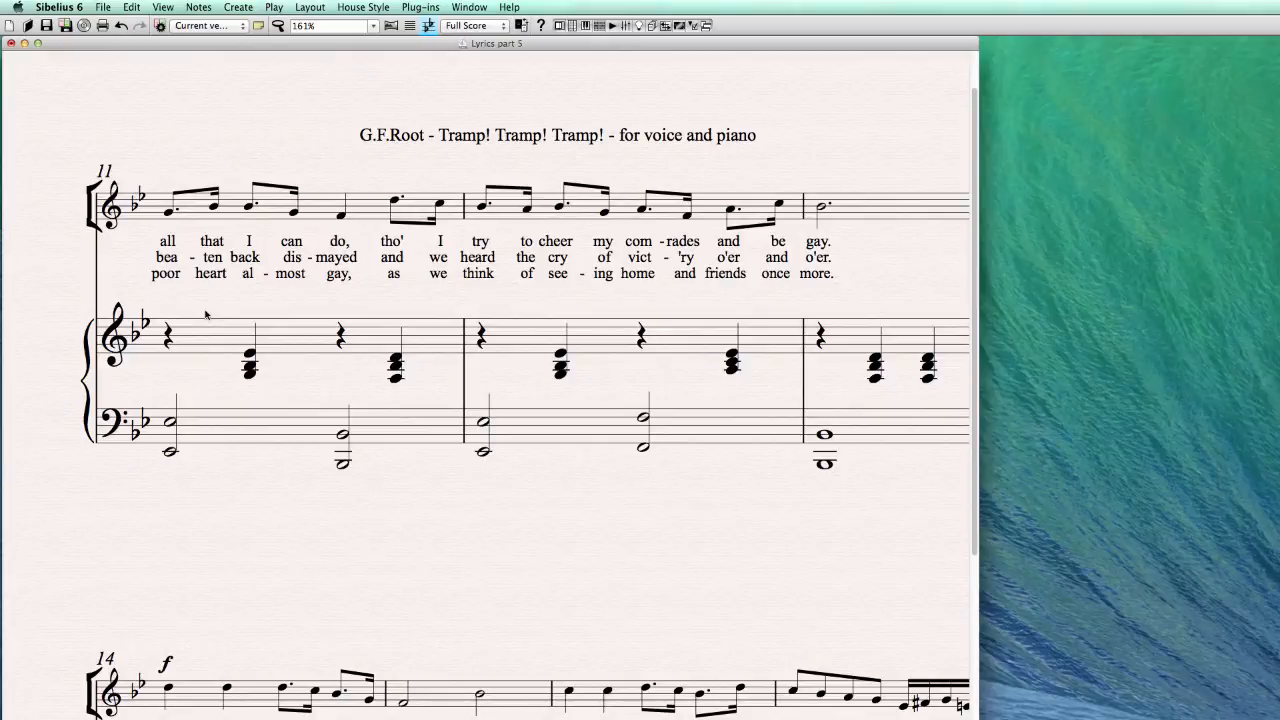
click(205, 315)
text(verse 6)
key(Escape)
click(167, 216)
click(245, 8)
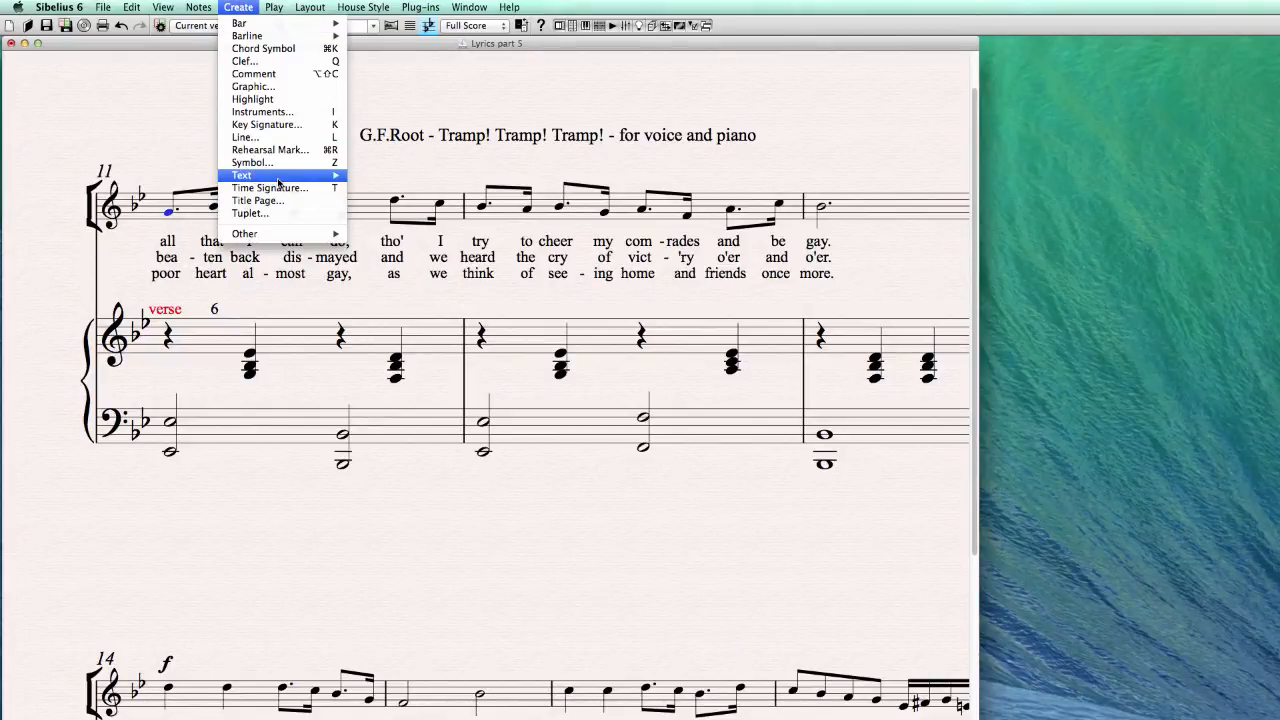
mouse_move(279, 183)
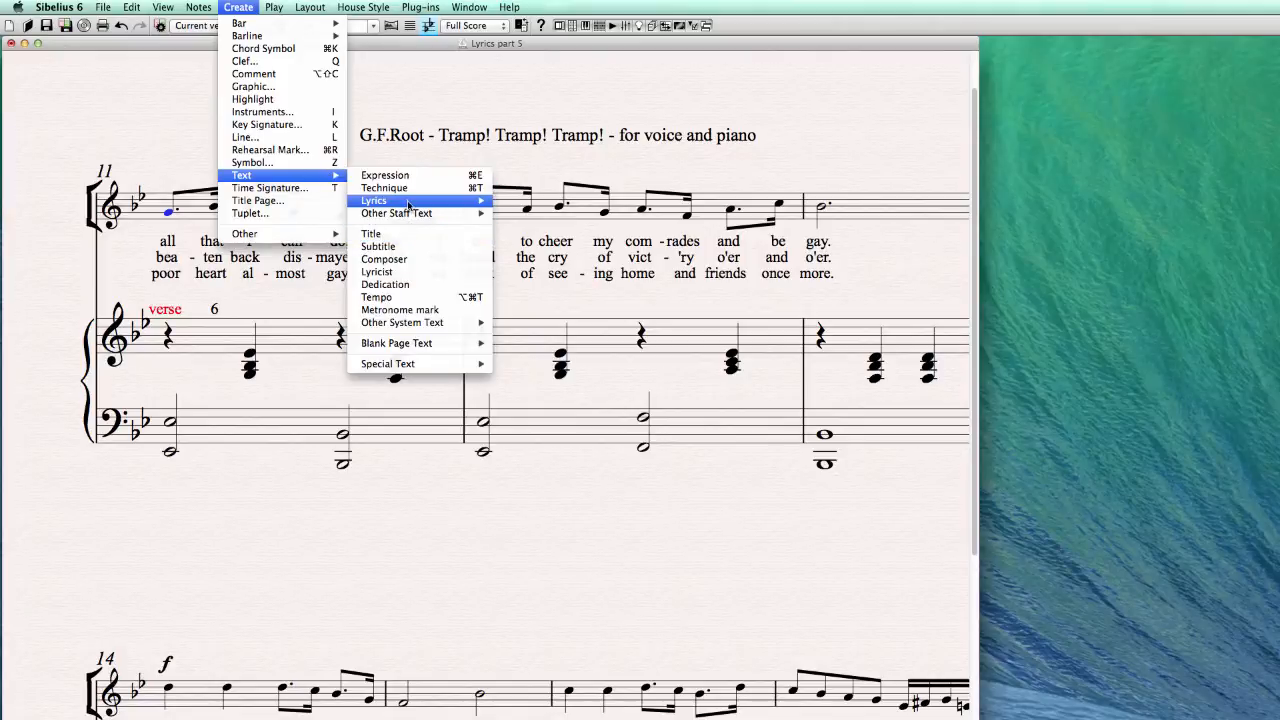
mouse_move(410, 204)
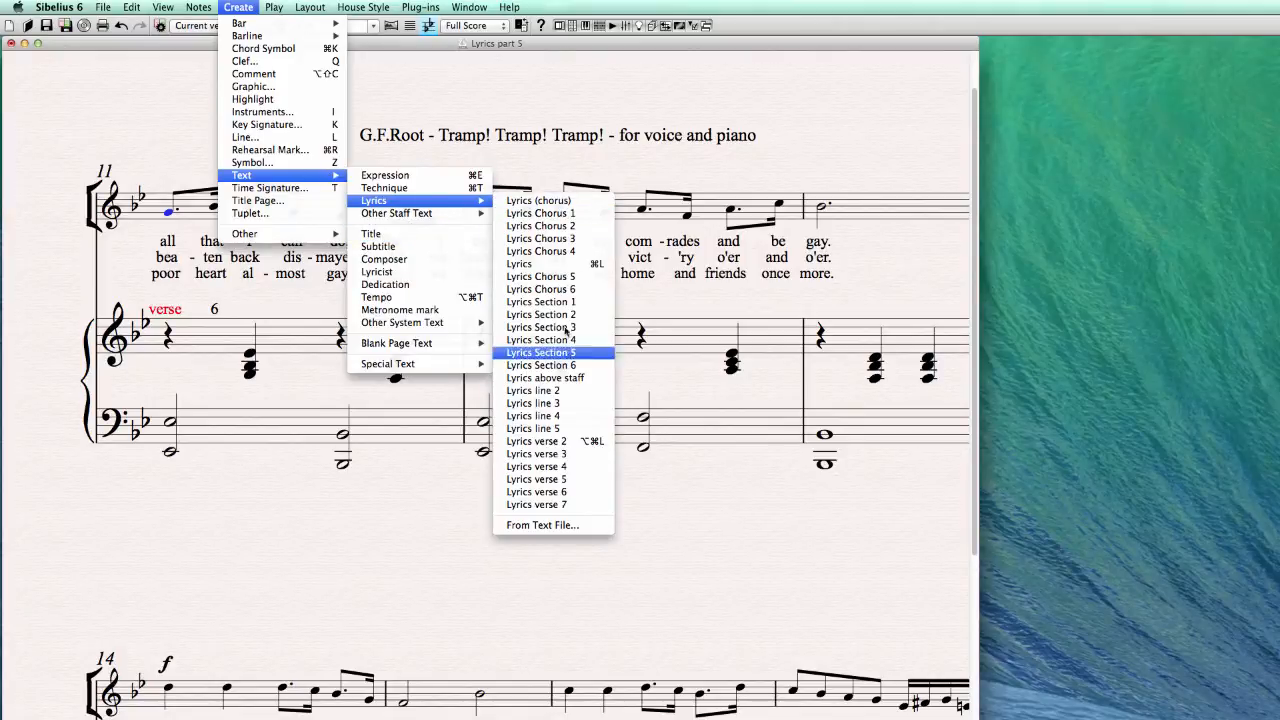
click(572, 493)
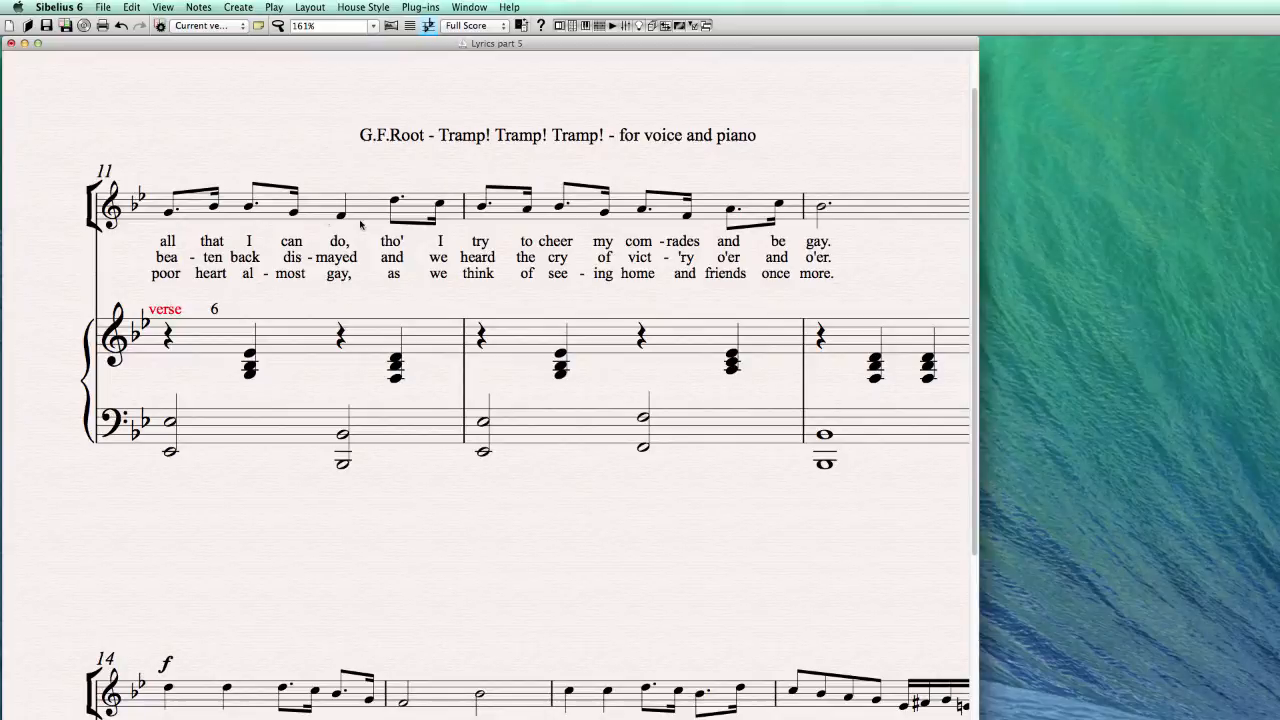
- Add the text "verse 7" in the Lyrics verse 7 style, starting at the first voice note of bar 11
click(236, 8)
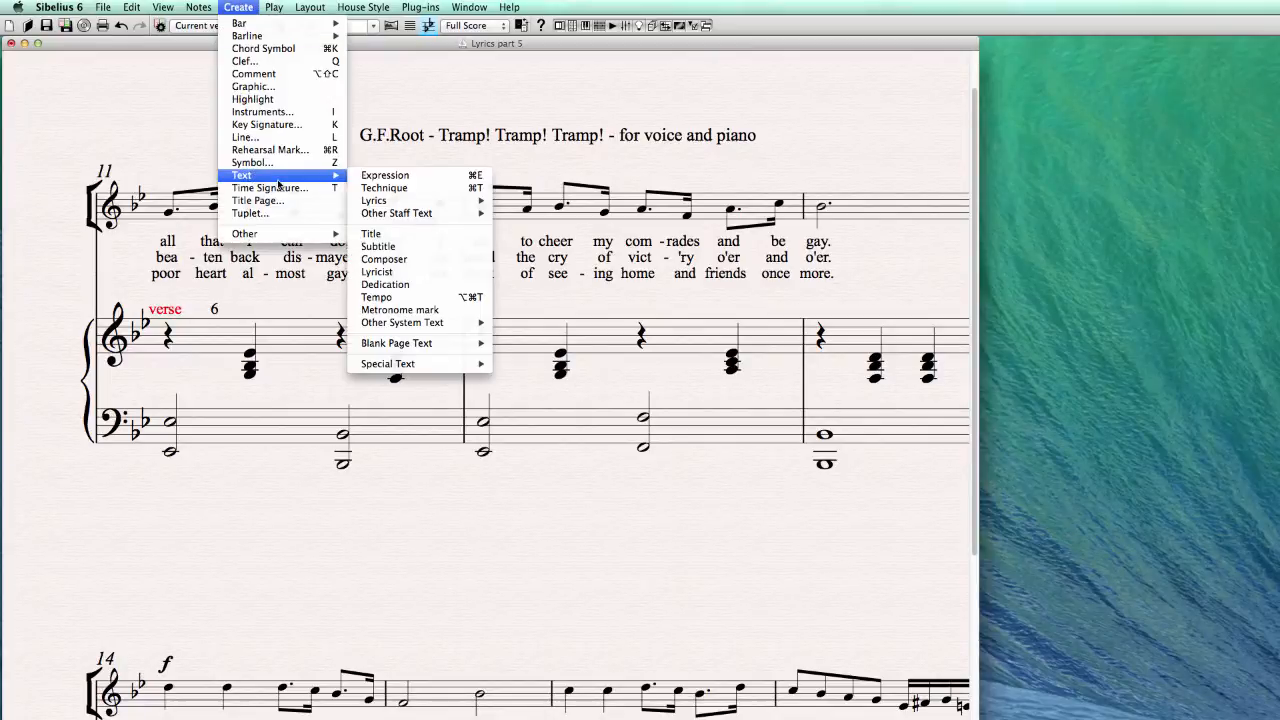
mouse_move(380, 205)
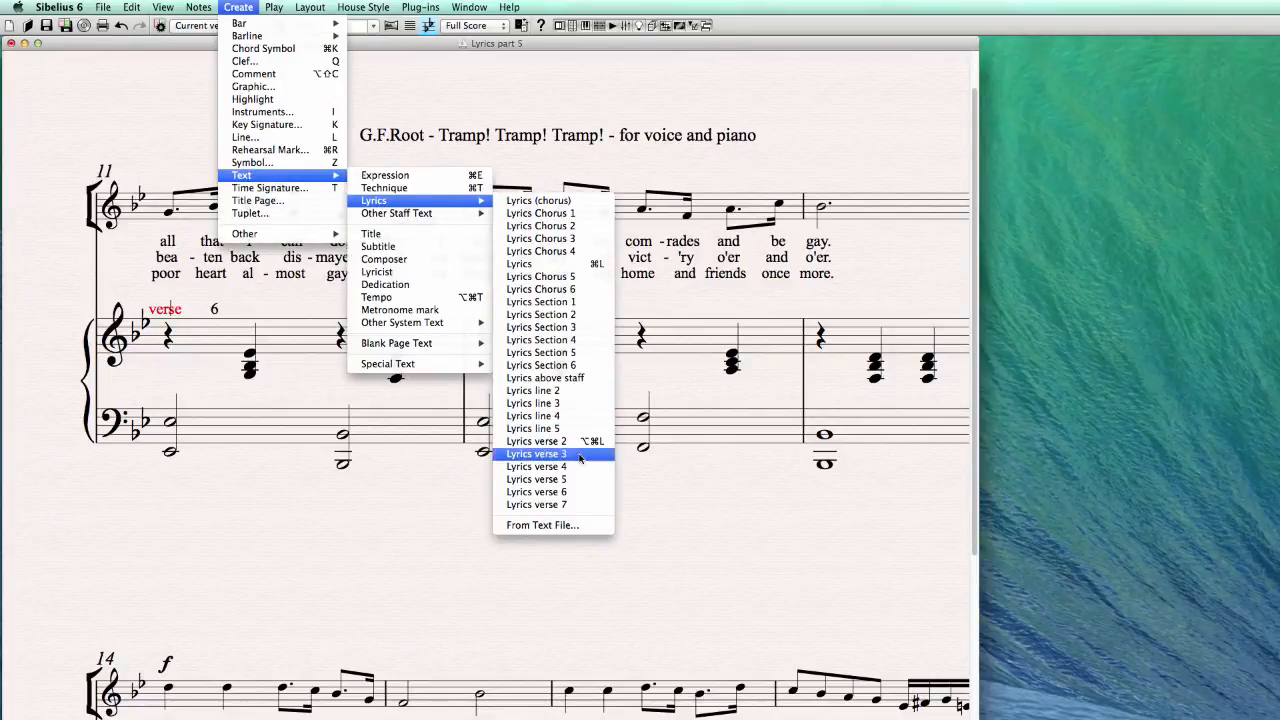
click(566, 505)
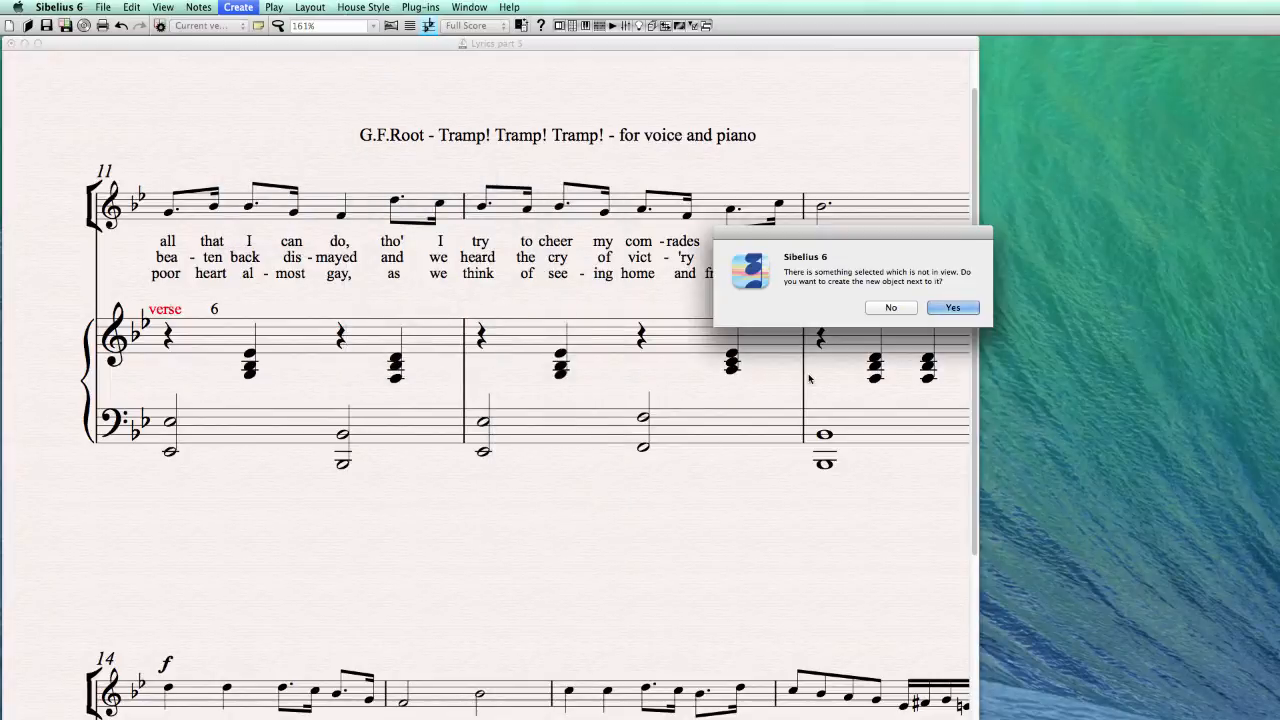
click(977, 315)
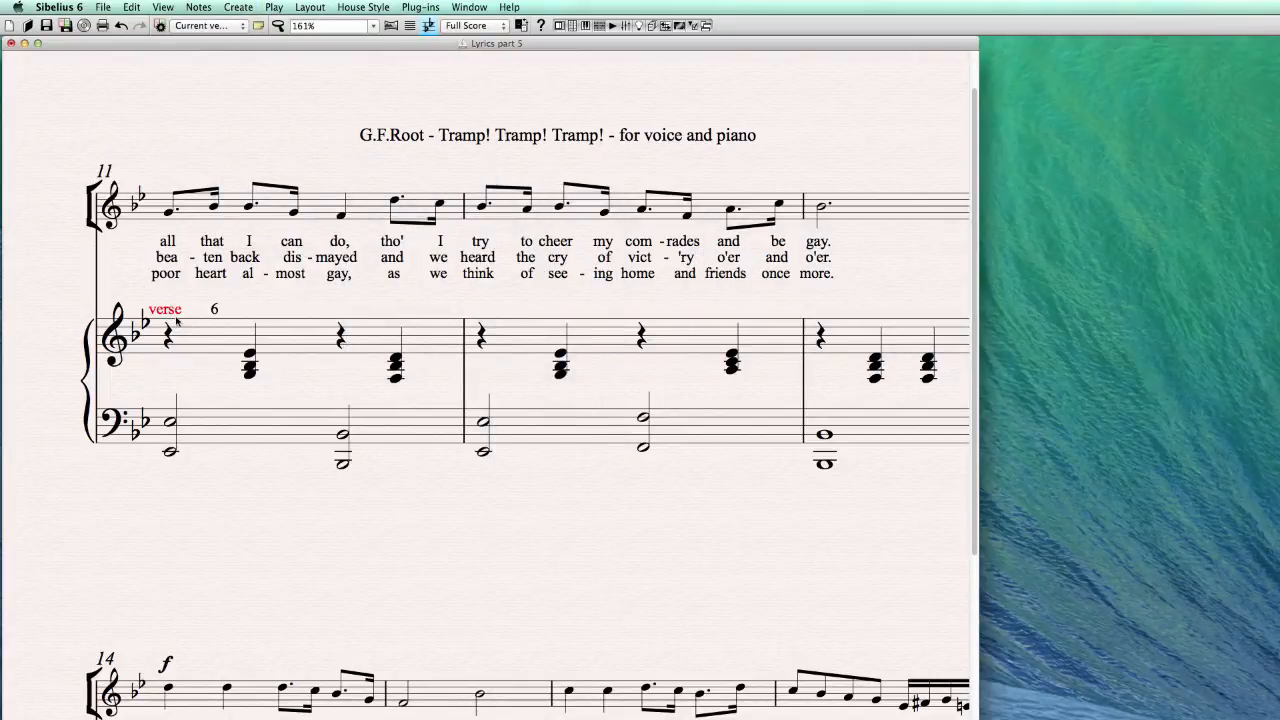
text(verse 7)
key(Escape)
click(276, 345)
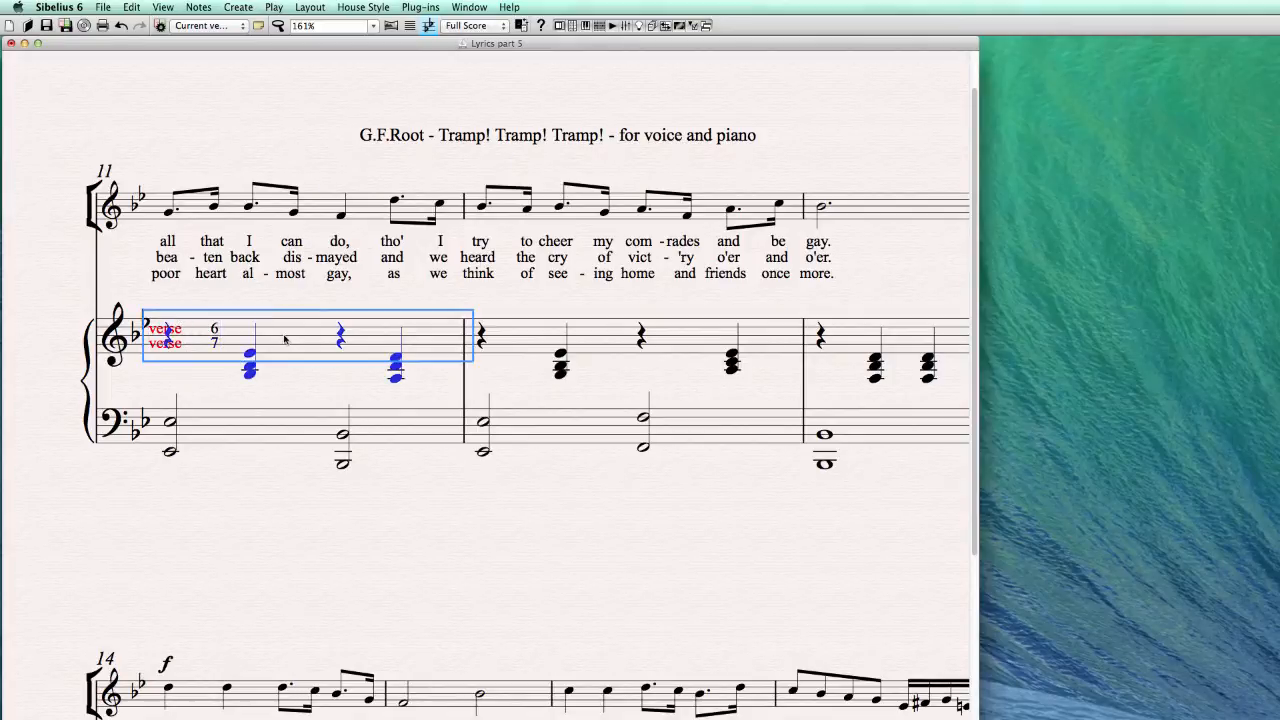
- Select the verse 7 lyric in bar 11 and set the Lyrics verse 7 style's vertical position relative to staff to 22 spaces in the score
key(Escape)
click(215, 345)
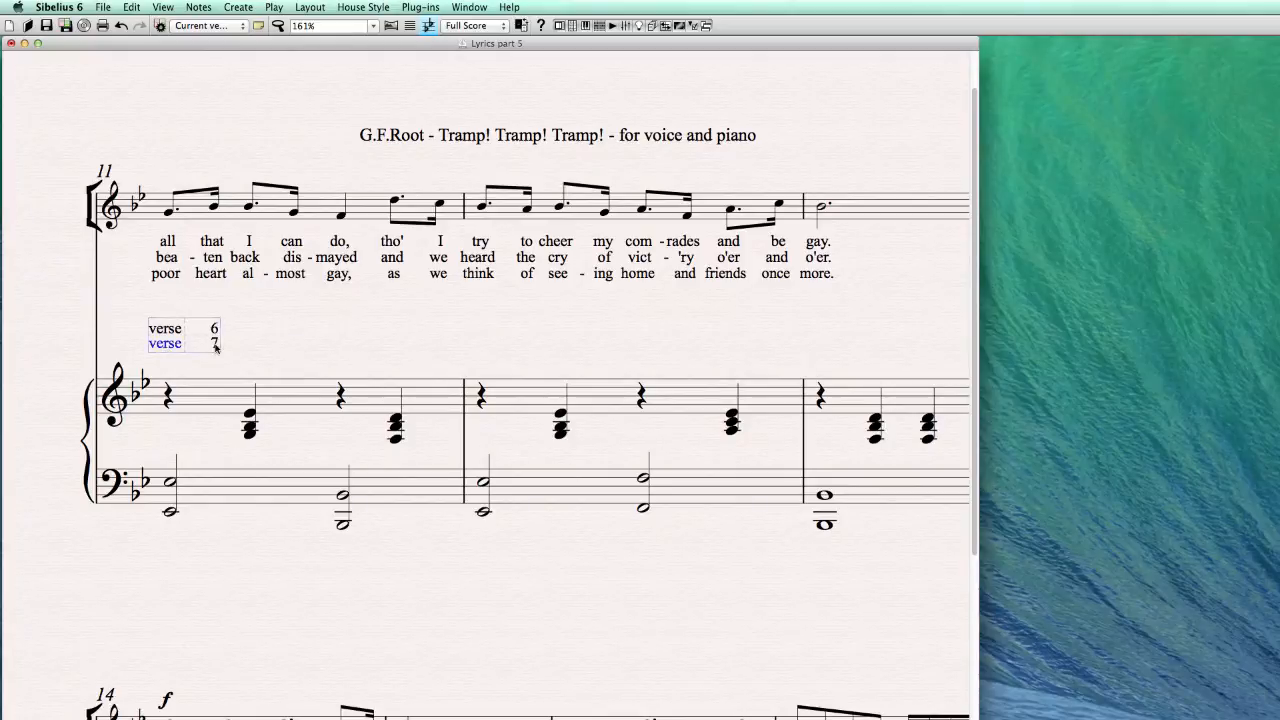
click(353, 6)
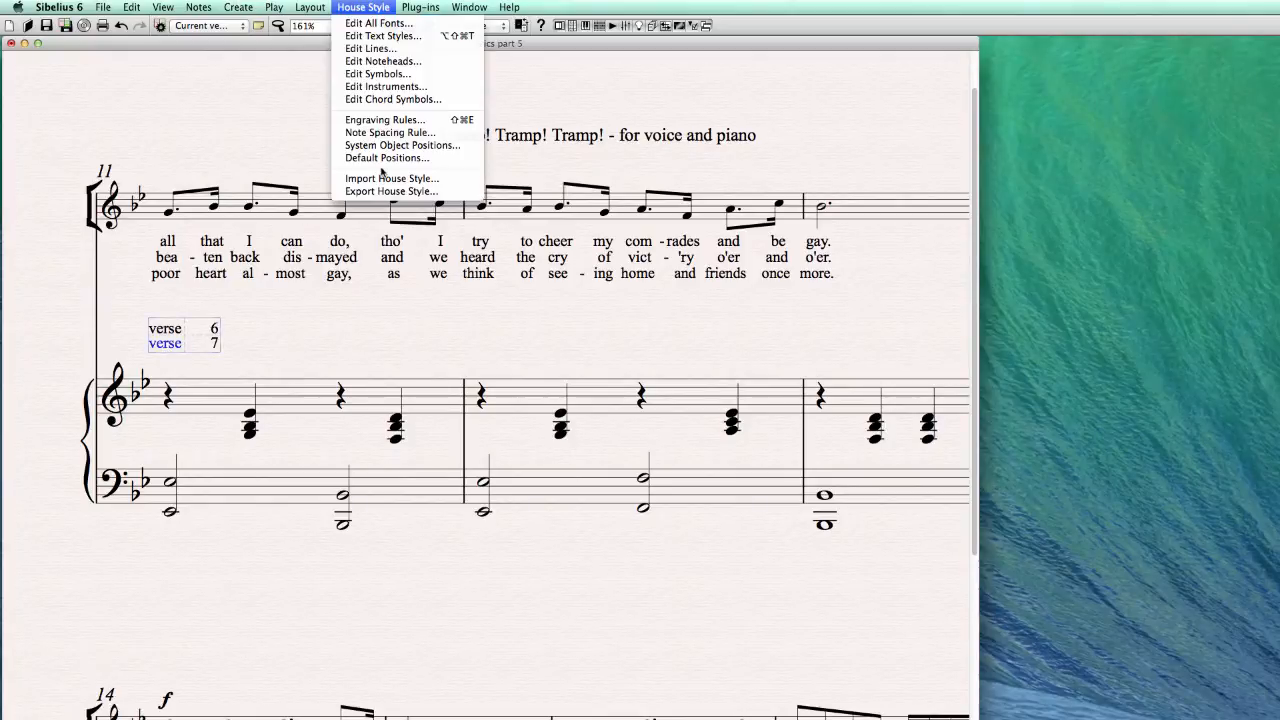
click(376, 160)
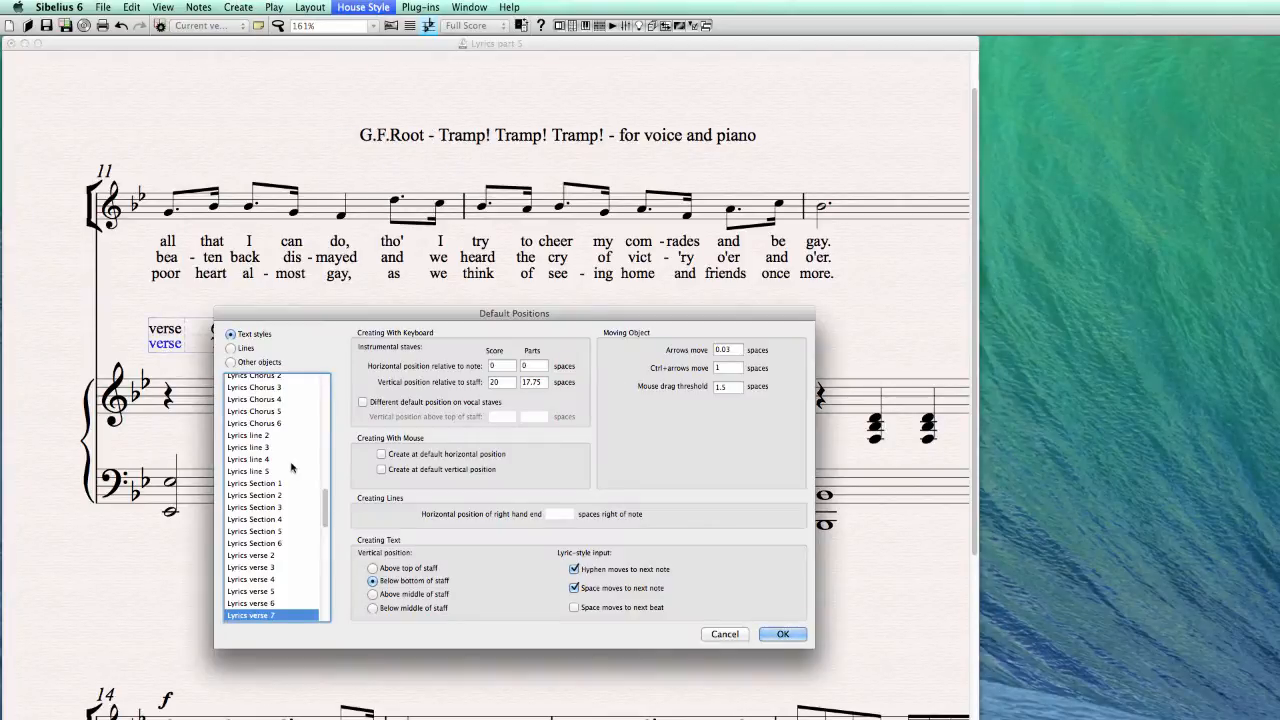
drag(504, 383, 393, 371)
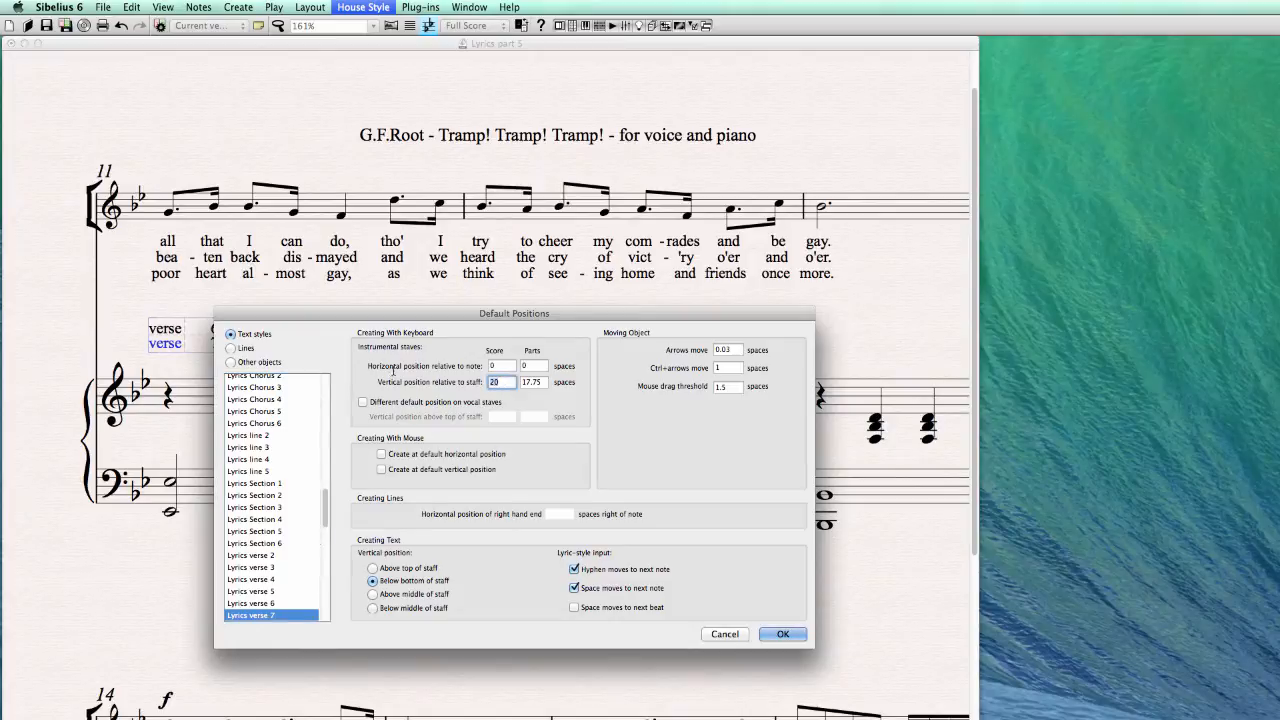
text(22)
click(793, 632)
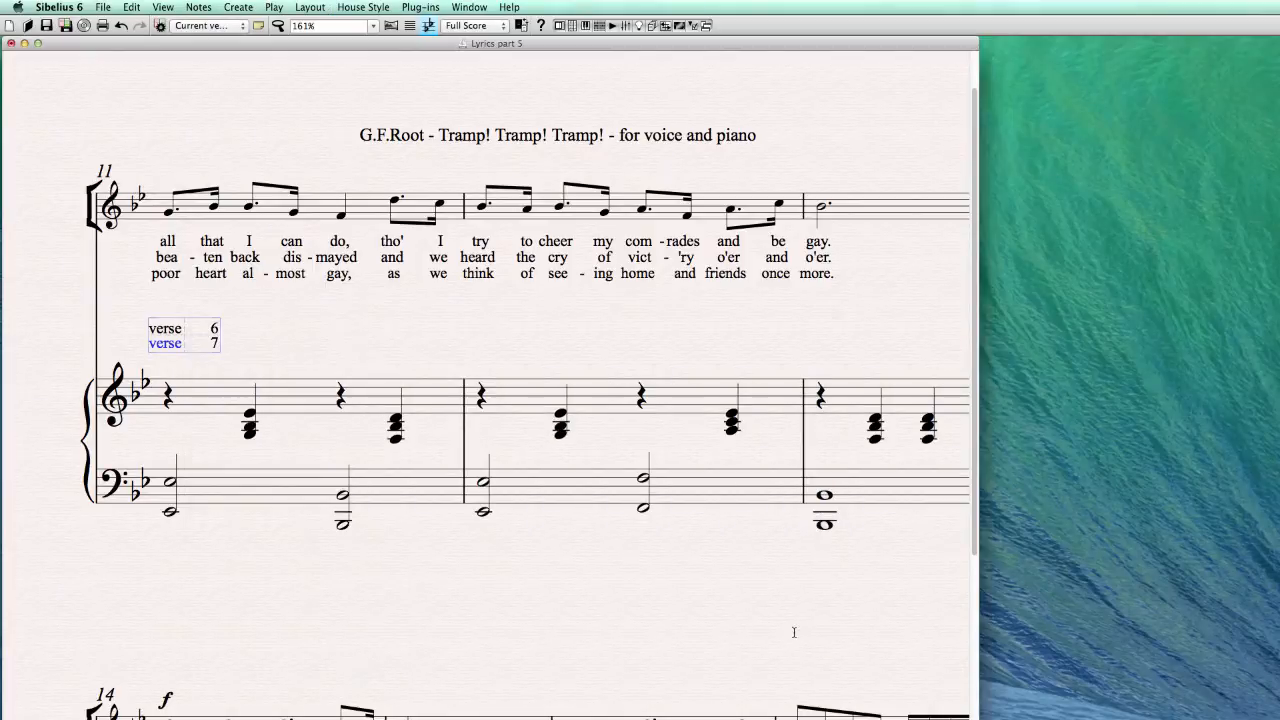
- Reset the word "verse" of the verse 7 line in bar 11 to its default position
click(305, 7)
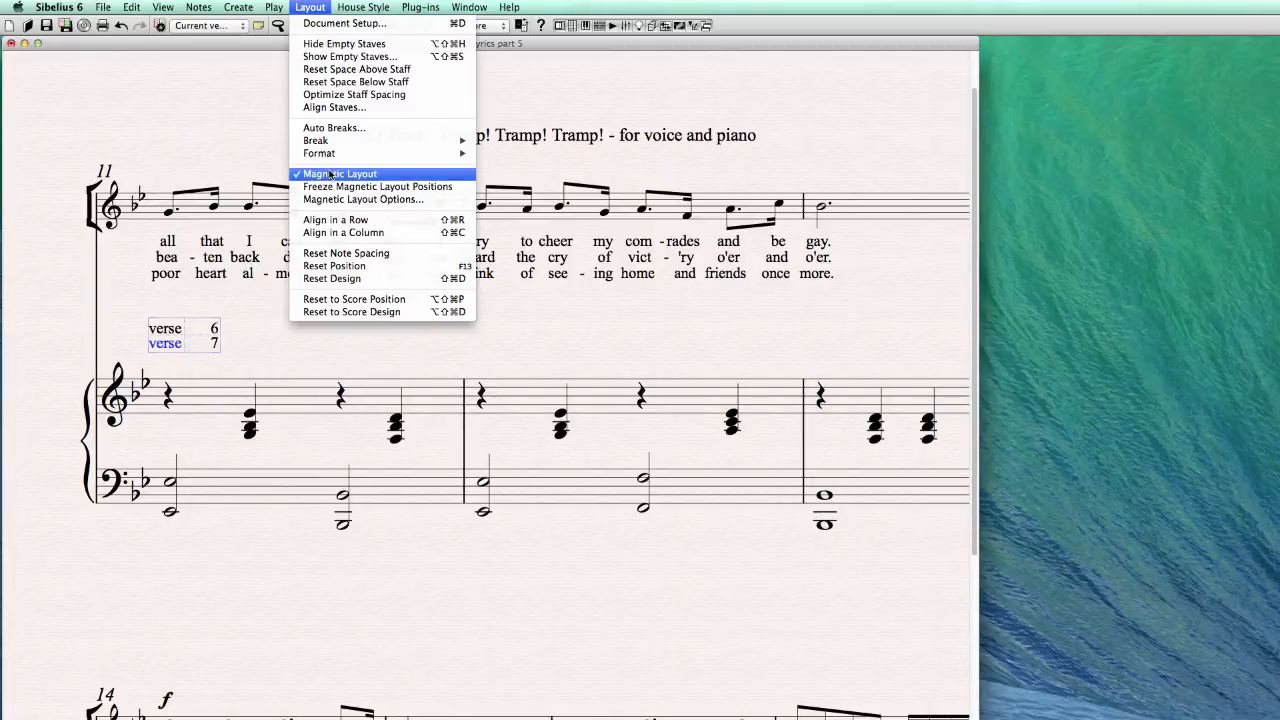
mouse_move(328, 153)
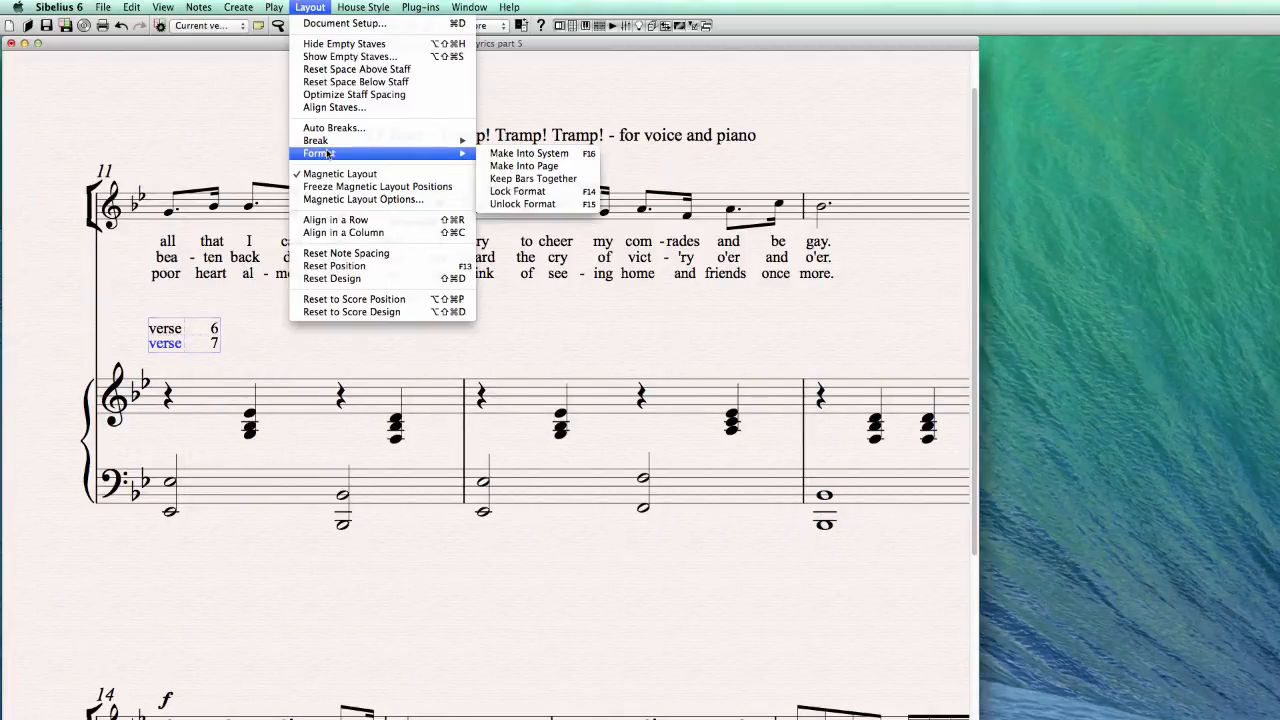
click(358, 266)
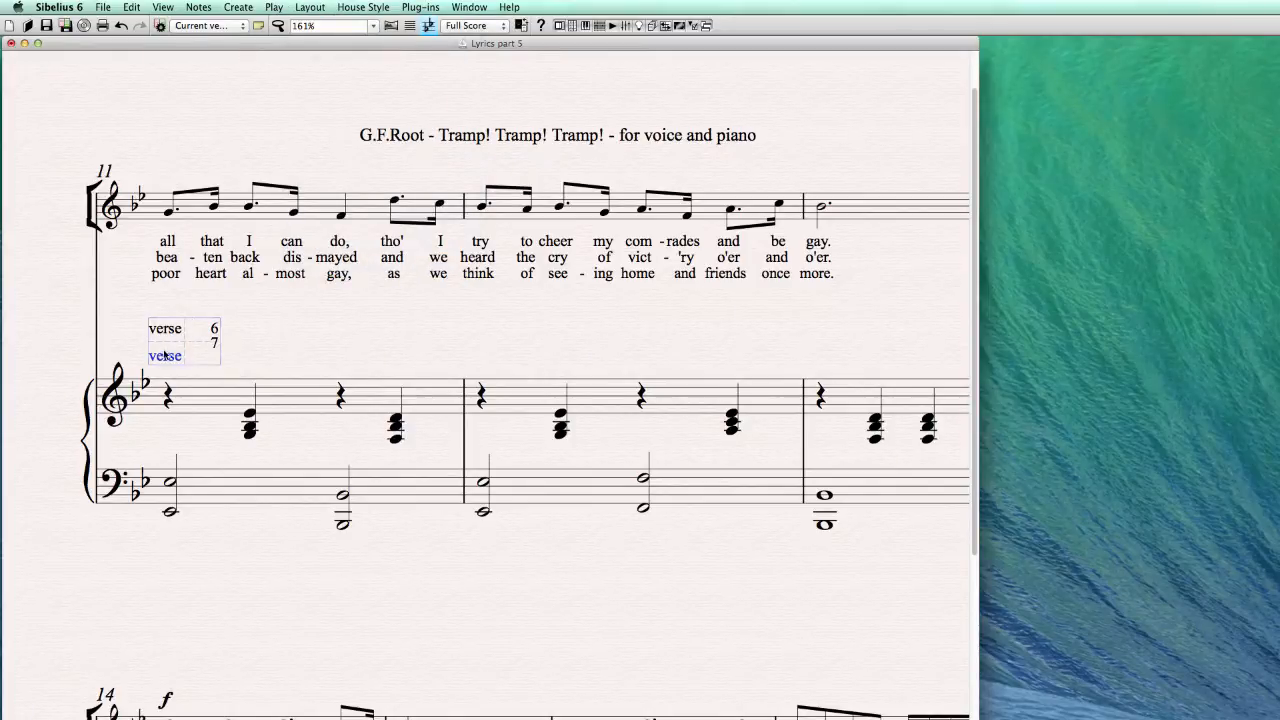
click(353, 314)
- Check the first syllables of the lyric verses in bar 11 and examine the list of available lyrics text styles
click(167, 242)
click(167, 257)
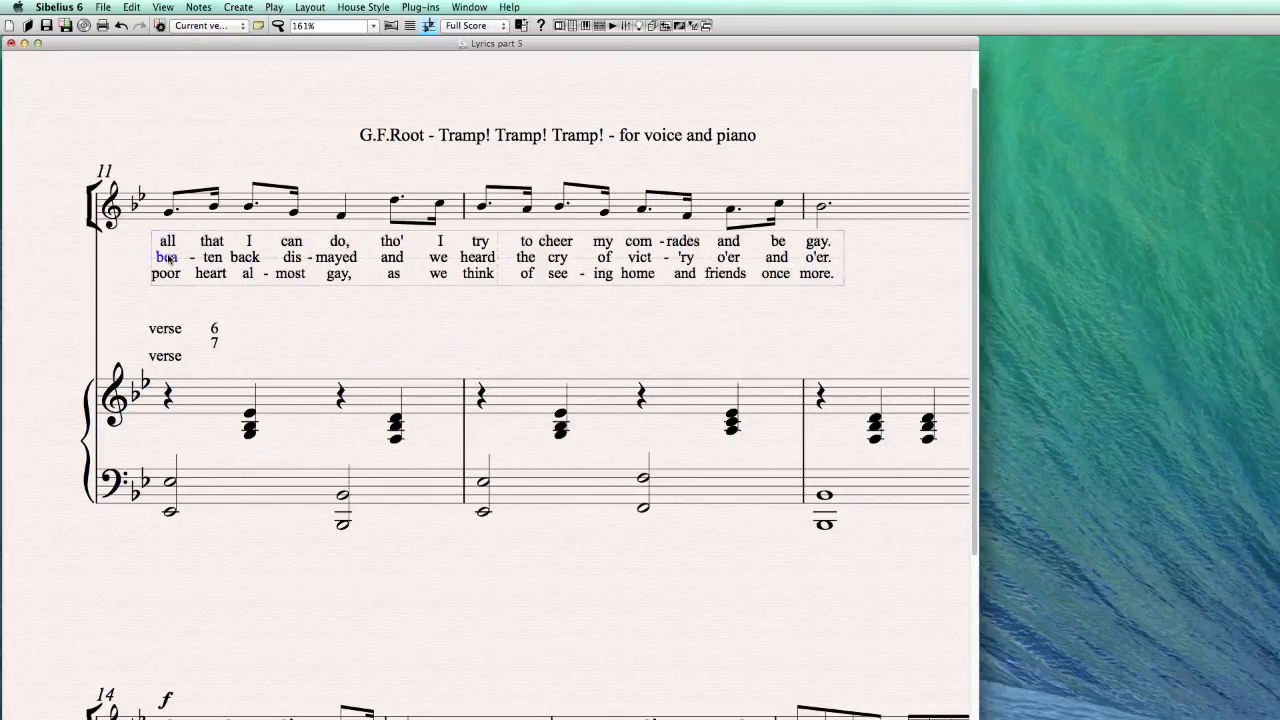
click(177, 270)
click(240, 8)
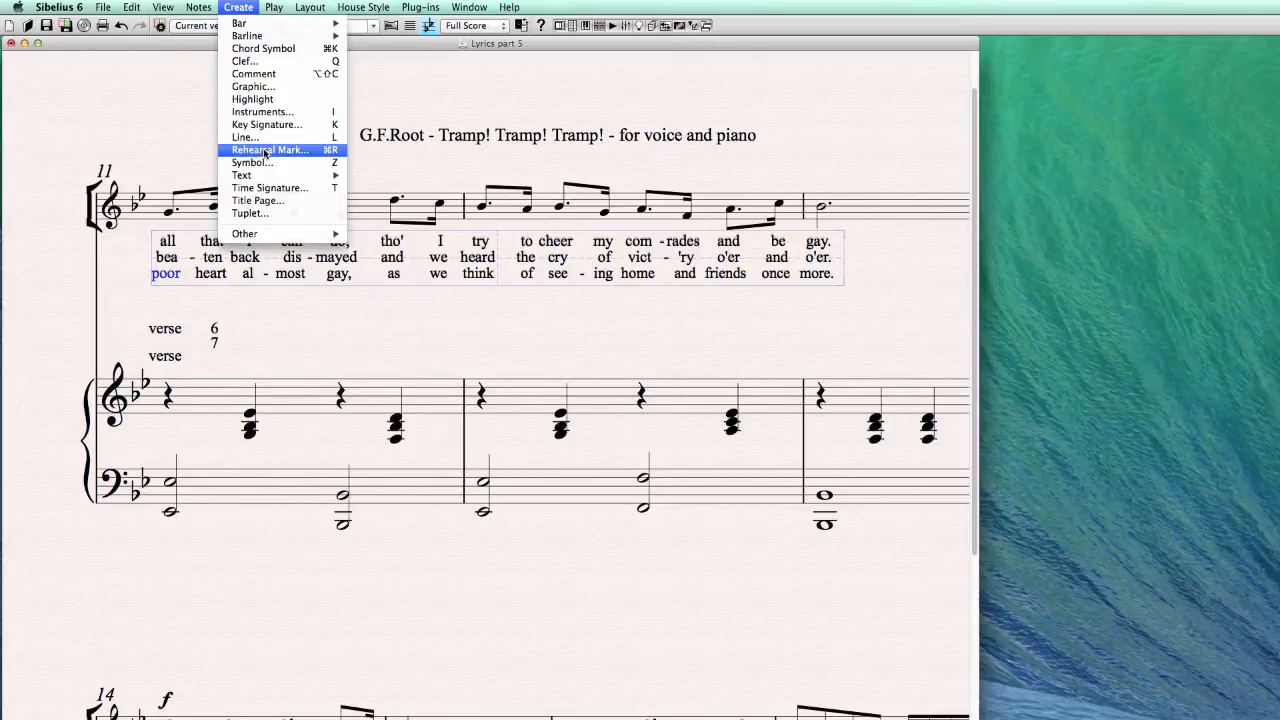
mouse_move(267, 180)
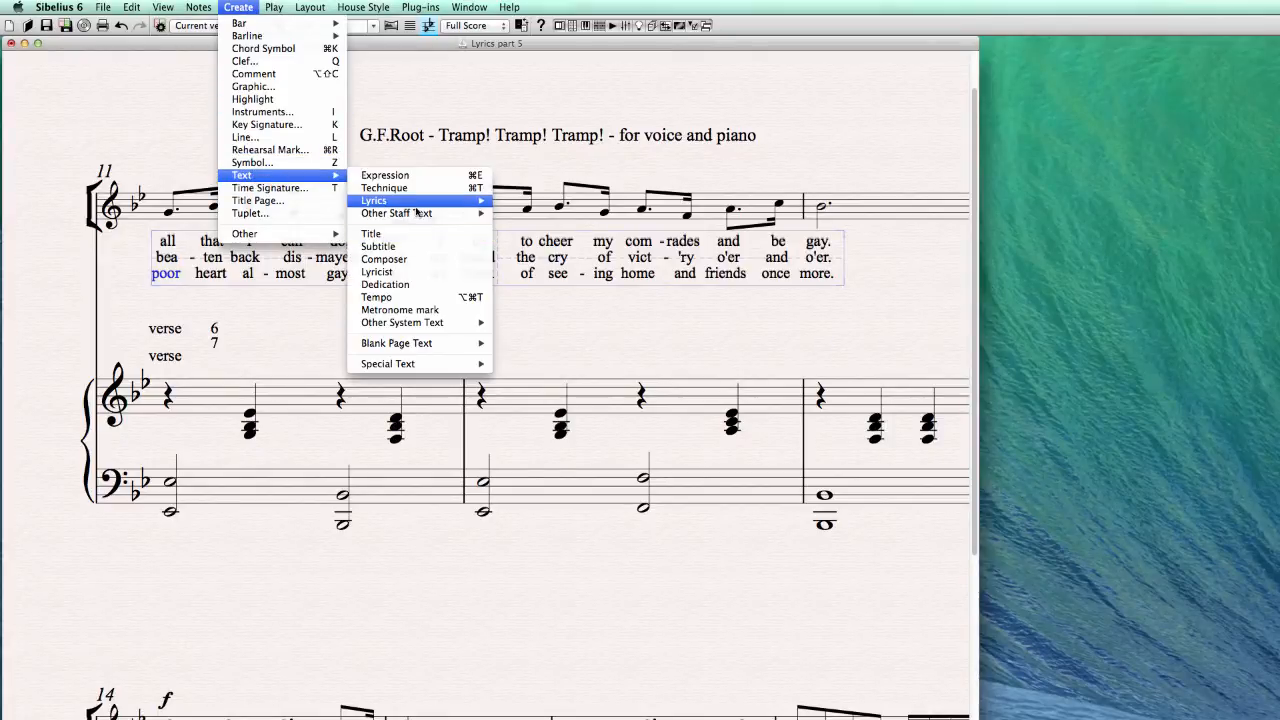
mouse_move(414, 202)
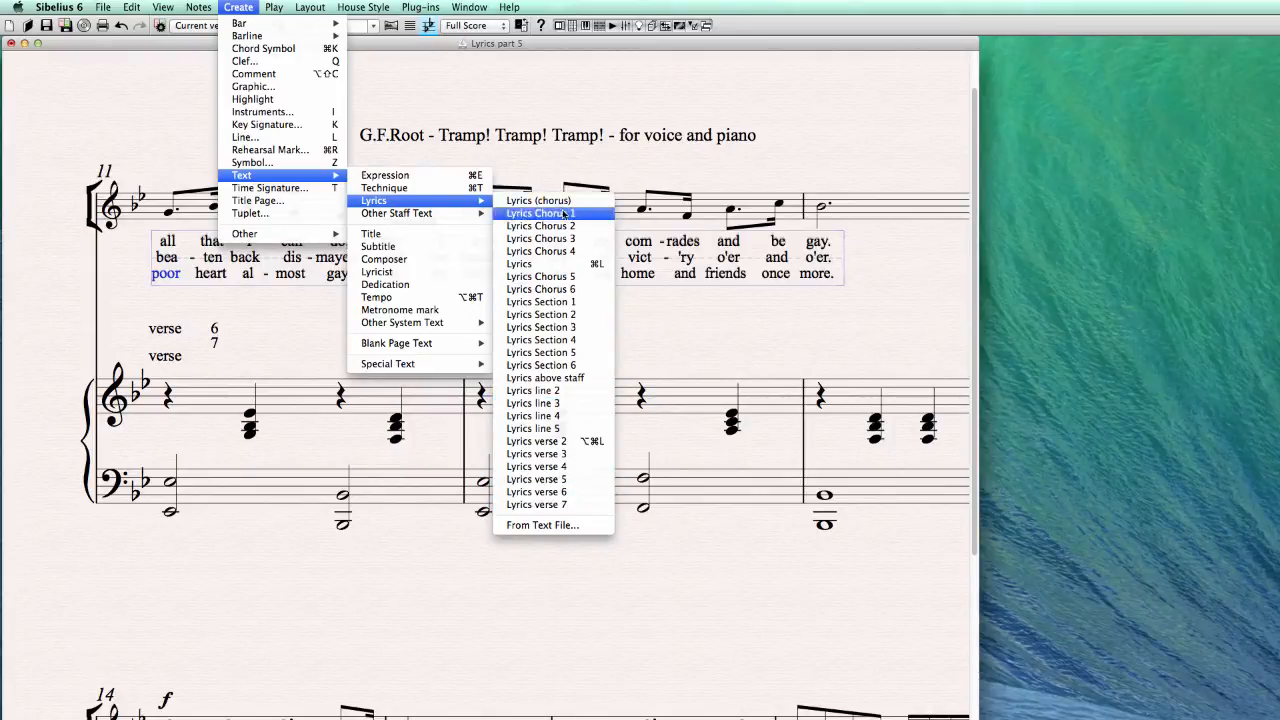
click(617, 350)
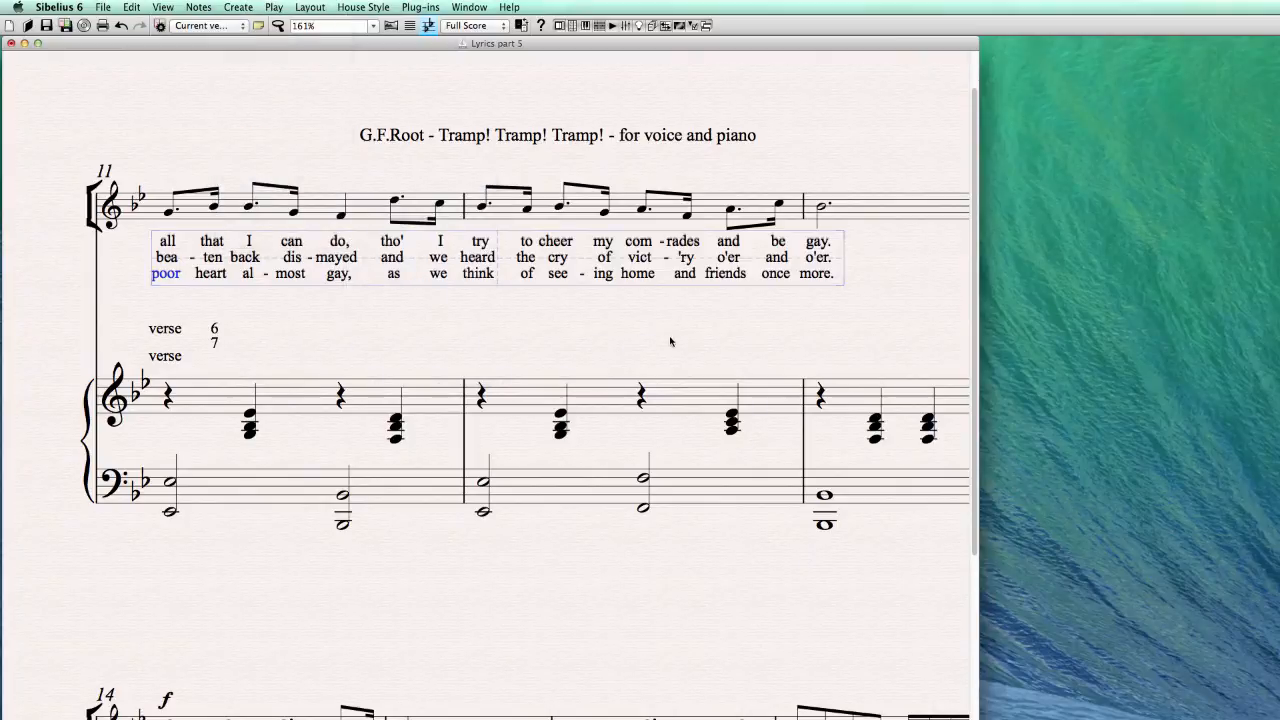
- Delete all the leftover lyric syllables under the voice staff from bar 14 onwards
drag(351, 344, 365, 324)
scroll(309, 594, down, 5)
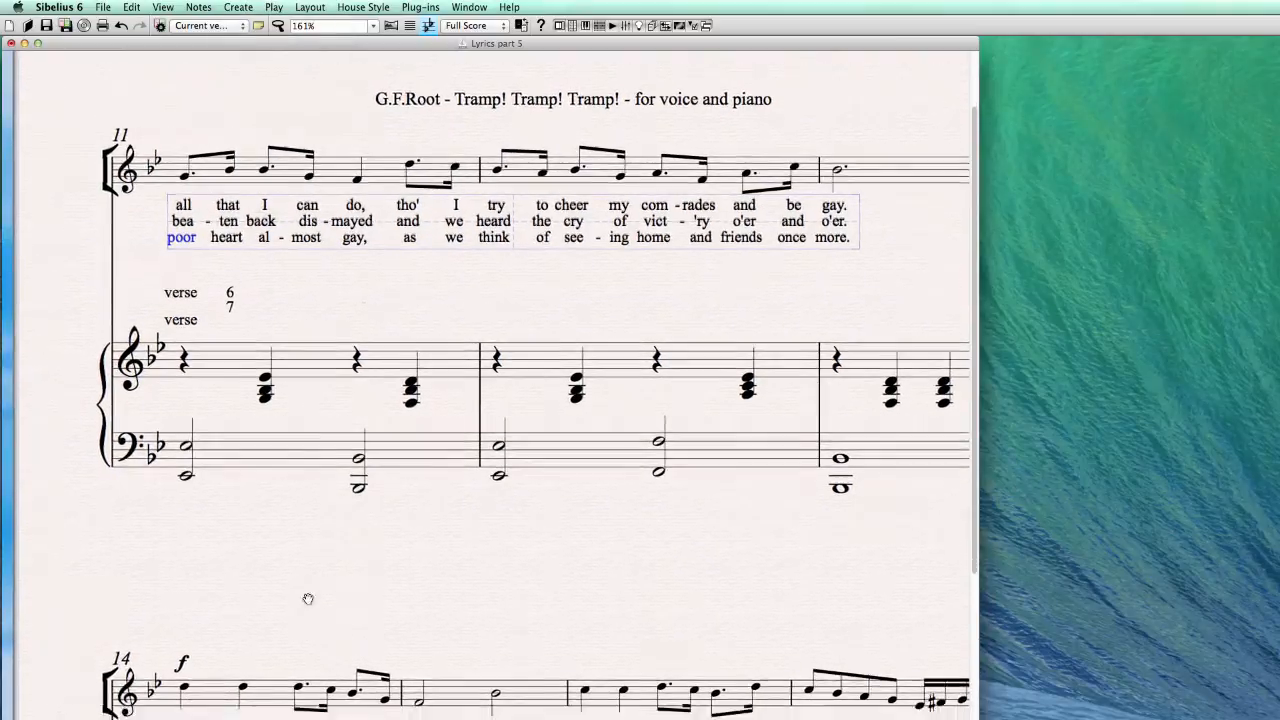
click(190, 604)
key(Delete)
click(253, 605)
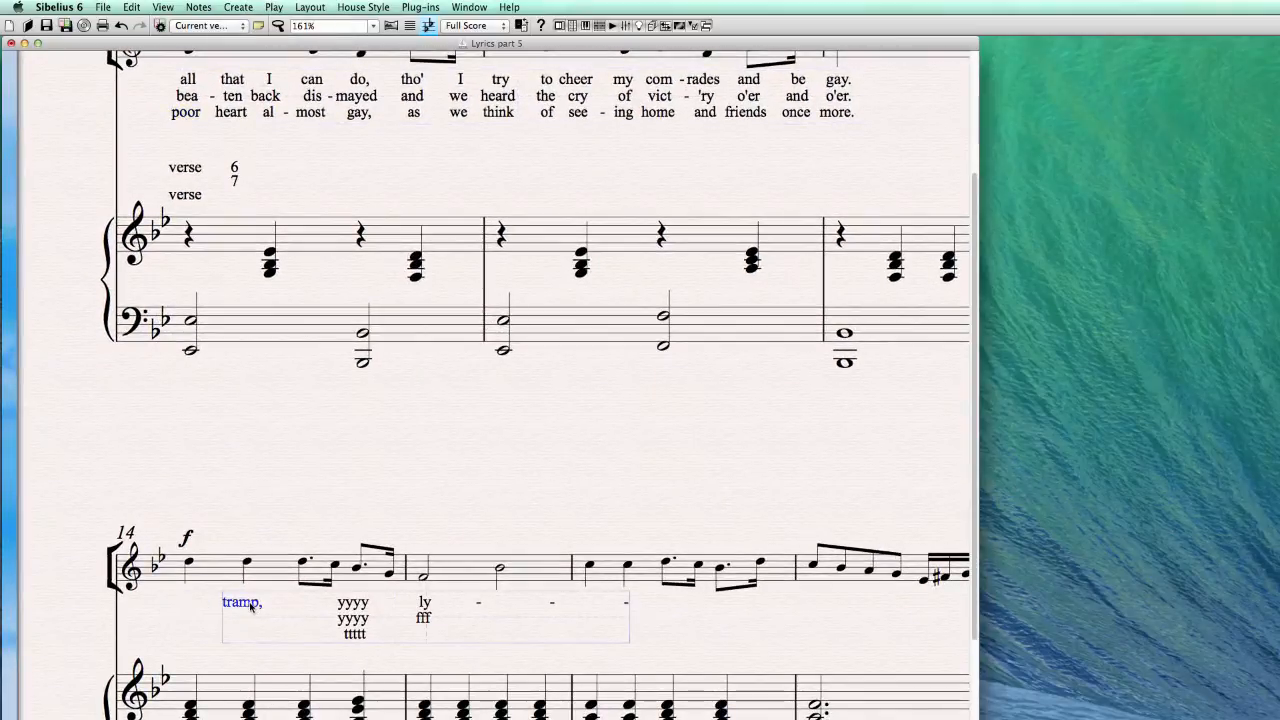
key(Delete)
click(350, 605)
key(Delete)
click(358, 620)
key(Delete)
click(360, 638)
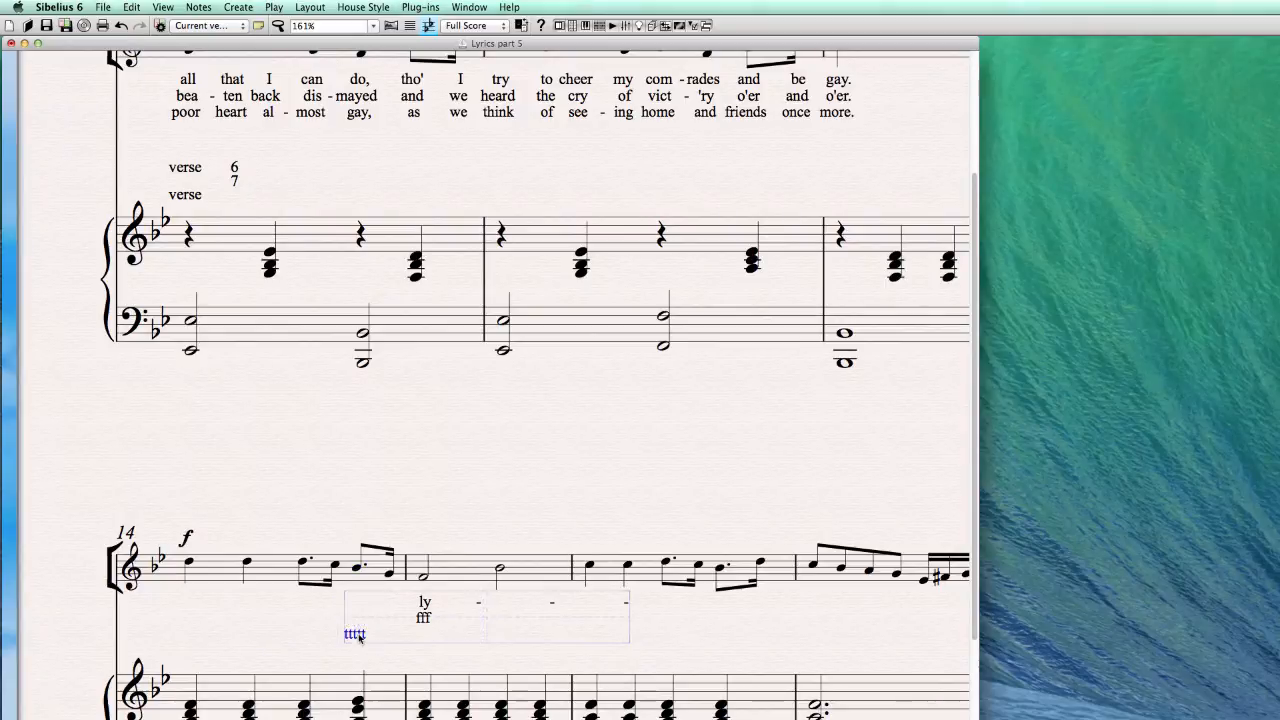
key(Delete)
click(429, 617)
key(Delete)
click(428, 604)
key(Delete)
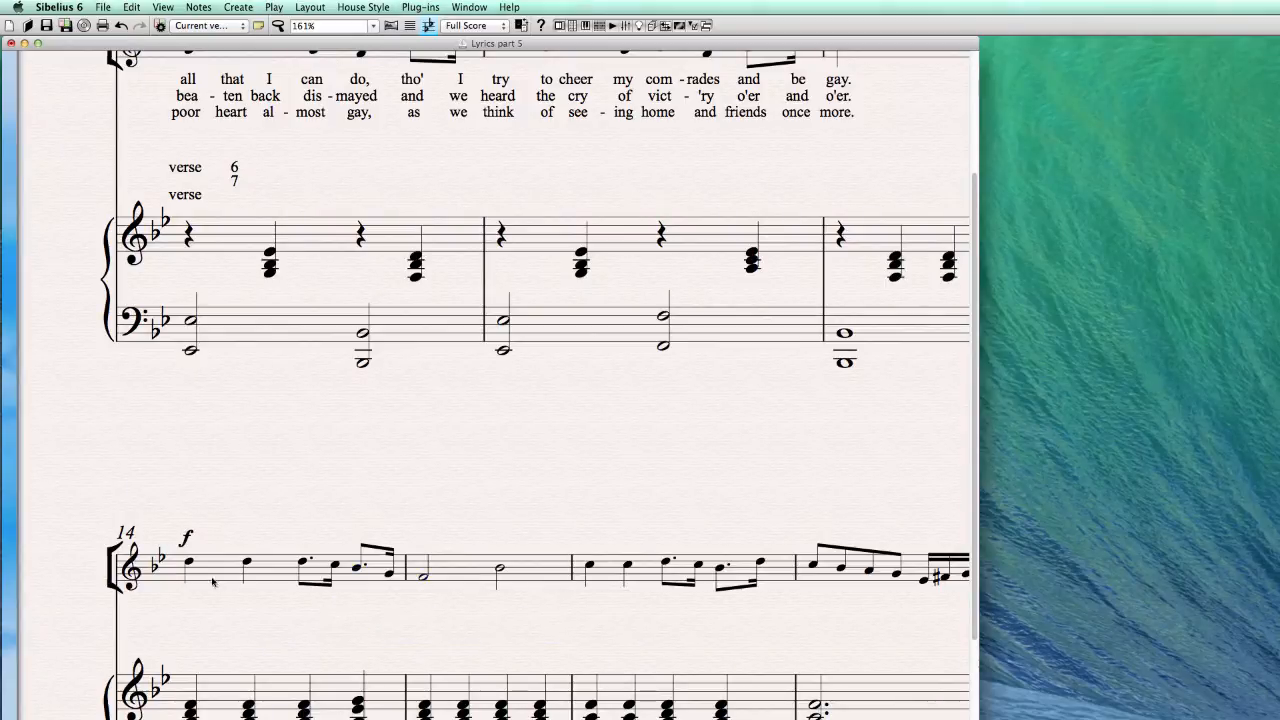
- Add the text "chorus ddd" in the Lyrics (chorus) style, starting at the first voice note of bar 14
click(189, 564)
click(239, 7)
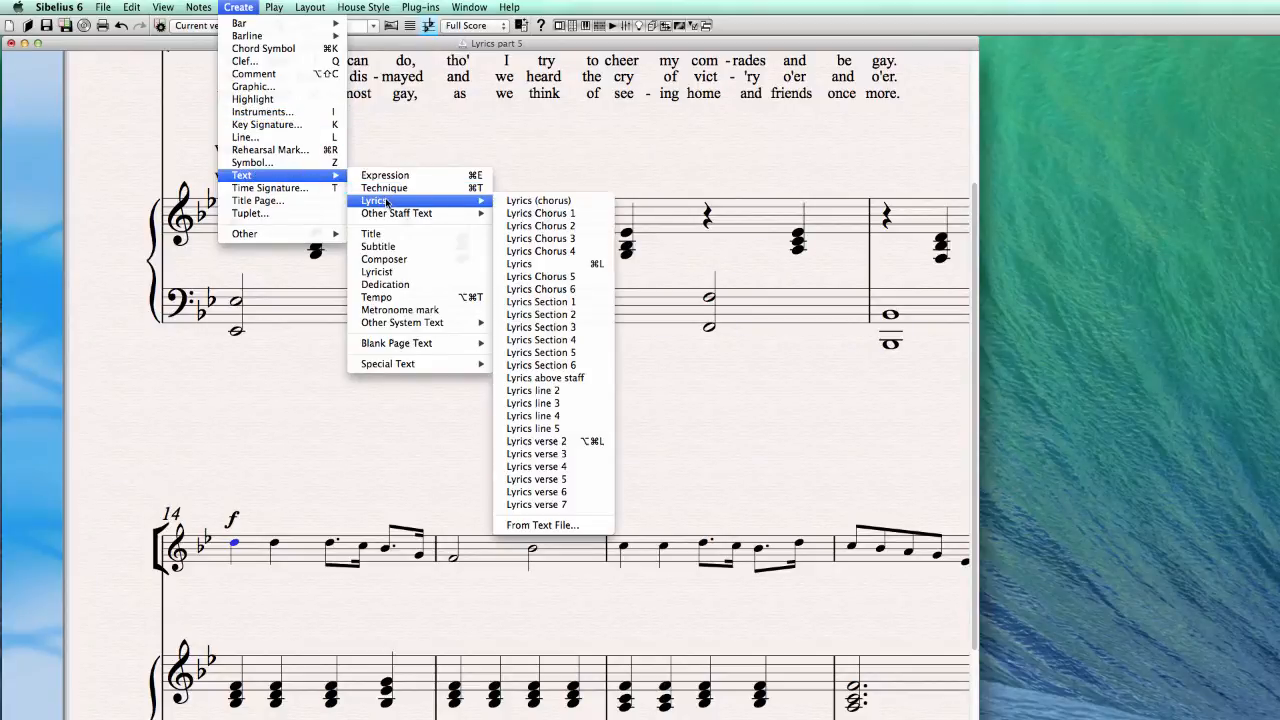
click(593, 201)
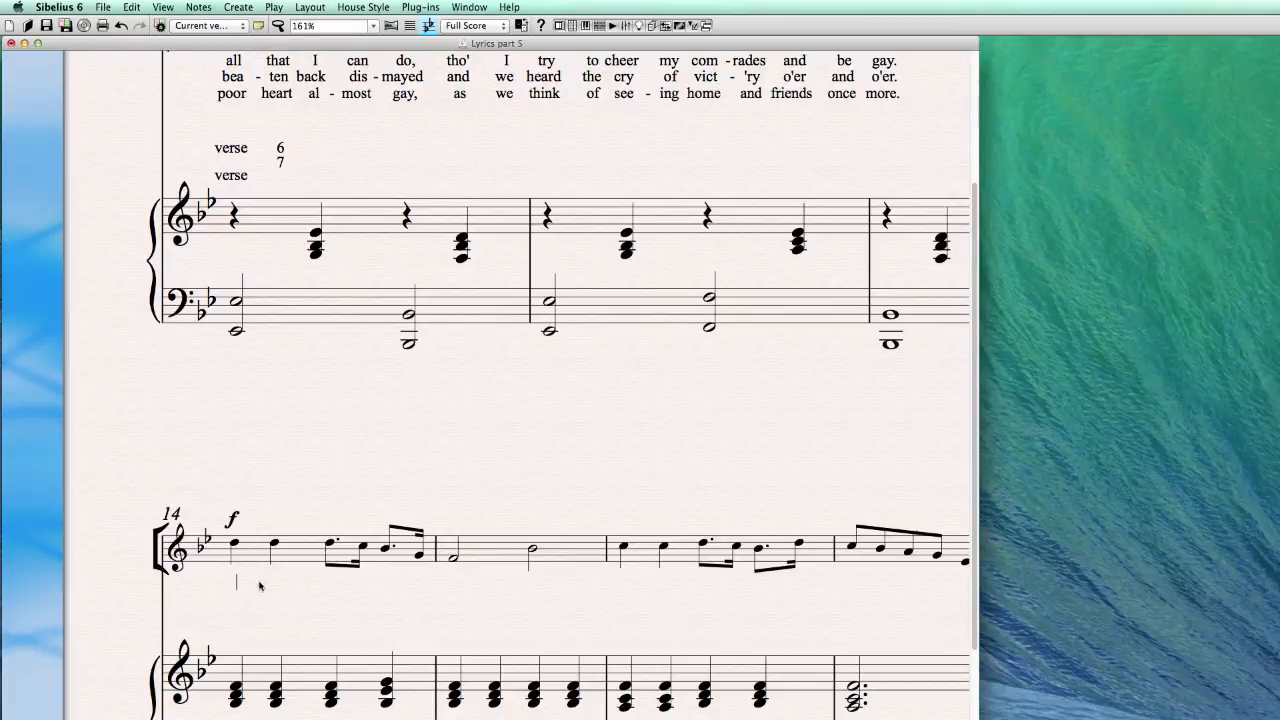
text(chorus)
key(Escape)
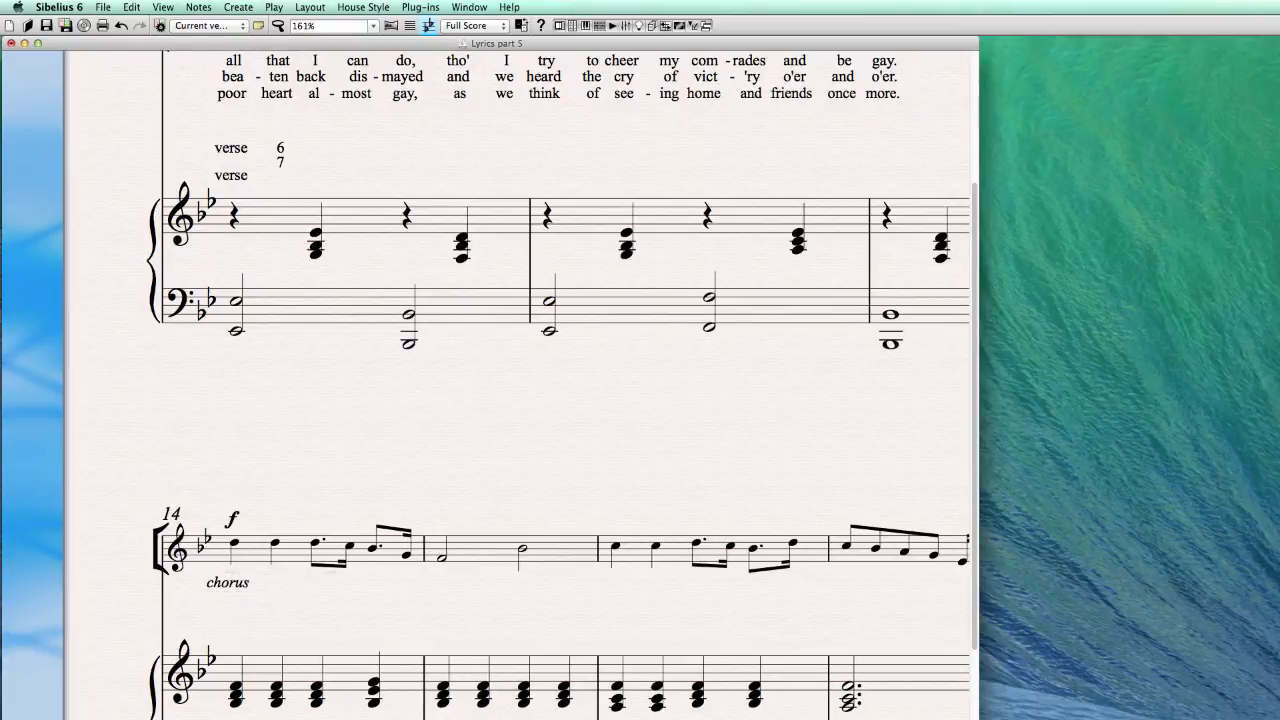
text(ddd)
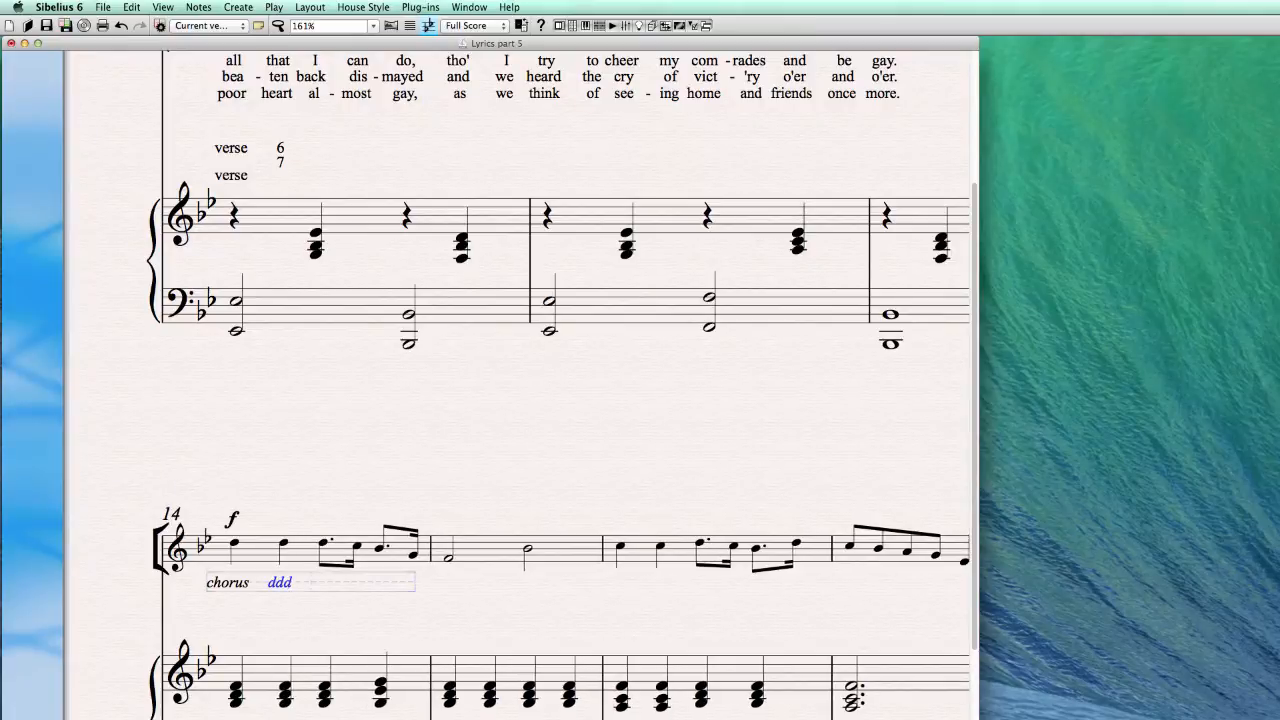
key(Escape)
key(Escape)
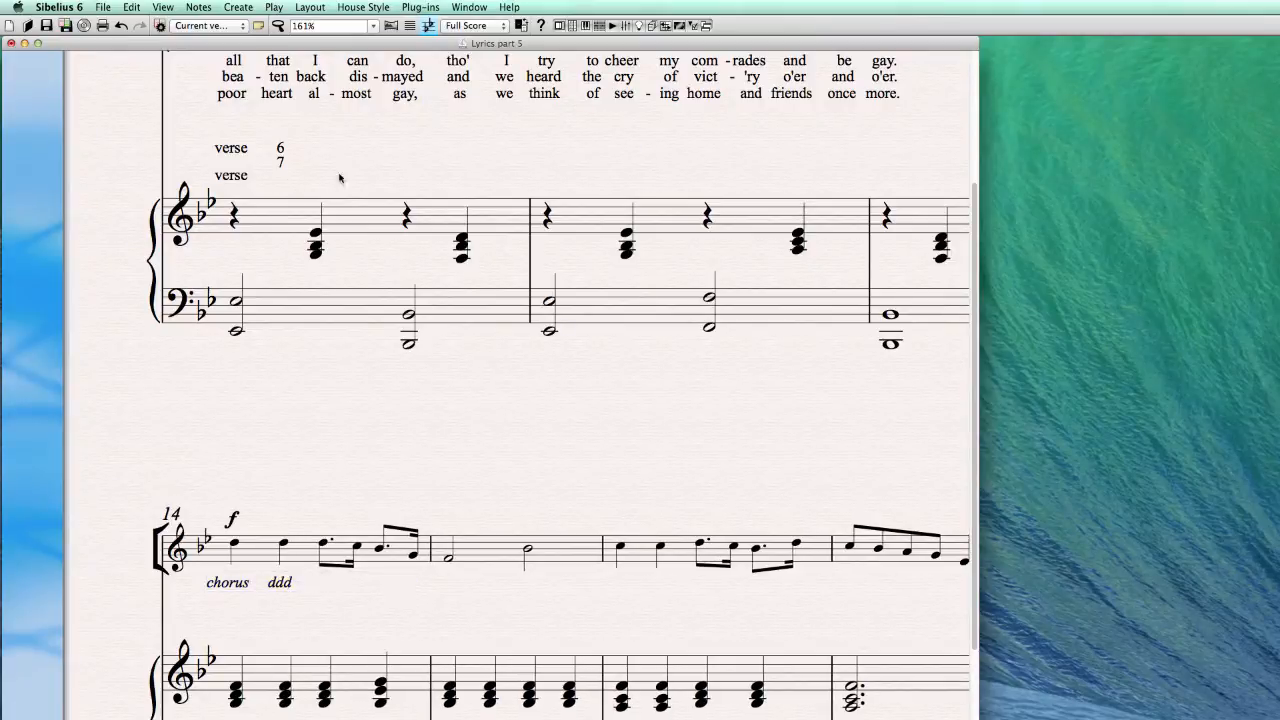
- Review the Lyrics Chorus and Lyrics Section styles offered for new lyrics text
drag(379, 223, 381, 239)
scroll(381, 239, up, 3)
click(238, 7)
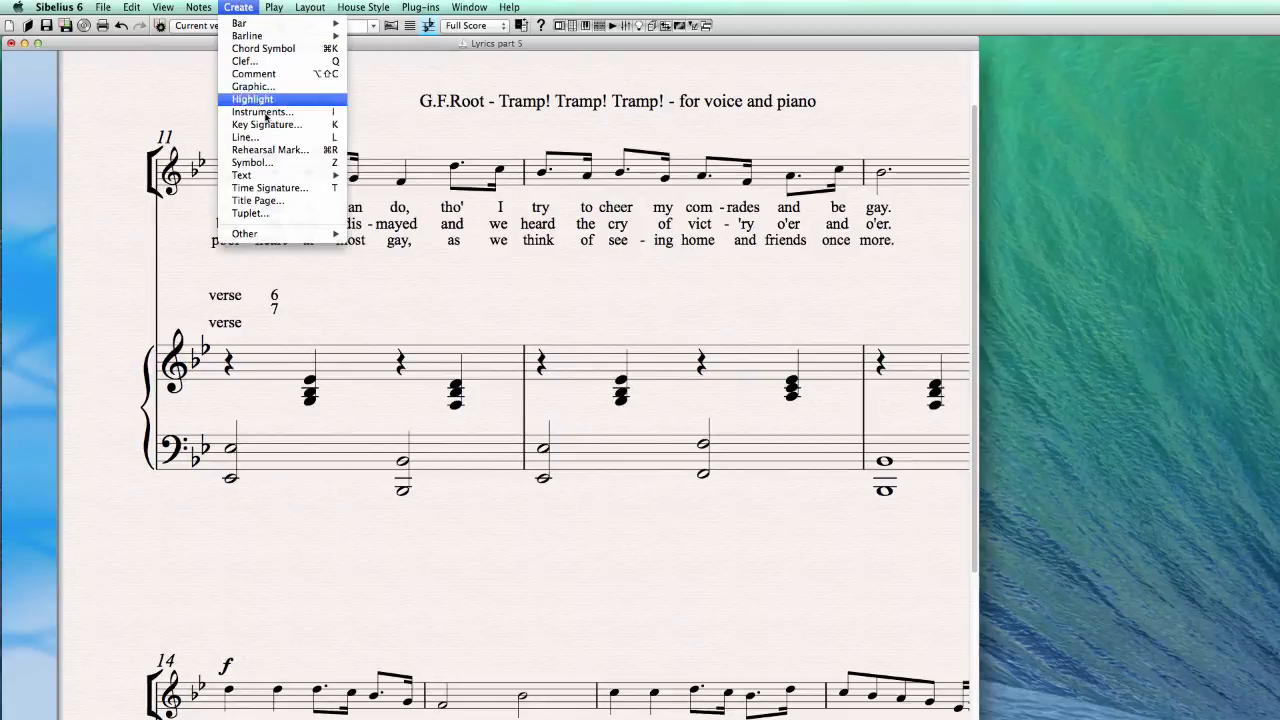
mouse_move(280, 175)
mouse_move(412, 205)
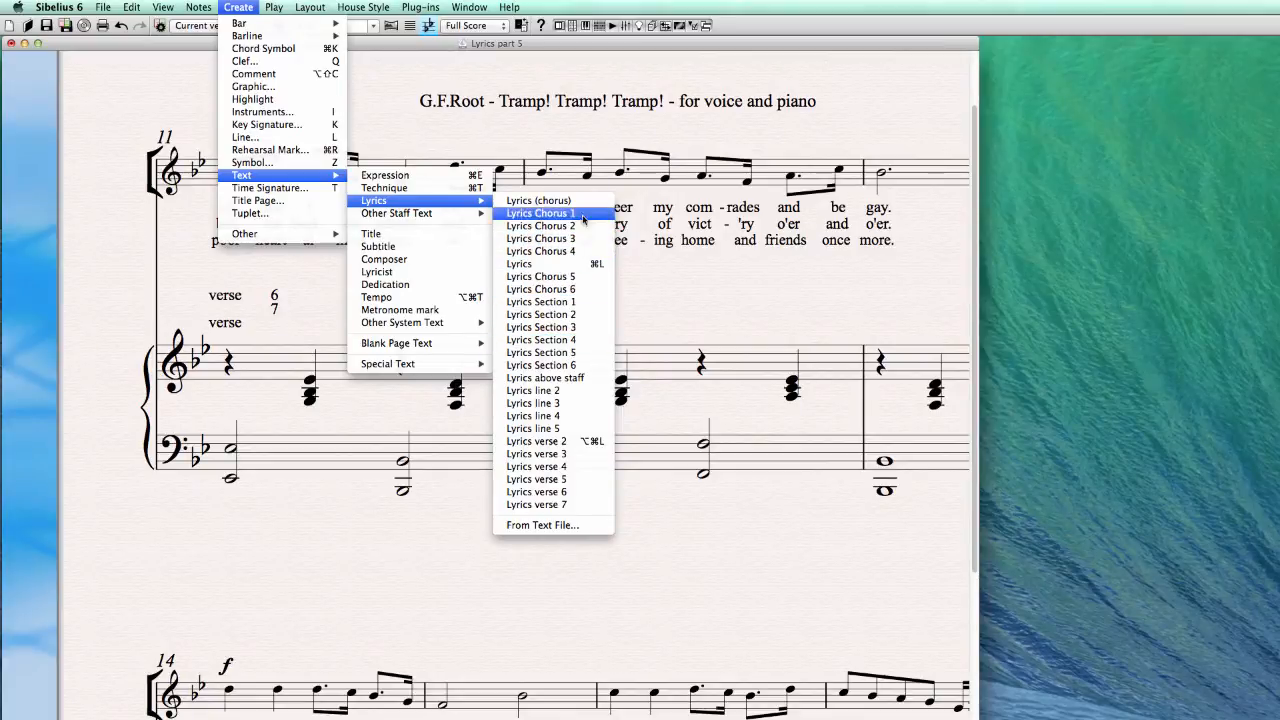
click(187, 269)
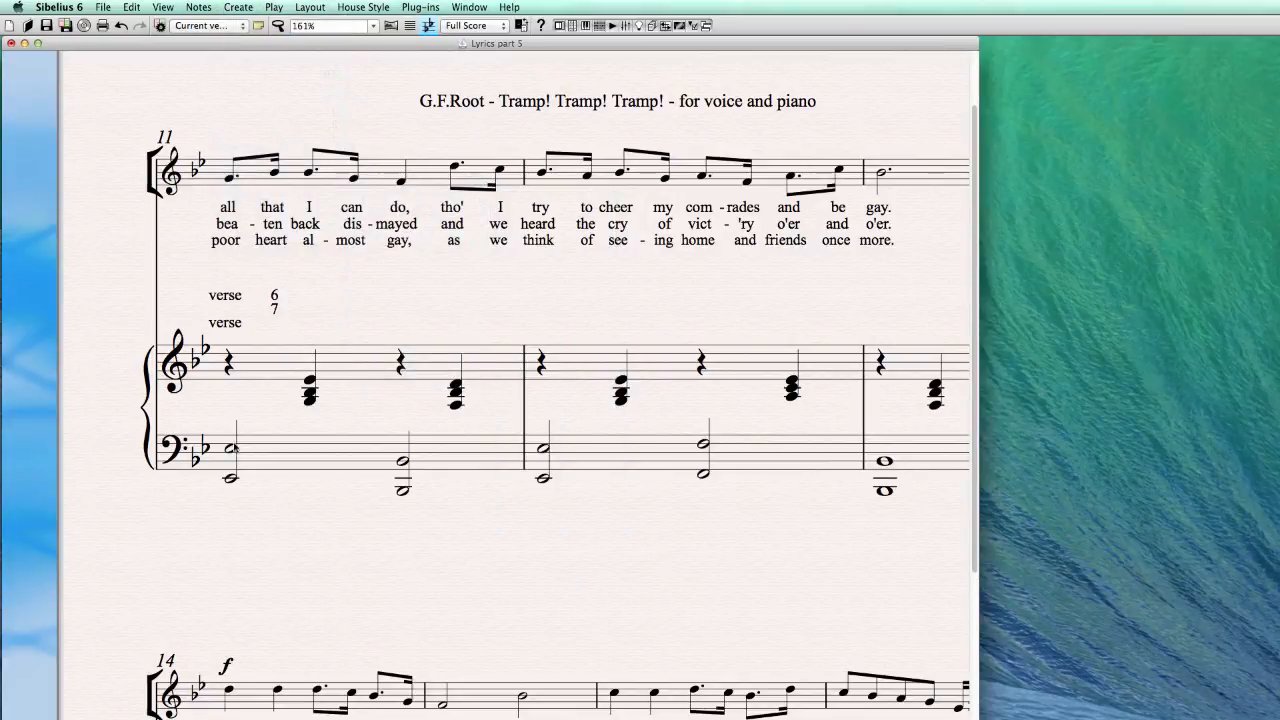
- Inspect the general font settings of the Lyrics Chorus 1 text style without changing them
drag(357, 588, 357, 543)
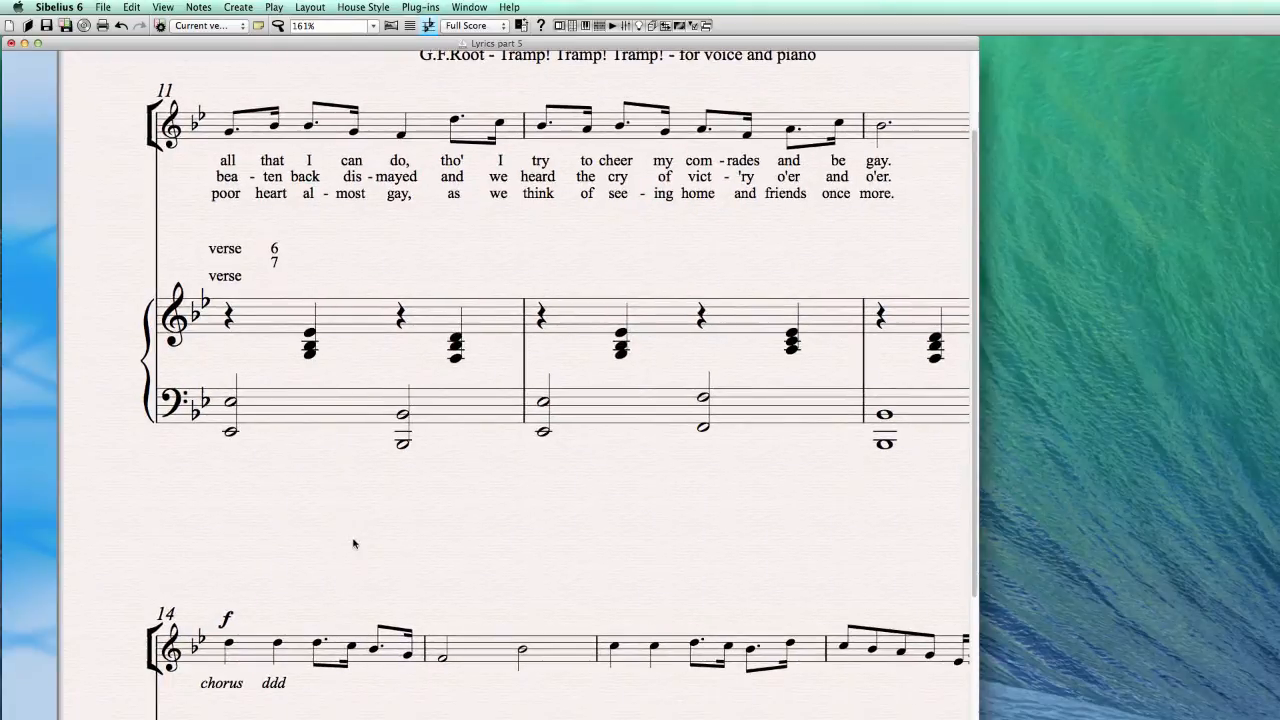
click(380, 7)
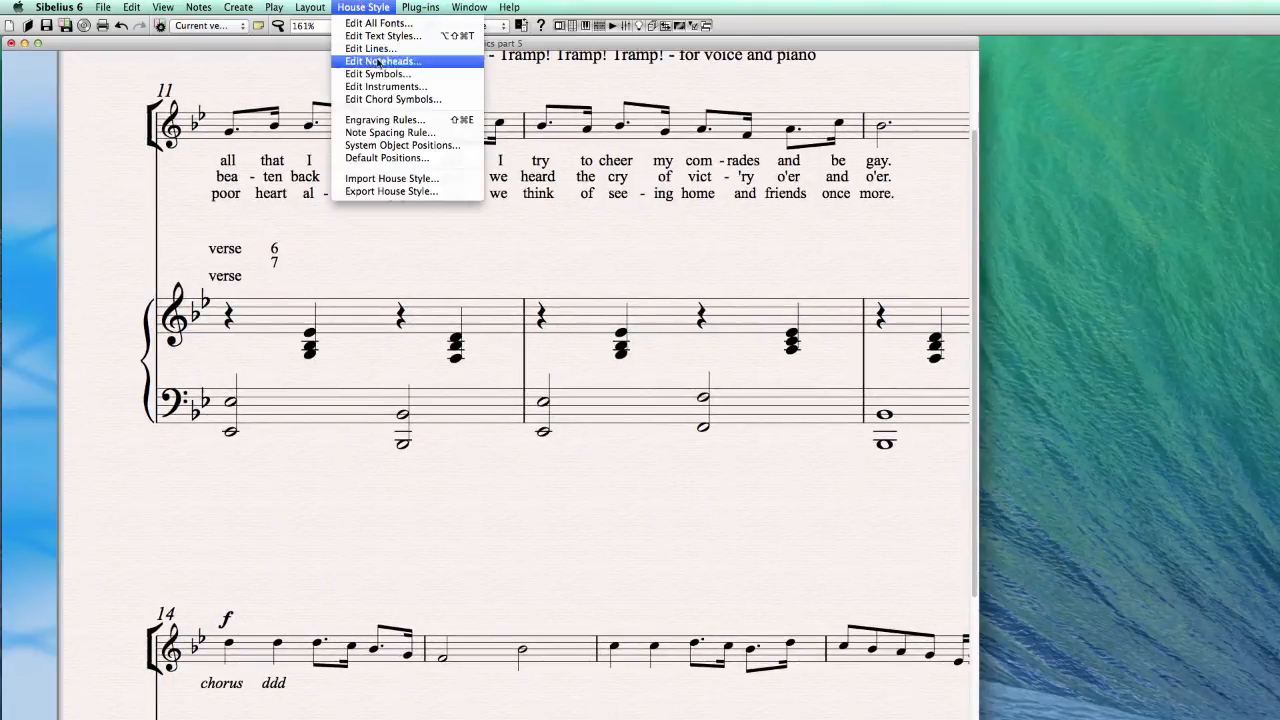
click(400, 40)
scroll(425, 522, down, 5)
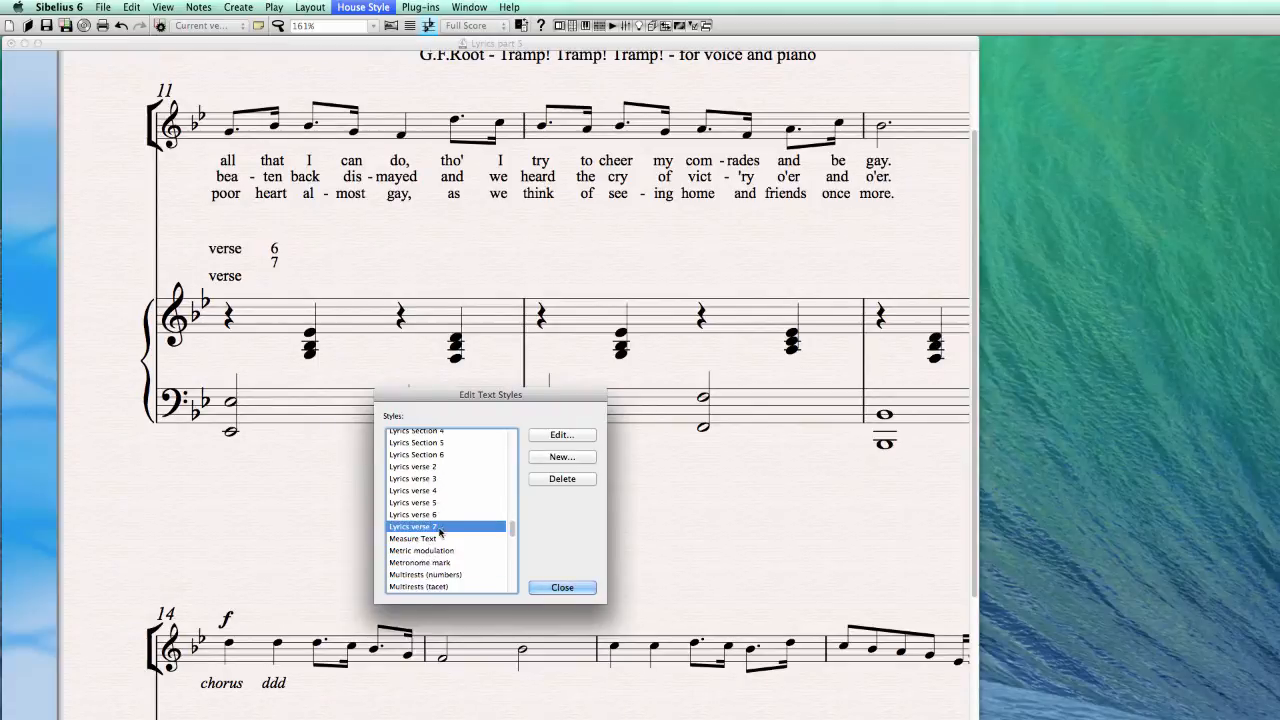
scroll(441, 472, down, 3)
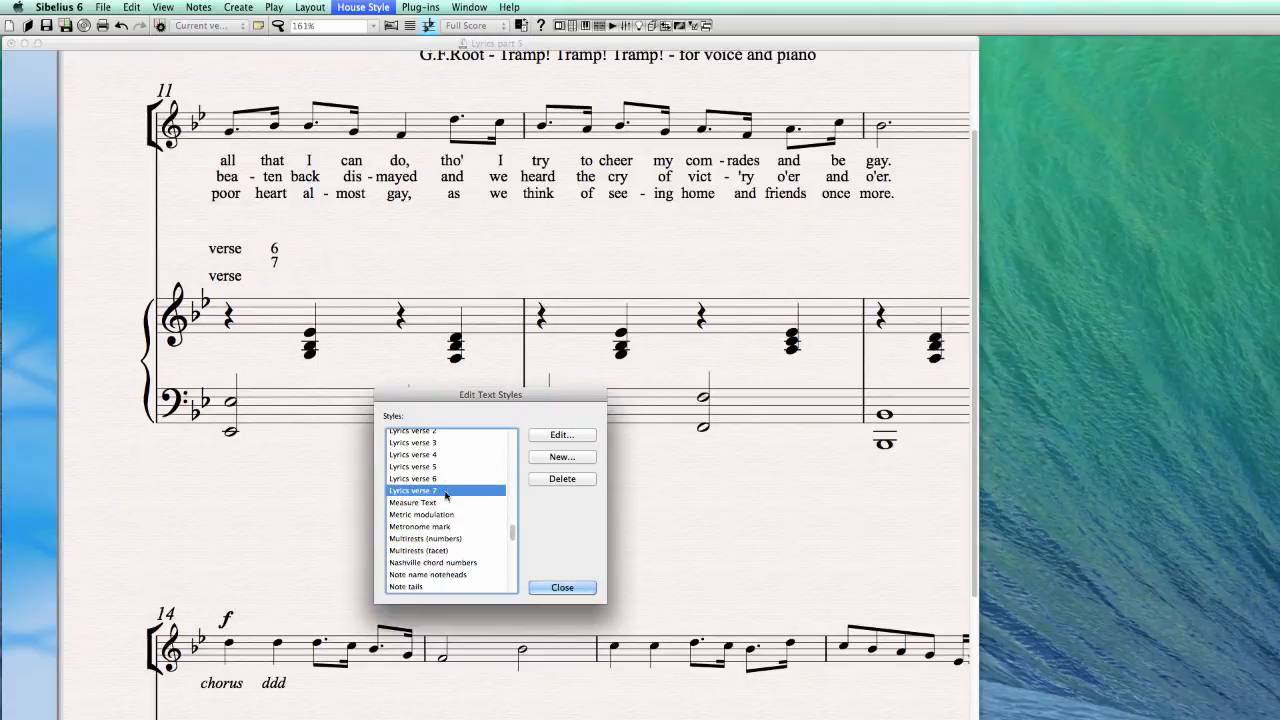
scroll(446, 485, up, 5)
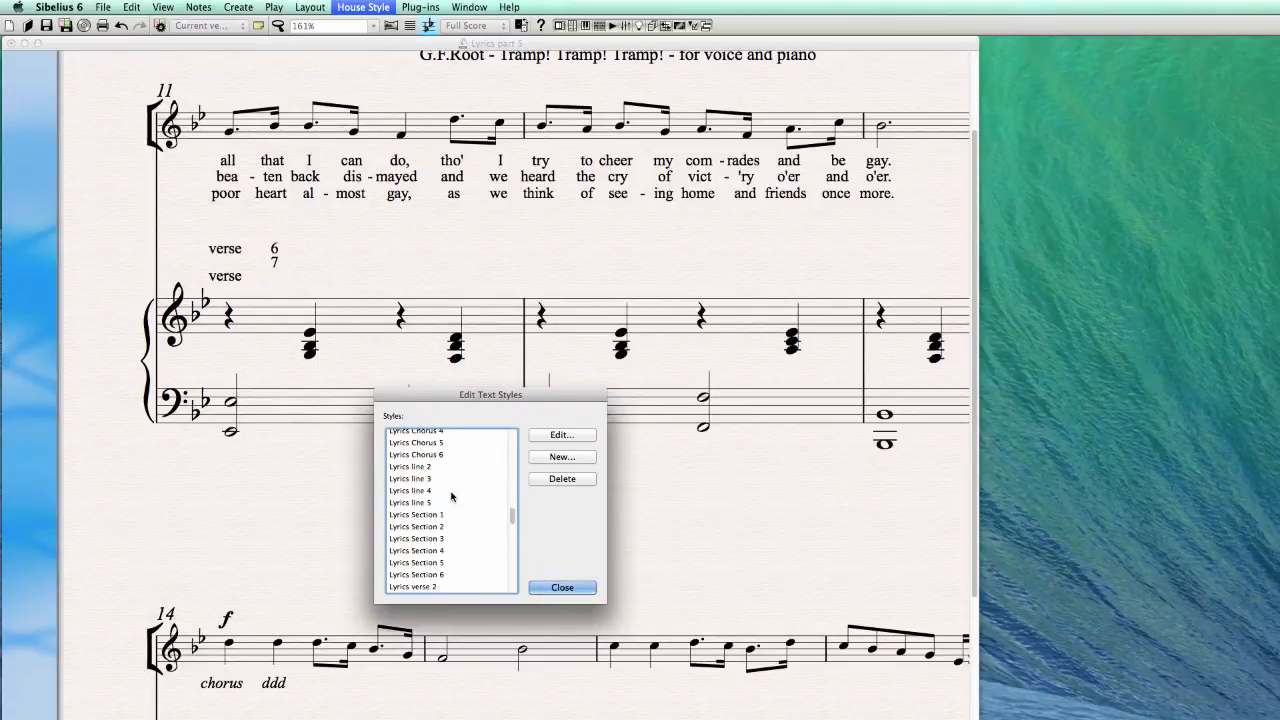
click(433, 432)
scroll(441, 458, up, 3)
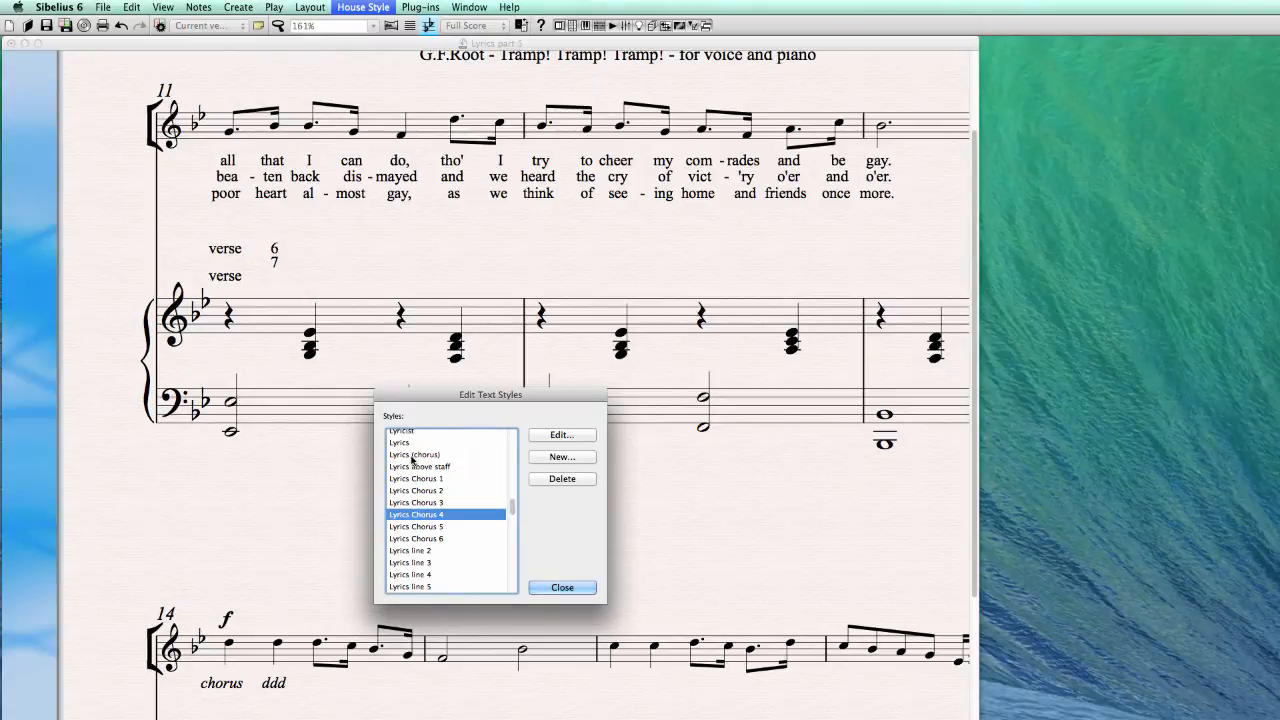
click(412, 479)
click(573, 440)
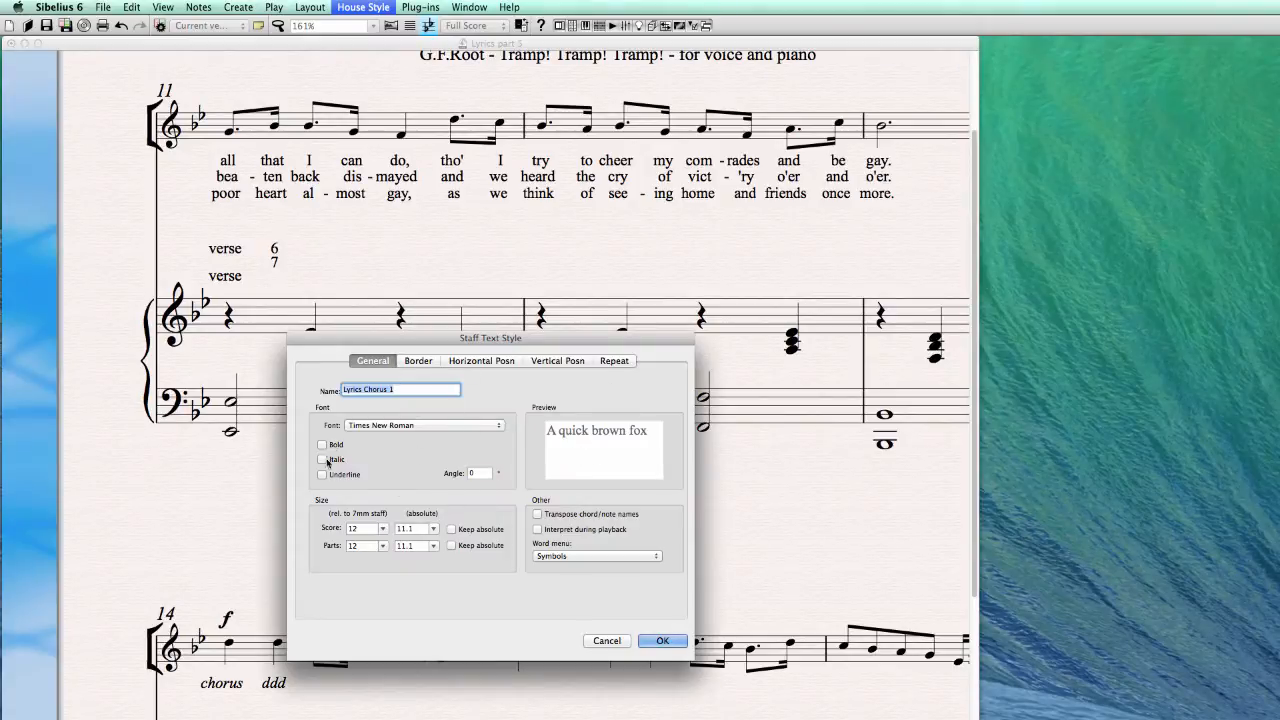
click(406, 389)
click(620, 643)
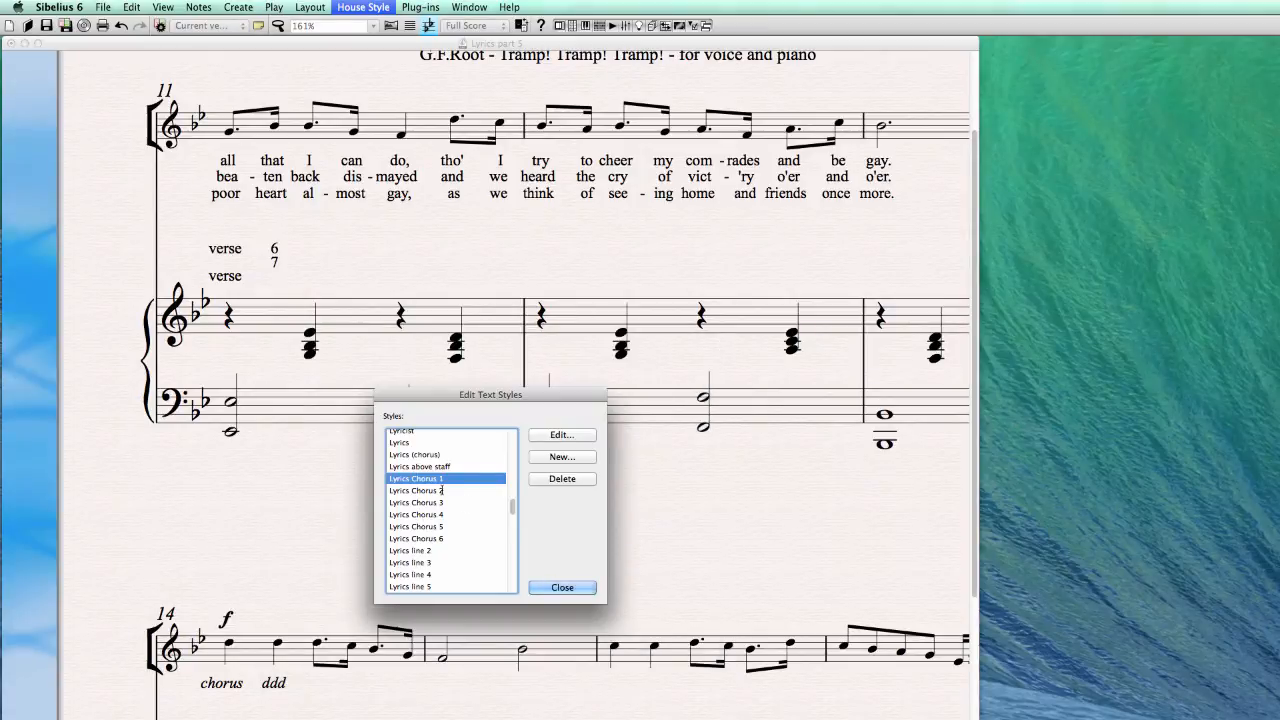
- Inspect the general font settings of the Lyrics (chorus) text style for comparison, leaving them as they are
click(440, 490)
click(480, 454)
click(562, 435)
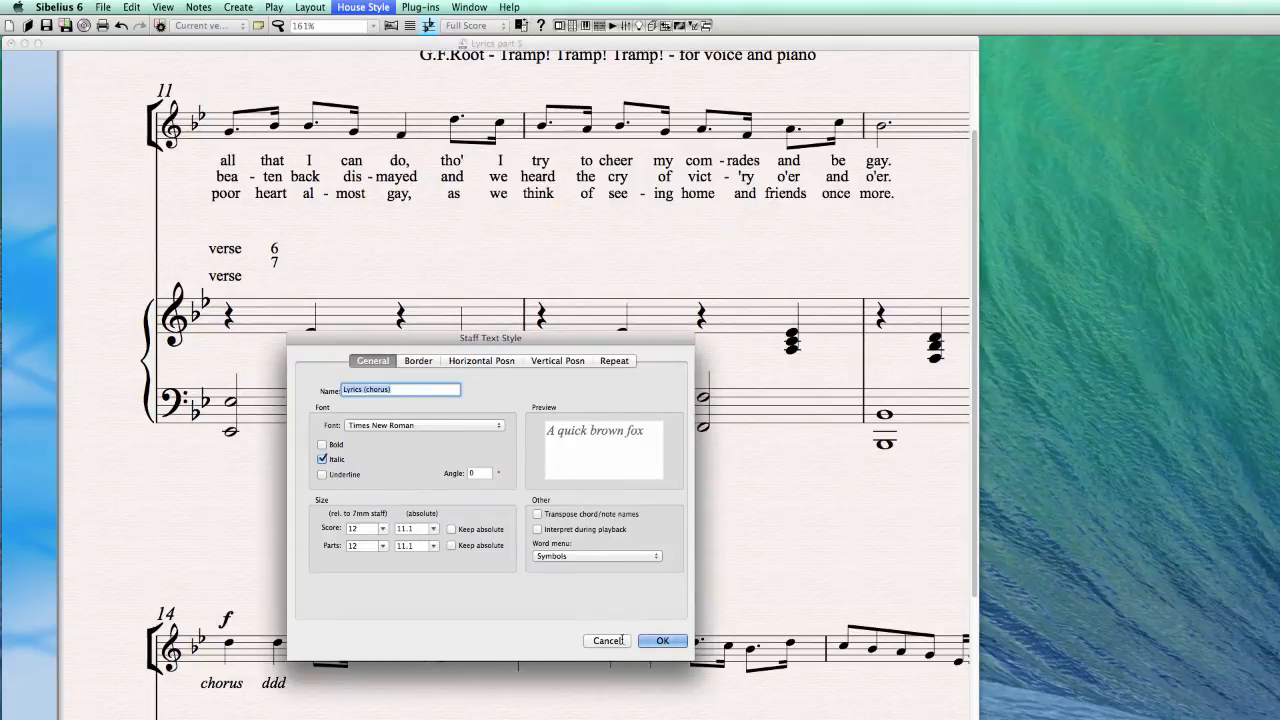
click(615, 640)
- Inspect the general font settings of the Lyrics above staff and Lyrics Chorus 2 text styles without changing them
click(435, 467)
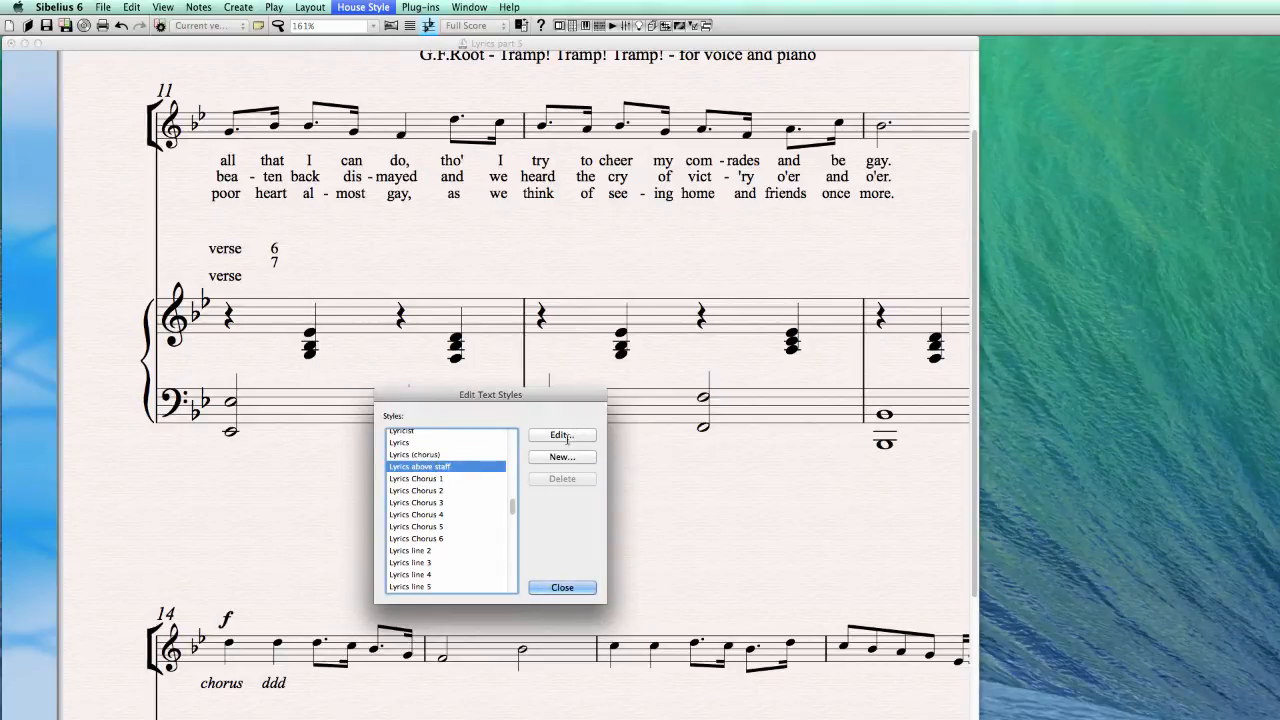
click(562, 435)
click(647, 641)
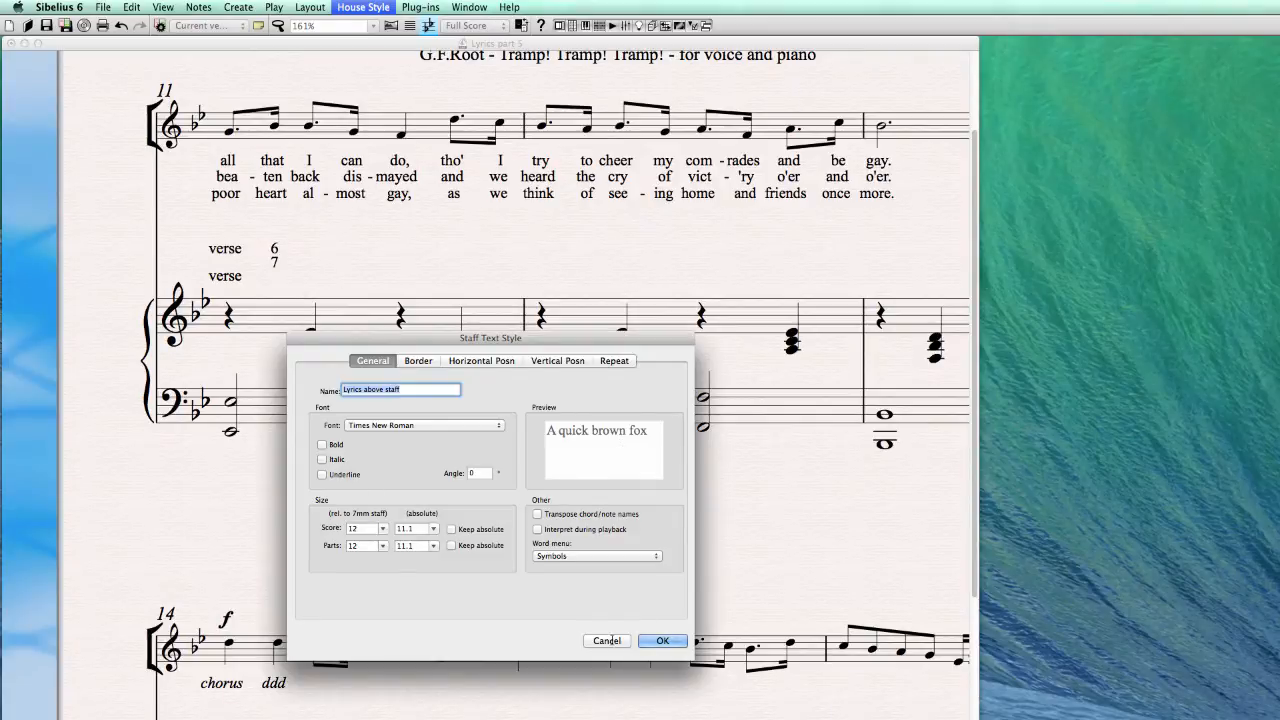
key(Down)
key(Down)
click(541, 437)
click(606, 638)
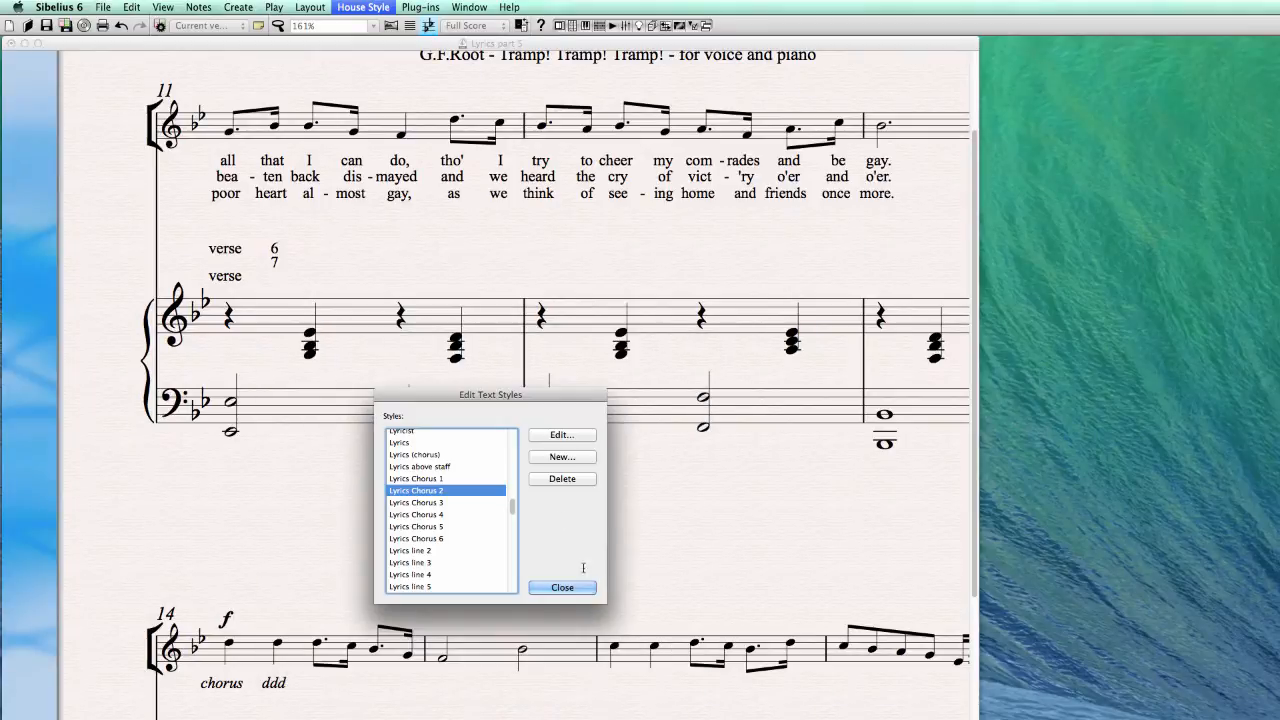
- Recheck the font settings of the Lyrics (chorus) text style and close the text style editor
click(430, 455)
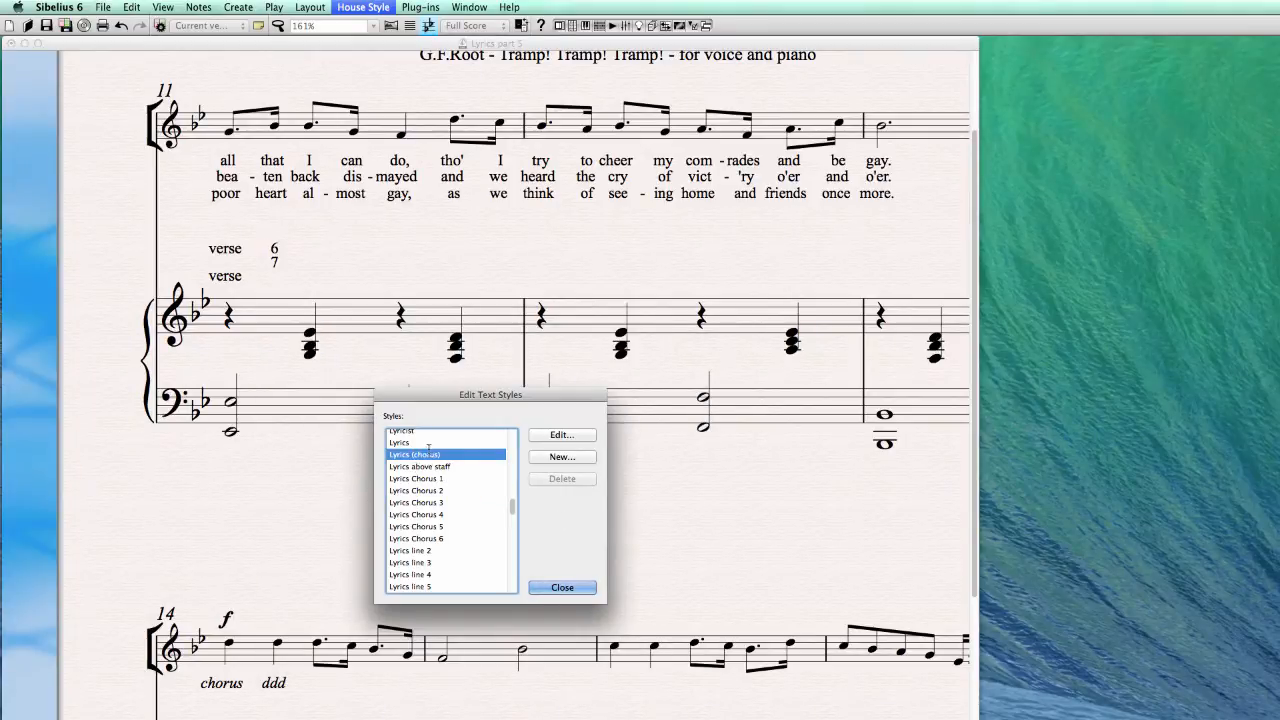
click(562, 435)
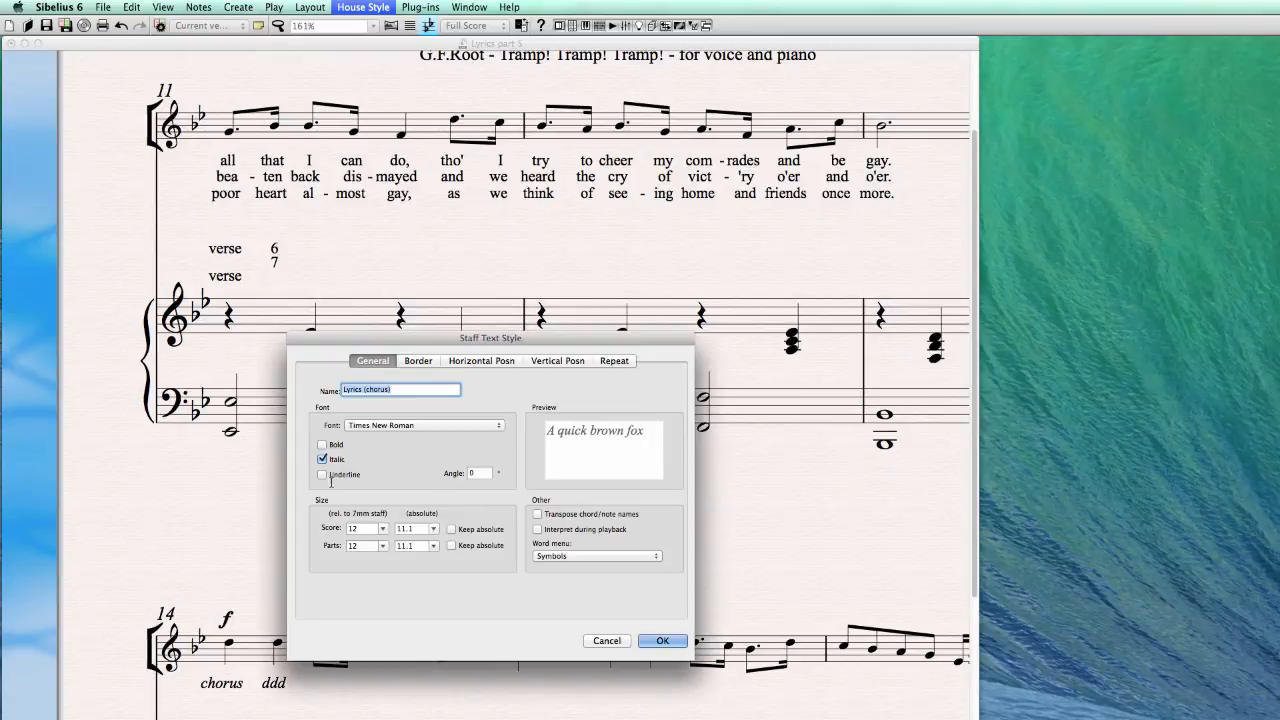
click(607, 640)
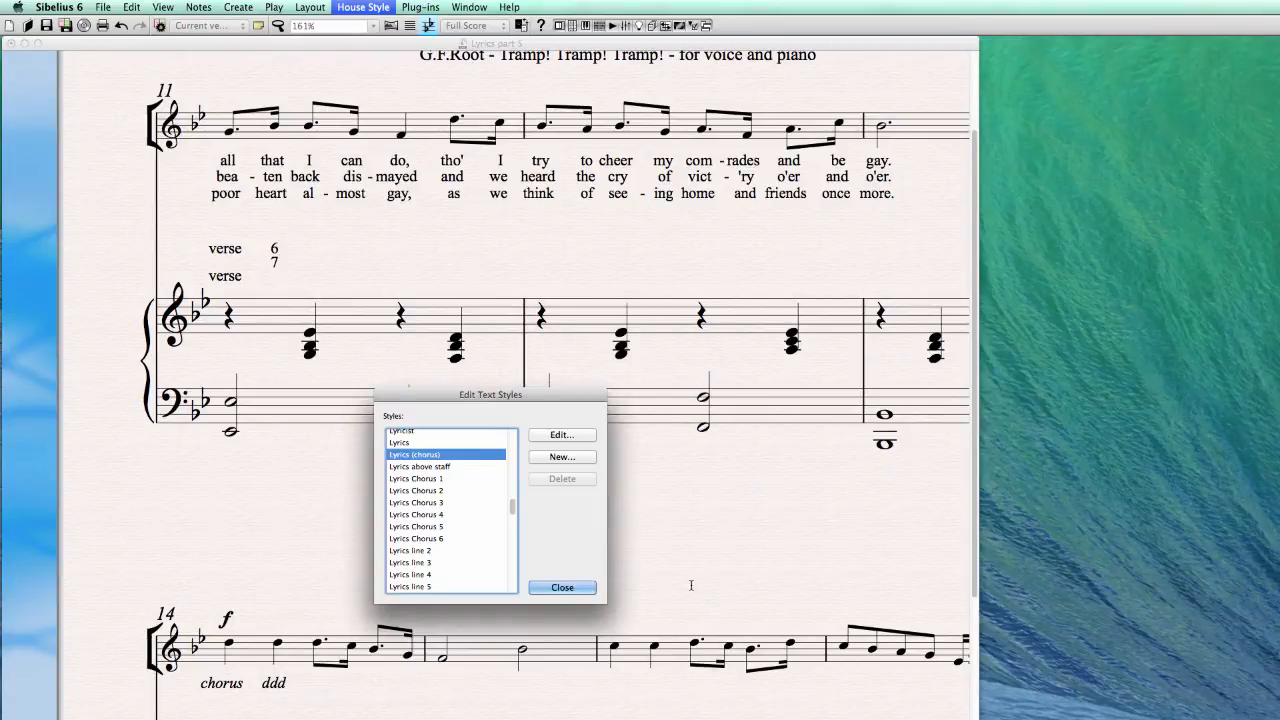
click(562, 587)
- Change the text style of the lyrics in bars 22 to 25 on all four voice staves to Lyrics (chorus)
scroll(803, 543, right, 10)
scroll(803, 543, up, 3)
scroll(477, 476, down, 4)
scroll(477, 476, right, 2)
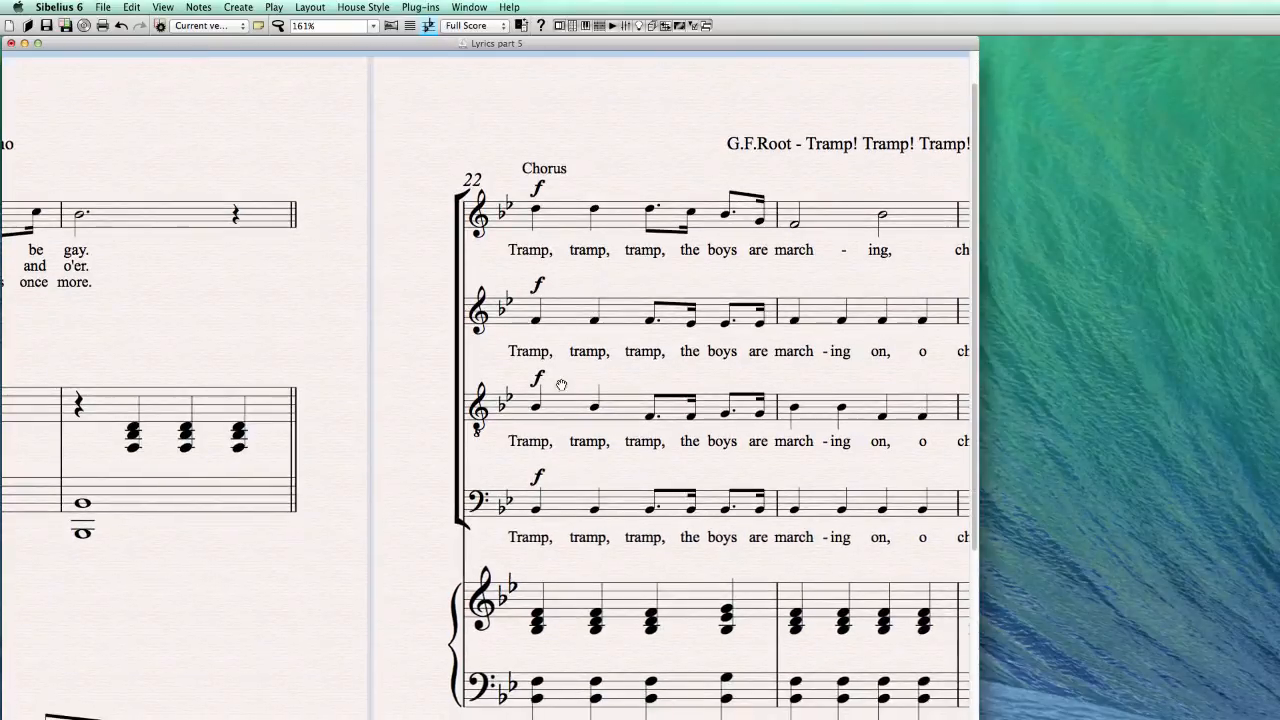
scroll(560, 395, right, 5)
scroll(560, 395, down, 1)
click(352, 193)
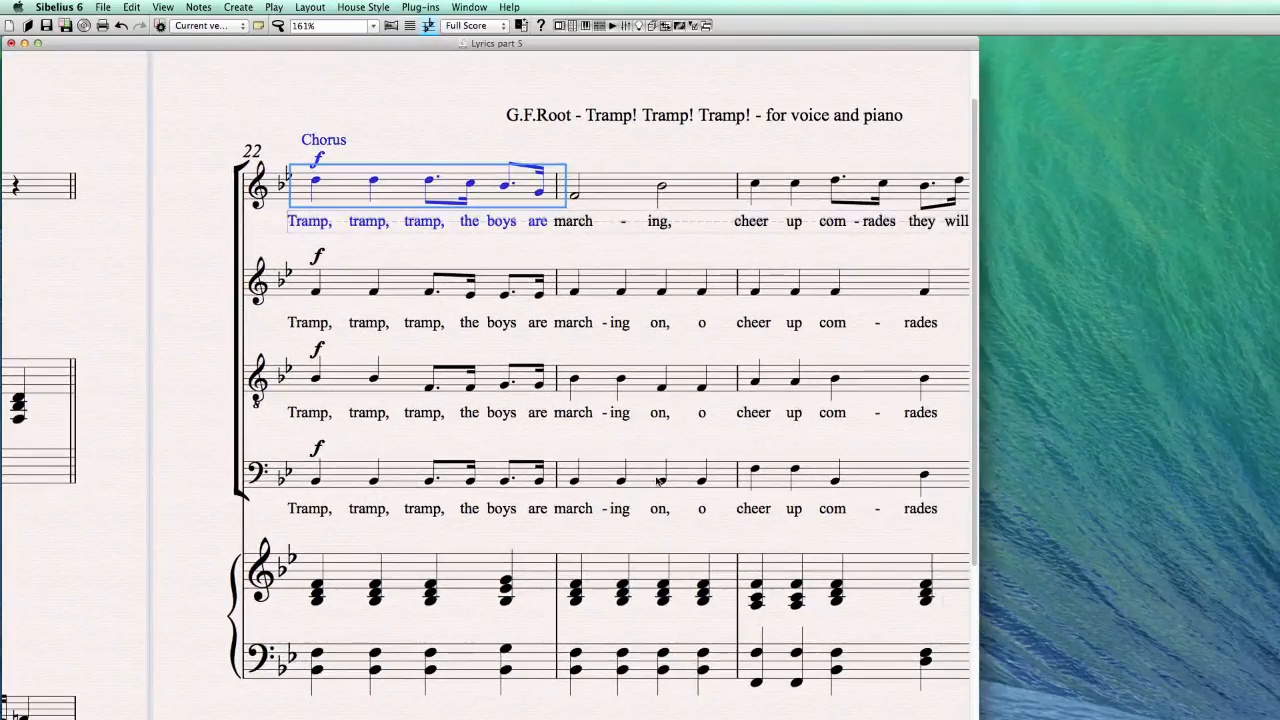
scroll(800, 535, right, 4)
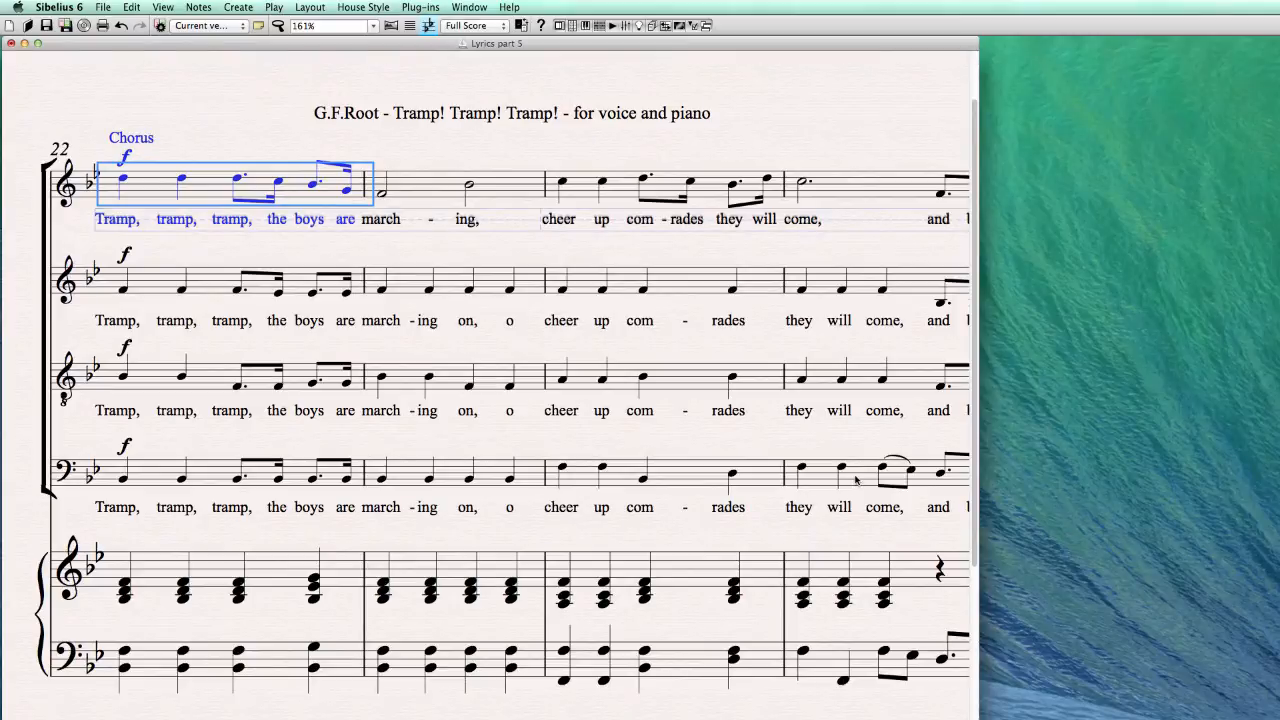
shift+click(855, 481)
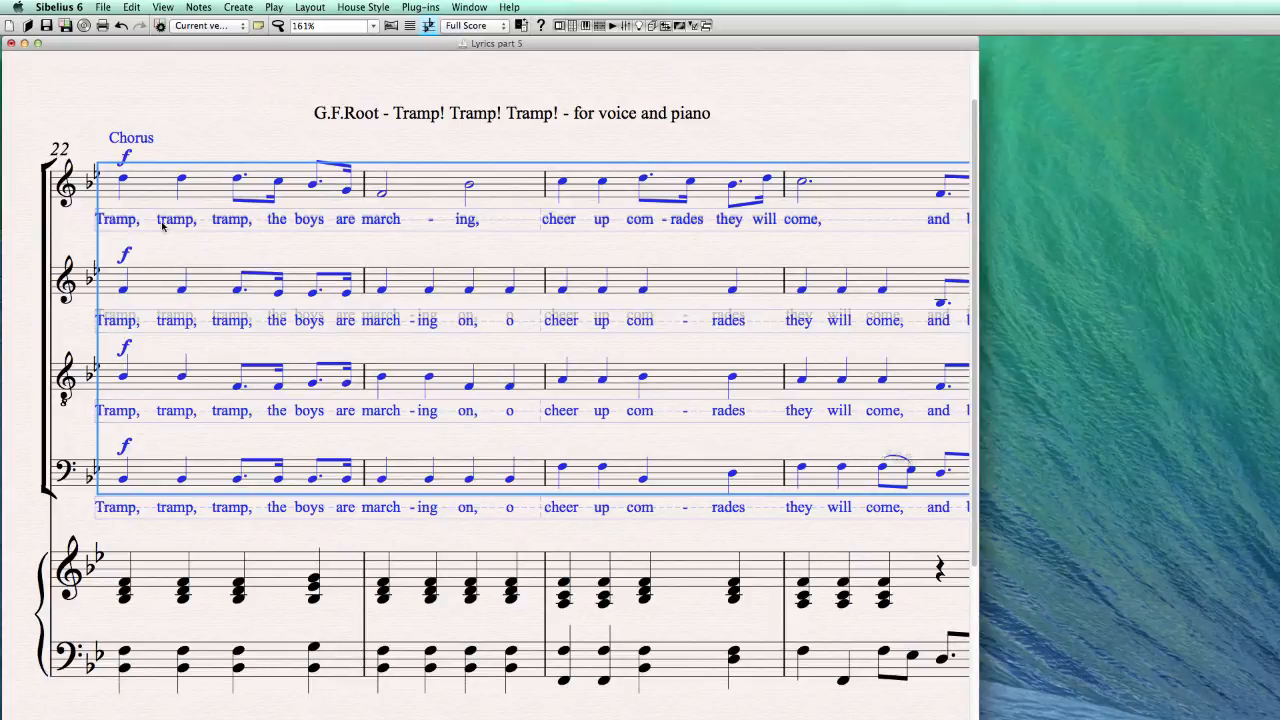
click(472, 7)
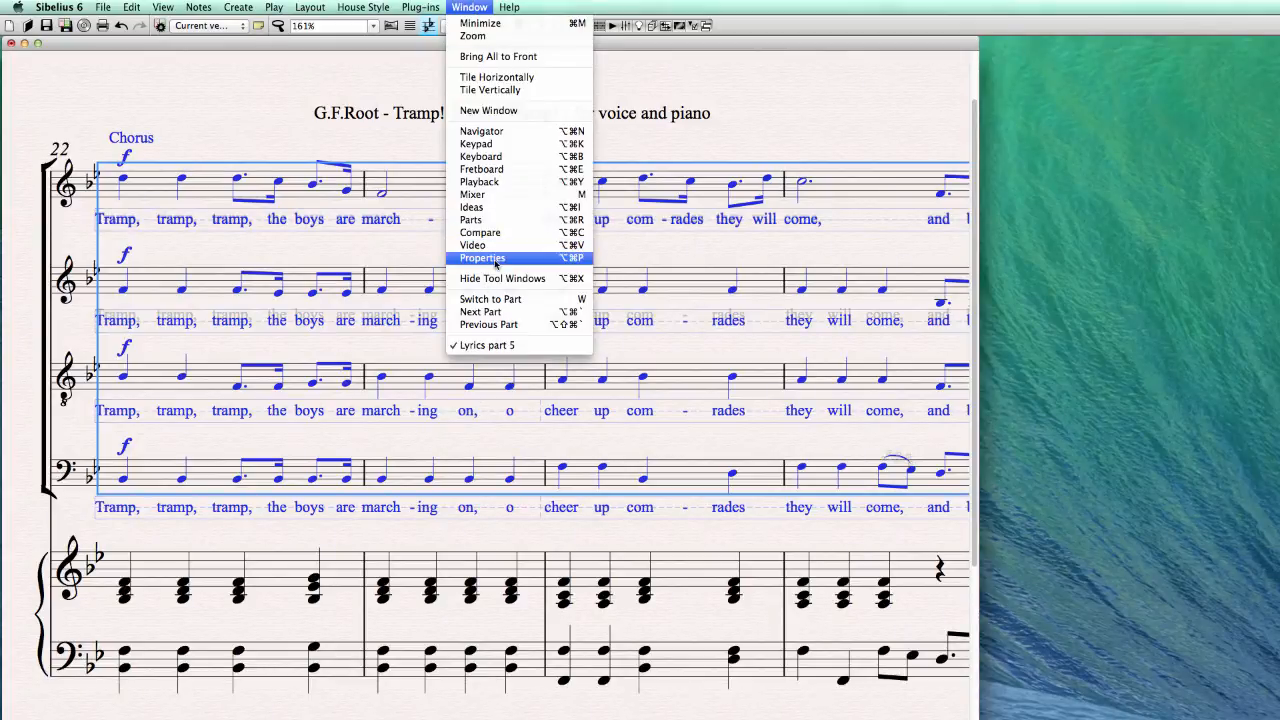
click(495, 260)
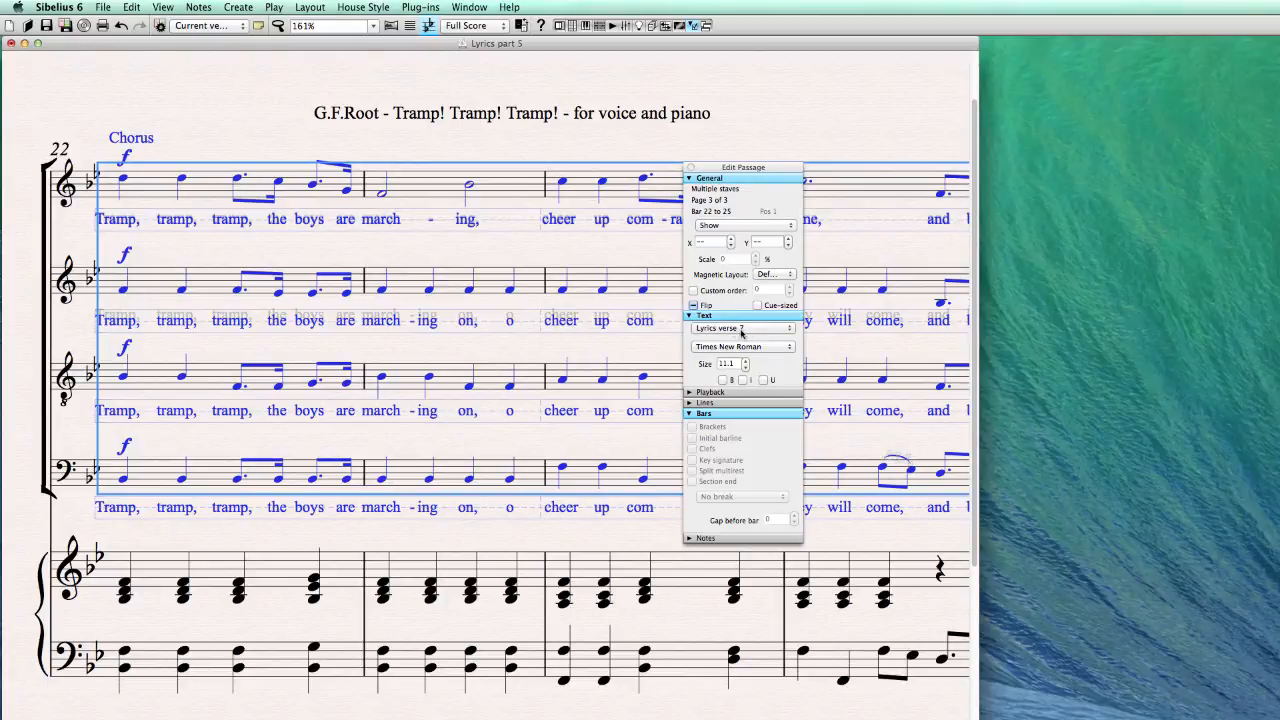
click(731, 330)
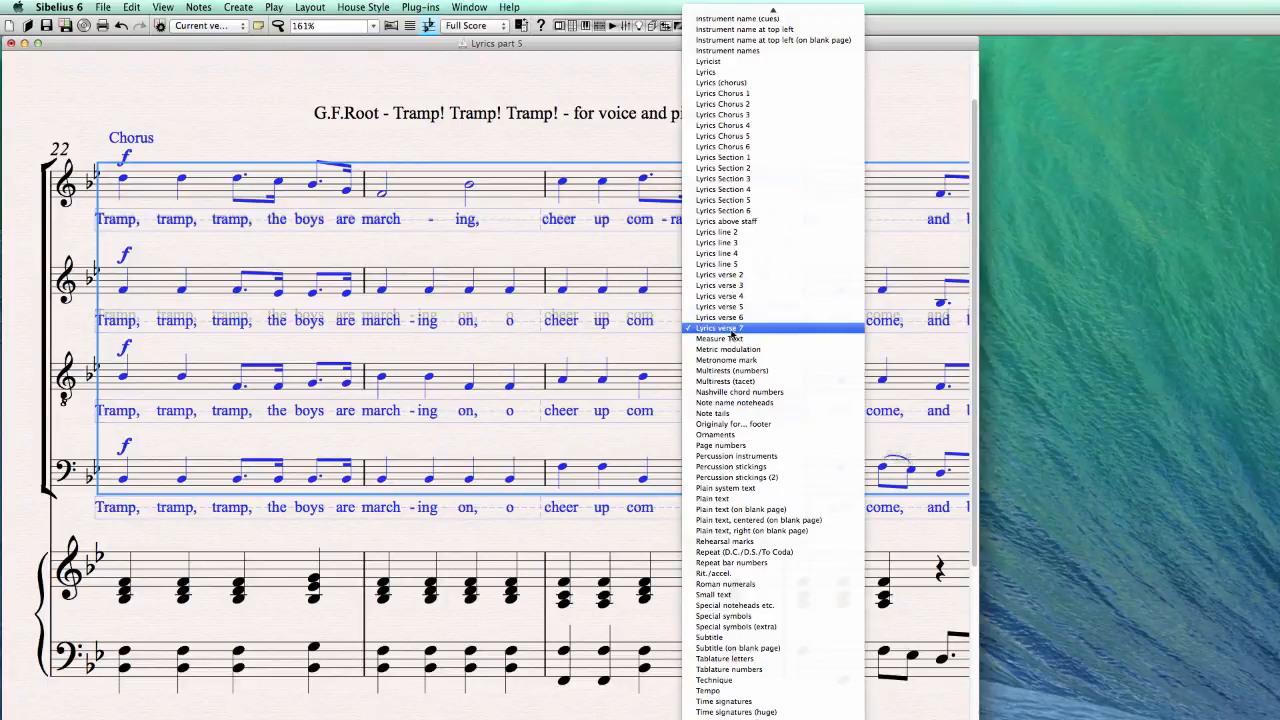
click(764, 86)
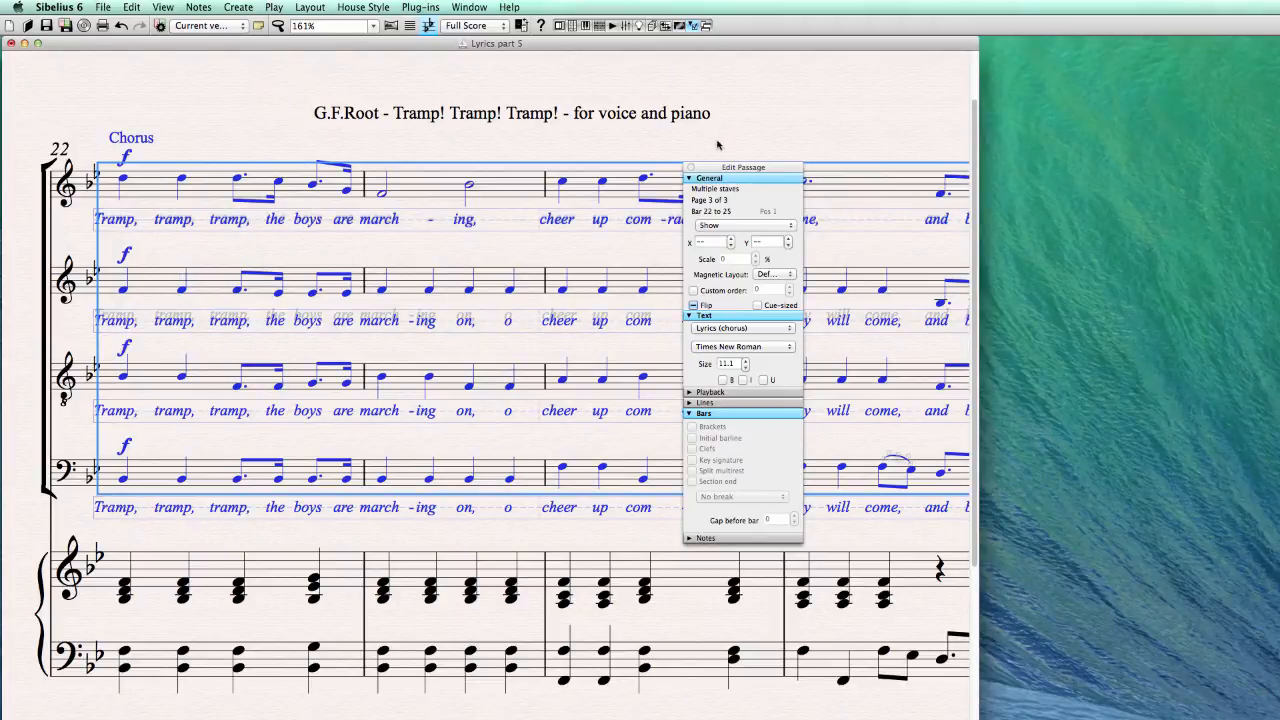
key(Escape)
click(690, 167)
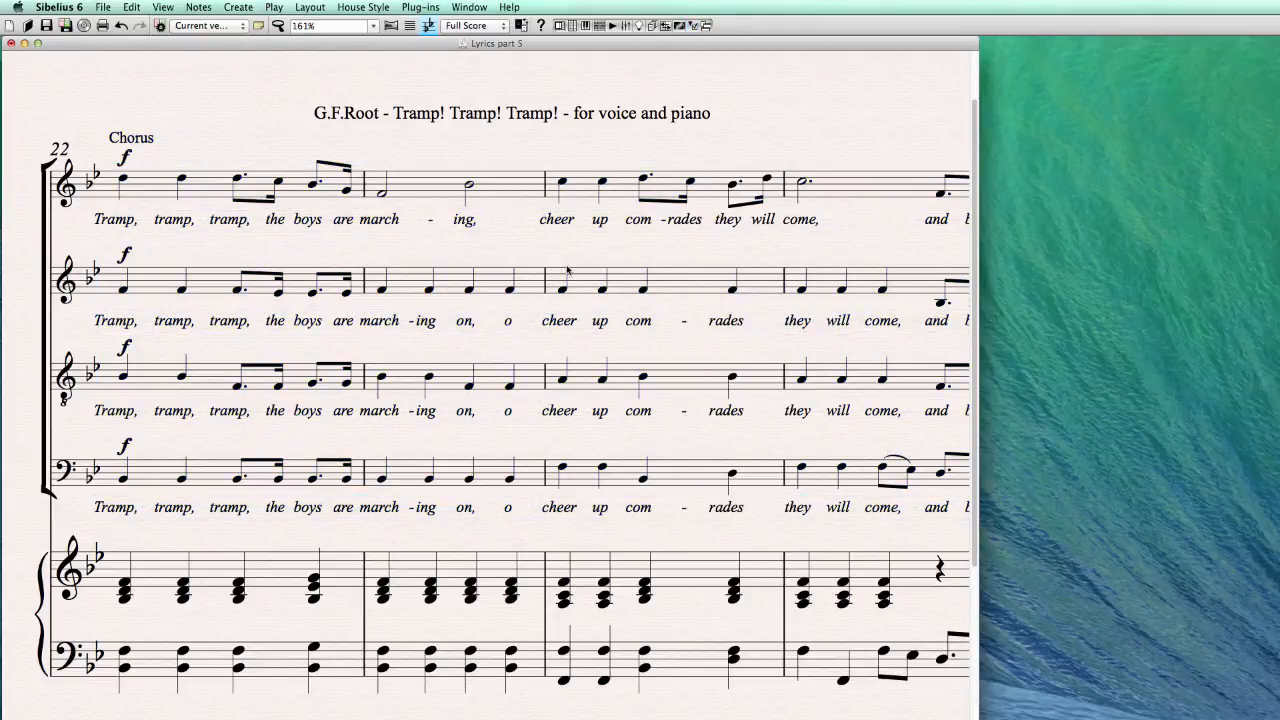
- Compare the default position settings of the Lyrics Chorus 1 and Lyrics (chorus) text styles
drag(508, 240, 597, 276)
drag(66, 197, 937, 149)
drag(453, 278, 624, 298)
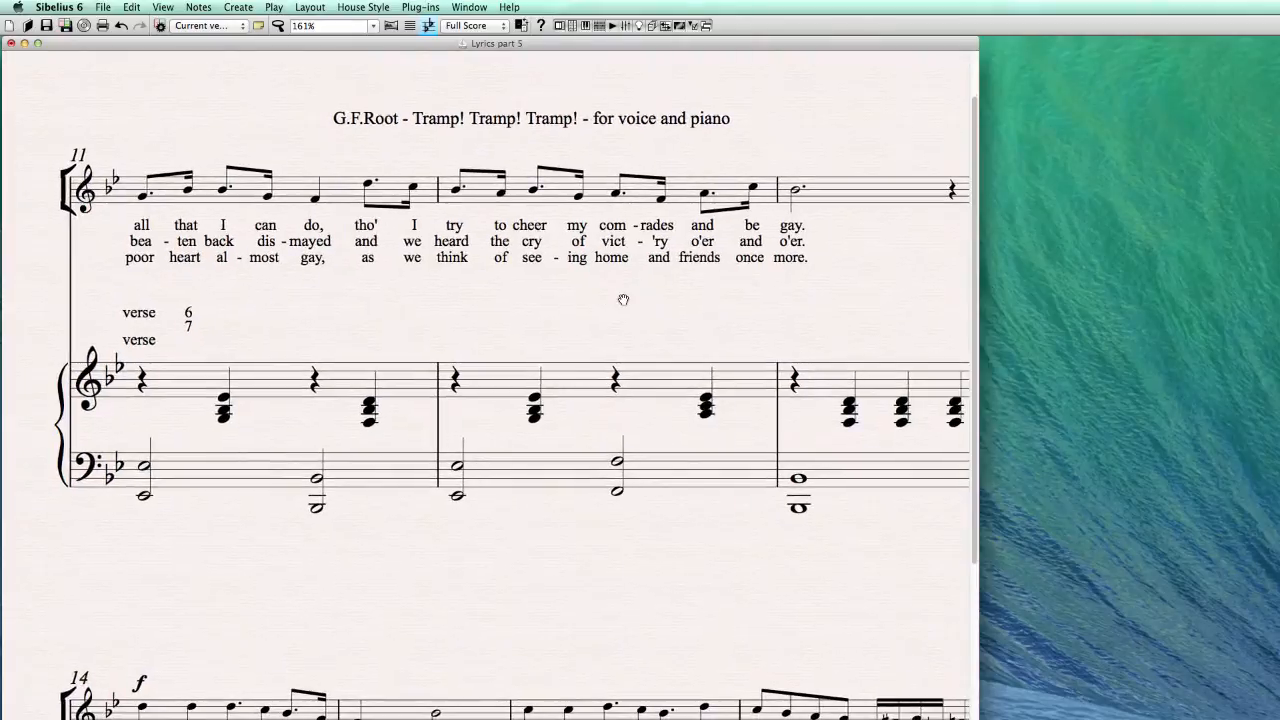
click(391, 27)
click(363, 7)
click(390, 170)
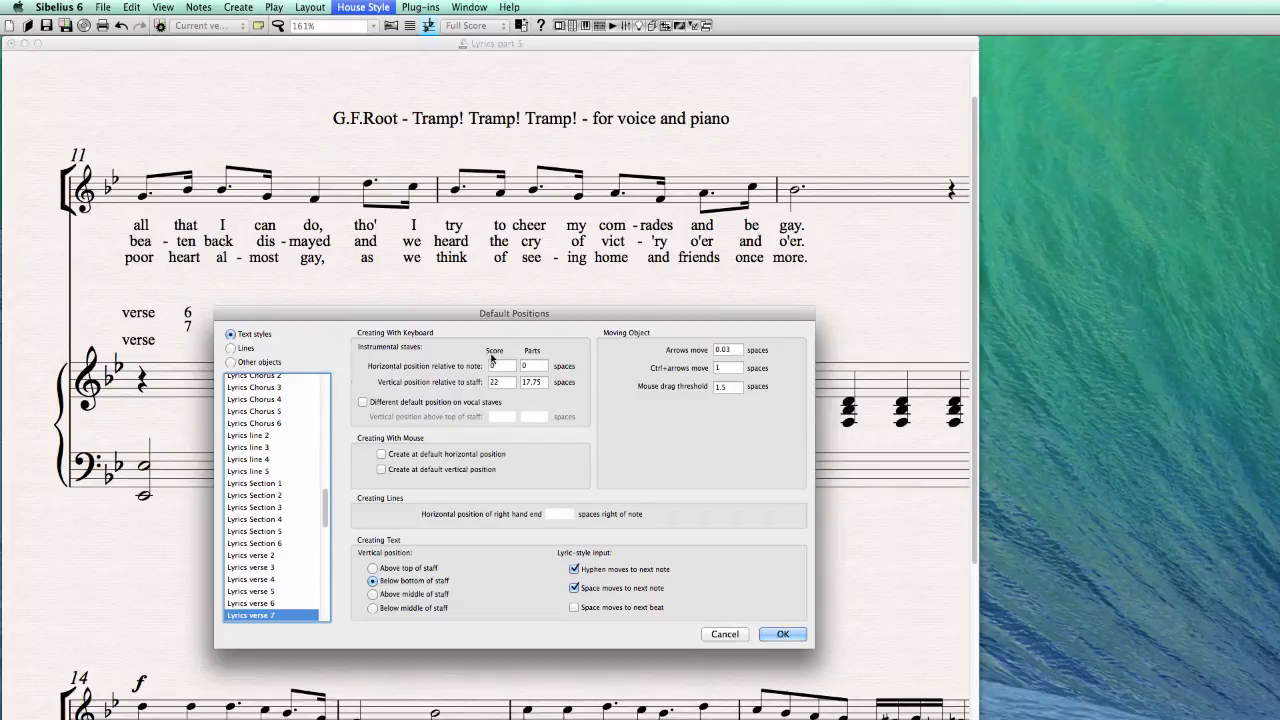
drag(328, 520, 329, 505)
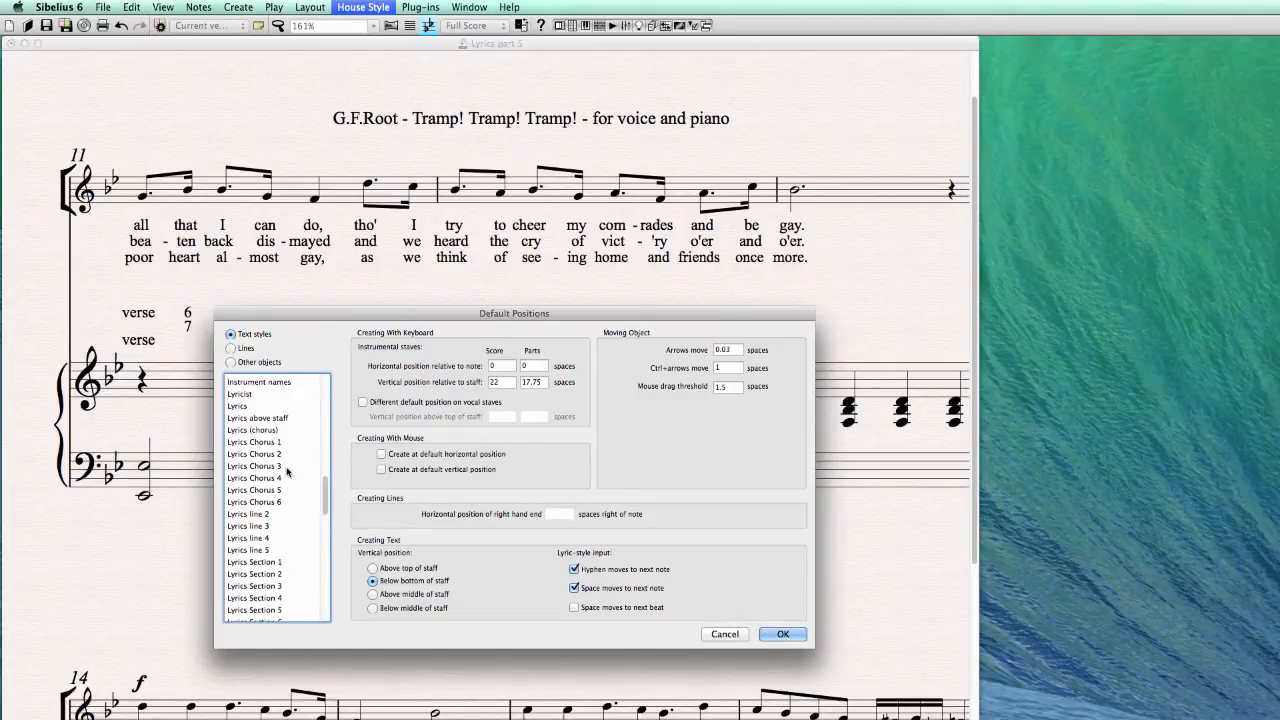
click(274, 444)
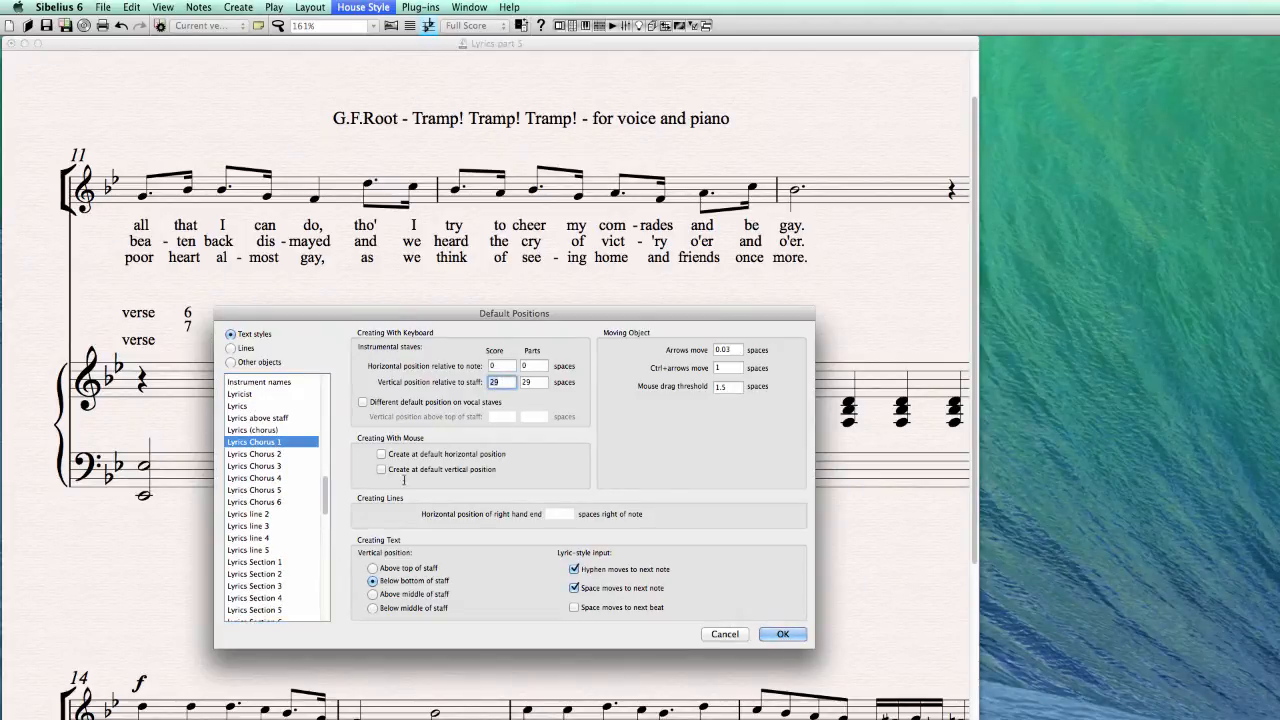
click(284, 453)
key(Up)
key(Up)
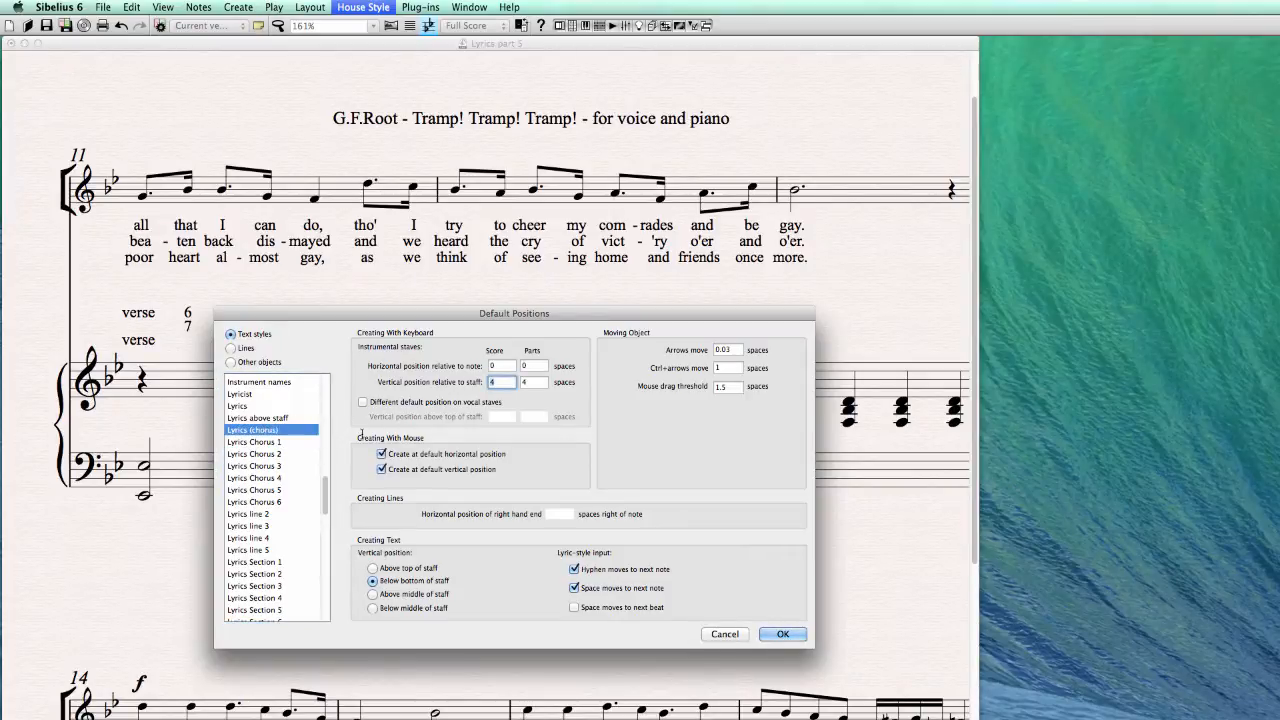
key(Down)
double_click(507, 382)
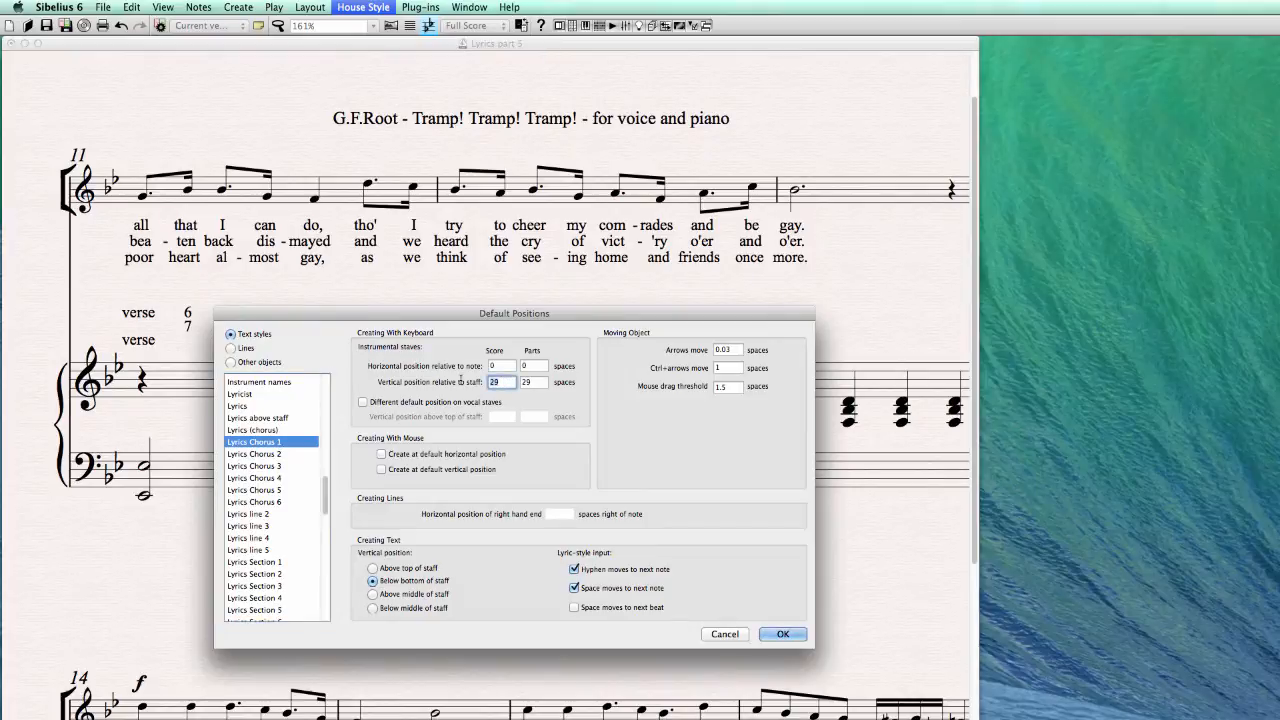
- Check the default positions of the Lyrics Chorus 2 to Lyrics Chorus 6 styles against Lyrics Chorus 1 and Lyrics (chorus)
click(279, 454)
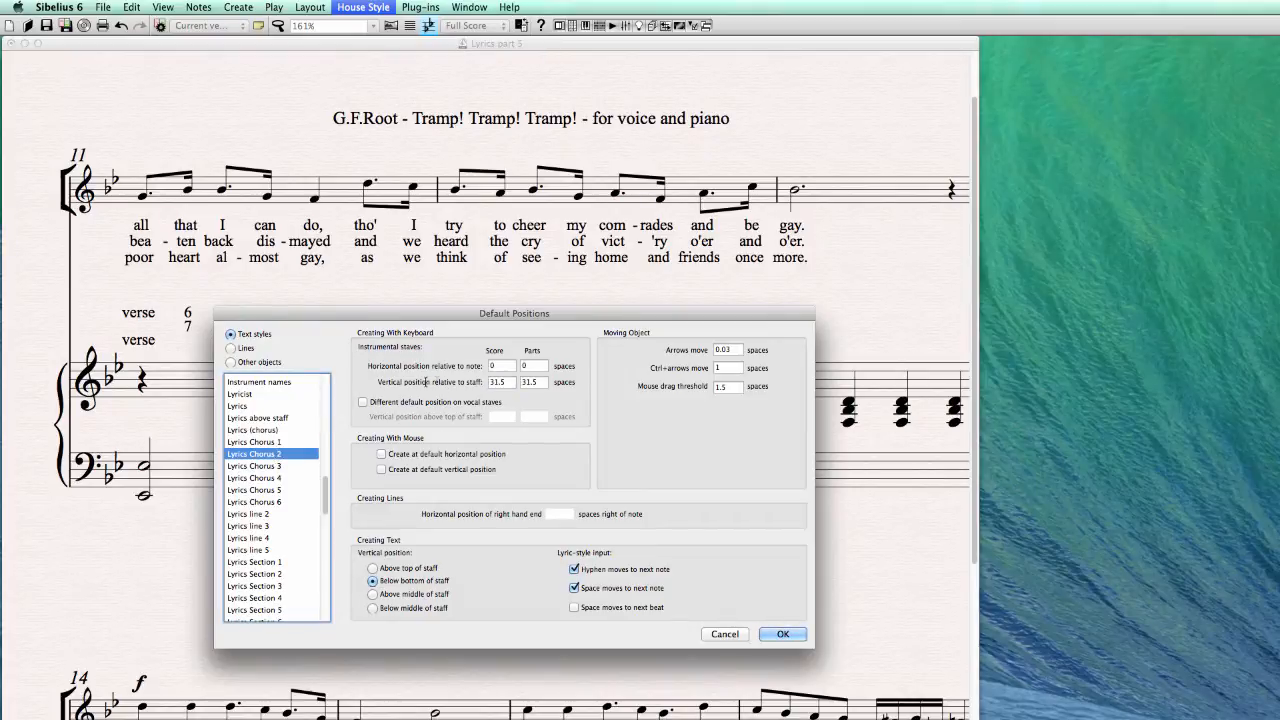
key(Down)
key(Down)
key(Down)
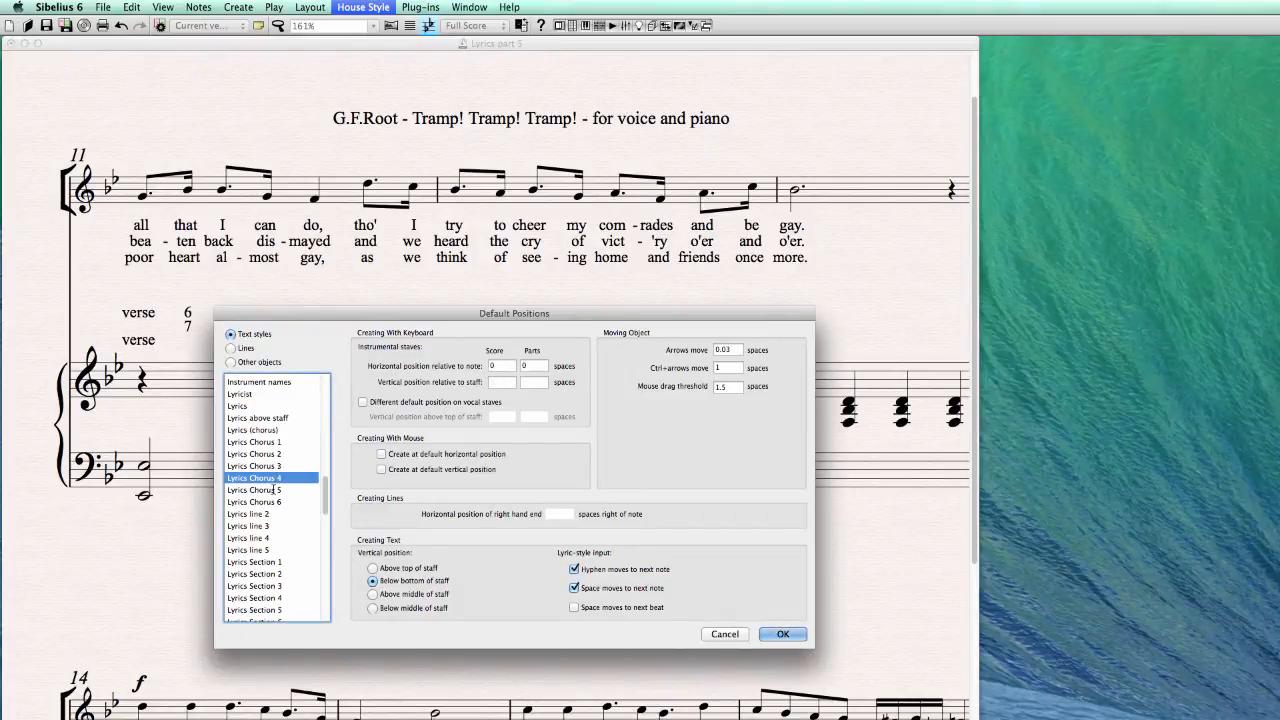
click(277, 502)
click(271, 443)
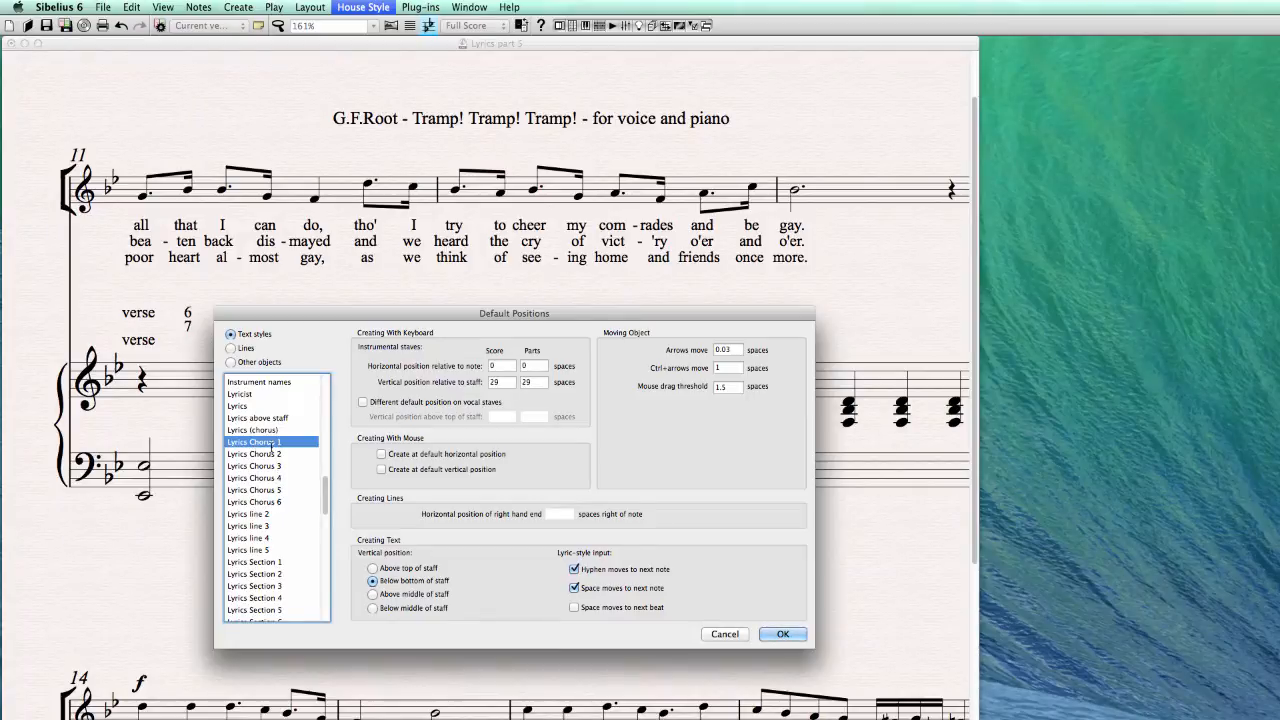
click(266, 430)
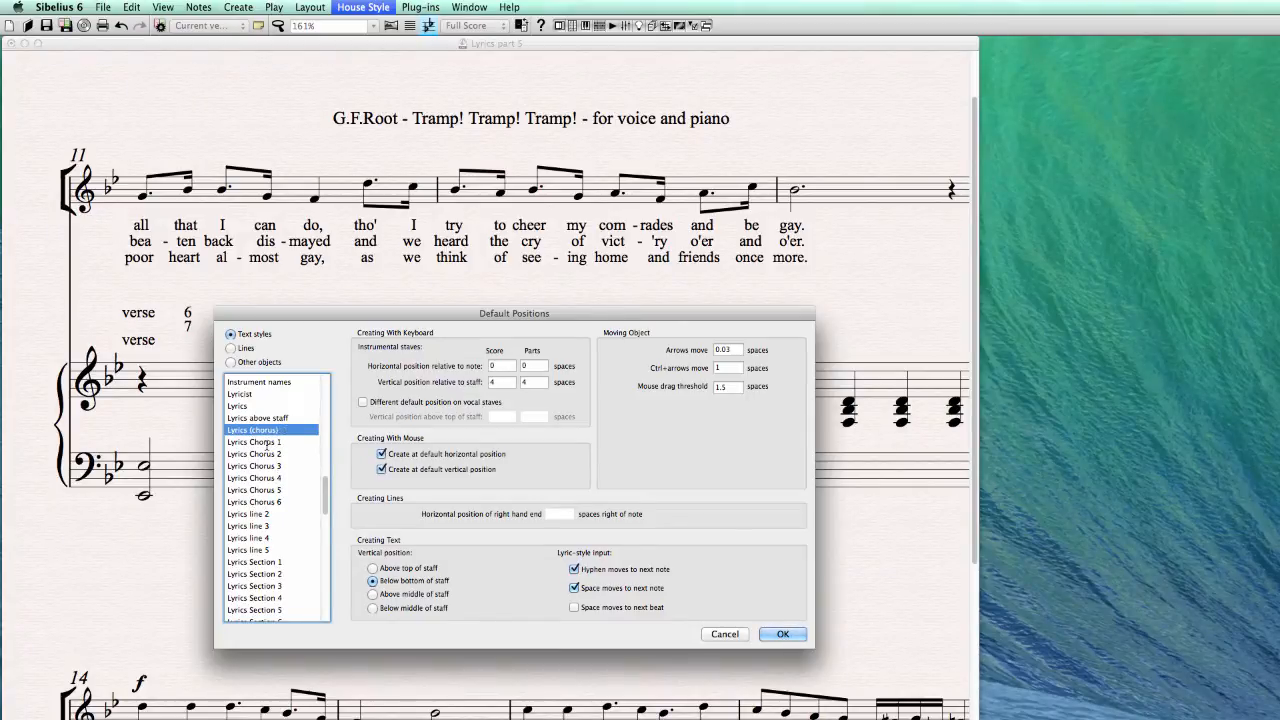
- Examine the default positions of the Lyrics Section 2 and Lyrics verse 2 text styles
click(285, 573)
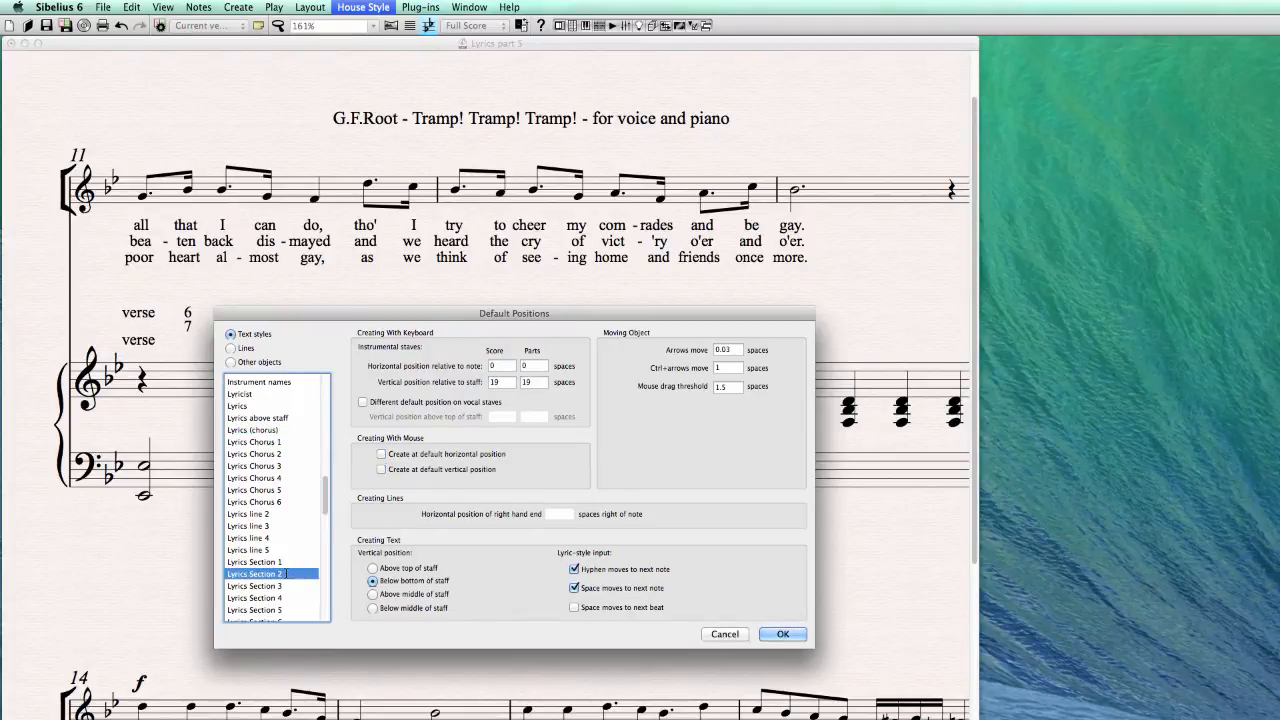
scroll(283, 566, down, 2)
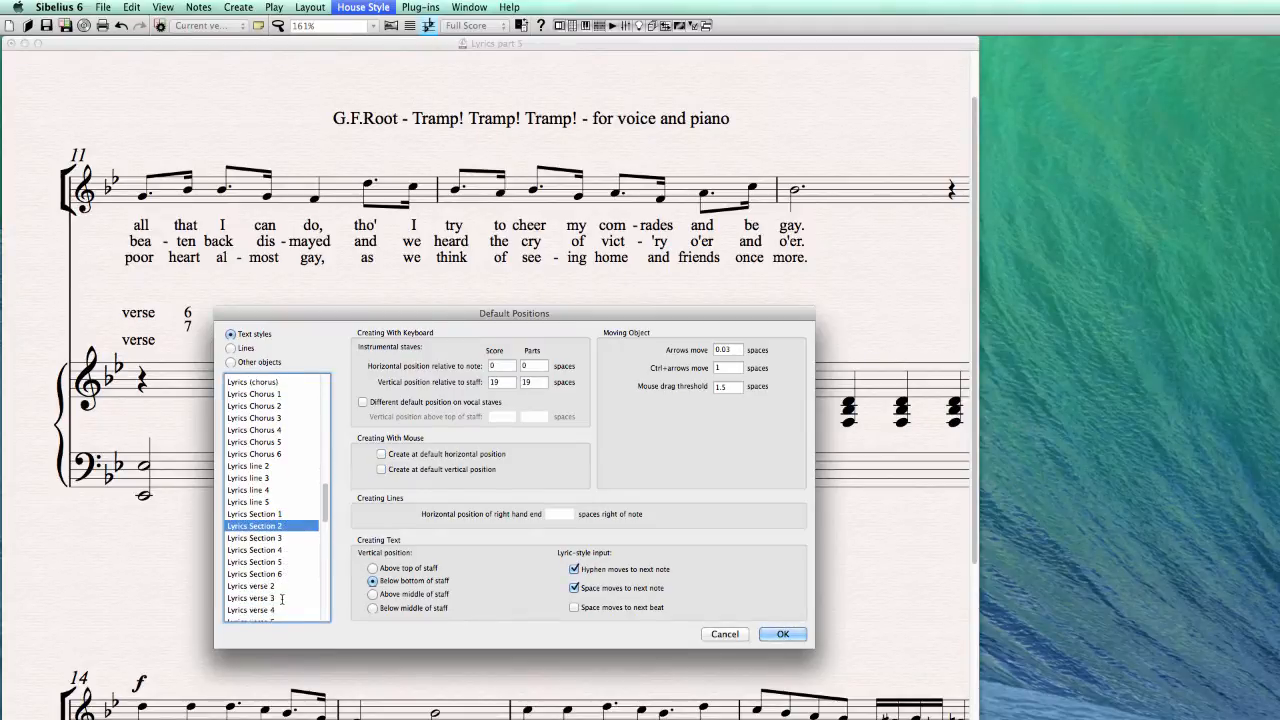
click(262, 586)
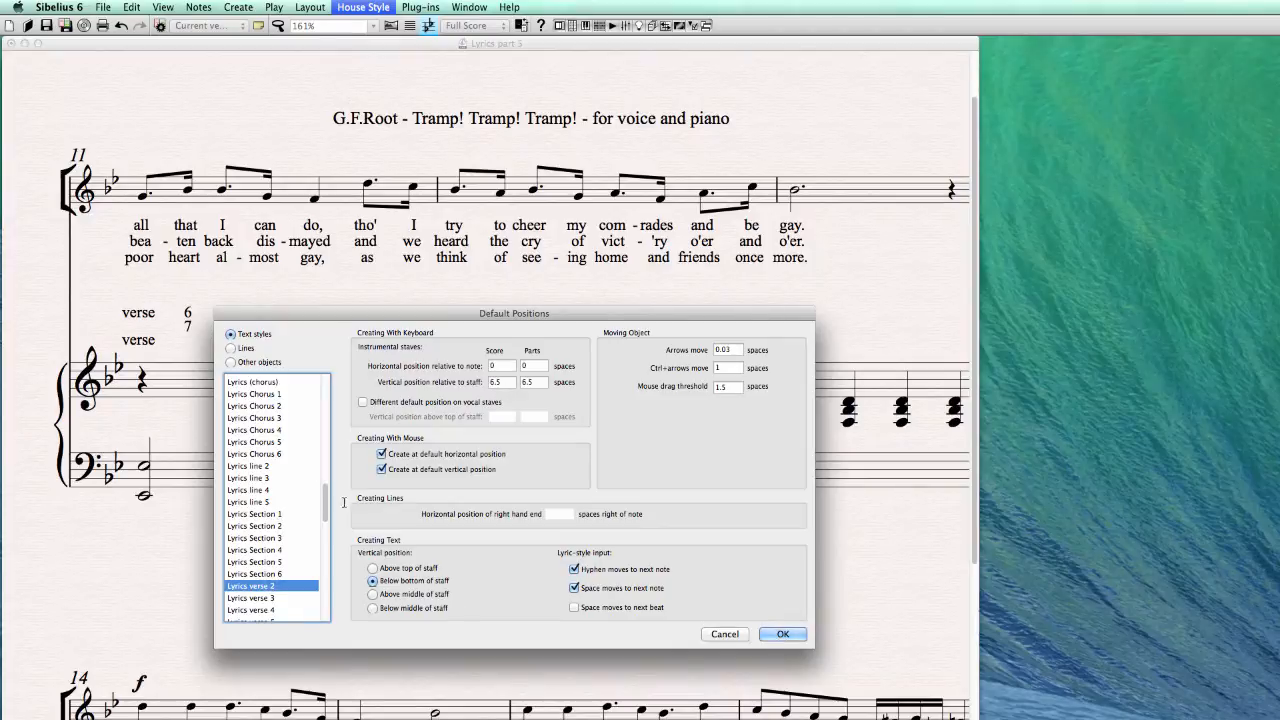
- Open the Lyrics Chorus 1 style's score vertical position relative to the staff for editing
drag(327, 504, 327, 489)
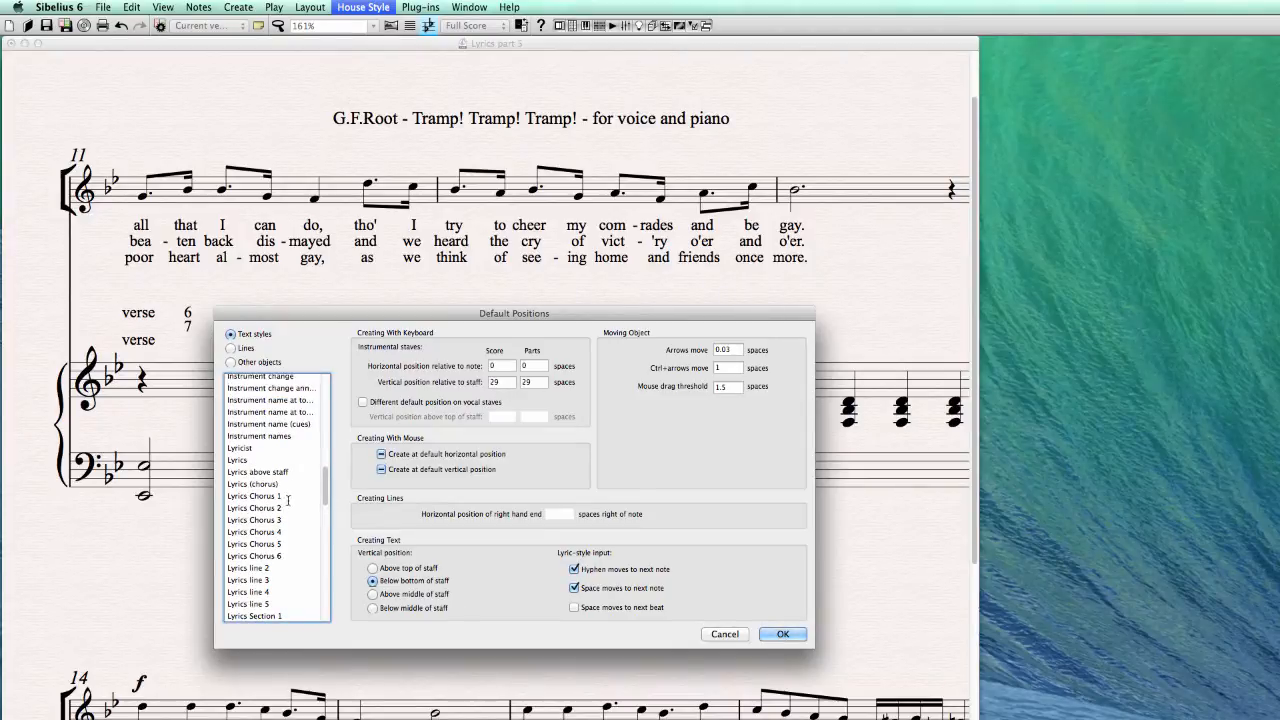
click(232, 497)
double_click(505, 384)
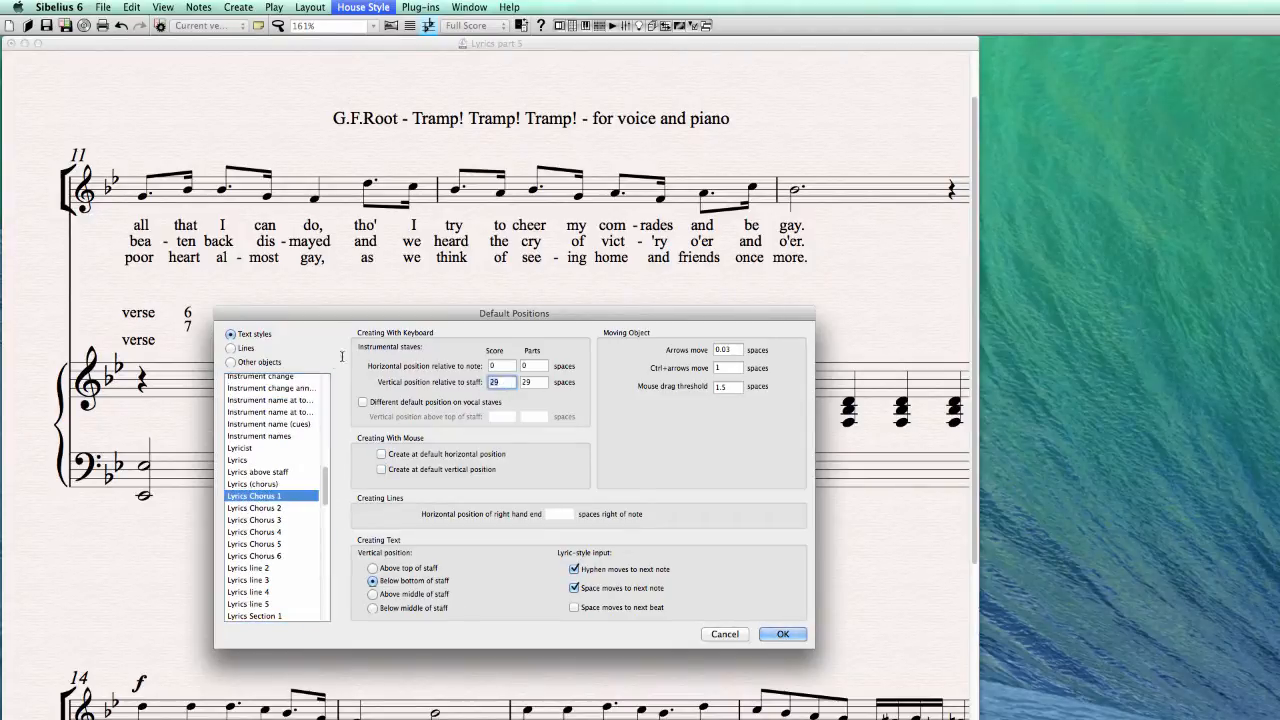
- Set the Lyrics Chorus 2 style's score vertical position relative to the staff to 6.5 spaces and apply the default positions
click(273, 508)
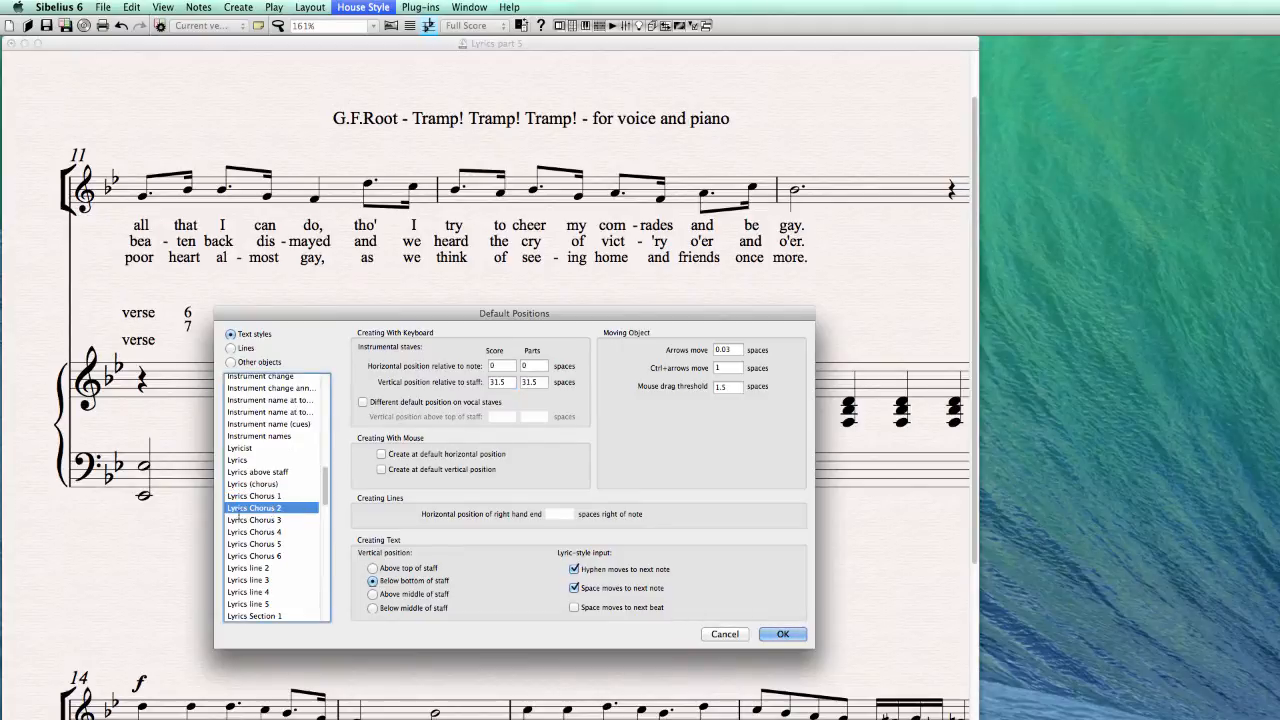
double_click(513, 381)
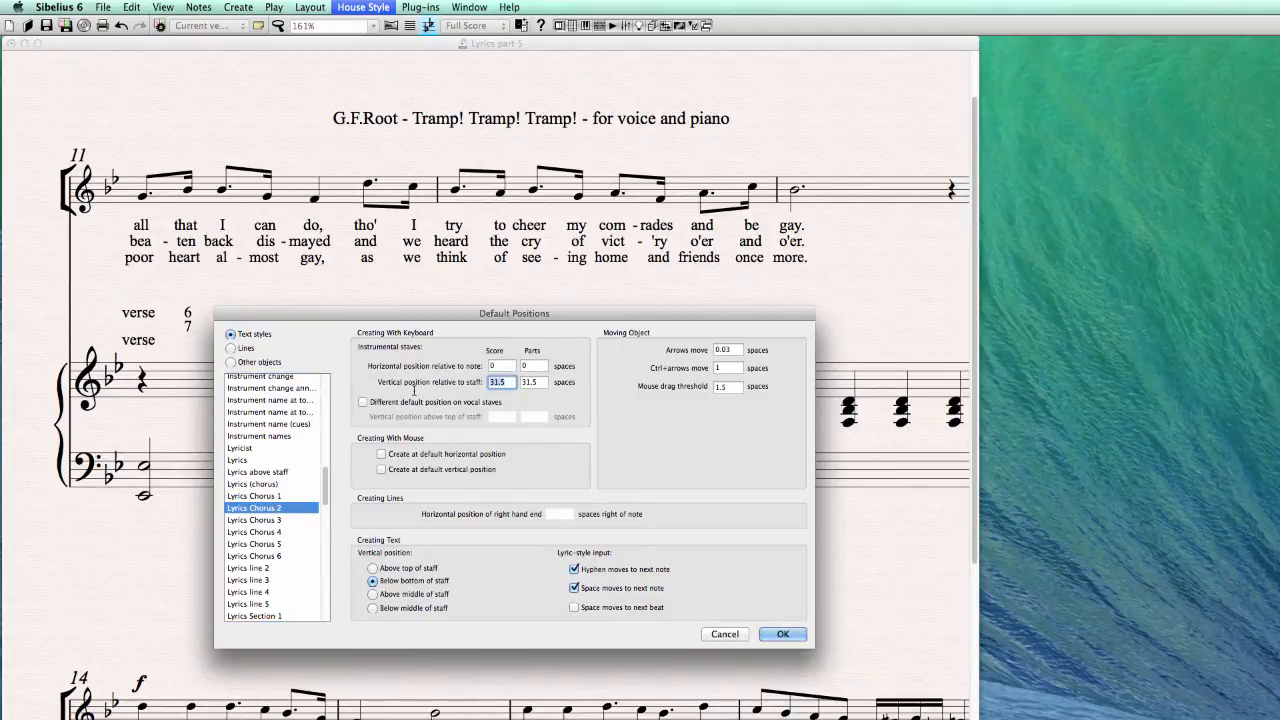
text(6.5)
click(776, 633)
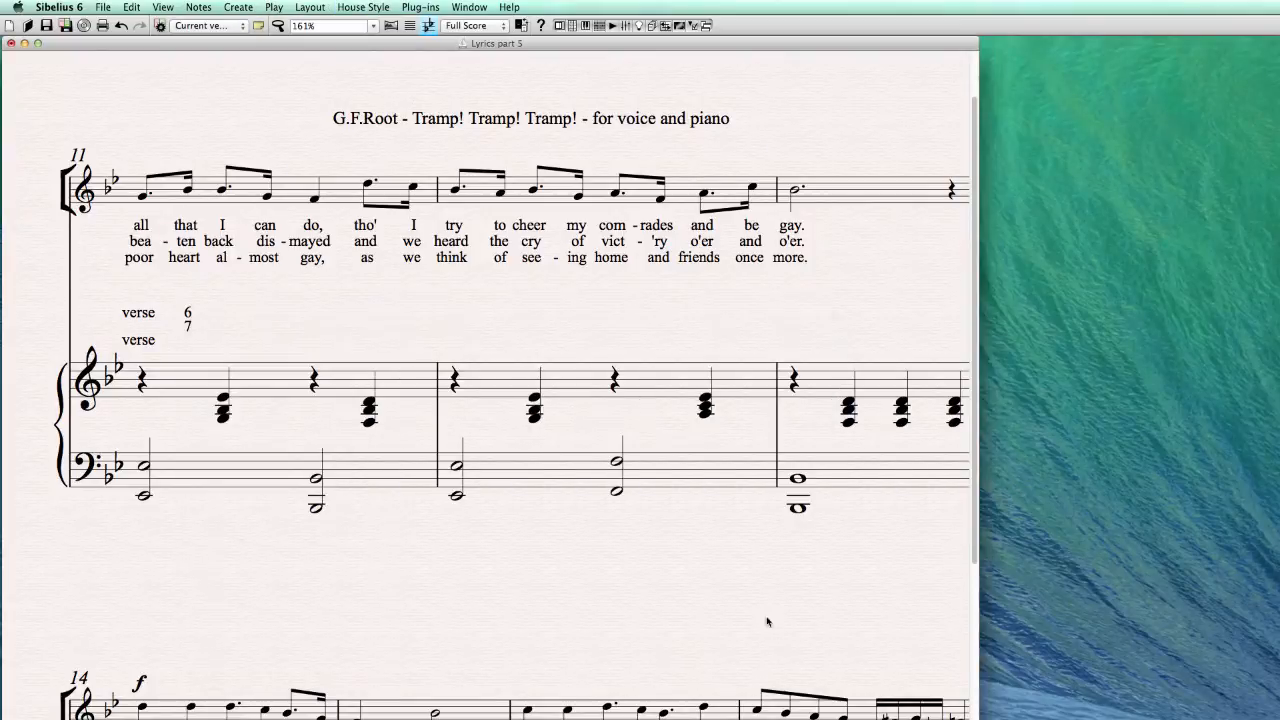
- Apply the Lyrics Chorus 1 text style to the chorus lyrics of the voice part in bar 14
scroll(391, 572, down, 3)
click(205, 562)
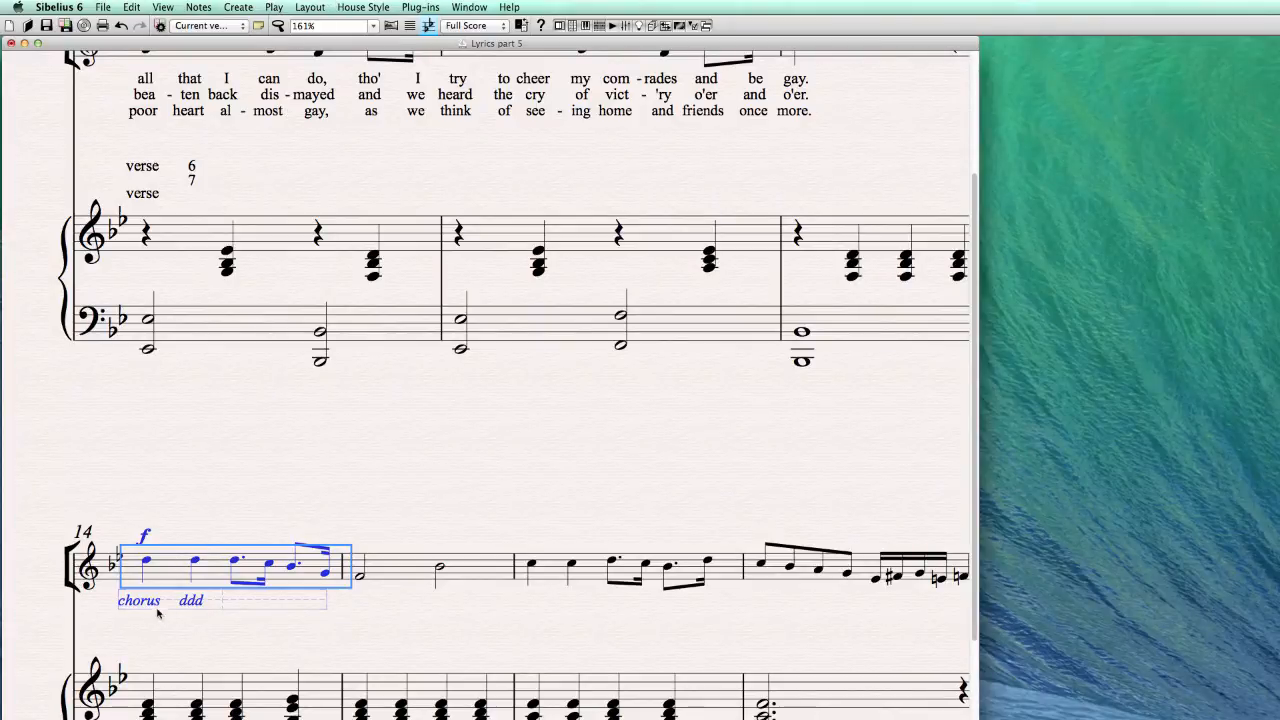
click(470, 7)
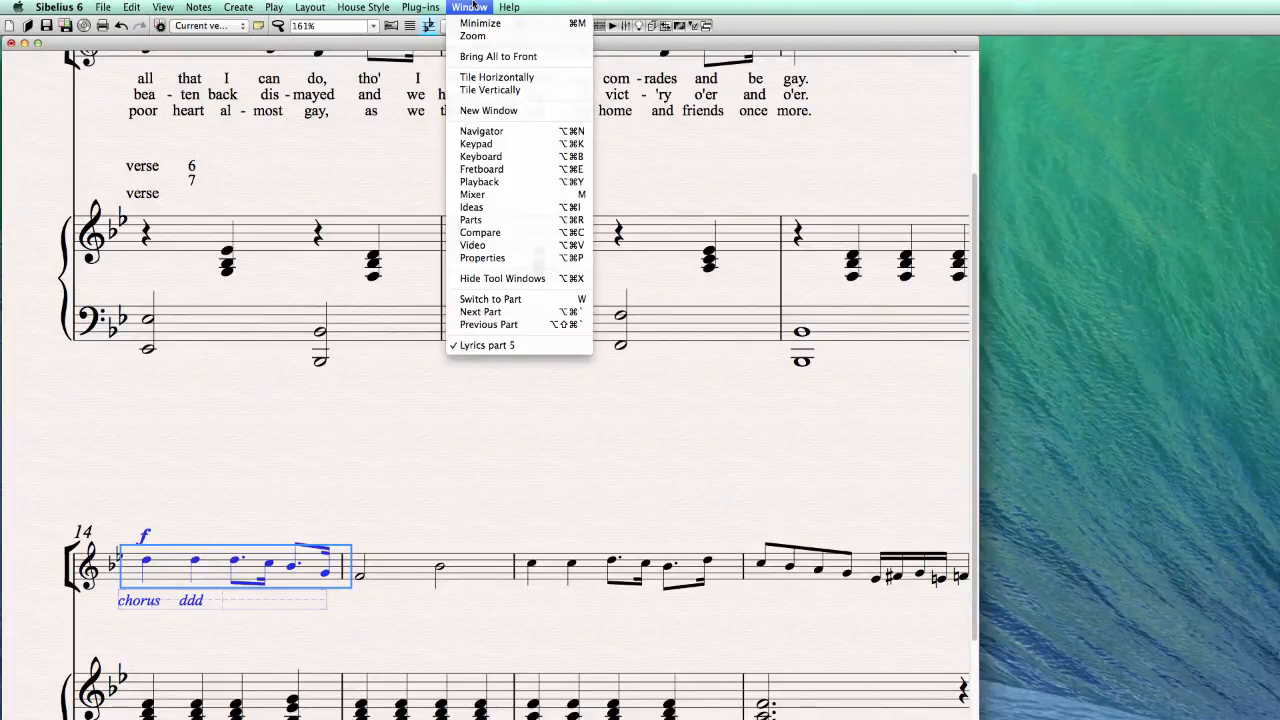
click(538, 258)
click(701, 329)
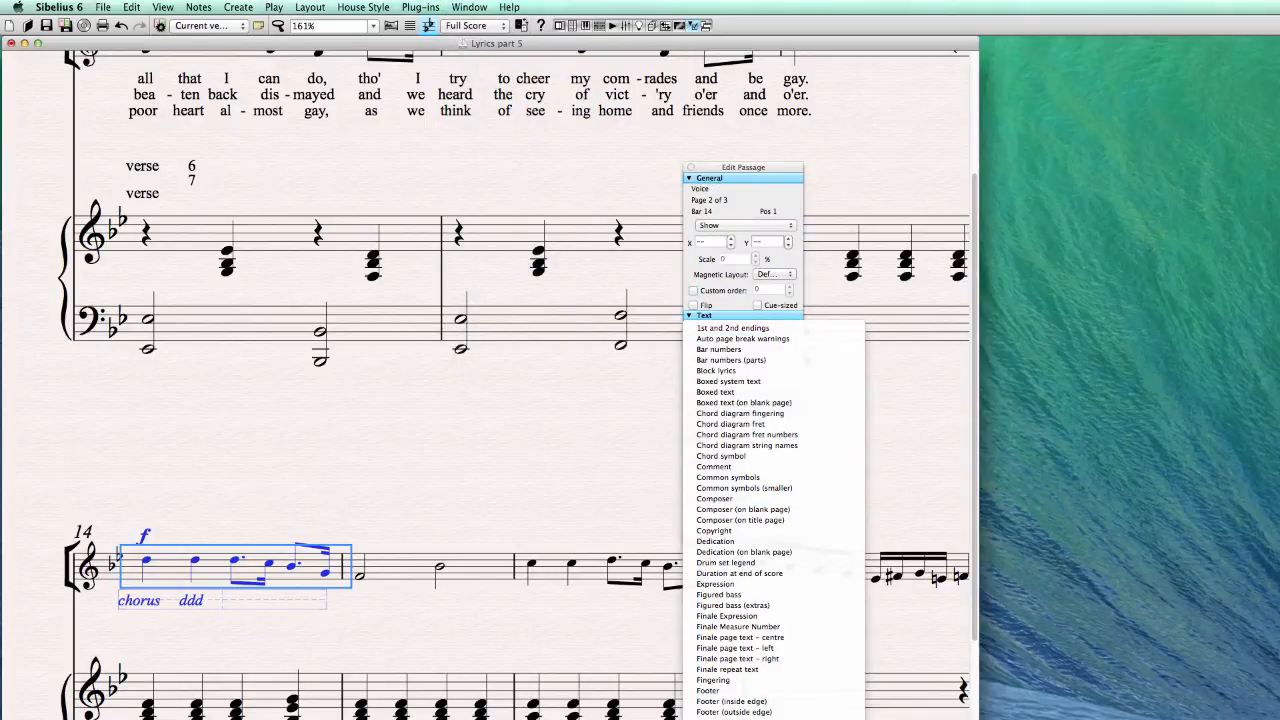
scroll(788, 700, down, 5)
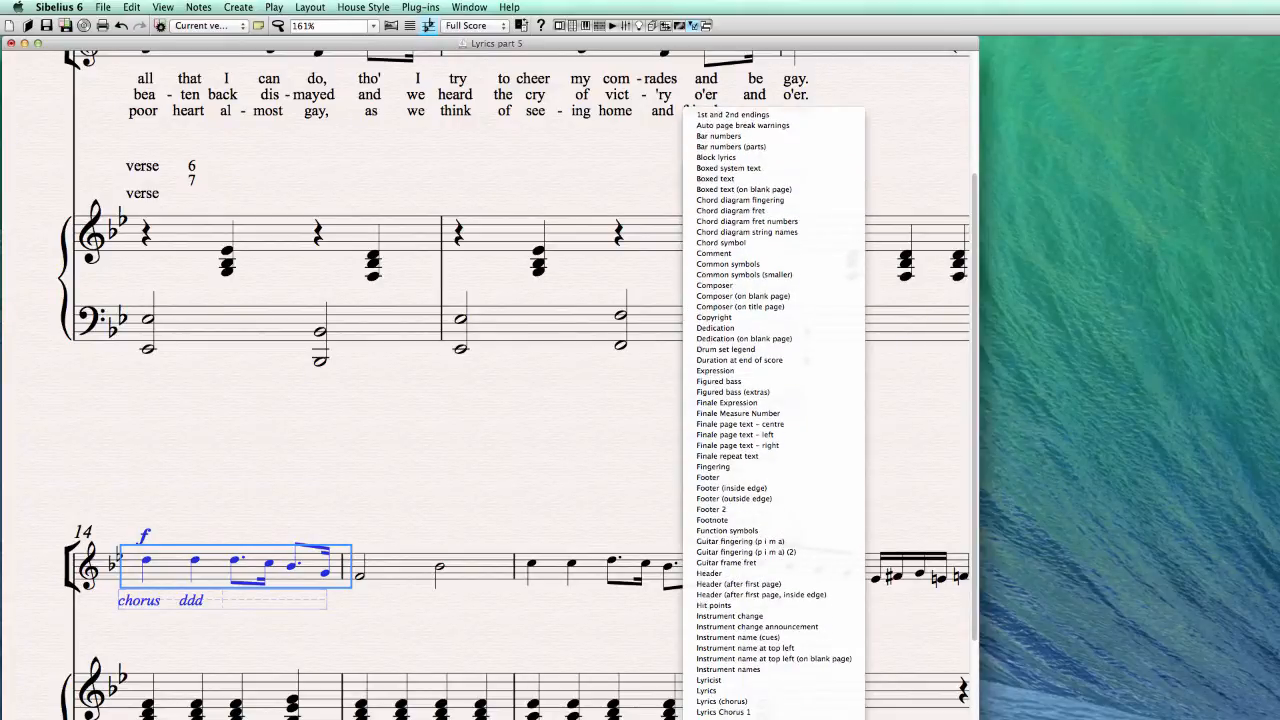
click(788, 712)
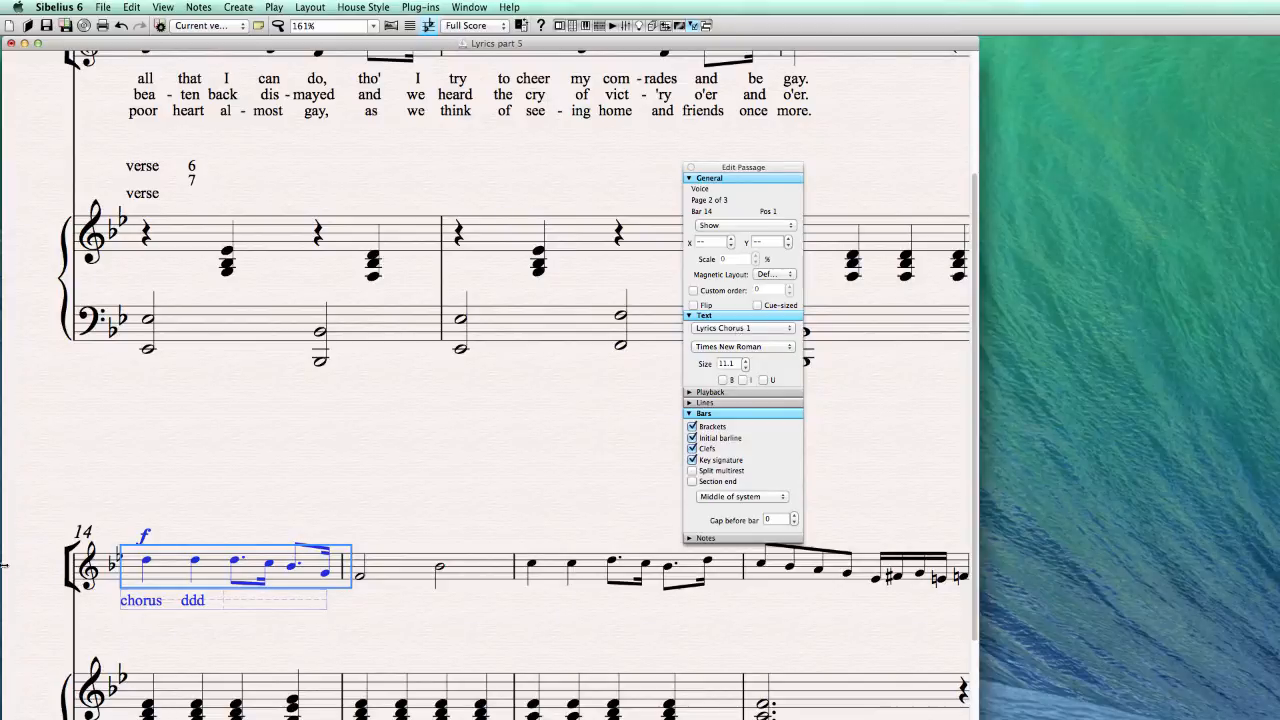
- Reset the position of the bar 14 chorus lyrics and check which text style is assigned to them
click(316, 8)
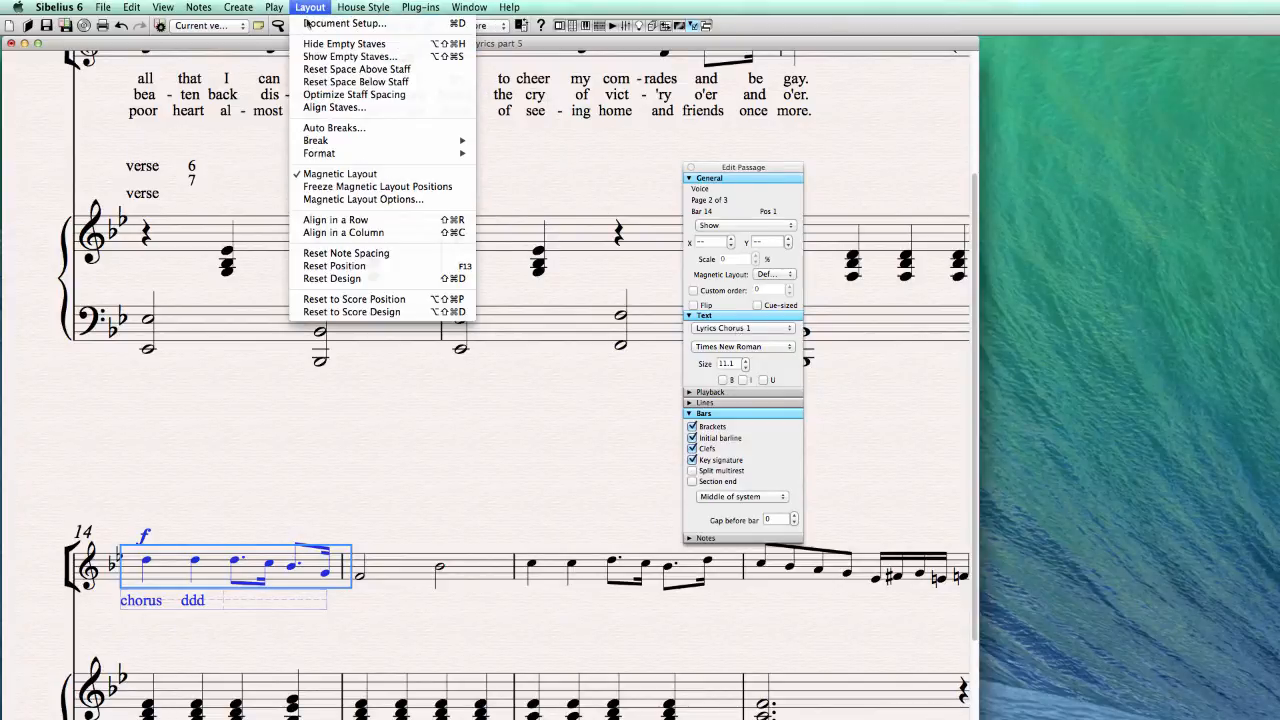
click(358, 254)
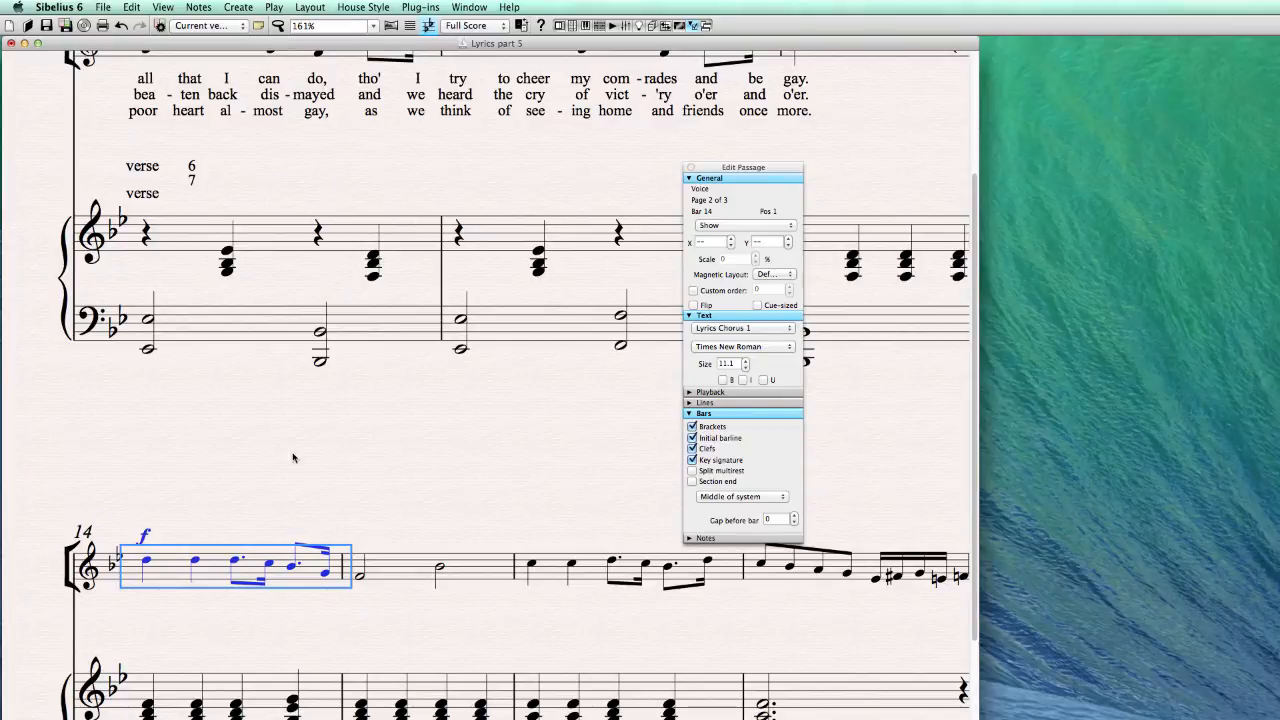
drag(706, 166, 643, 150)
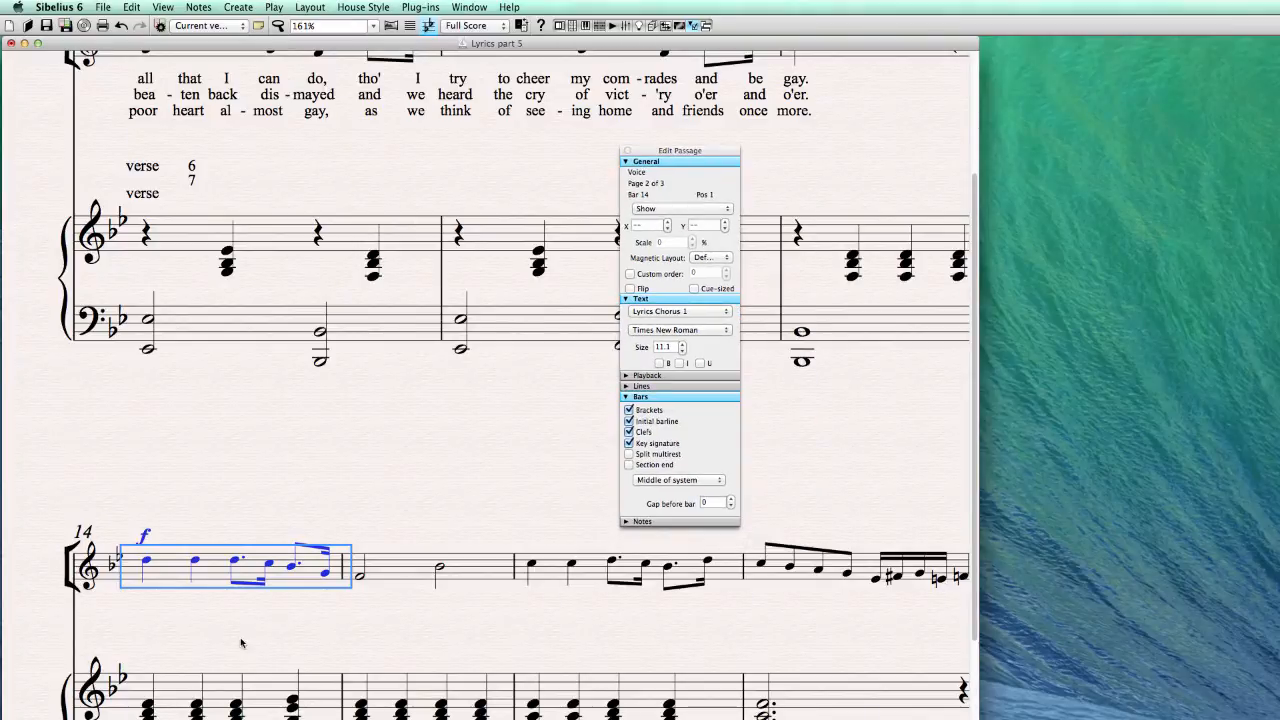
click(635, 313)
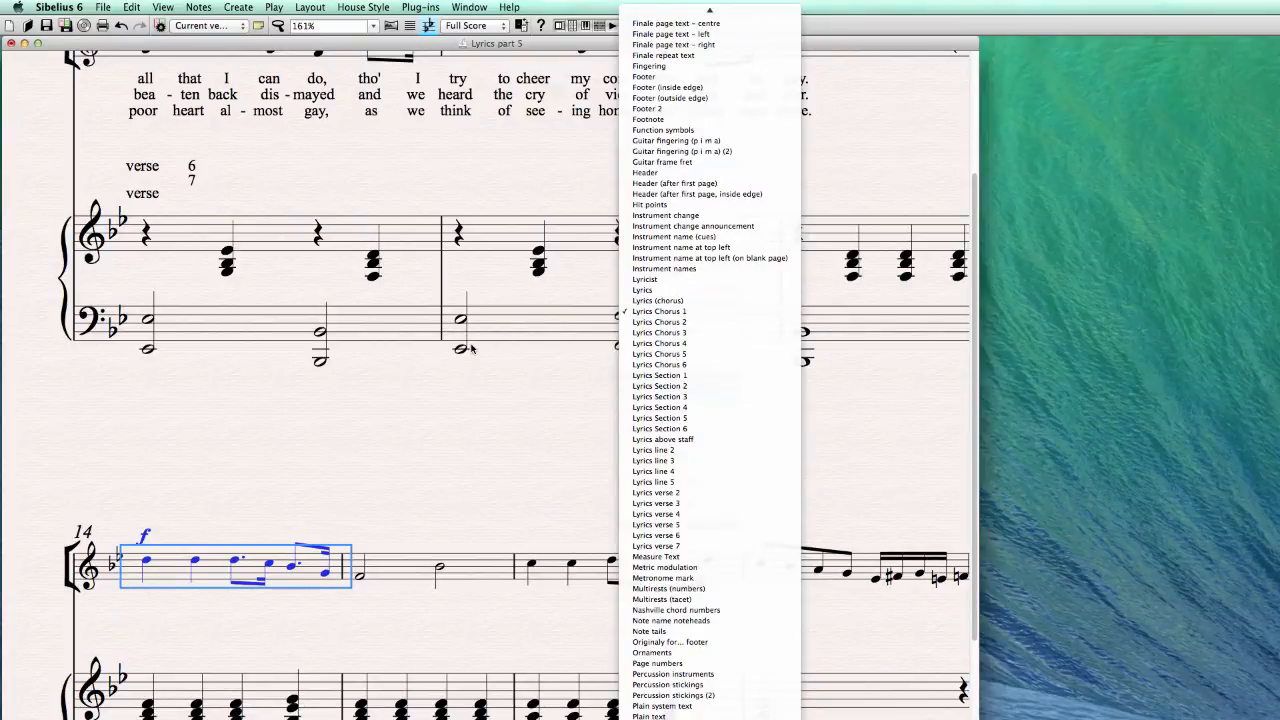
click(640, 314)
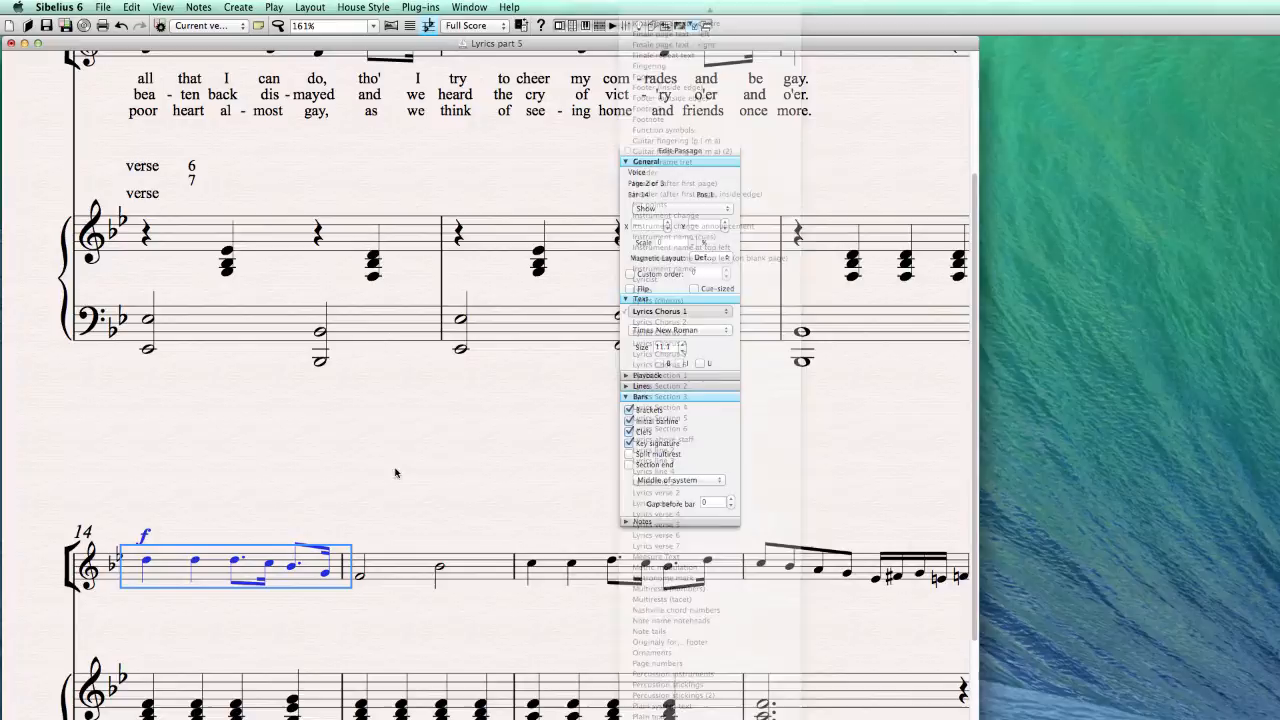
- Set the Lyrics Chorus 1 style's default score vertical position relative to the staff to 6 spaces and reset the bar 14 lyrics' position
click(362, 8)
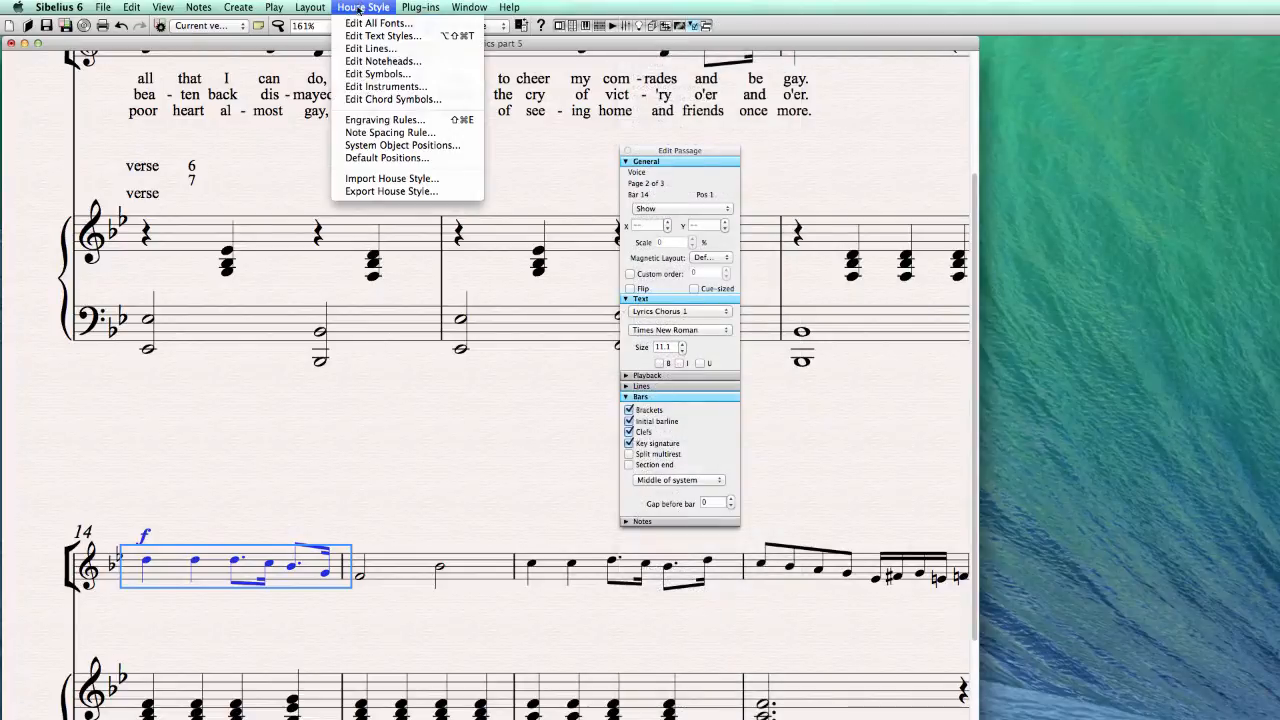
click(388, 158)
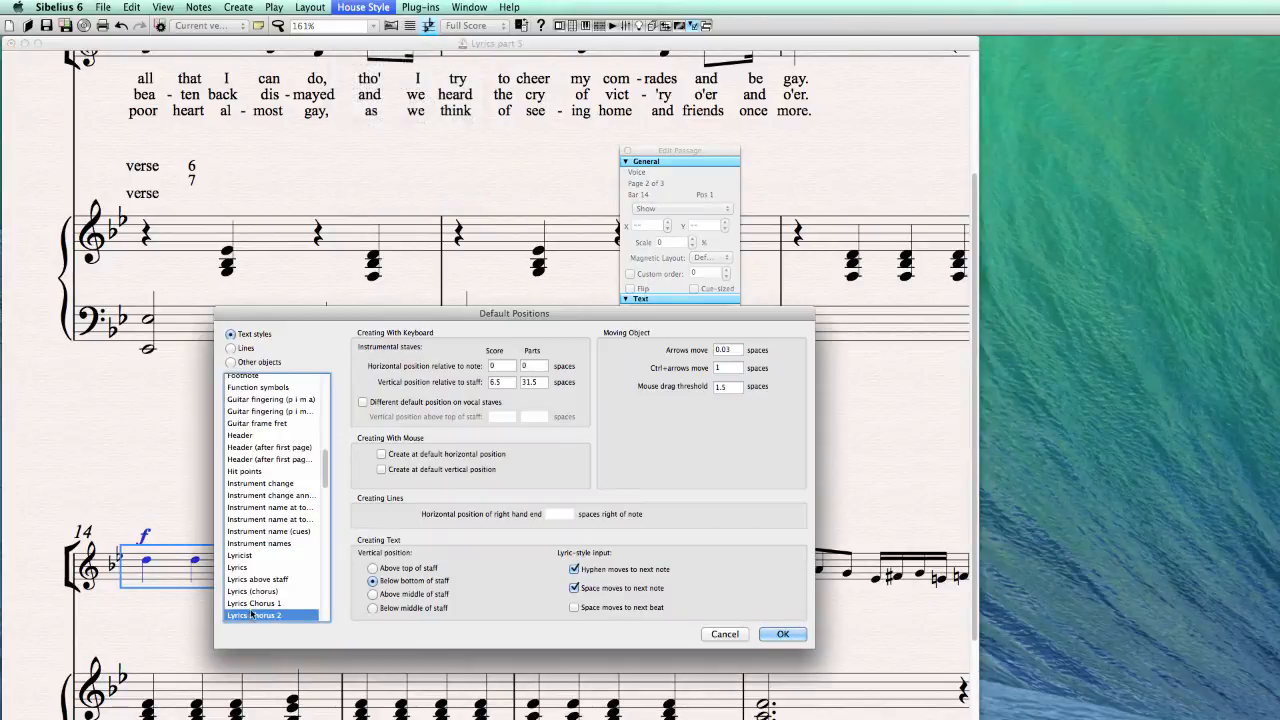
drag(320, 316, 243, 190)
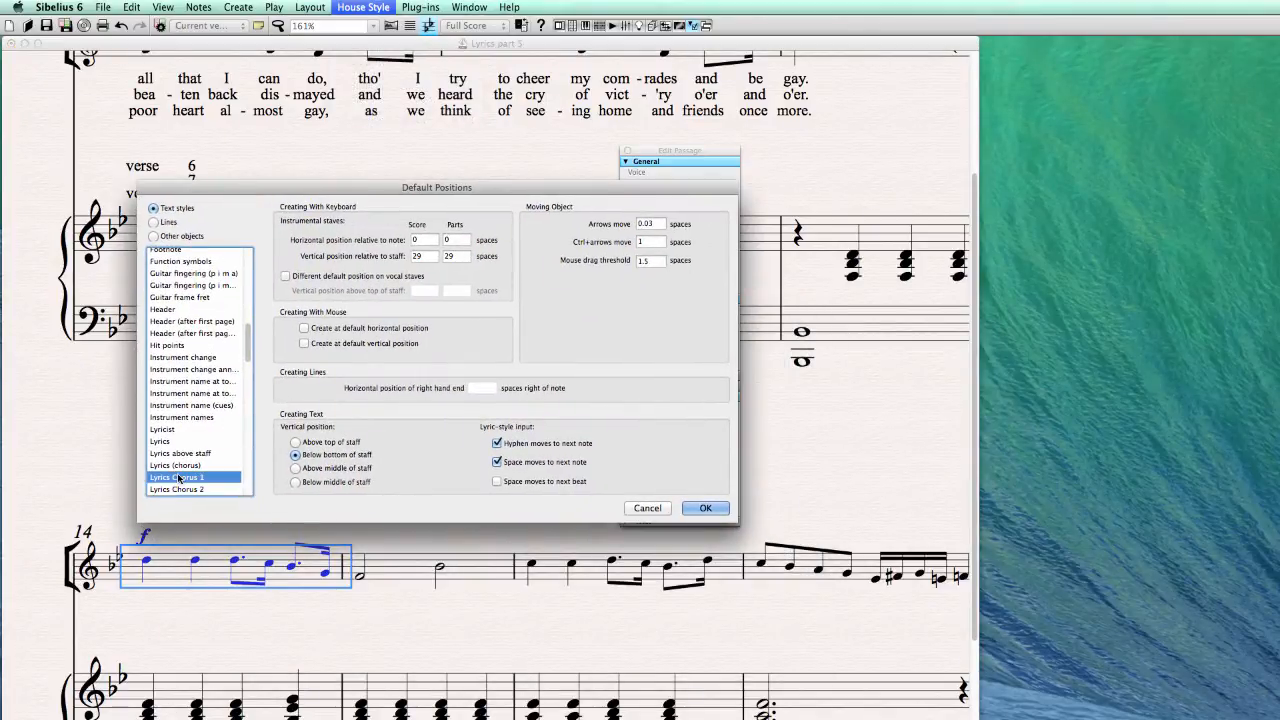
key(Up)
double_click(423, 256)
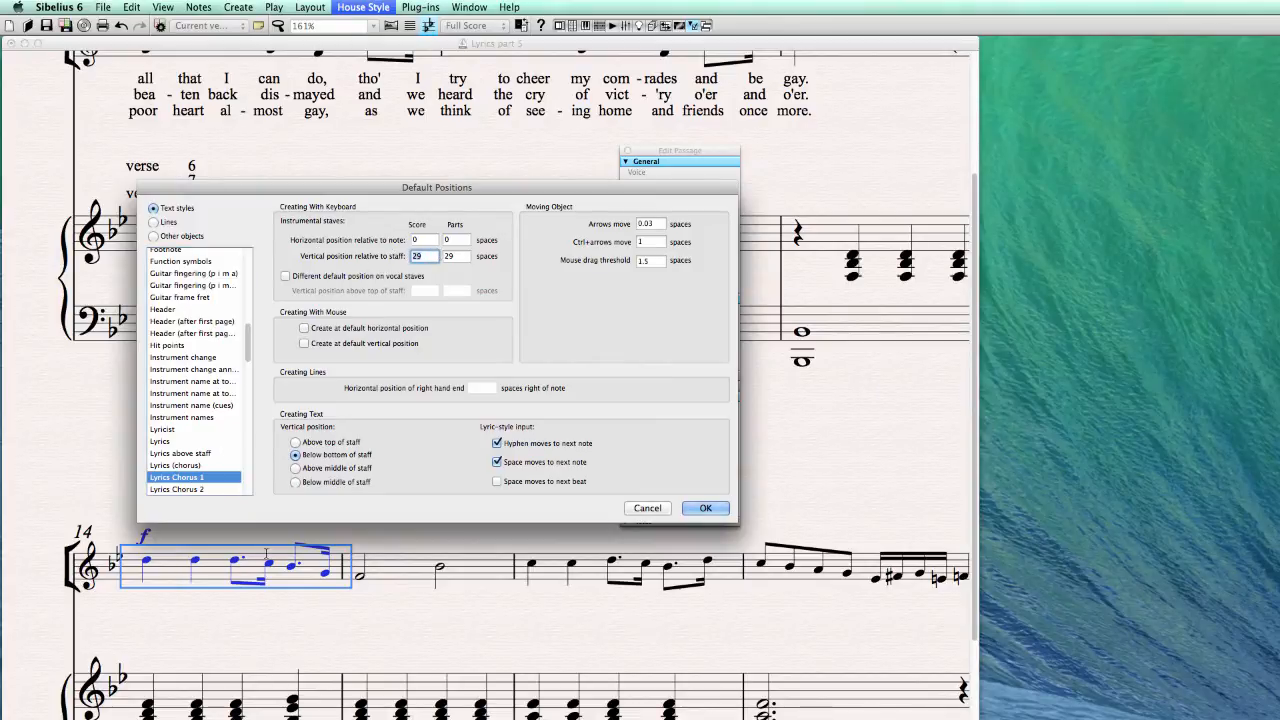
text(6)
click(703, 507)
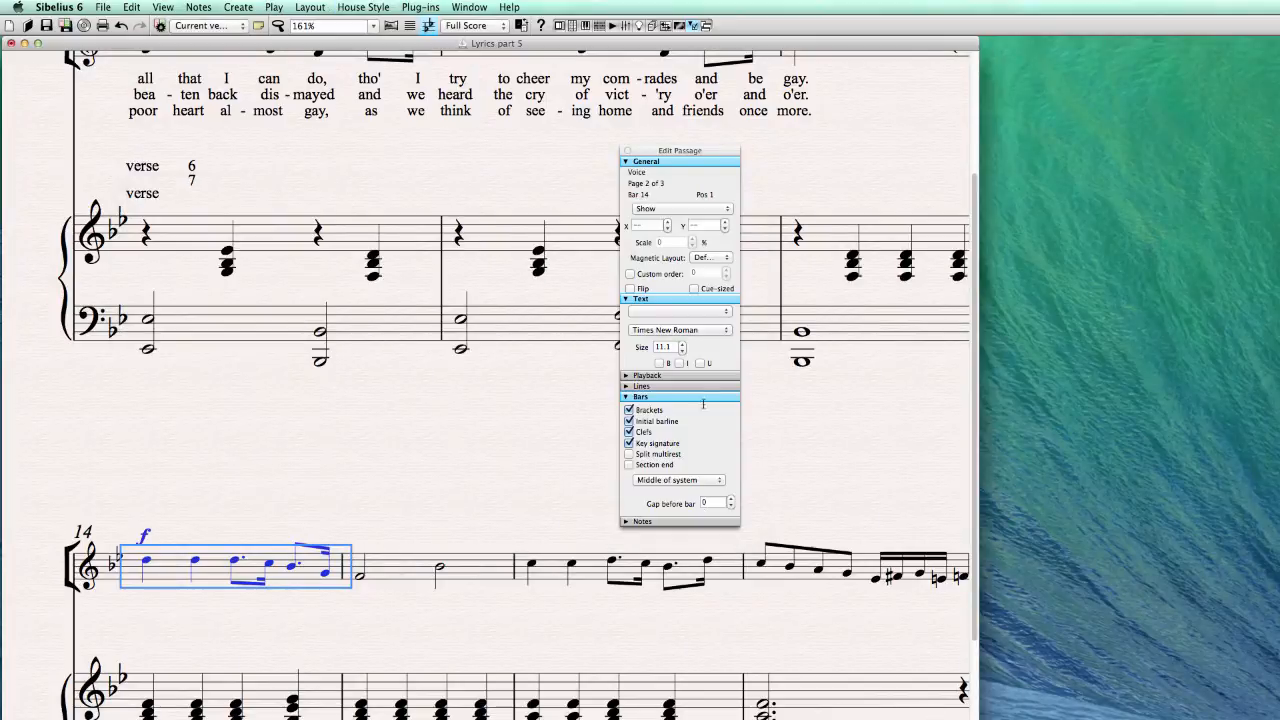
click(308, 7)
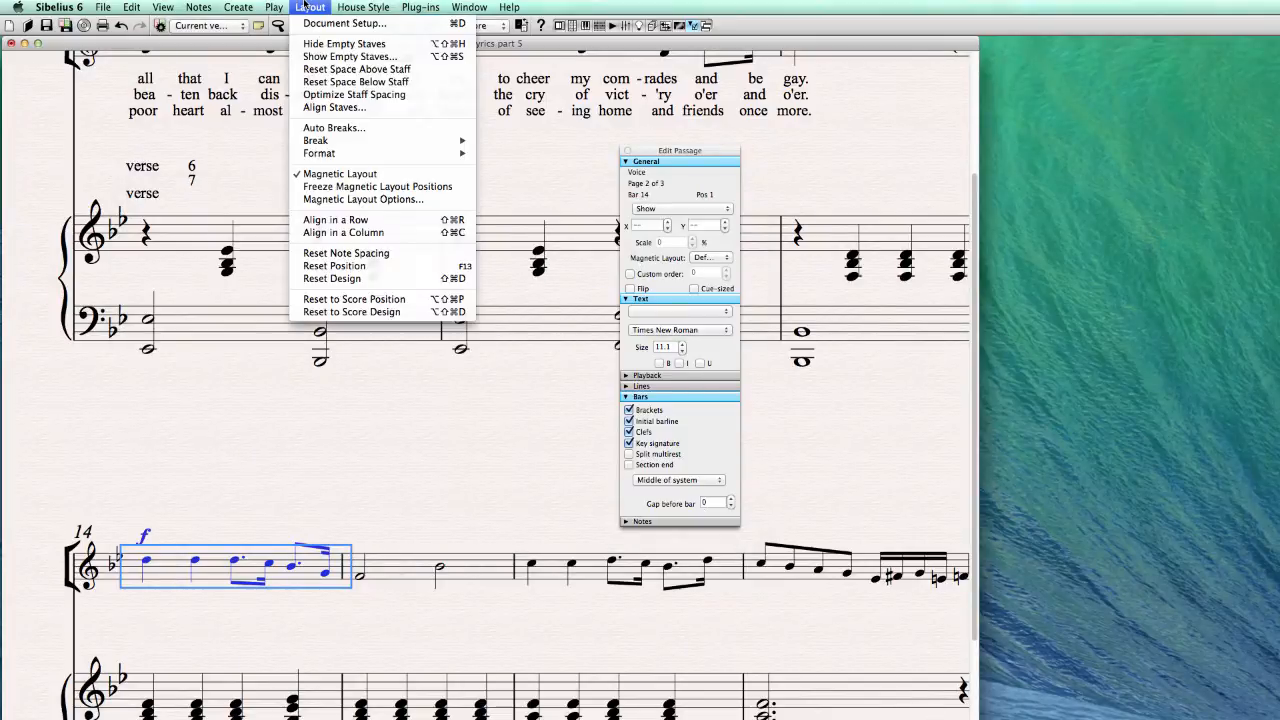
click(340, 266)
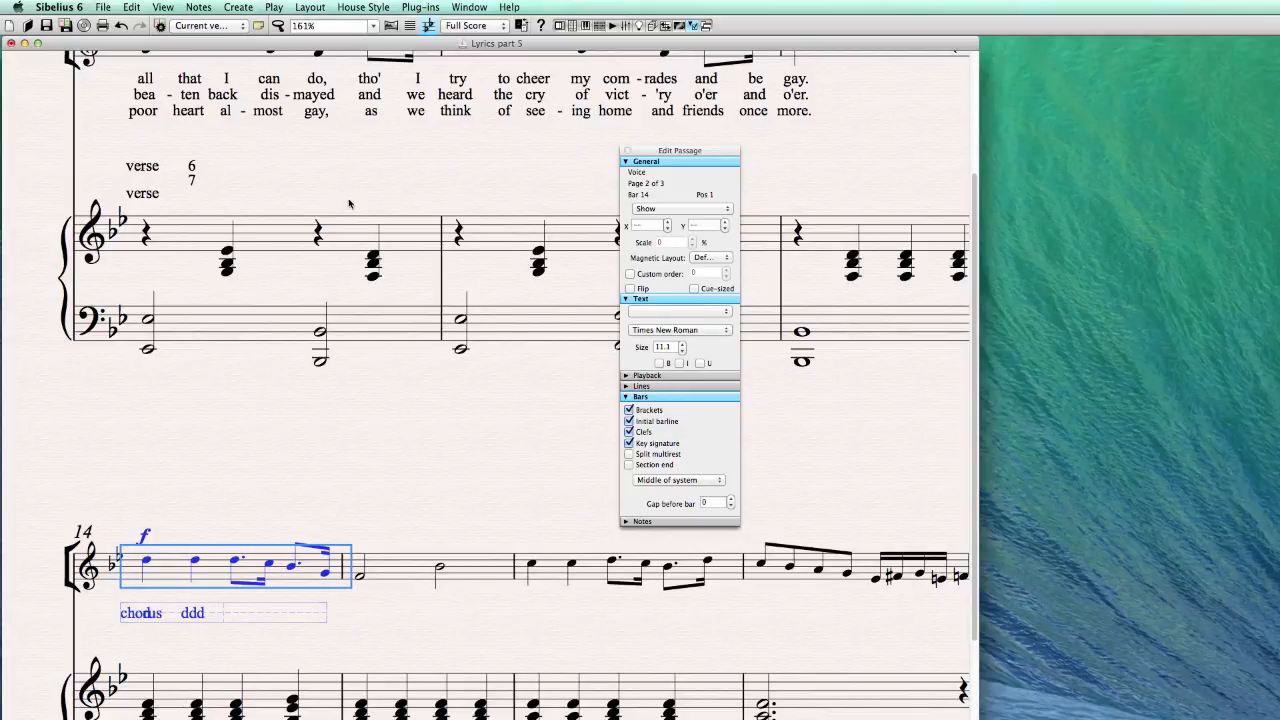
- Assign the Lyrics Chorus 1 style to all lyrics in the selected bar 14 passage, including the overlapping one
click(683, 313)
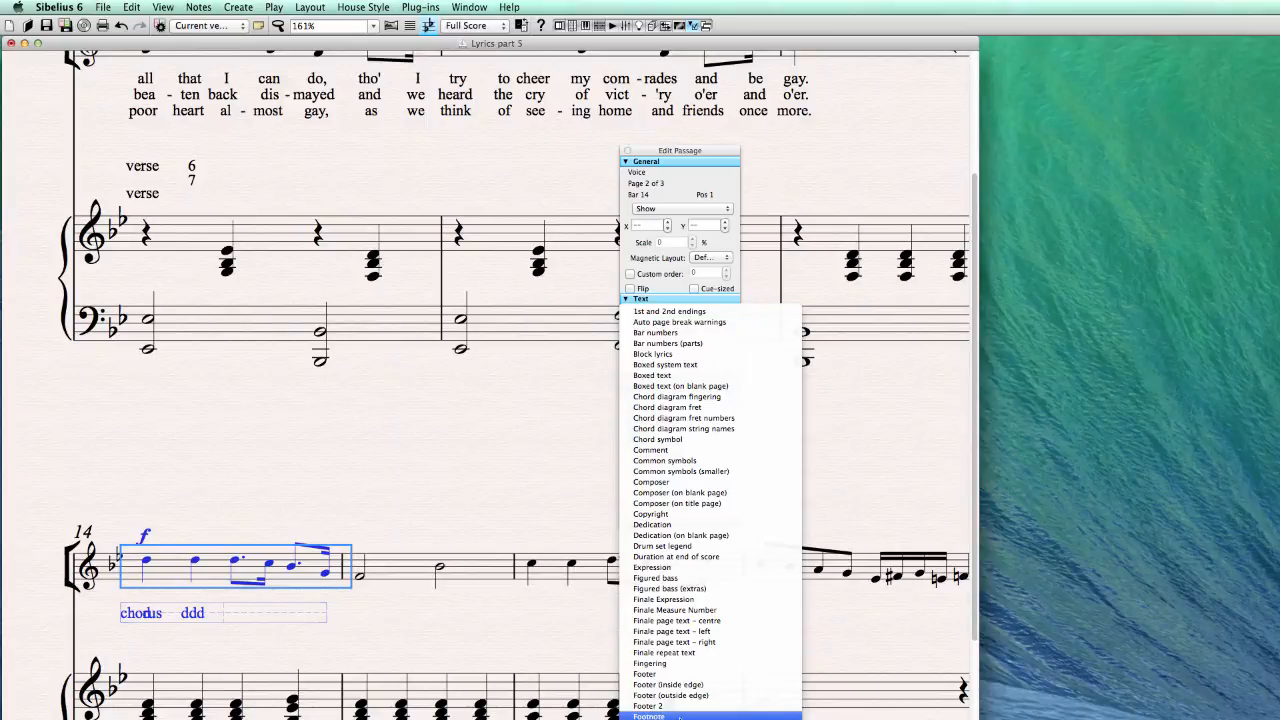
click(392, 382)
drag(640, 150, 505, 6)
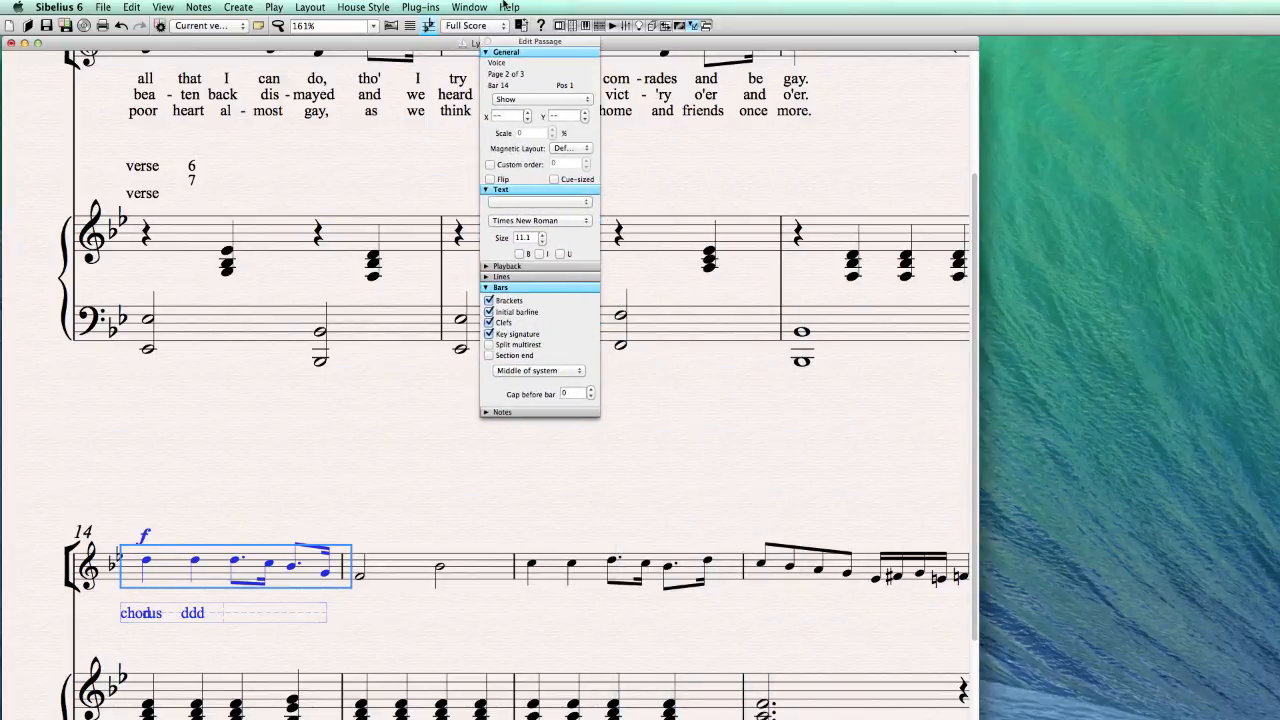
click(486, 52)
click(544, 109)
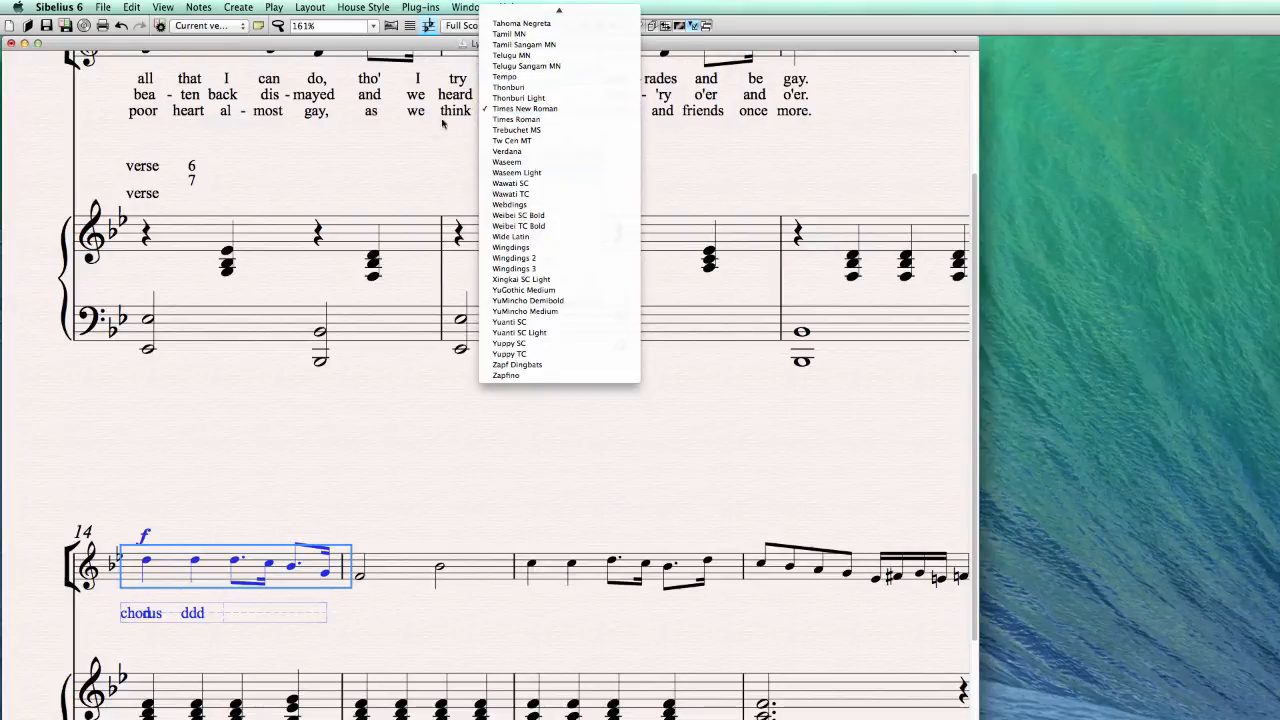
click(357, 144)
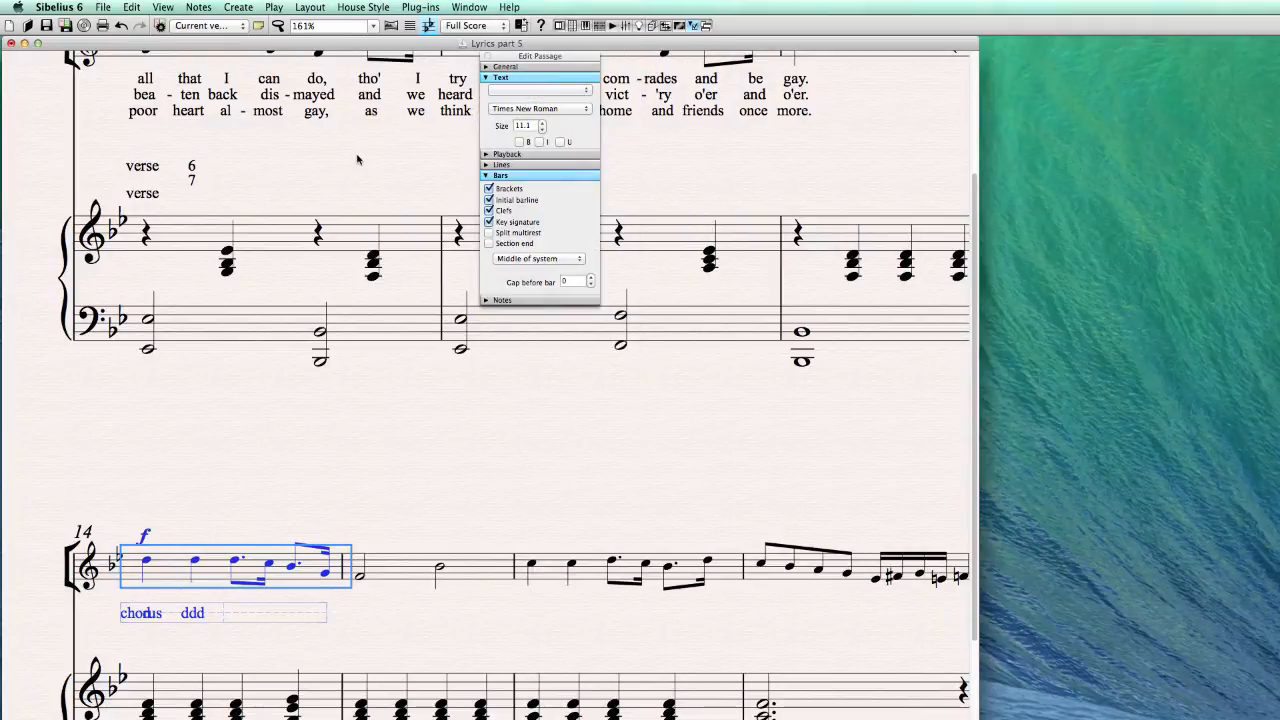
click(508, 92)
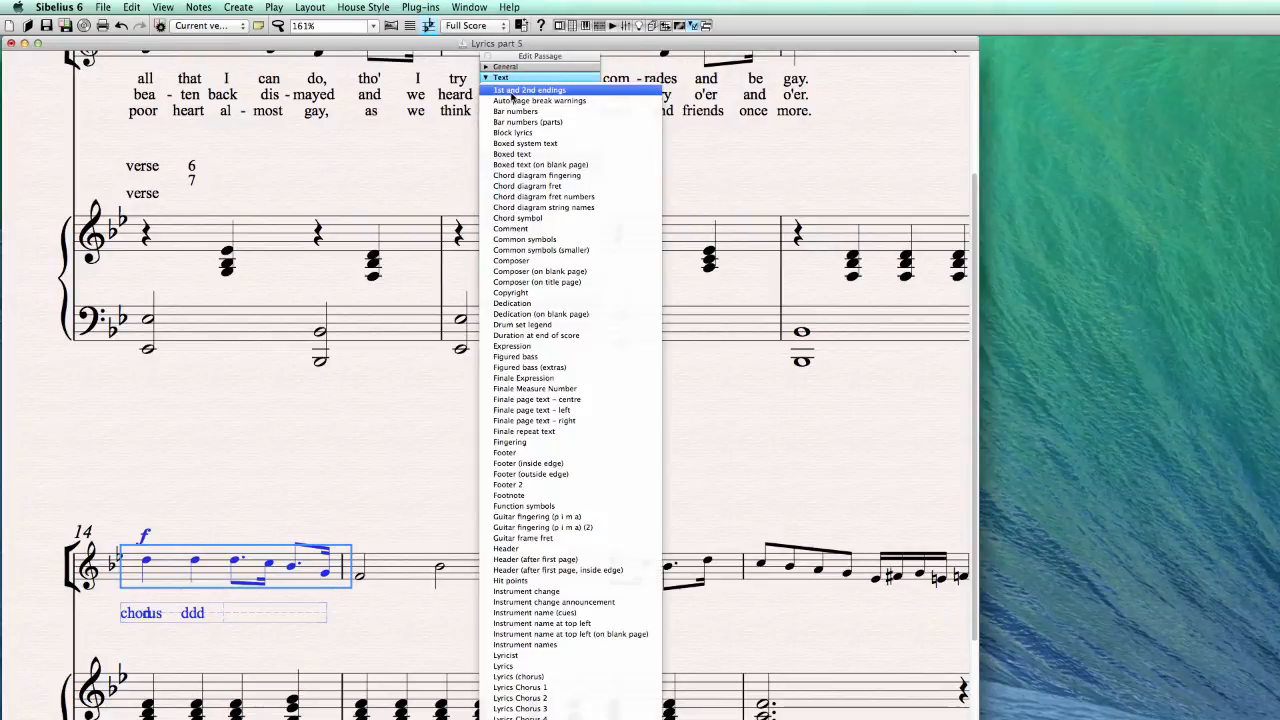
click(546, 688)
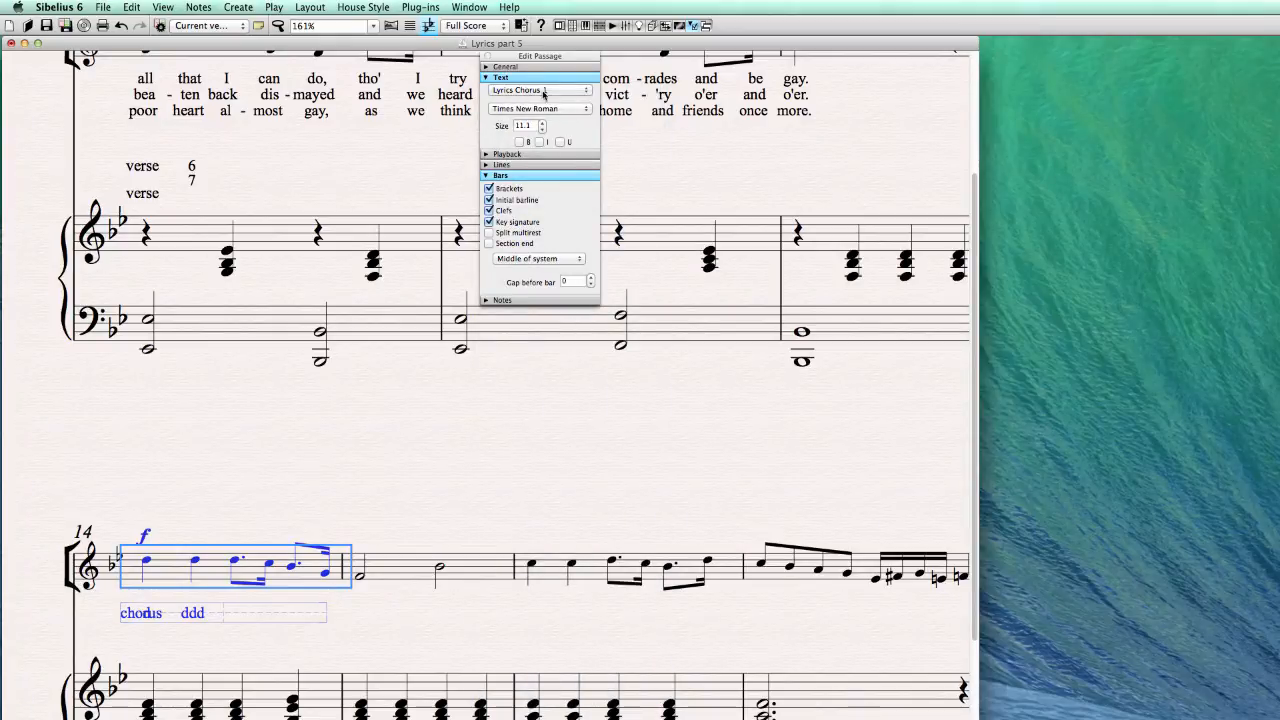
- Make the Lyrics Chorus 1 text style italic in its style definition
click(362, 6)
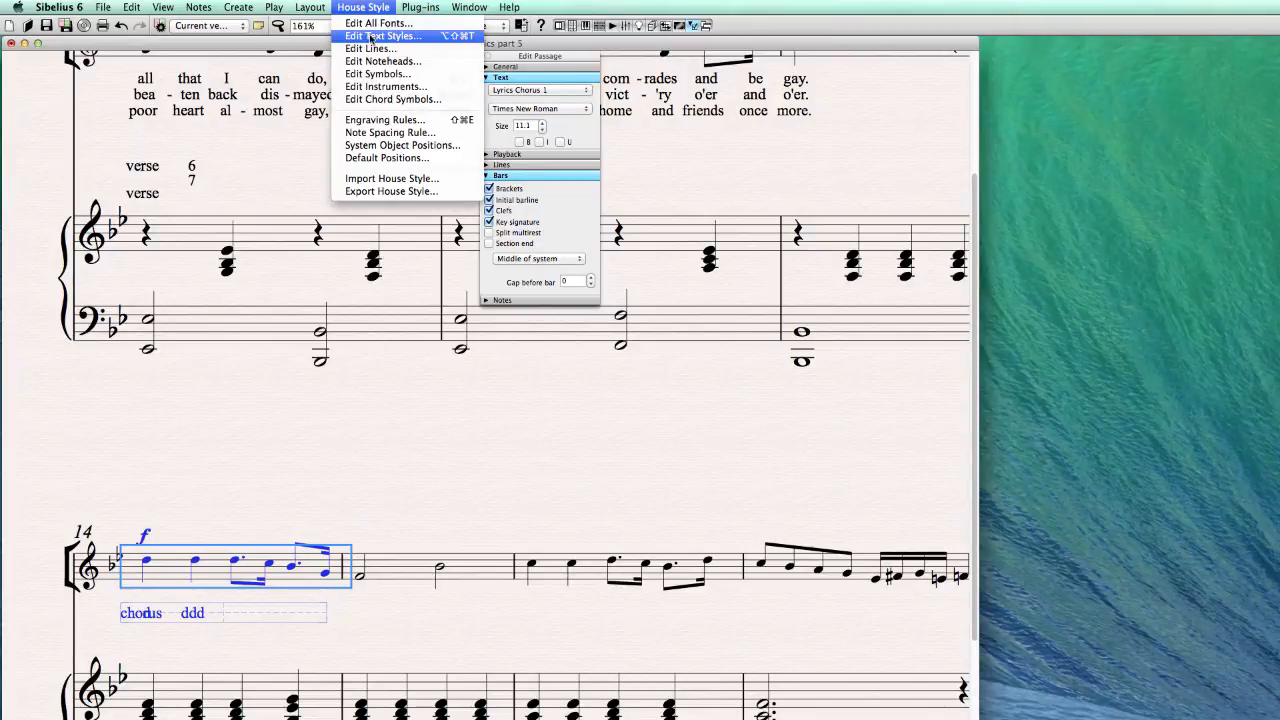
click(401, 38)
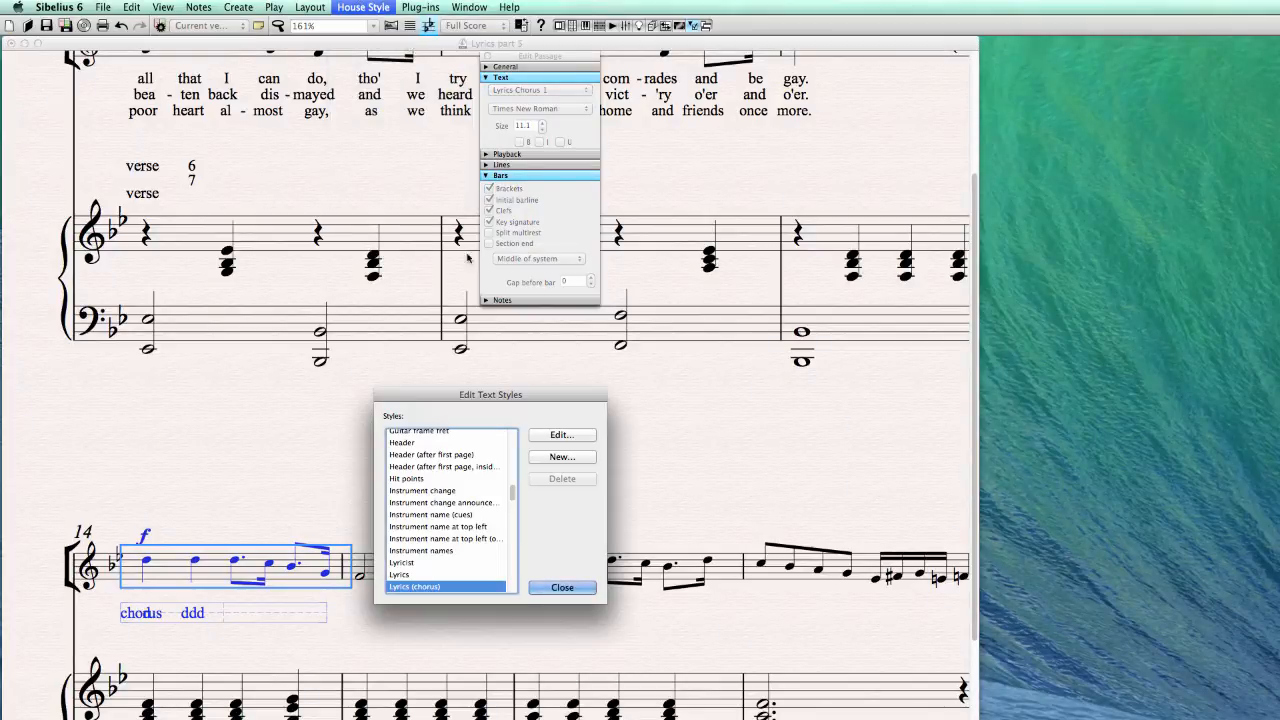
drag(448, 398, 285, 263)
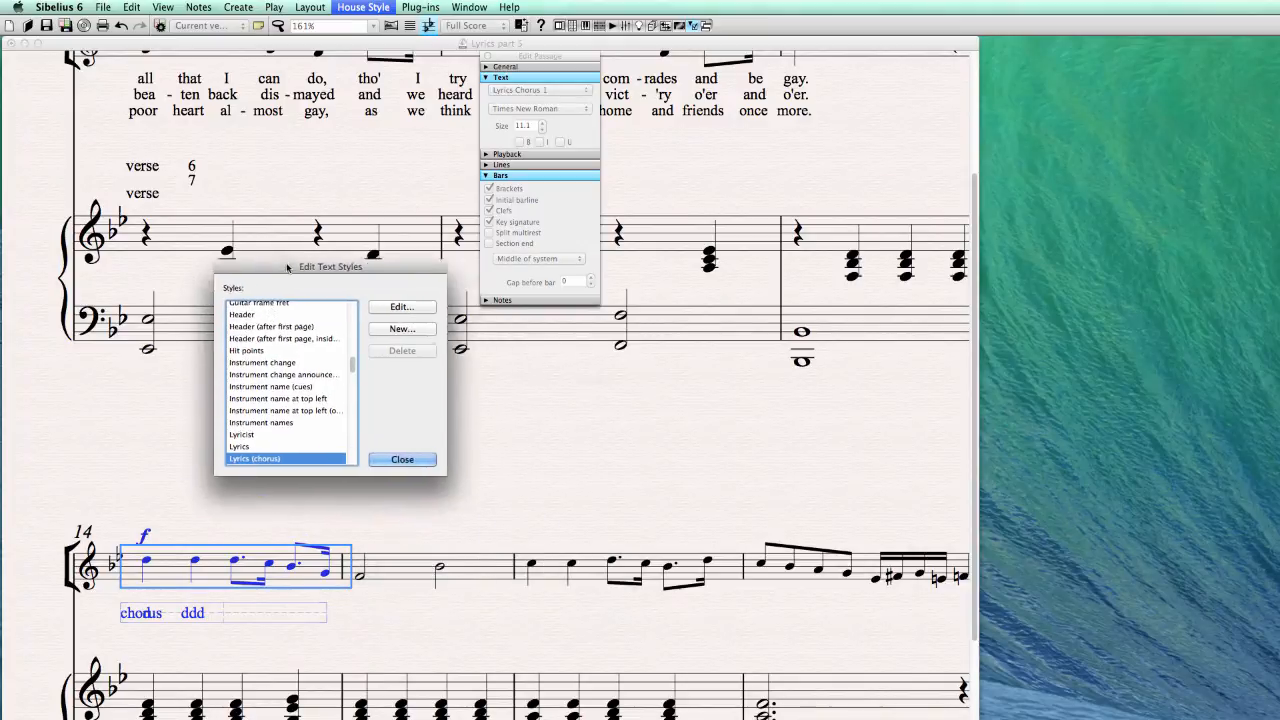
scroll(265, 436, down, 2)
click(268, 428)
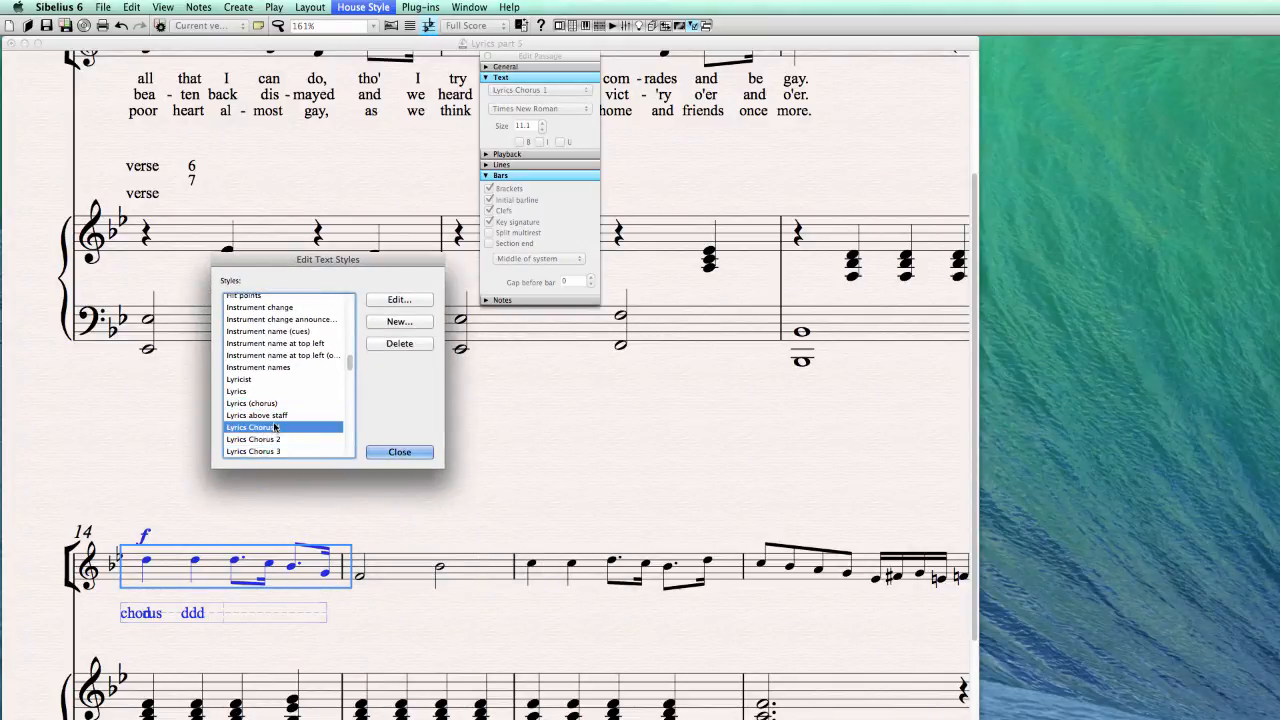
click(391, 300)
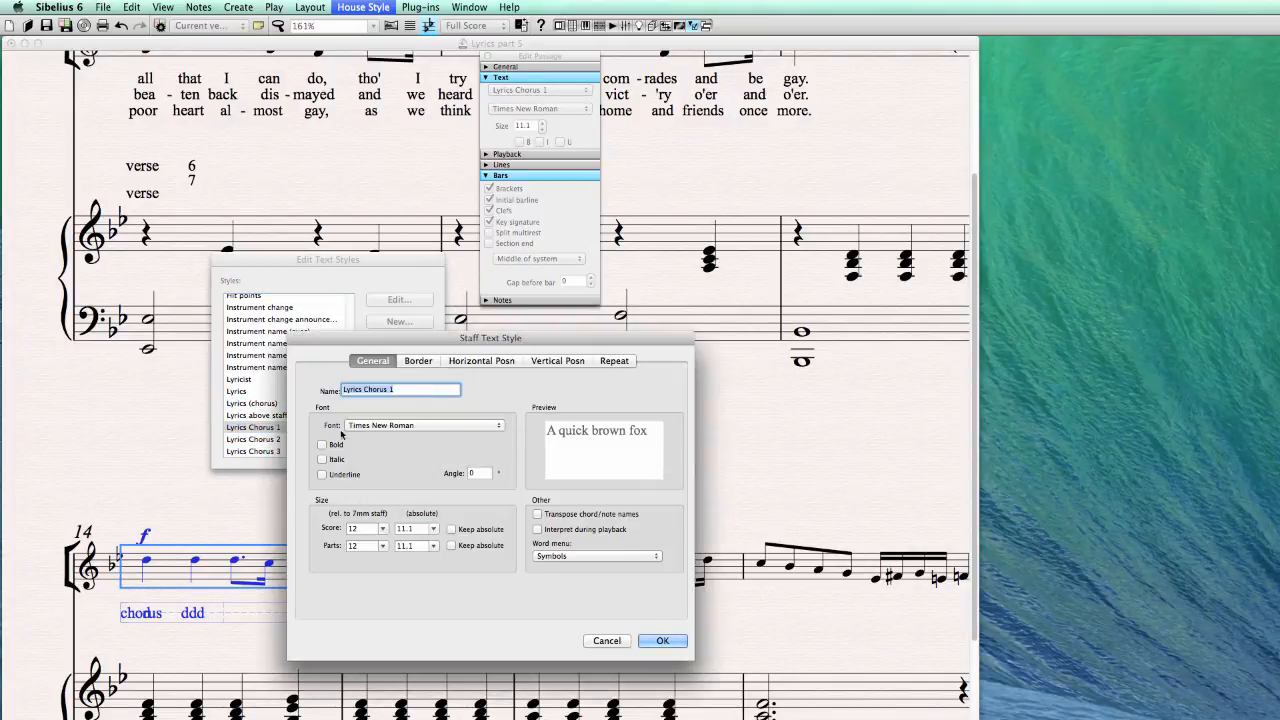
click(334, 460)
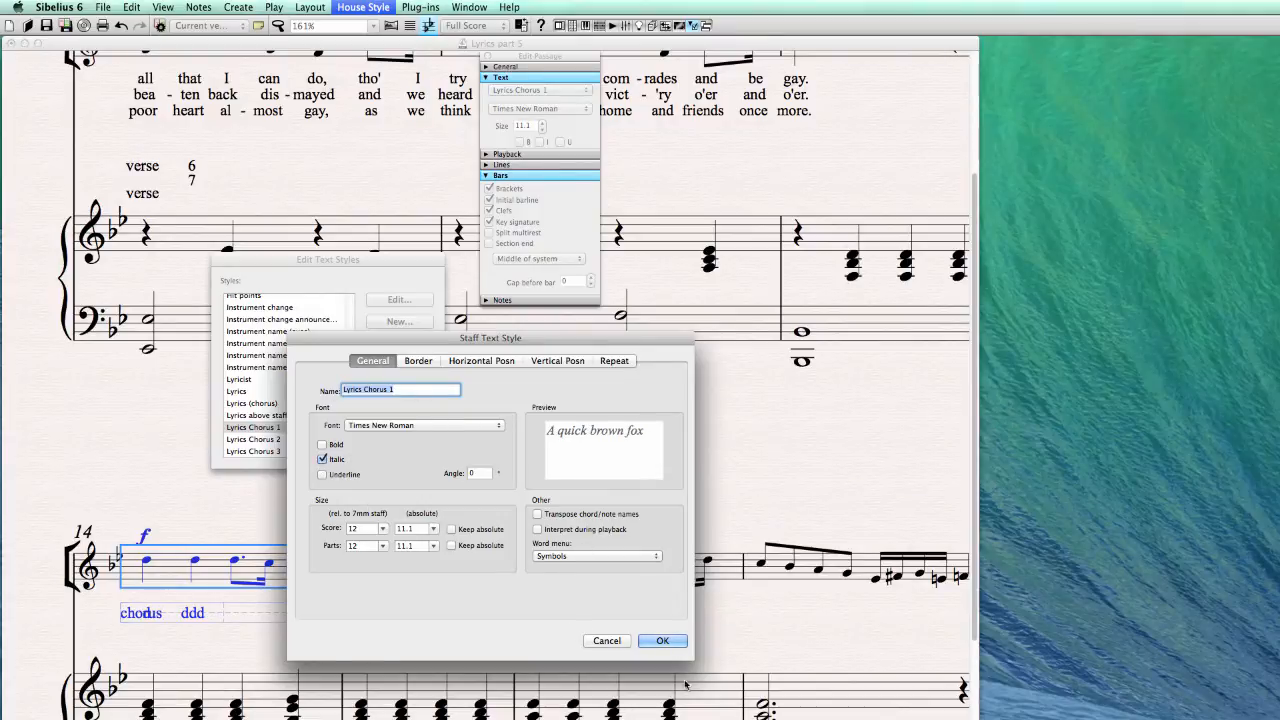
click(662, 641)
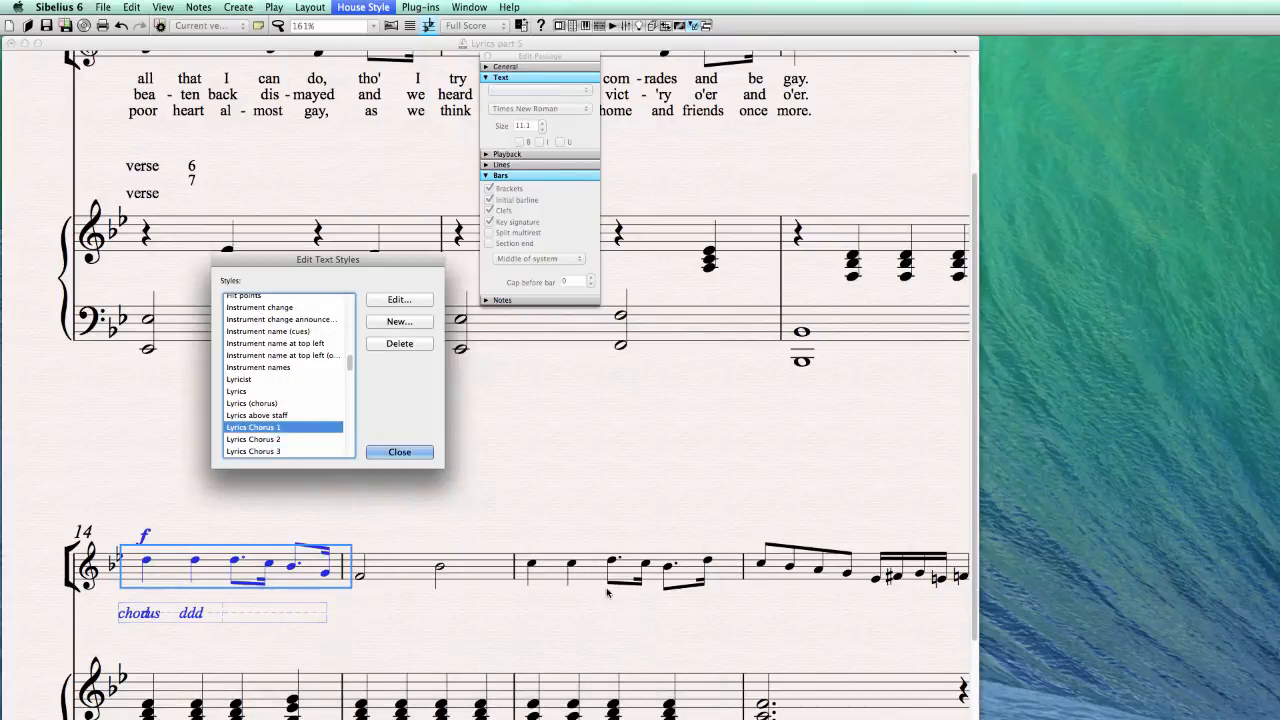
click(390, 458)
- Move the "chorus" lyric in bar 14 away from the overlapping stray "d" lyric and delete the "d"
click(208, 651)
click(140, 613)
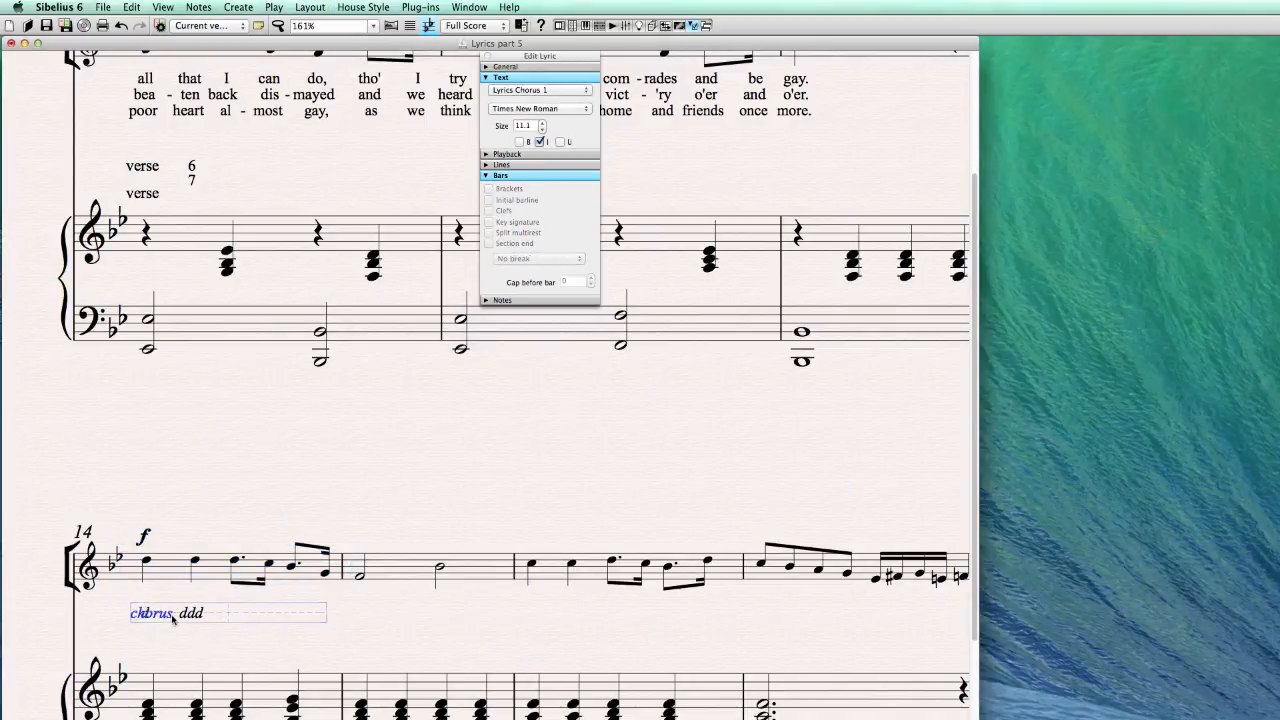
drag(140, 613, 157, 630)
click(145, 613)
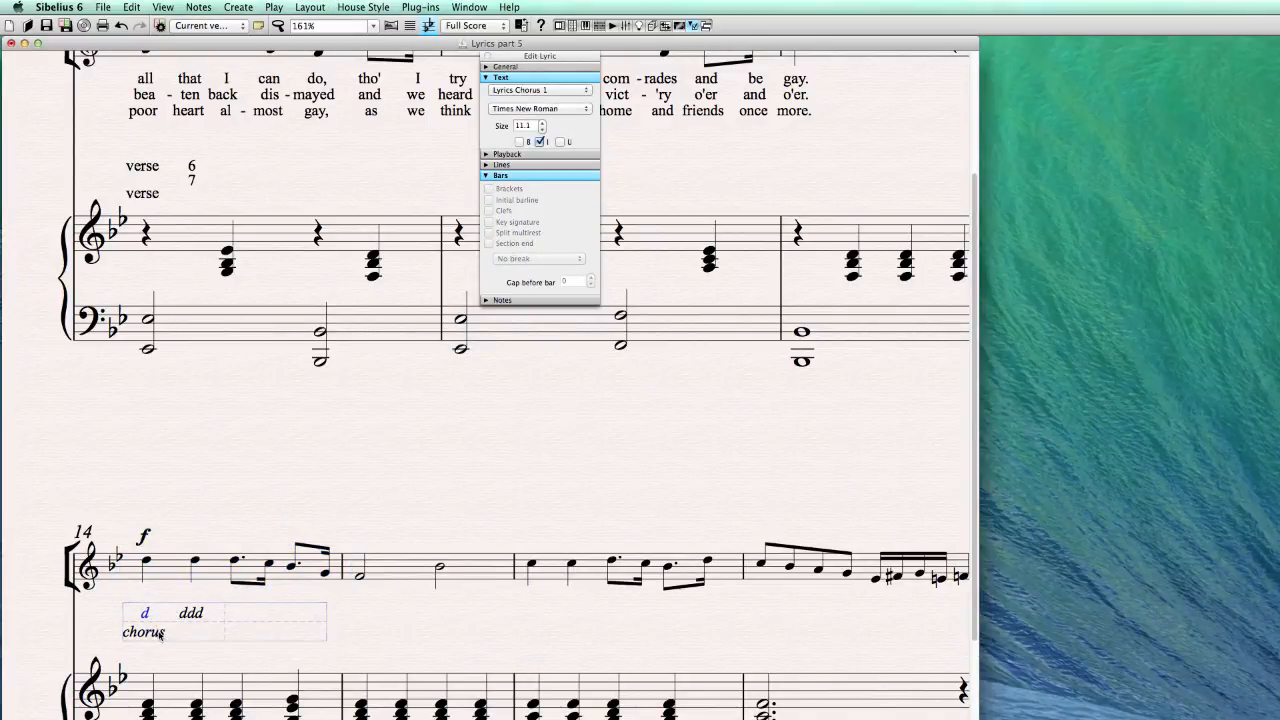
key(Delete)
- Reset the voice lyrics in bar 14 to their default position and select the "chorus" lyric
click(167, 574)
click(327, 6)
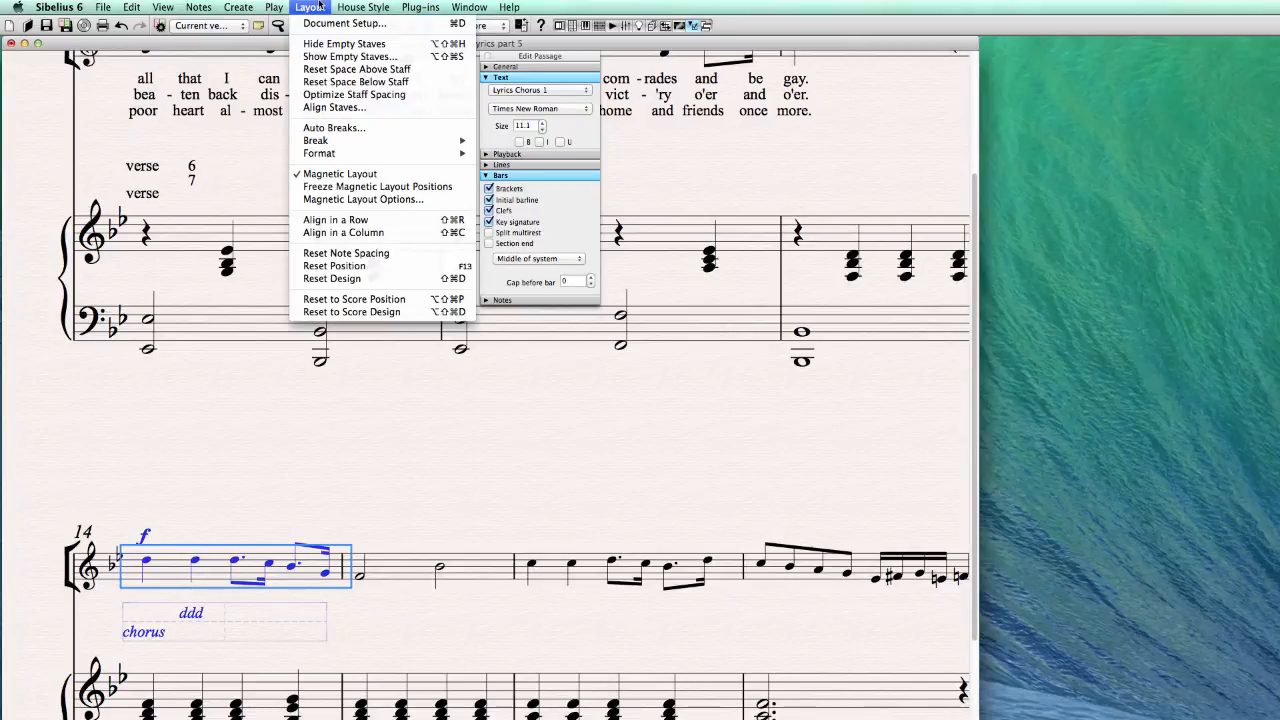
click(340, 268)
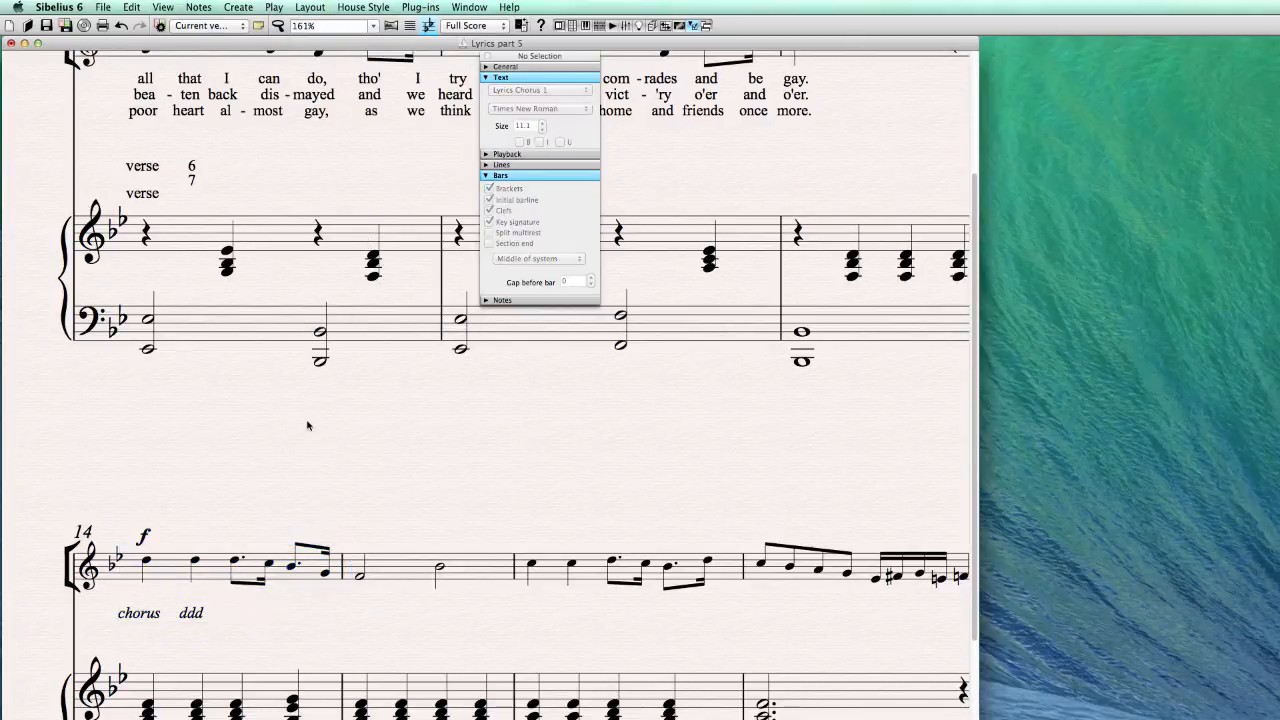
key(Escape)
click(125, 614)
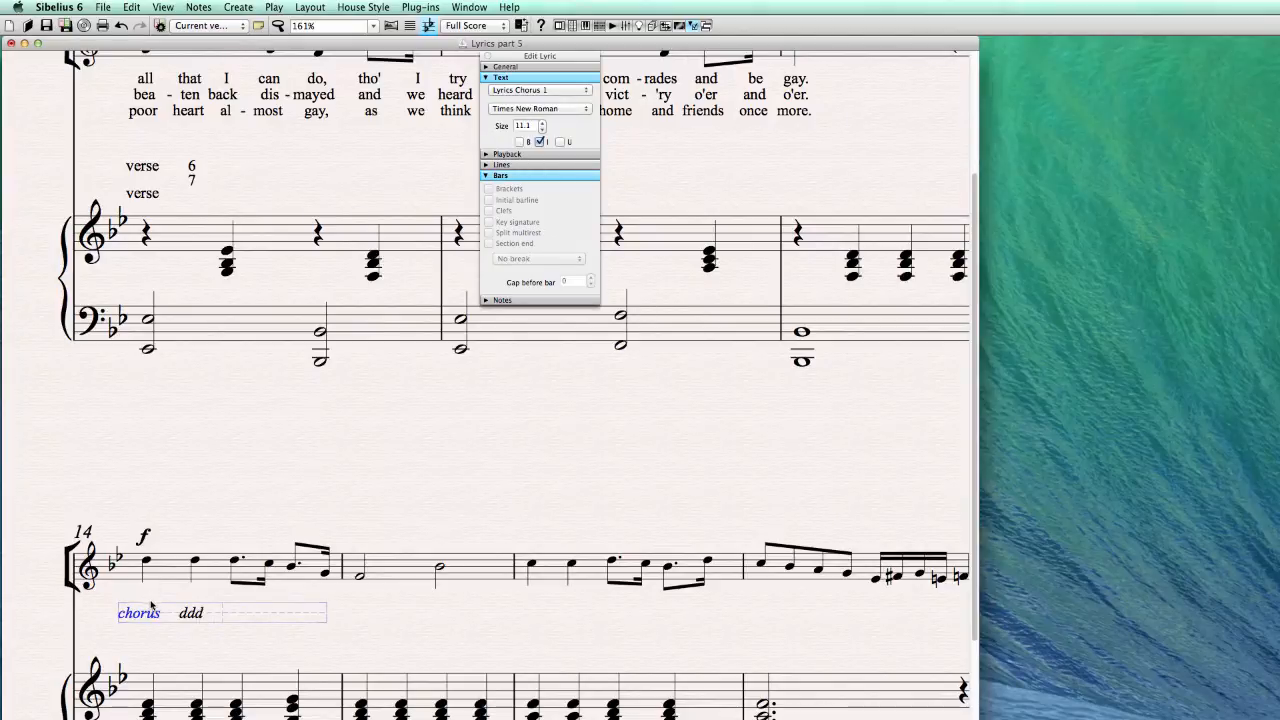
- Inspect the default positions of the Lyrics above staff, Lyrics and Lyrics (chorus) text styles, then leave the settings unsaved
scroll(220, 578, up, 5)
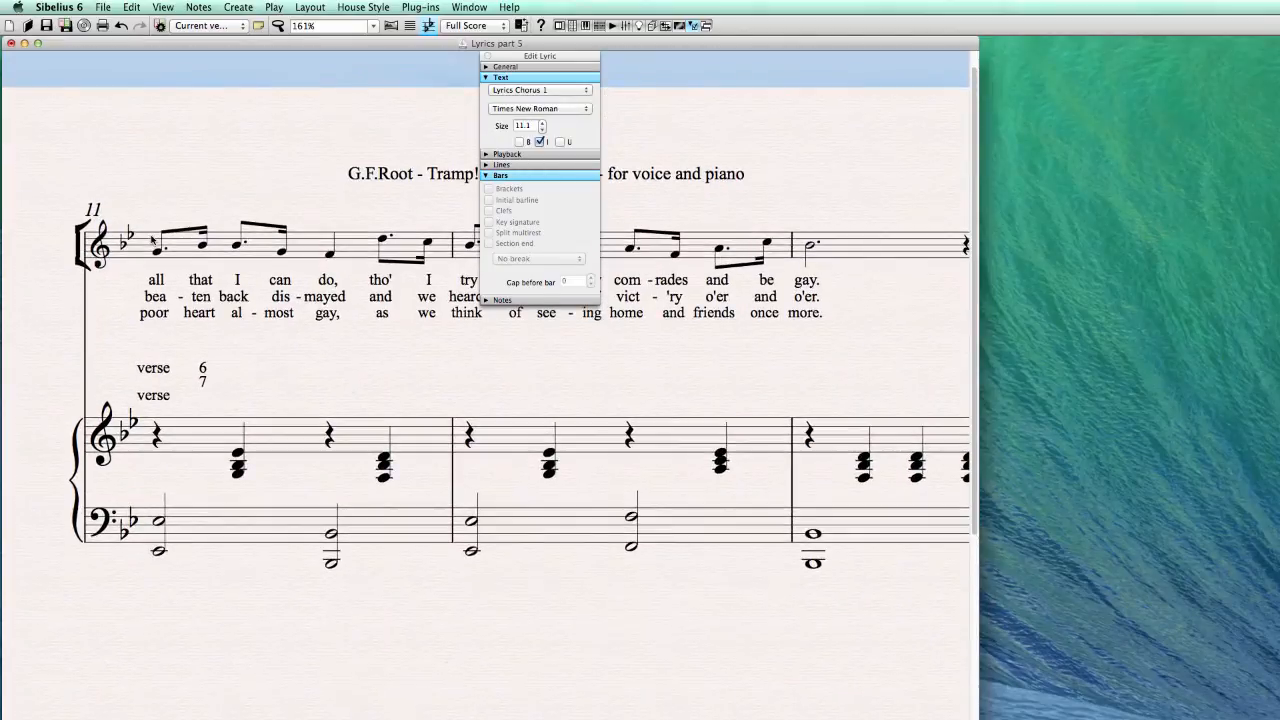
click(421, 8)
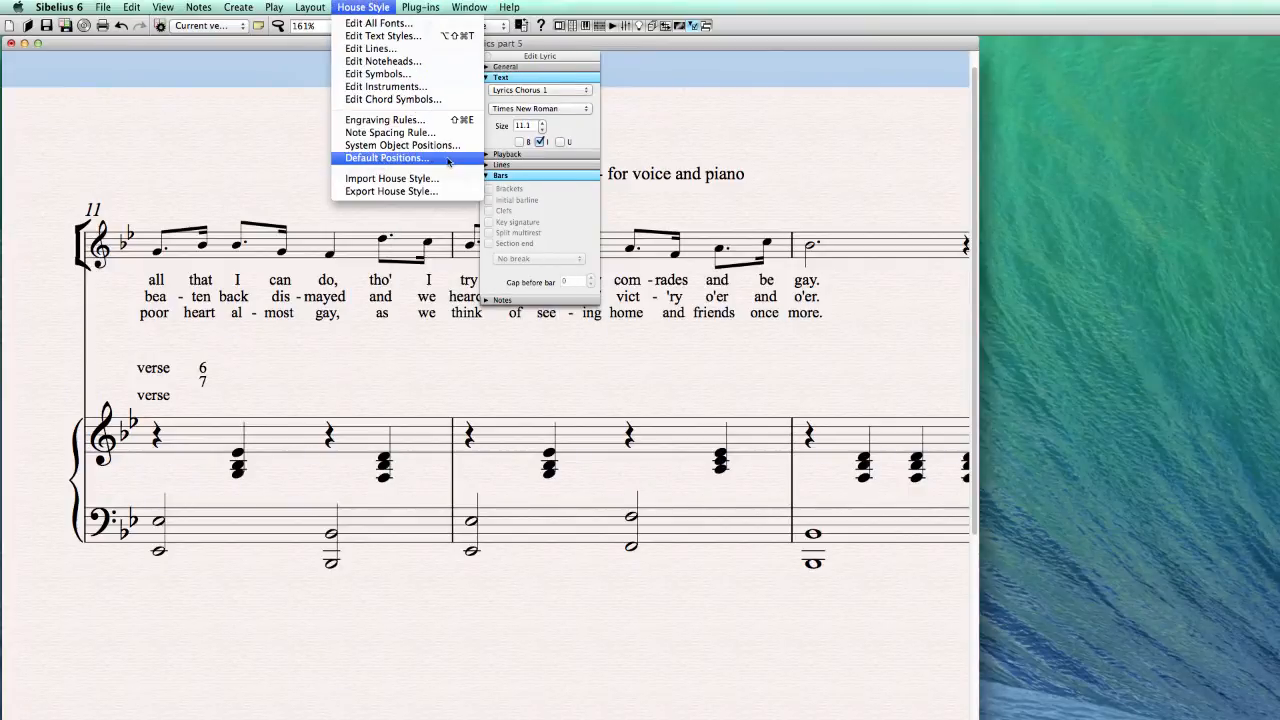
click(448, 162)
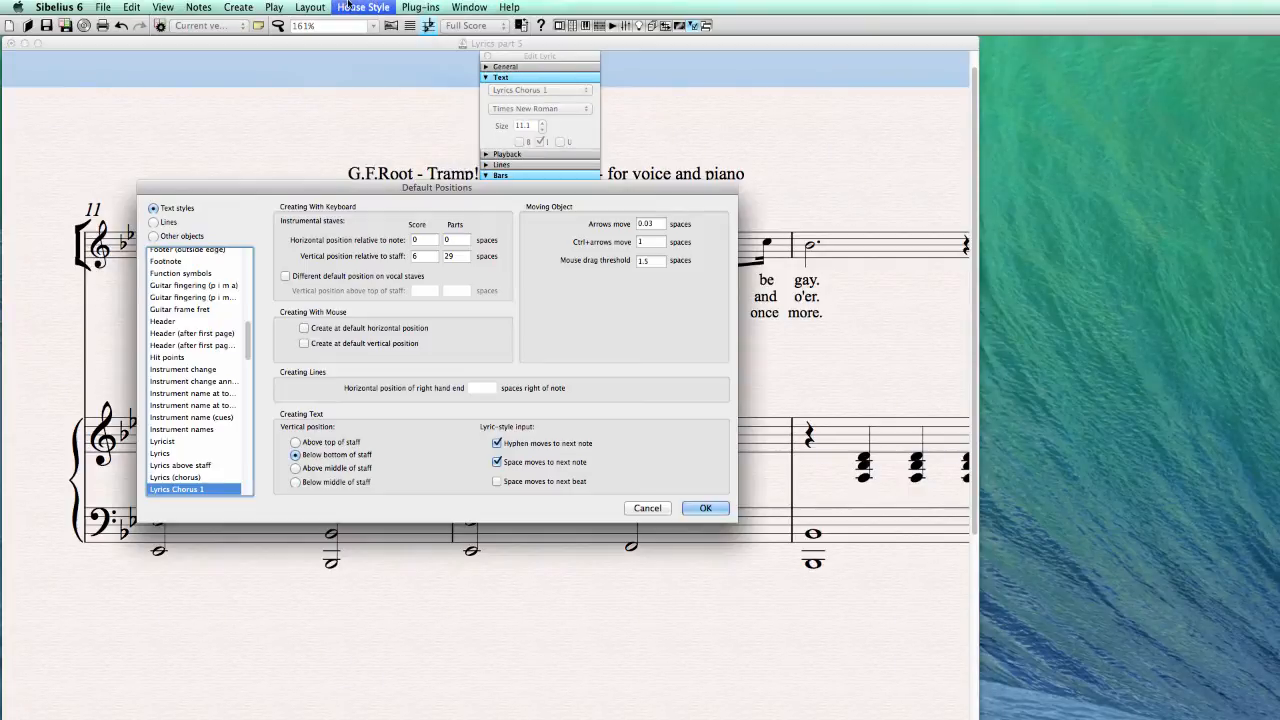
click(171, 468)
click(168, 453)
click(181, 479)
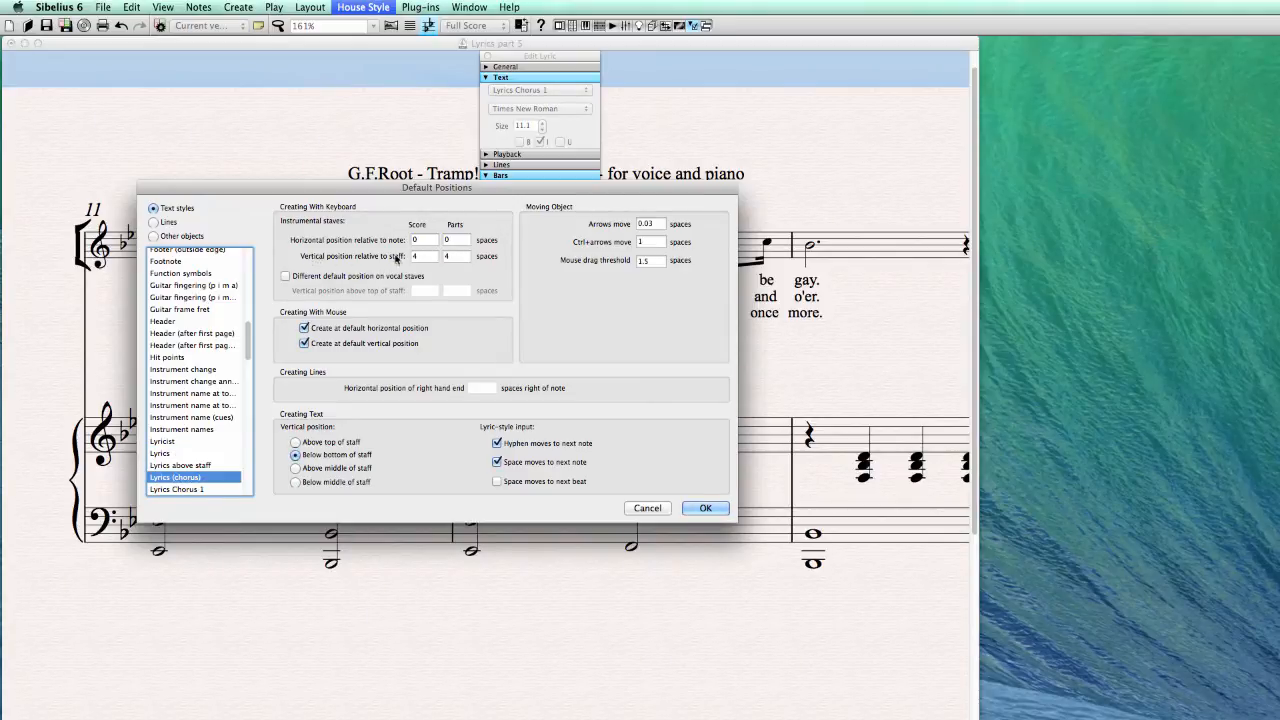
click(431, 256)
click(646, 508)
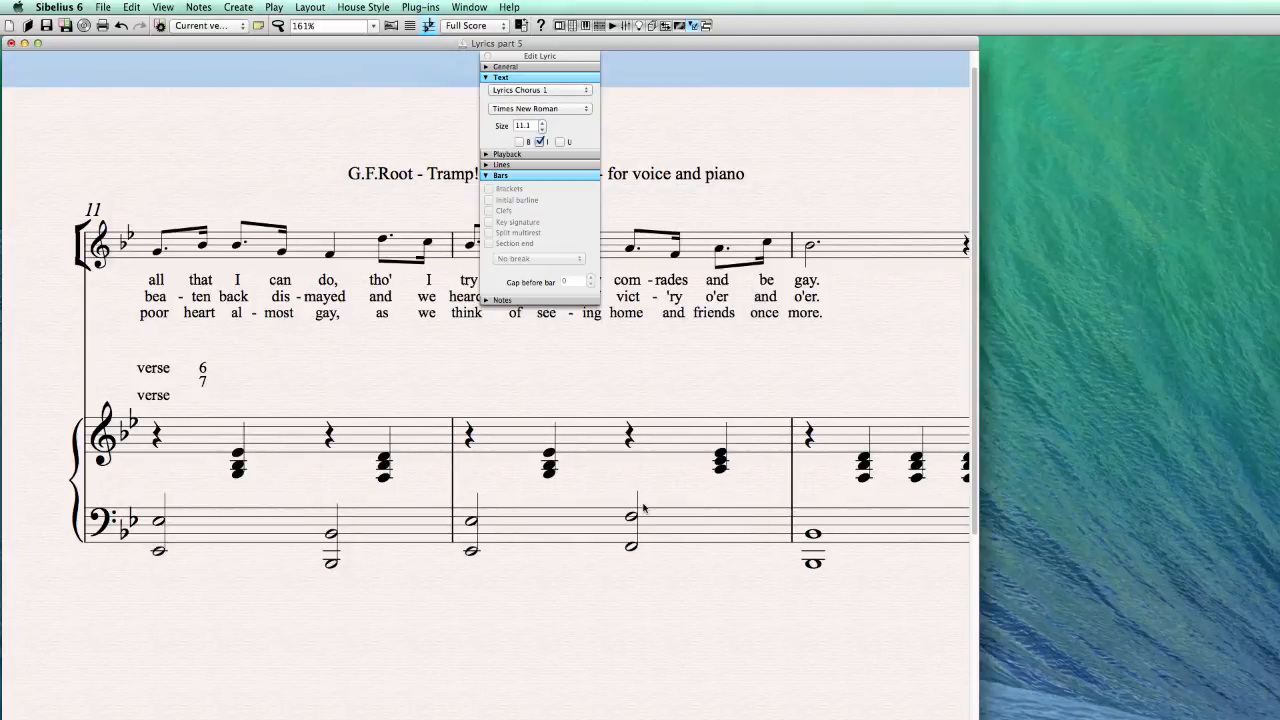
- Check which text styles the verse lyrics in bar 11 and the "chorus" lyric in bar 14 use
drag(544, 63, 541, 79)
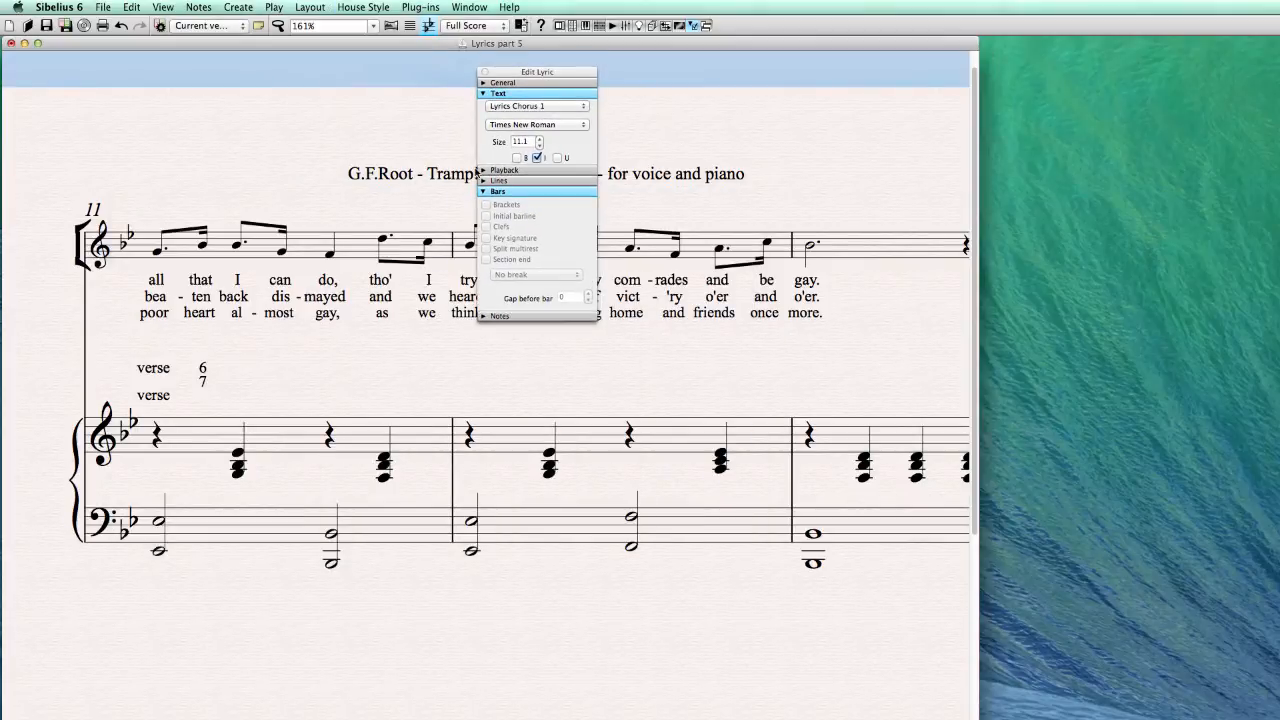
click(200, 281)
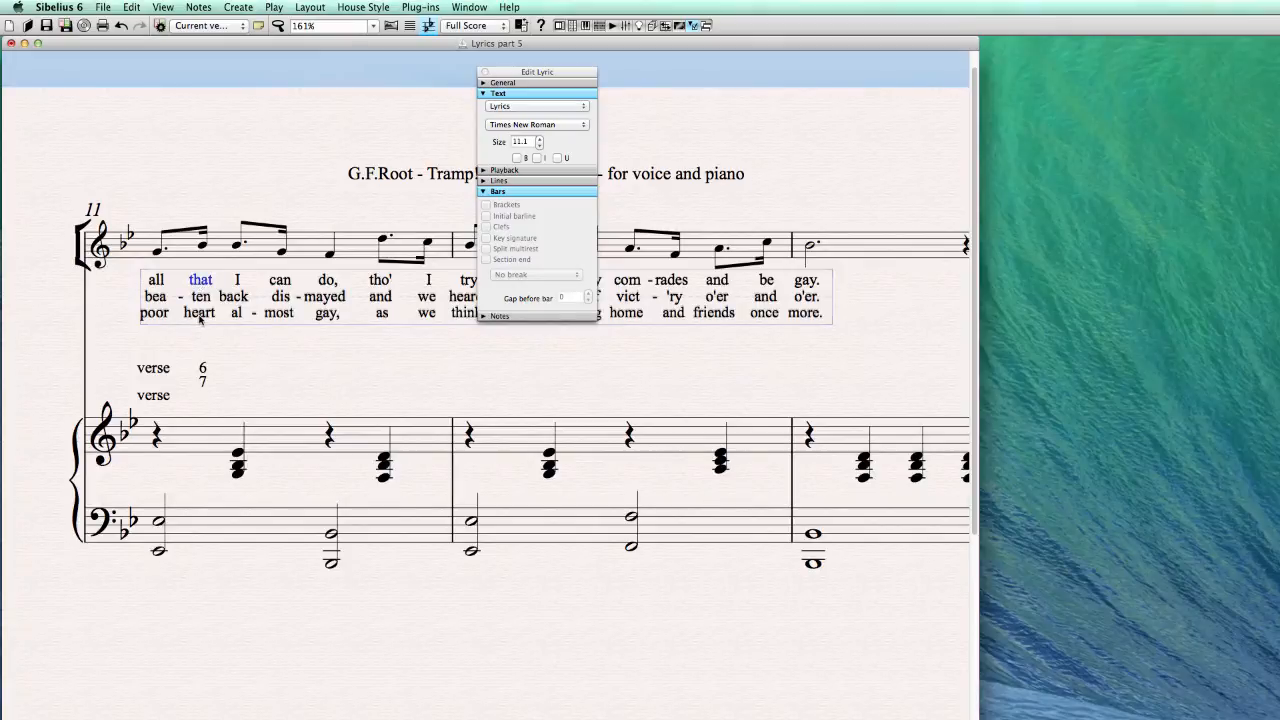
click(200, 314)
scroll(324, 456, down, 5)
click(163, 524)
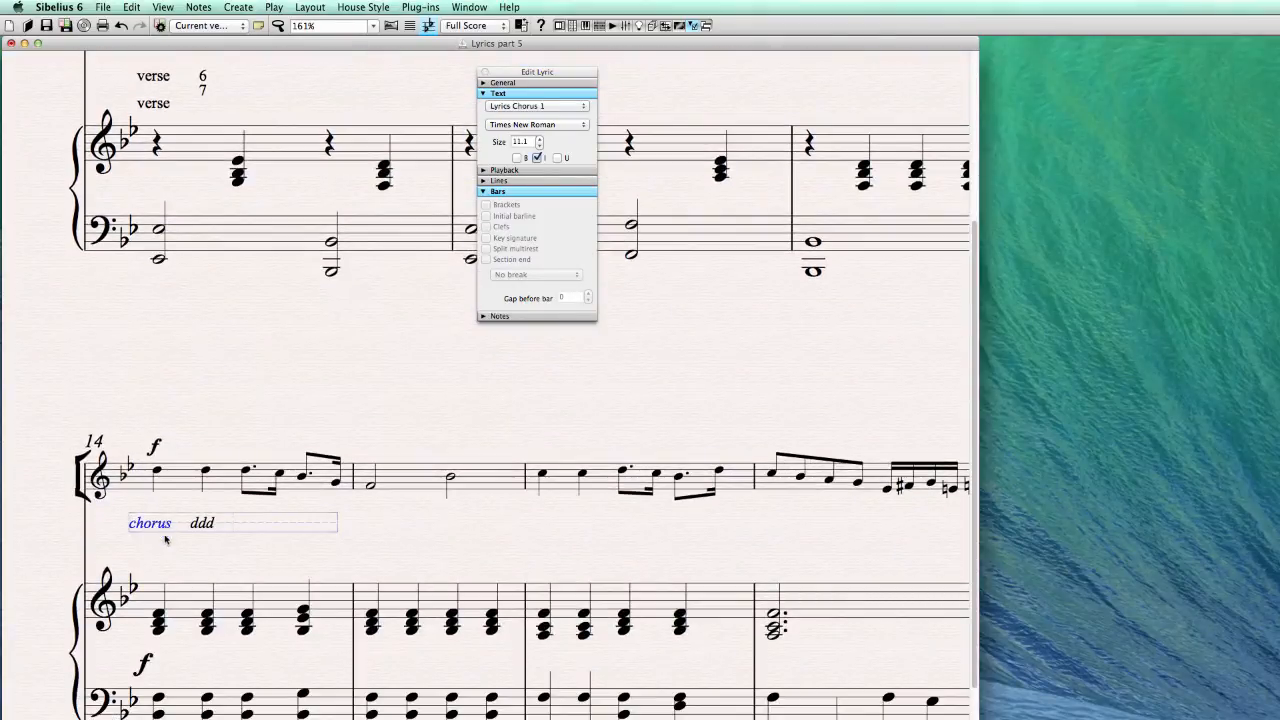
- Try italic on the Lyrics above staff text style and discard the edit
click(356, 7)
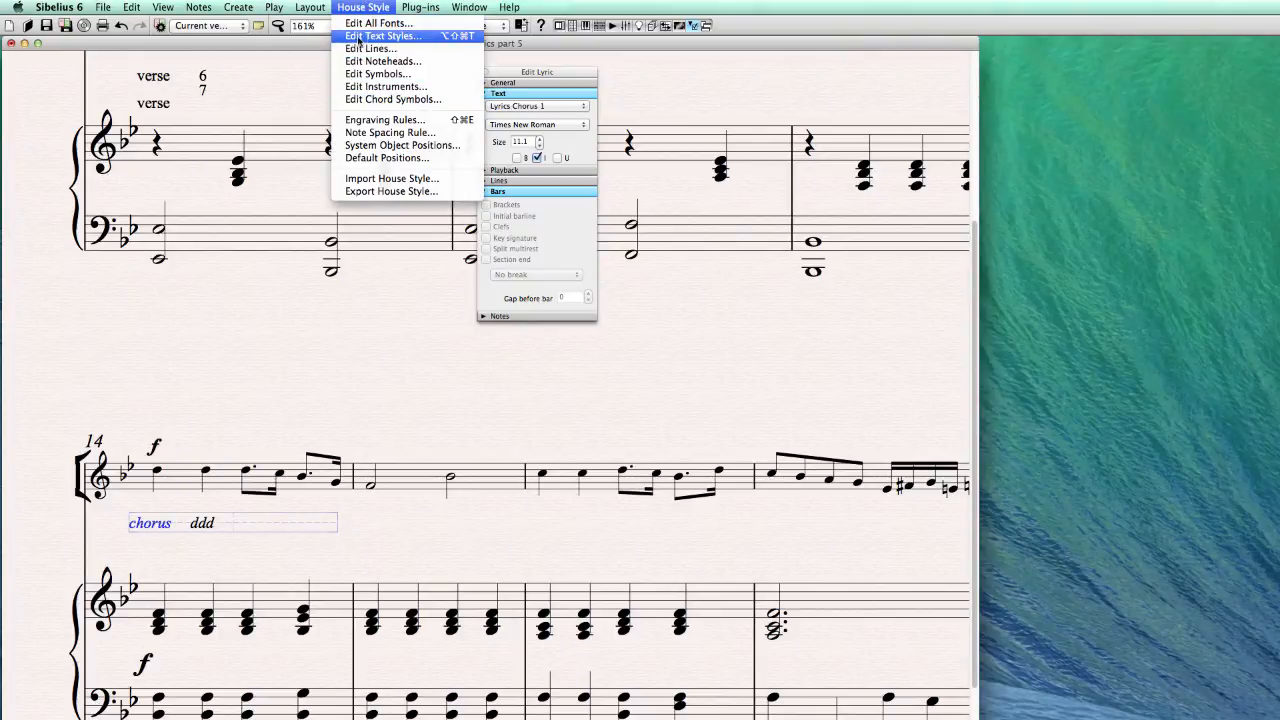
click(359, 37)
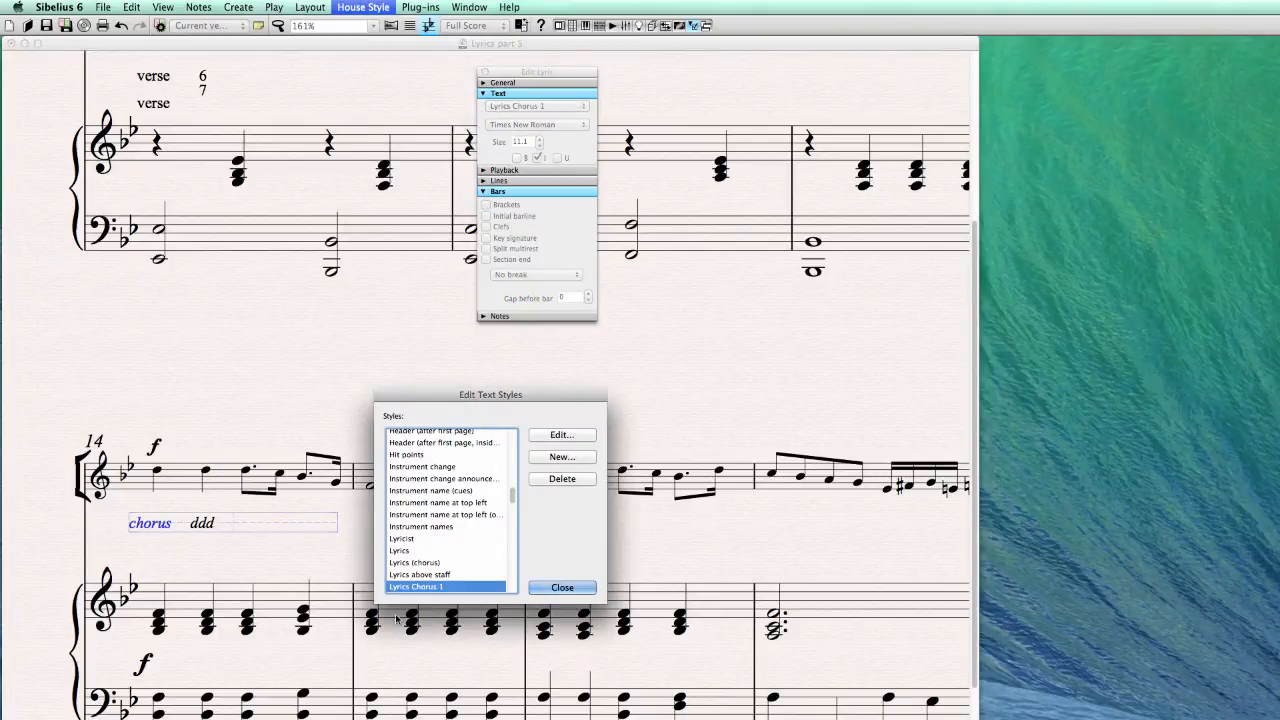
click(420, 575)
click(560, 437)
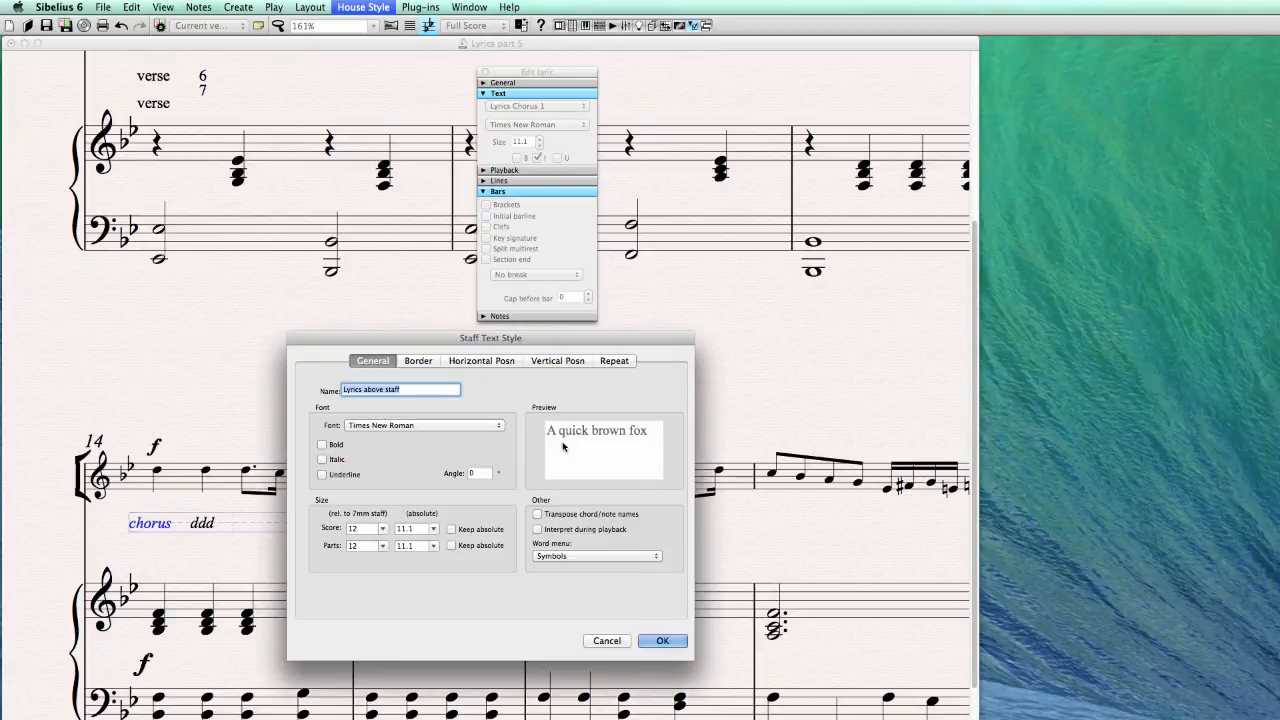
click(322, 459)
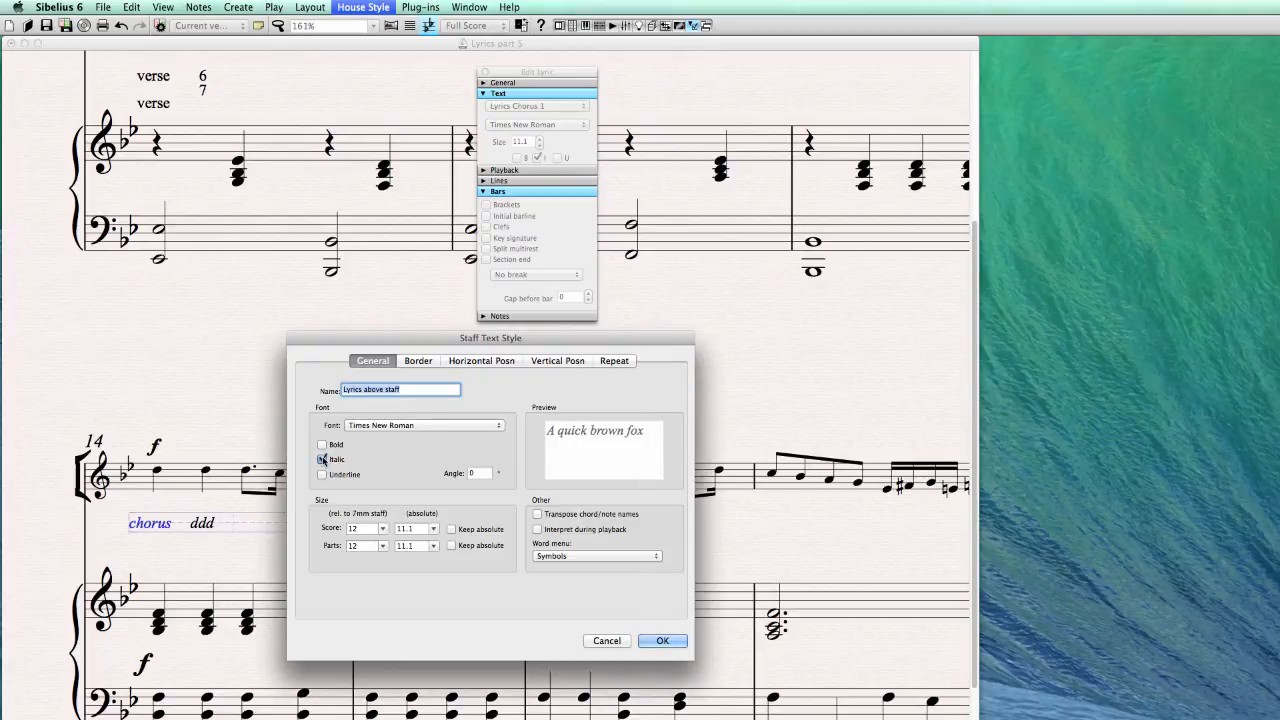
click(597, 645)
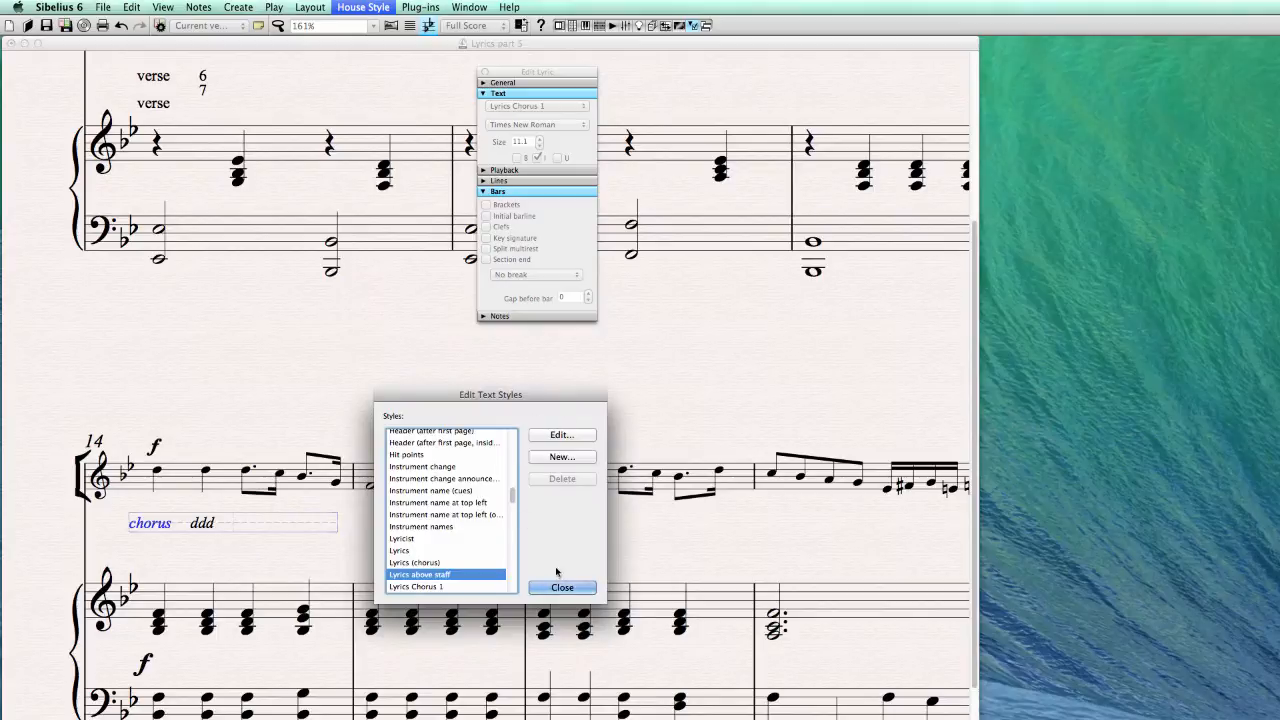
click(562, 587)
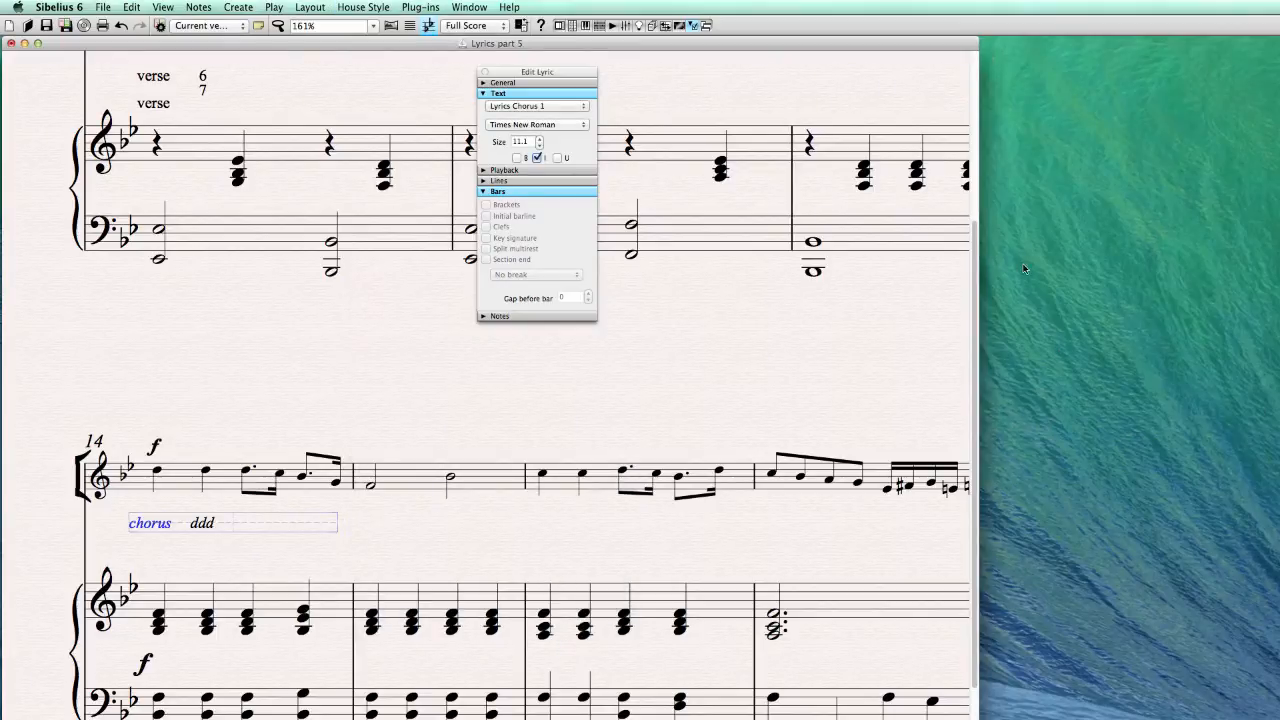
- Delete the two extra "verse" lyrics and the "6" and "7" lyrics below the verse lines in bar 11
click(770, 386)
drag(345, 397, 343, 643)
drag(315, 348, 354, 457)
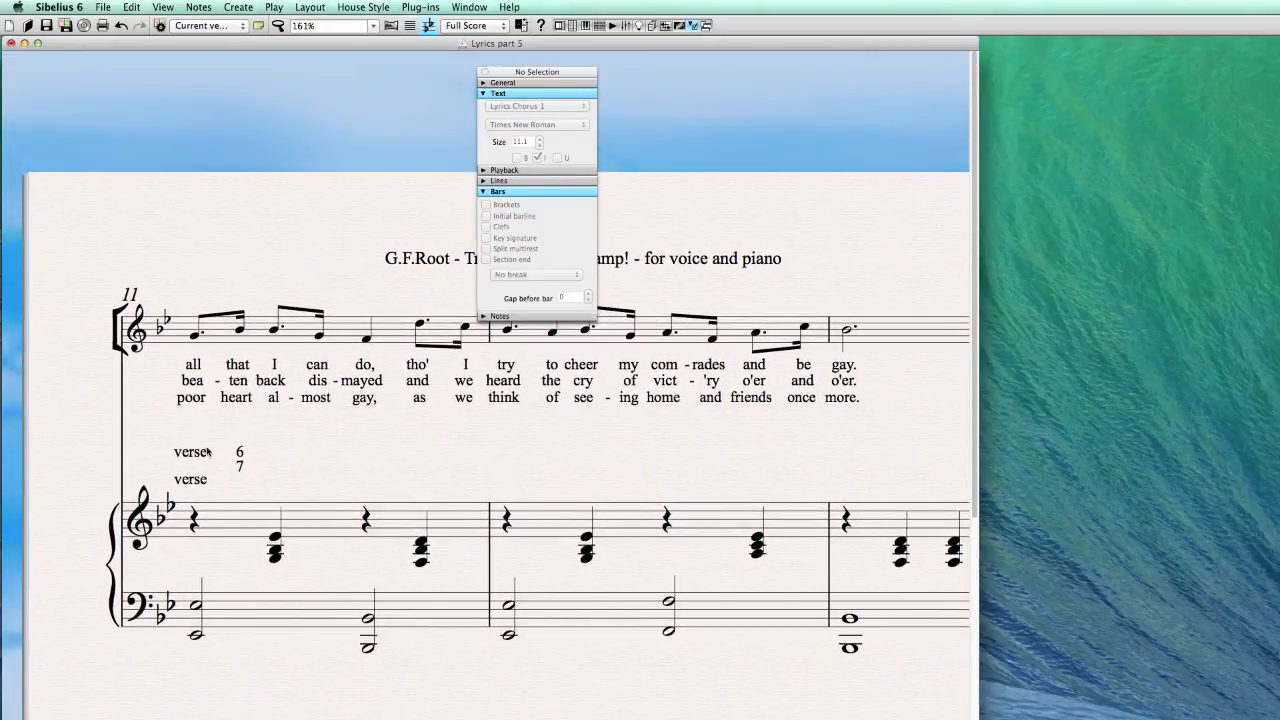
click(205, 453)
key(Delete)
click(203, 477)
key(Delete)
click(239, 452)
key(Delete)
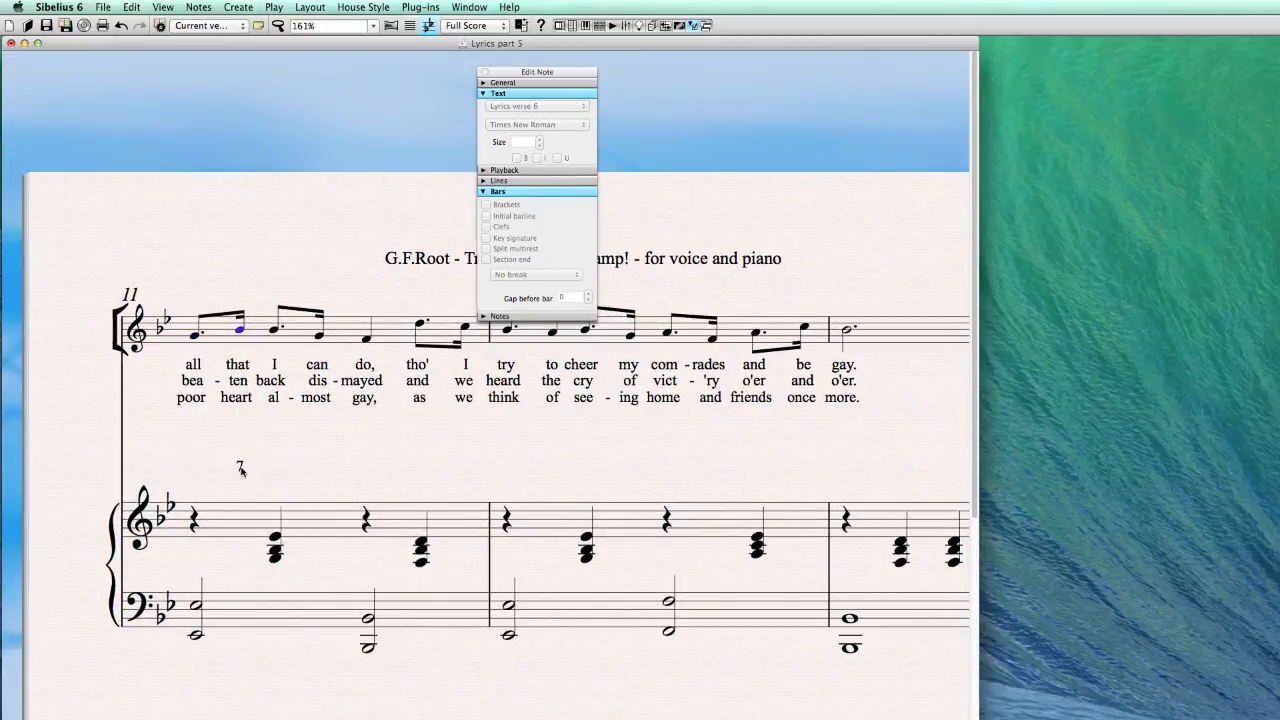
click(240, 465)
key(Delete)
click(292, 471)
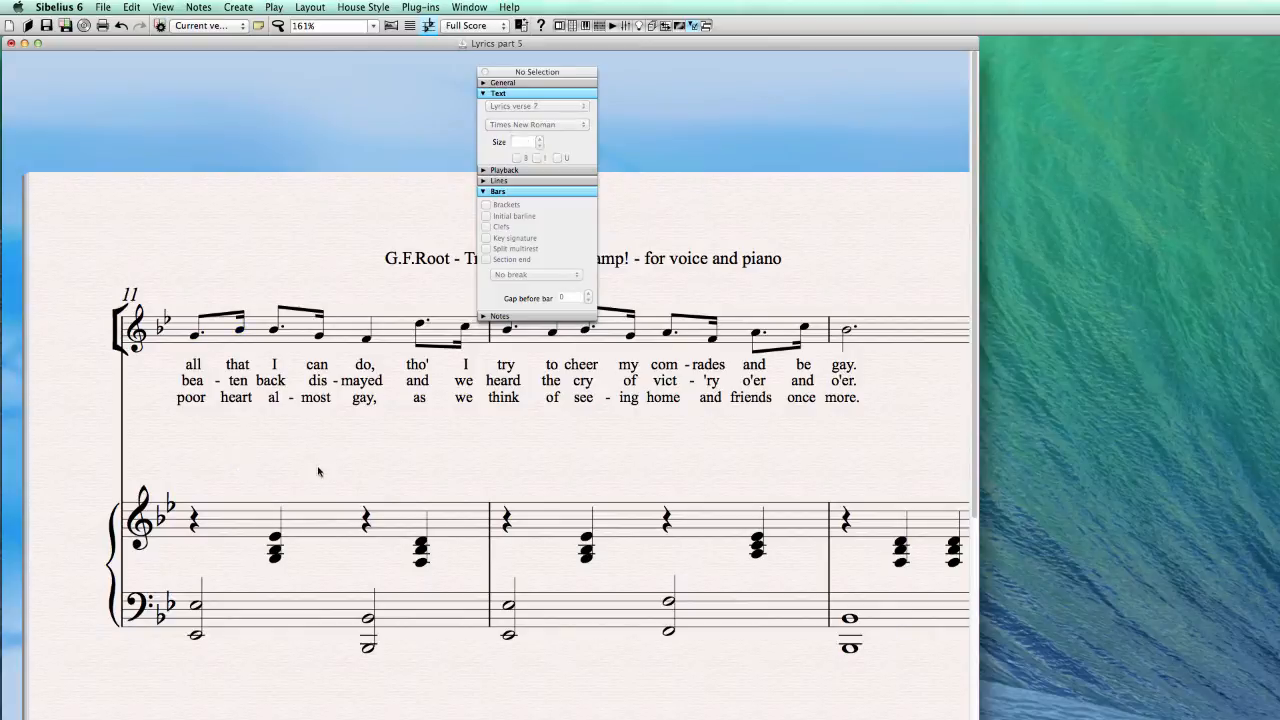
- Check the text styles of the second and third verse lyrics "bea" and "poor" in bar 11
click(354, 337)
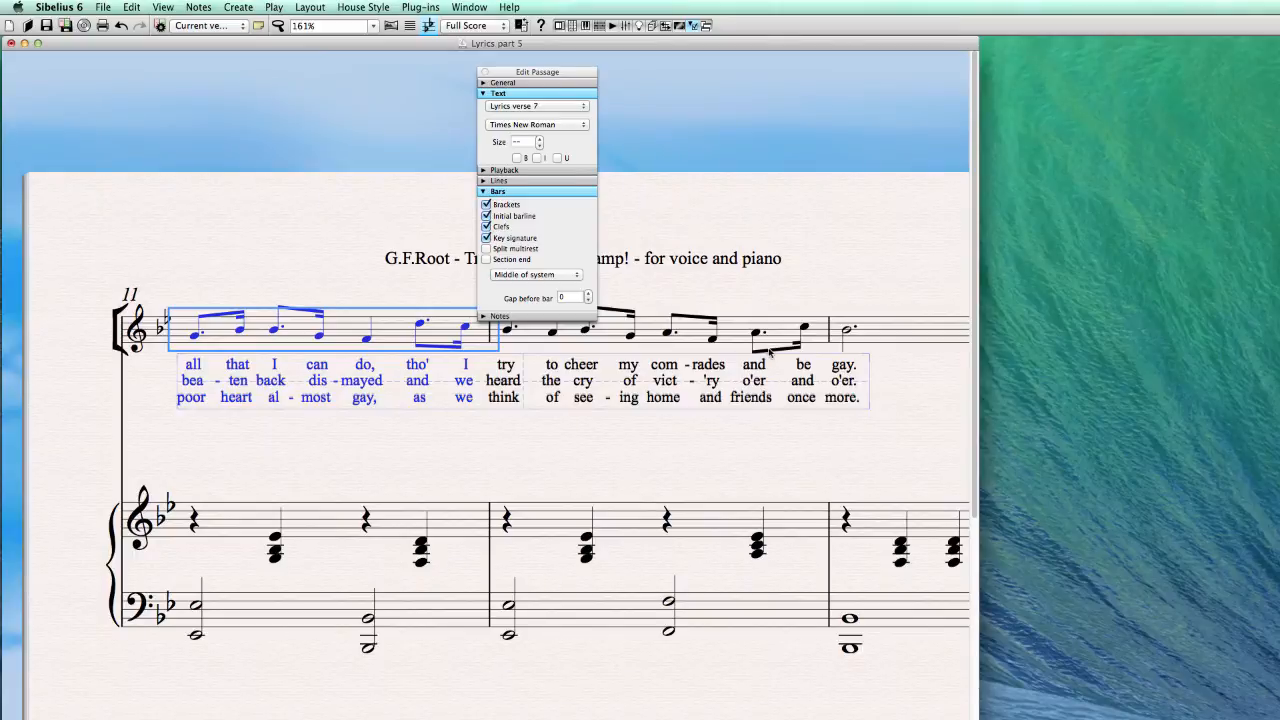
click(192, 380)
click(189, 398)
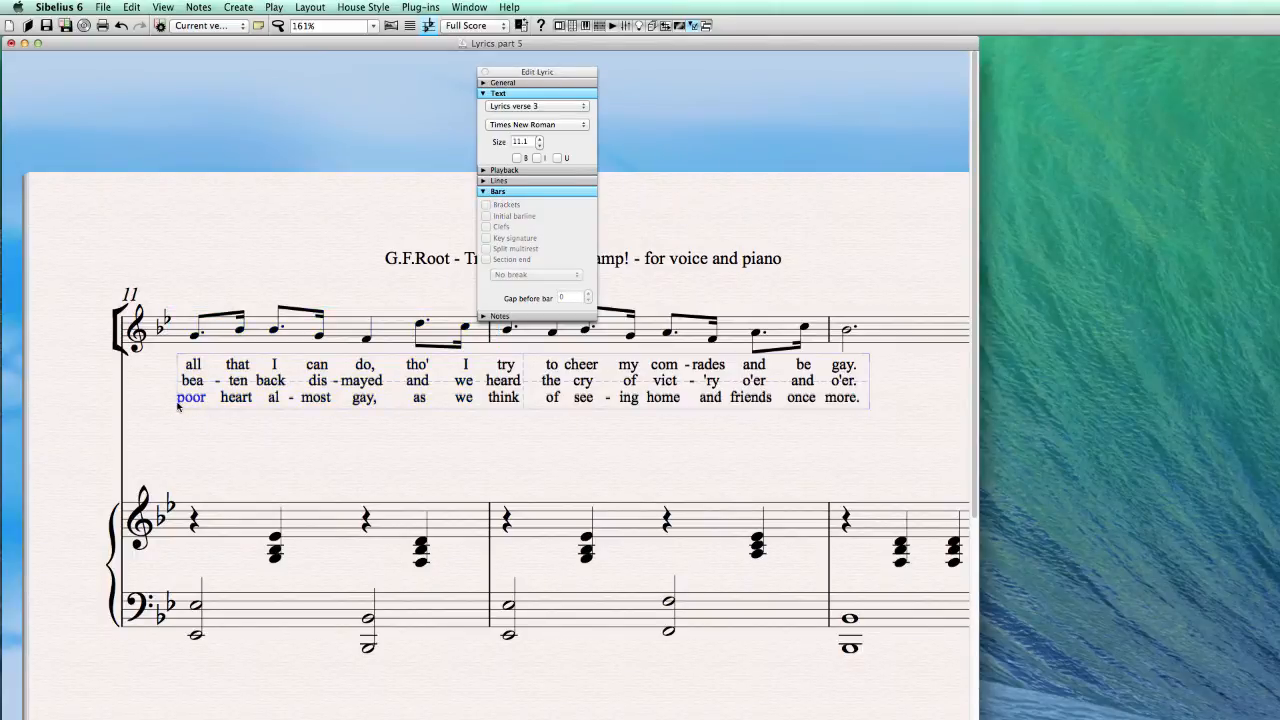
click(225, 450)
- Add verse numbers to the lyric lines in bar 11 of the voice staff with the Add Verse Numbers plug-in
click(330, 329)
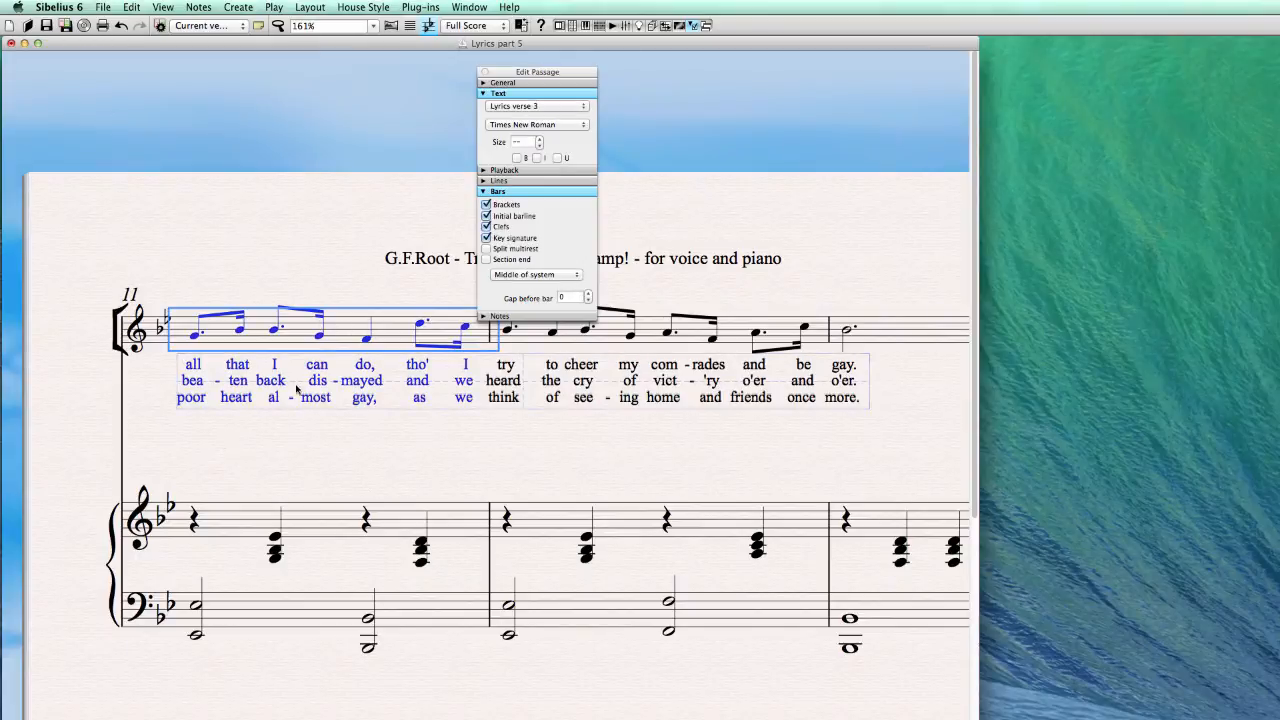
click(421, 7)
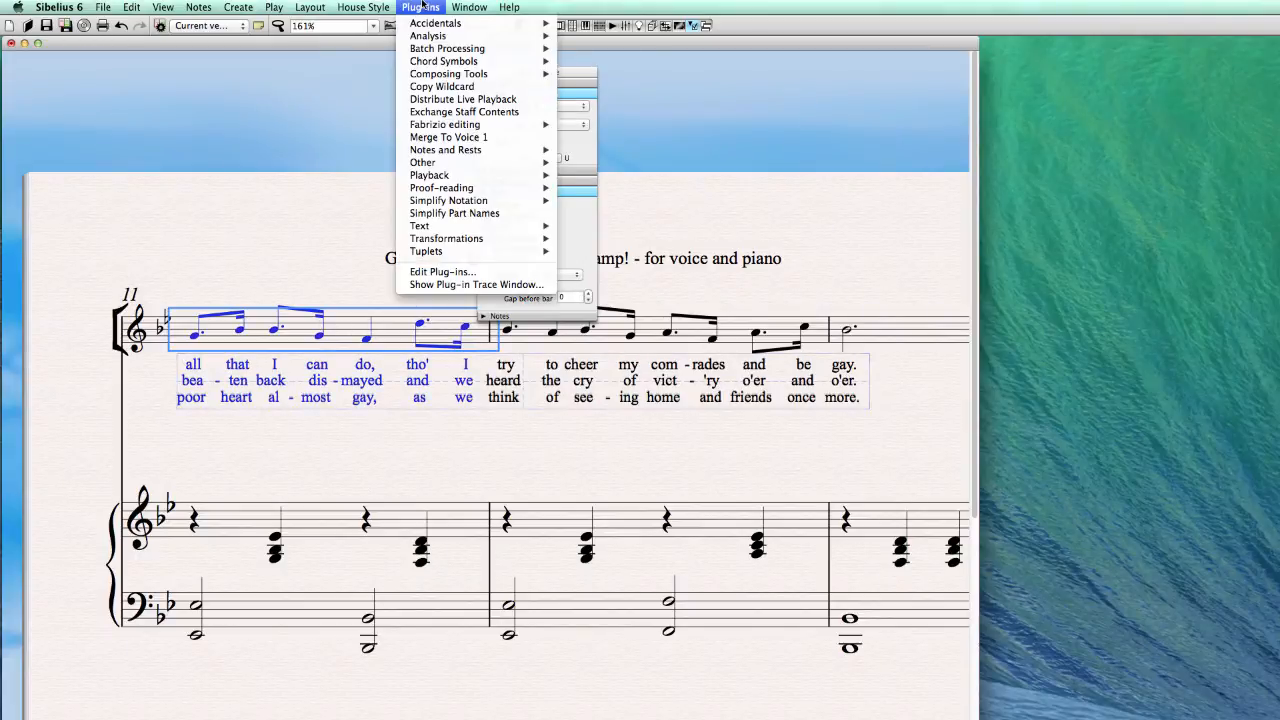
mouse_move(447, 229)
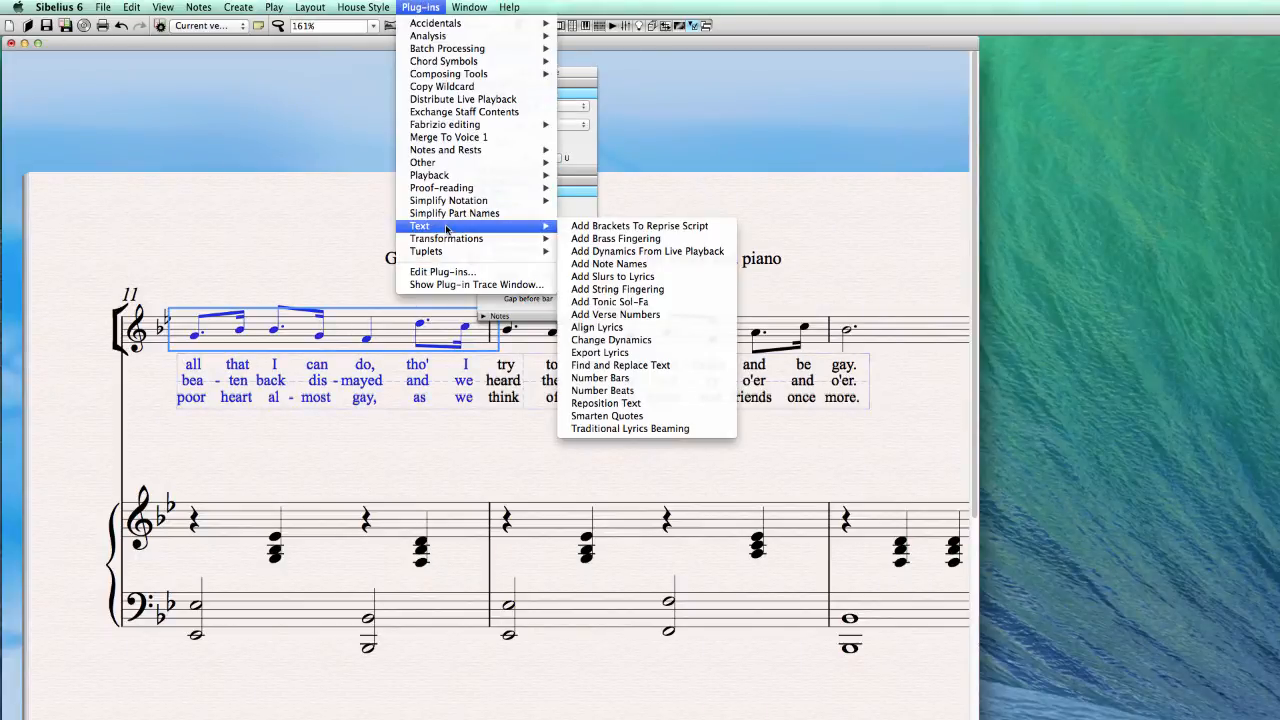
click(665, 316)
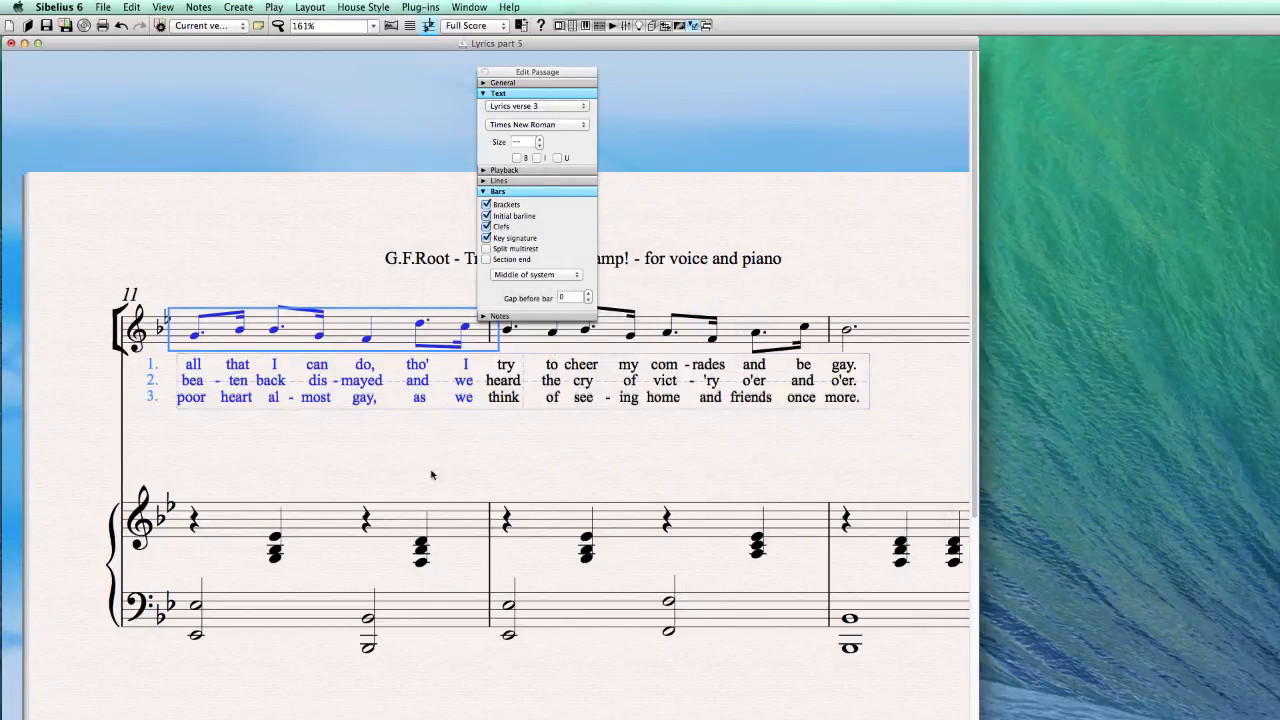
key(Escape)
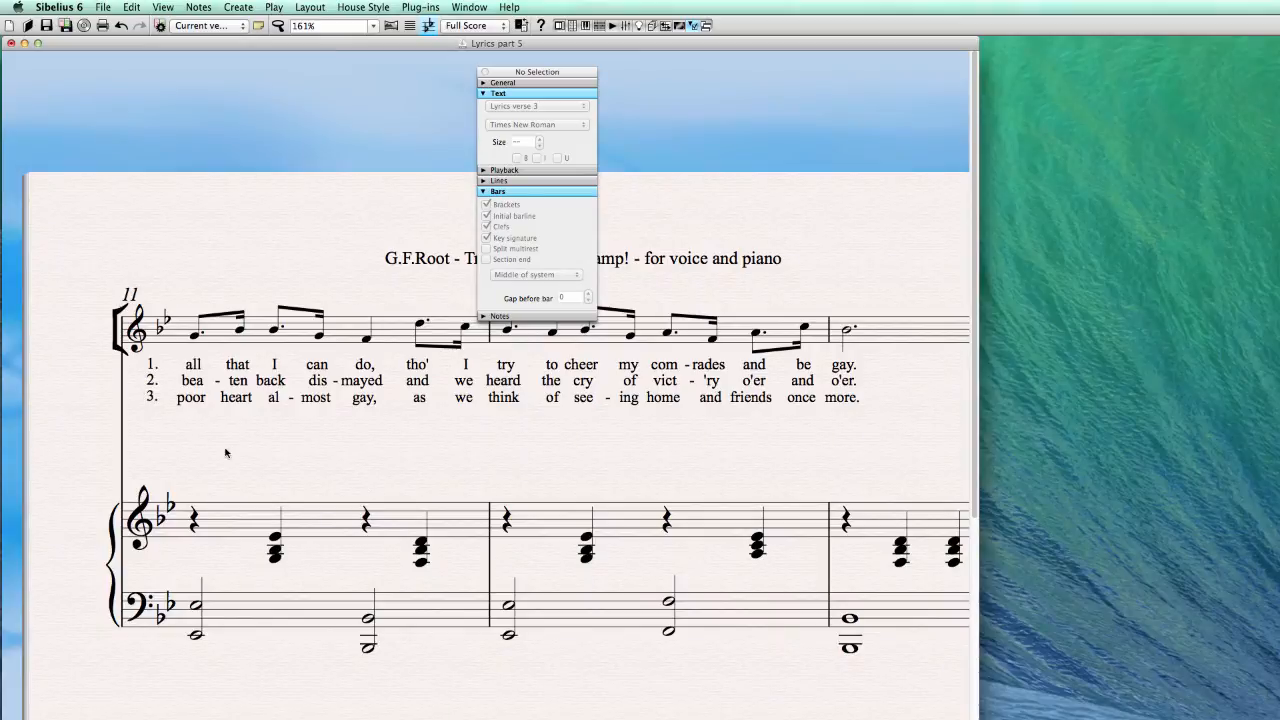
- Delete the verse numbers "1.", "2." and "3." in front of the lyric lines in bar 11
click(185, 366)
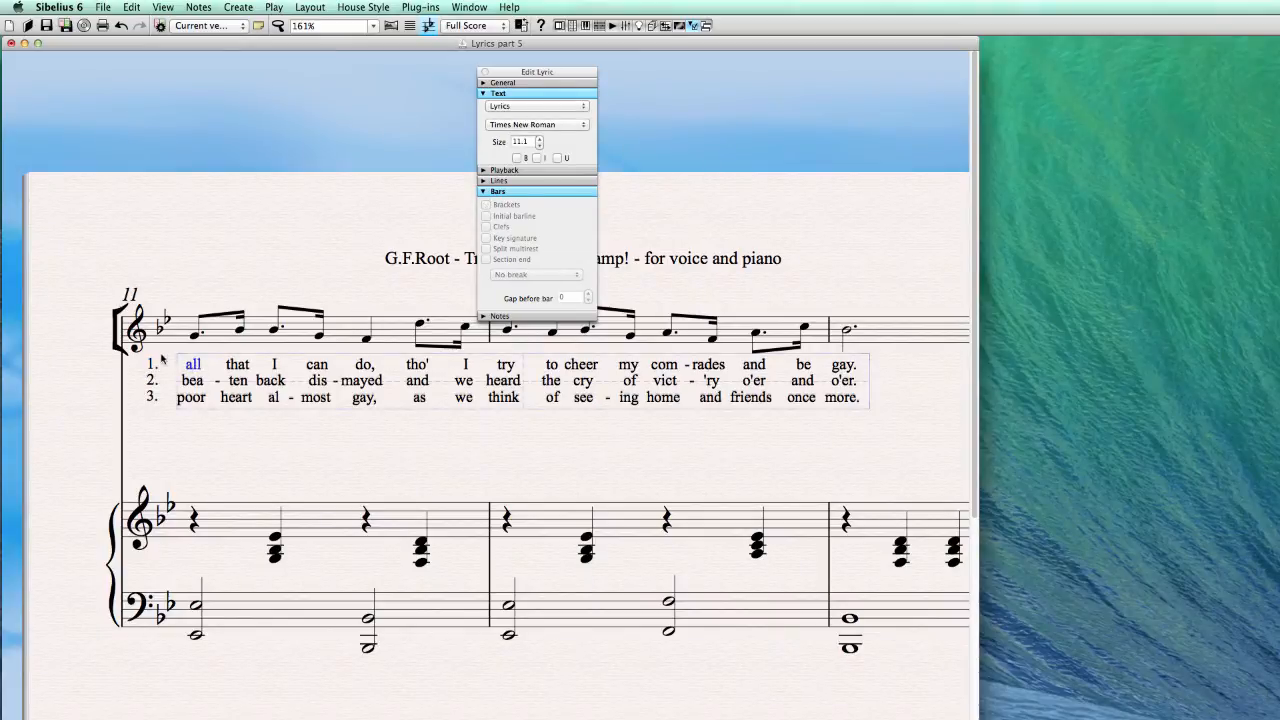
key(Escape)
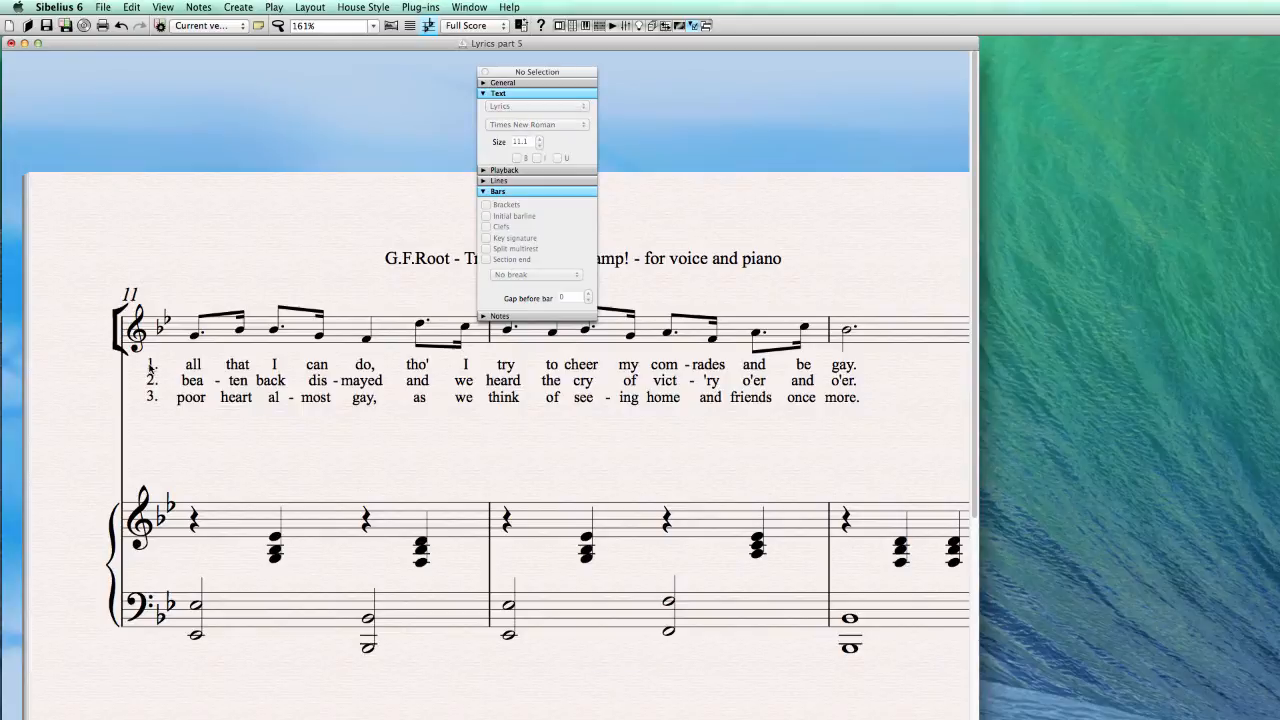
click(151, 366)
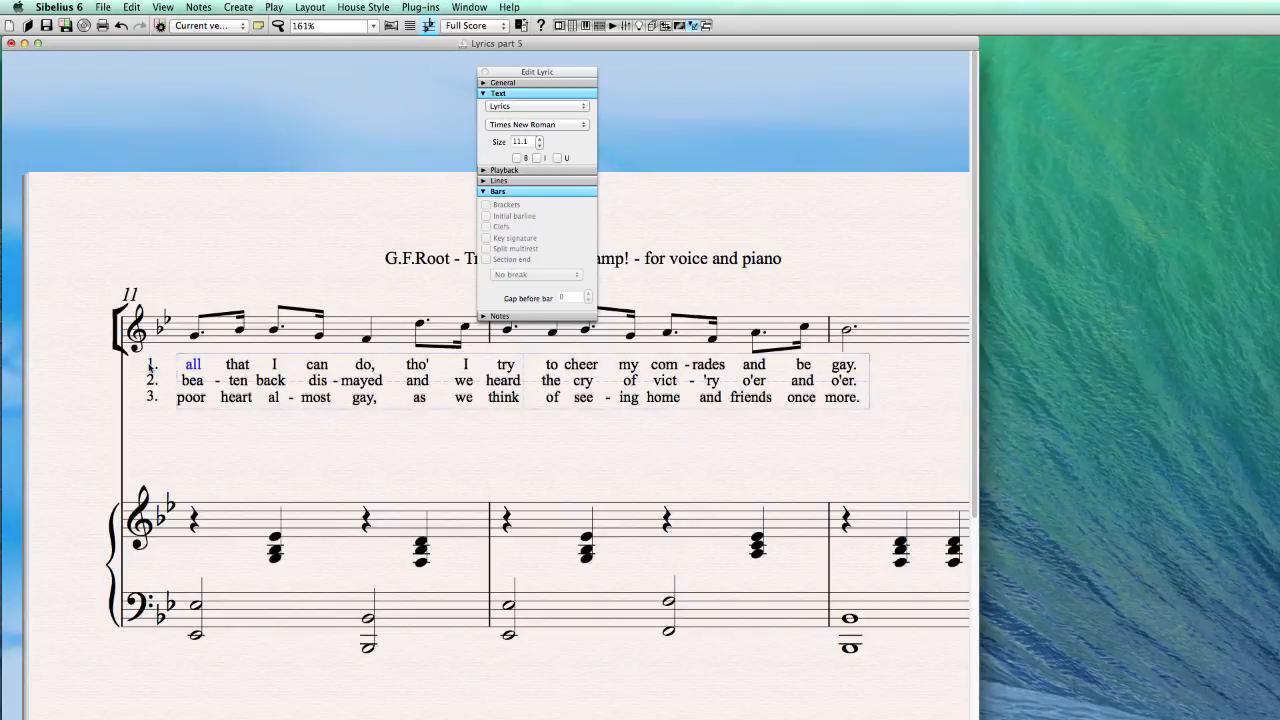
click(184, 366)
click(152, 366)
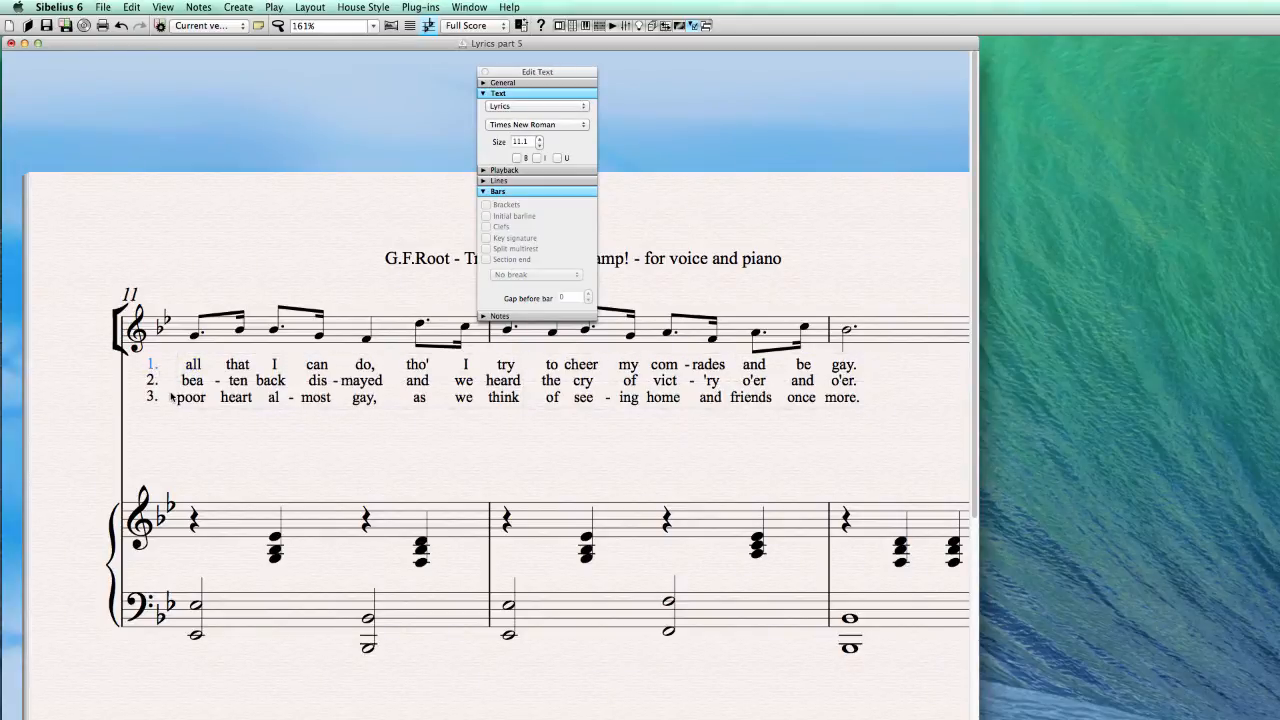
key(Delete)
click(152, 382)
key(Delete)
click(152, 398)
key(Delete)
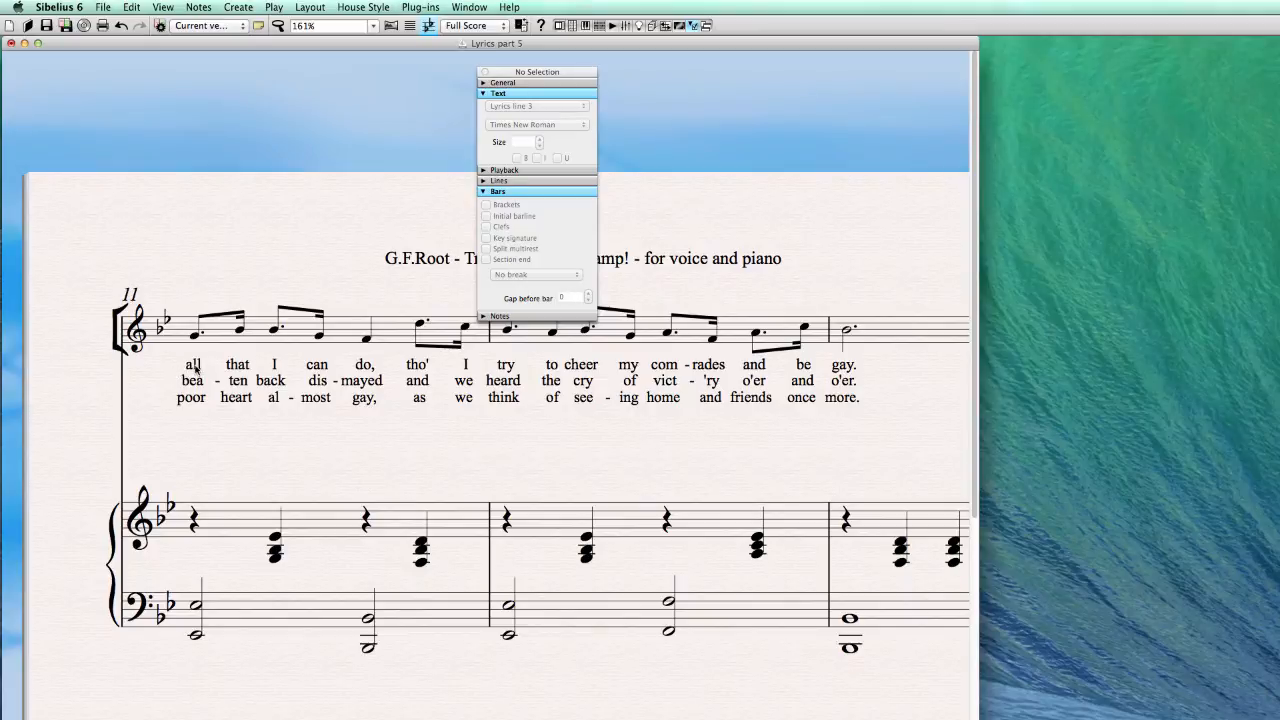
- Replace the first-verse lyric "all" in bar 11 with the verse number "1." as a lyric
click(195, 365)
key(Delete)
key(super+l)
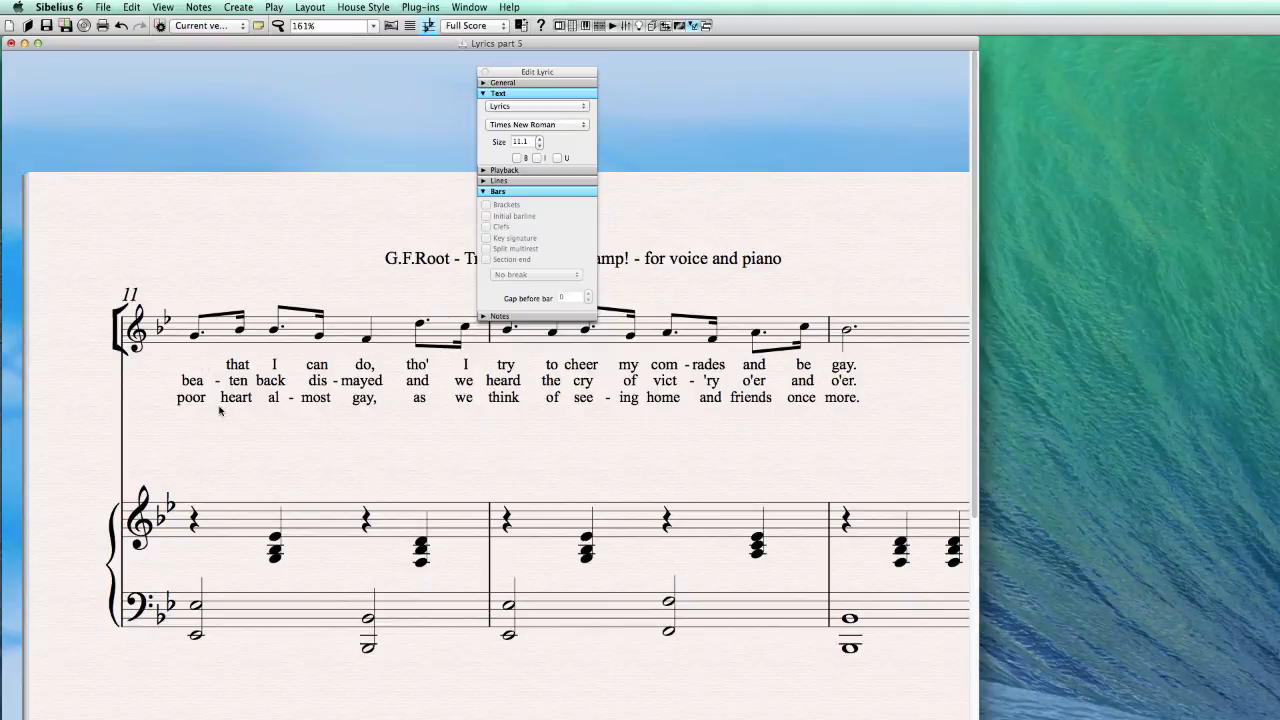
text(l)
key(Escape)
click(193, 367)
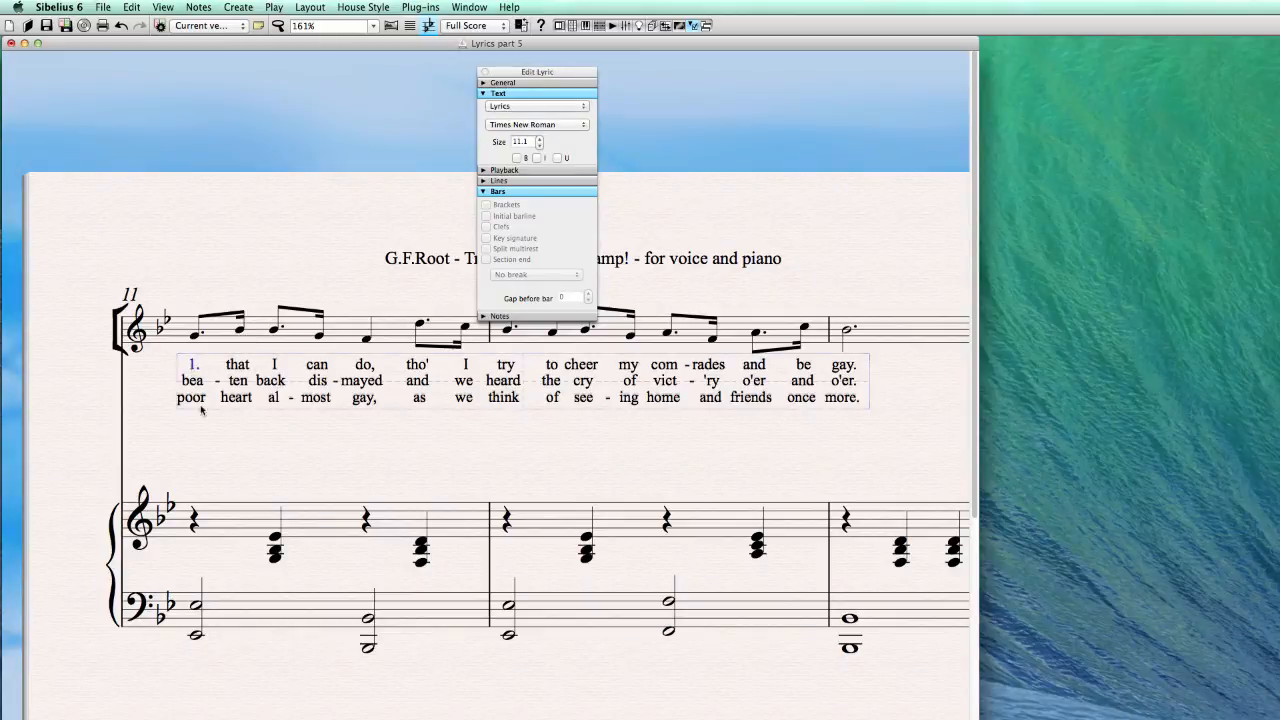
- Undo the "1." lyric entry and the deletion of "all" in bar 11, and clear the selection
click(222, 510)
key(super+z)
key(super+z)
key(super+z)
key(super+z)
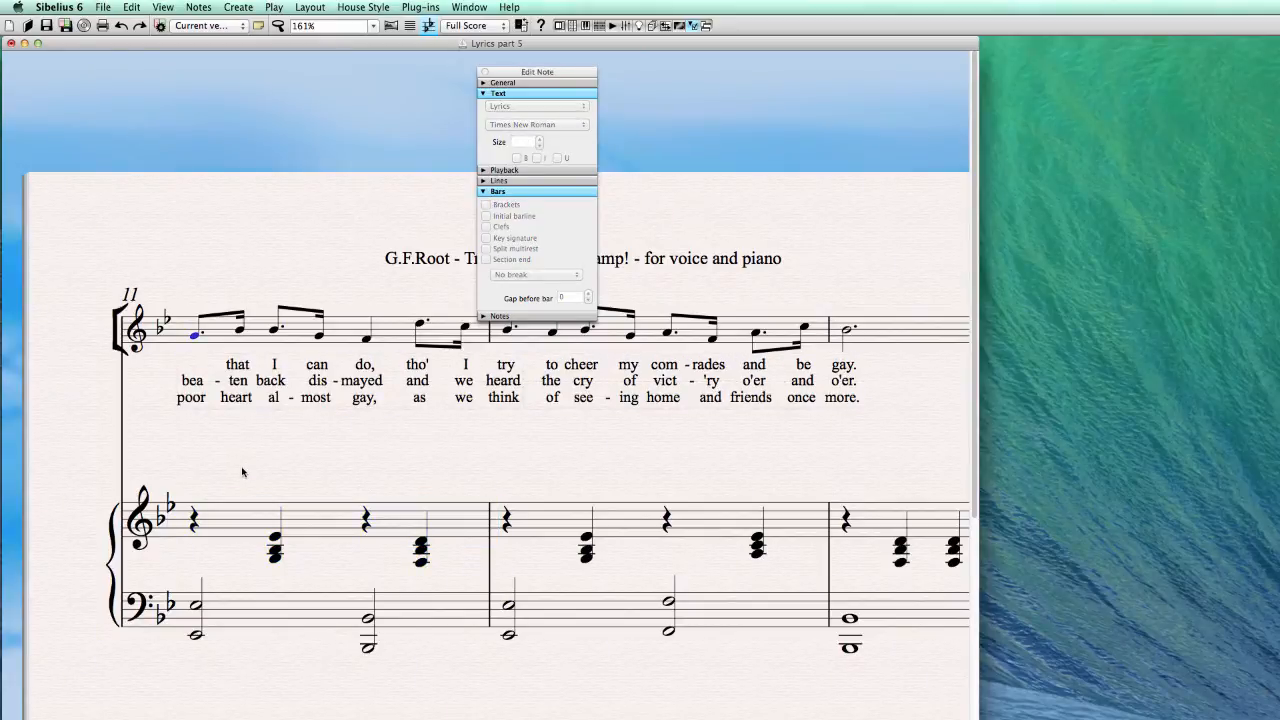
key(super+z)
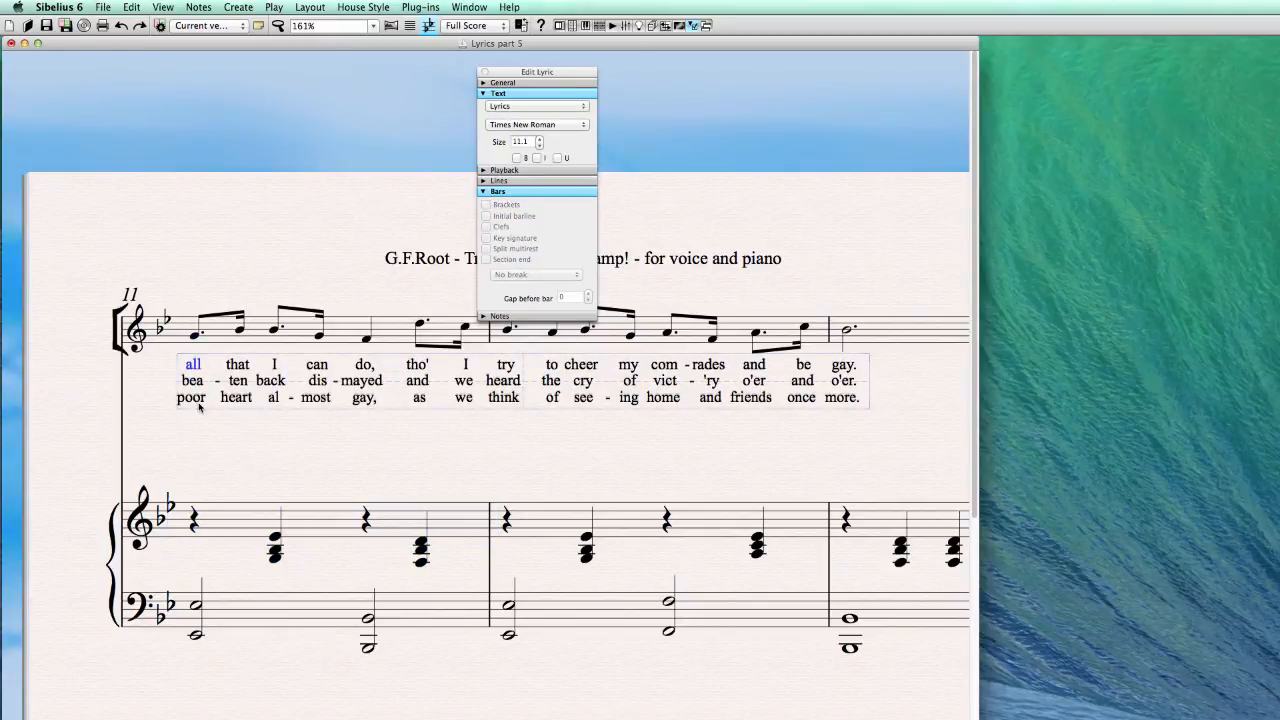
click(199, 440)
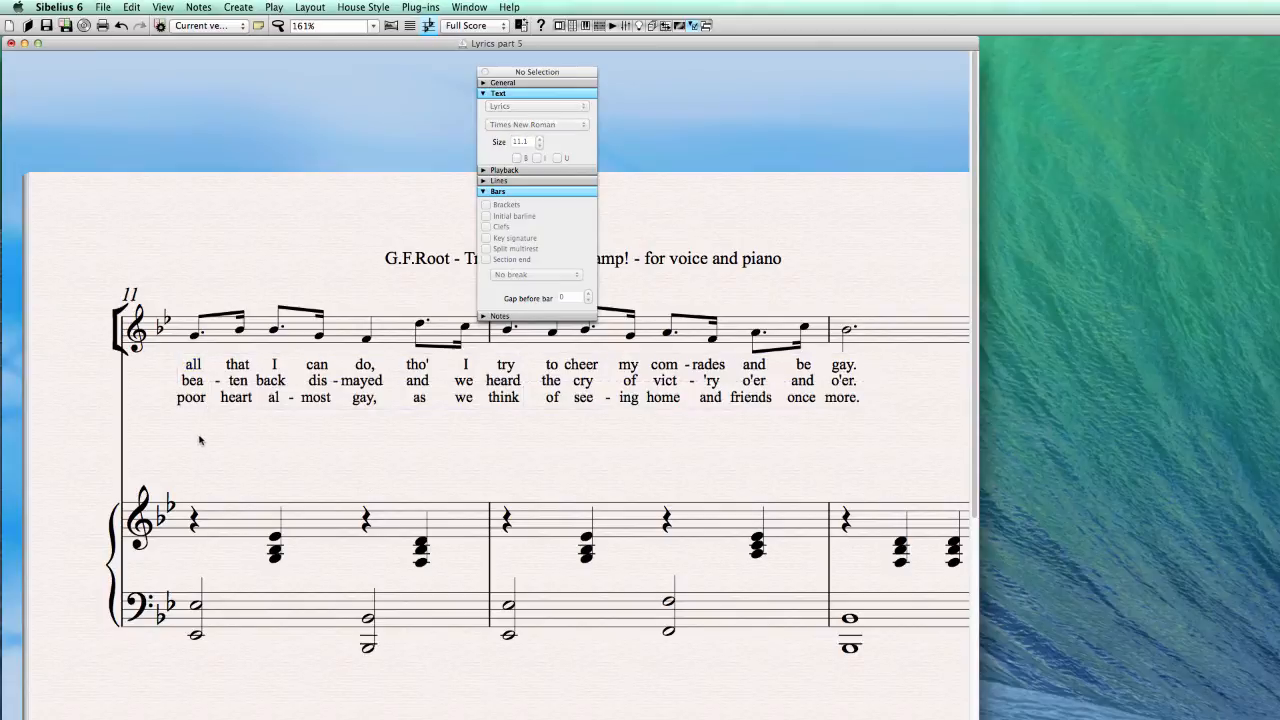
- Replace the opening lyrics of the three verses in bar 11 with "1. All", "2. Beat" and "3. The"
click(199, 369)
key(Delete)
key(super+l)
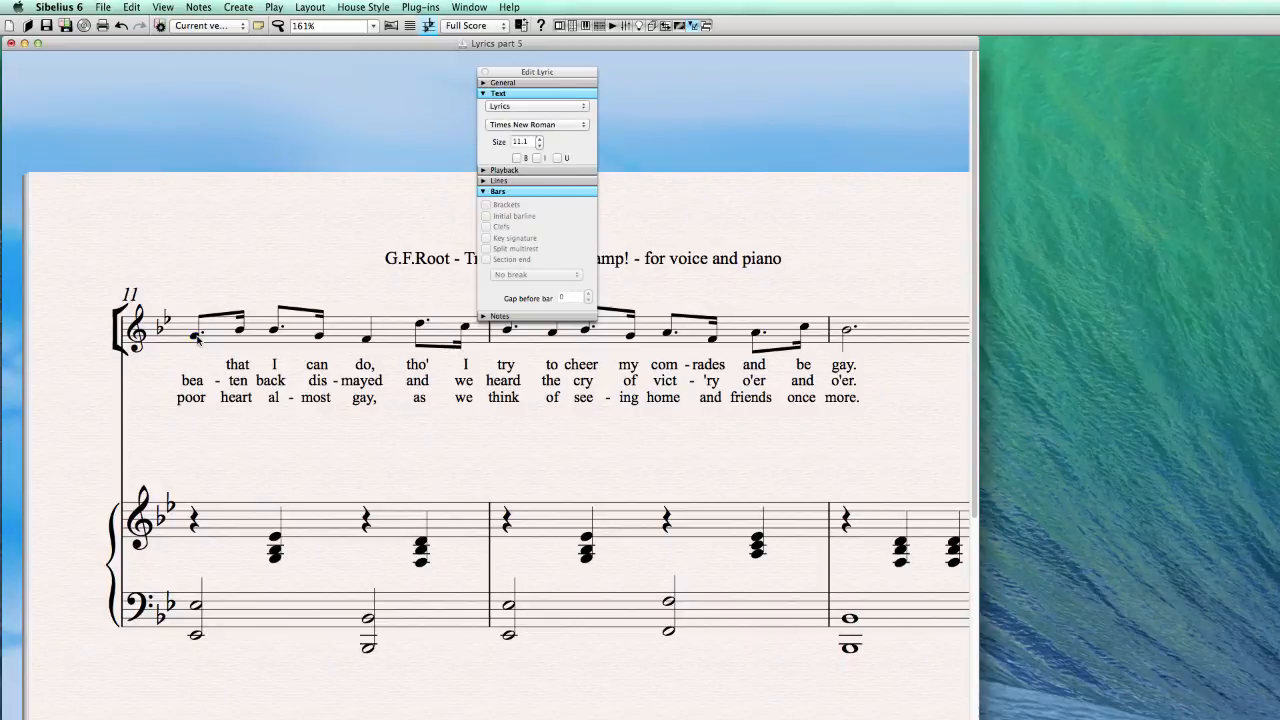
text(1.)
text(All)
click(216, 466)
click(203, 372)
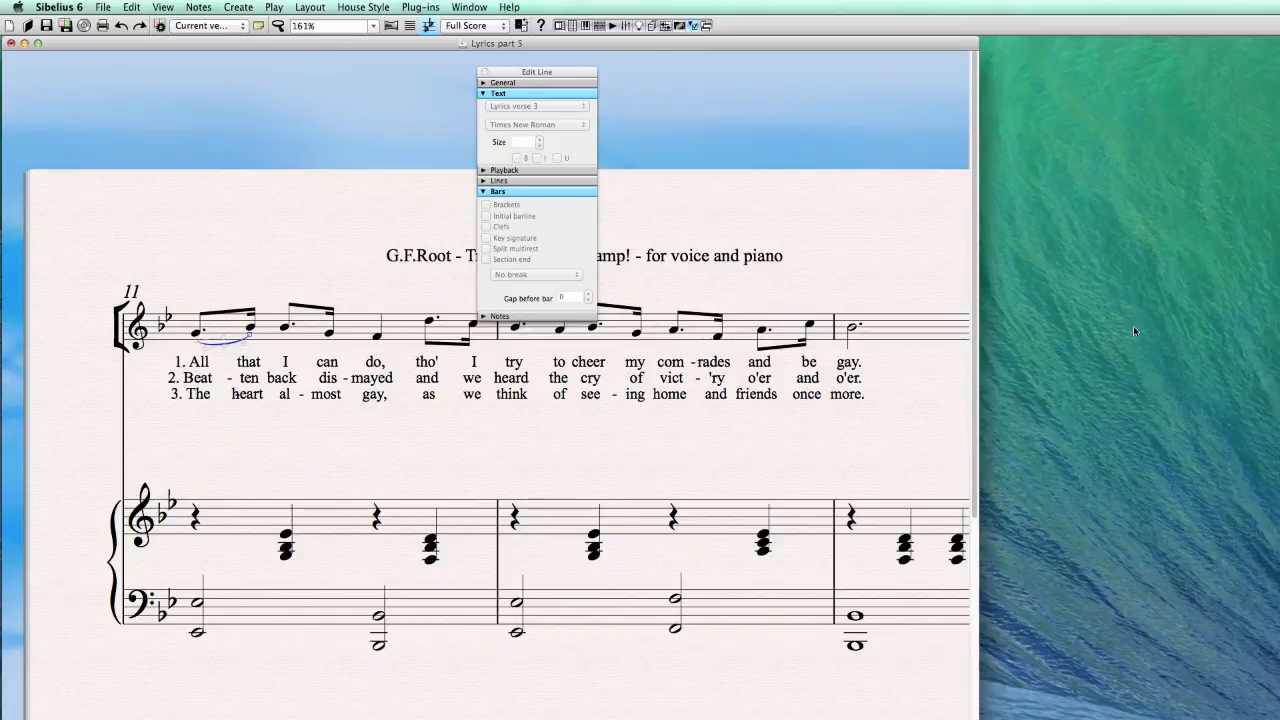
- Delete the solid slur joining the first two notes of bar 11 in the voice staff
click(215, 412)
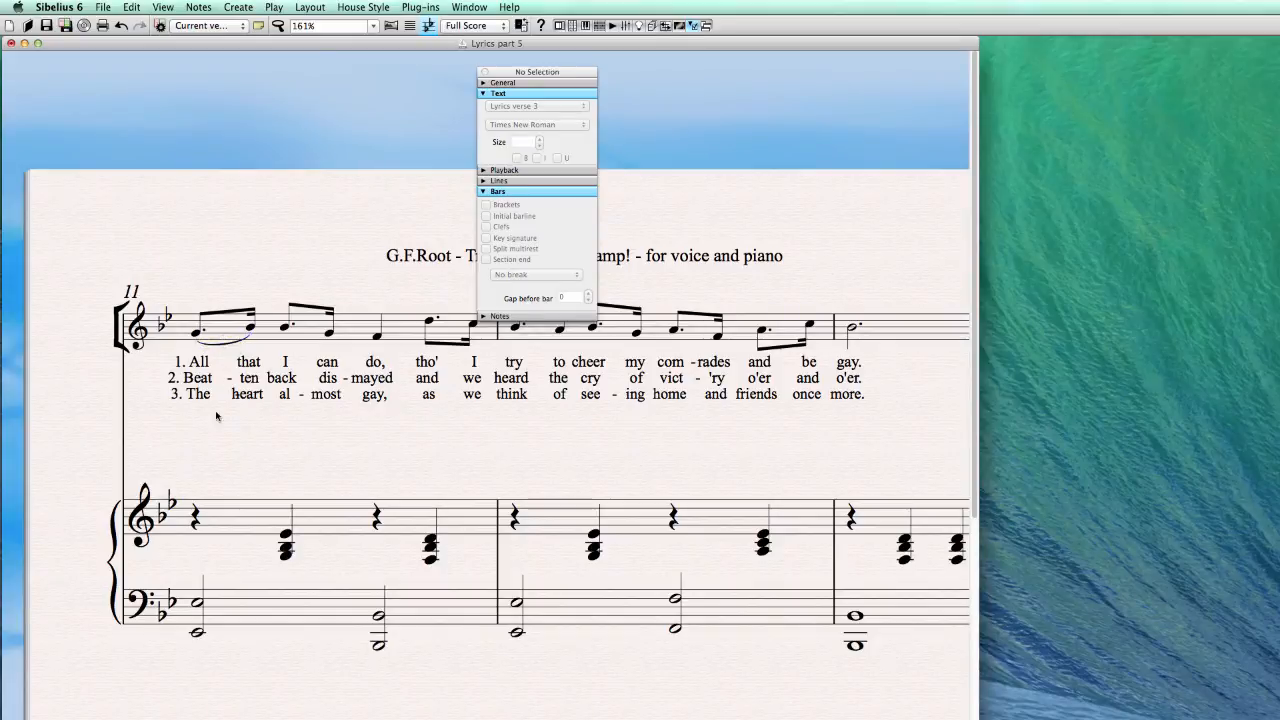
click(220, 345)
key(Delete)
- Compare how the opening lyrics of the three verses line up with the notes in bar 11
click(249, 395)
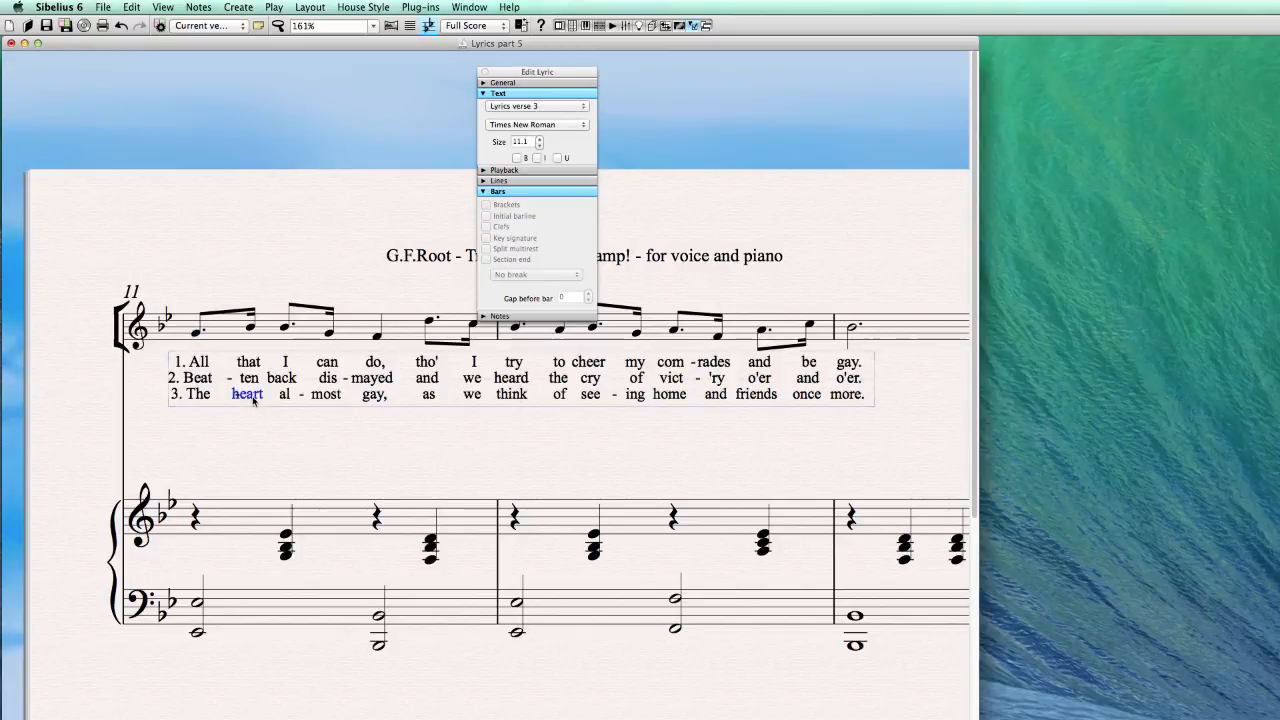
click(195, 396)
click(196, 365)
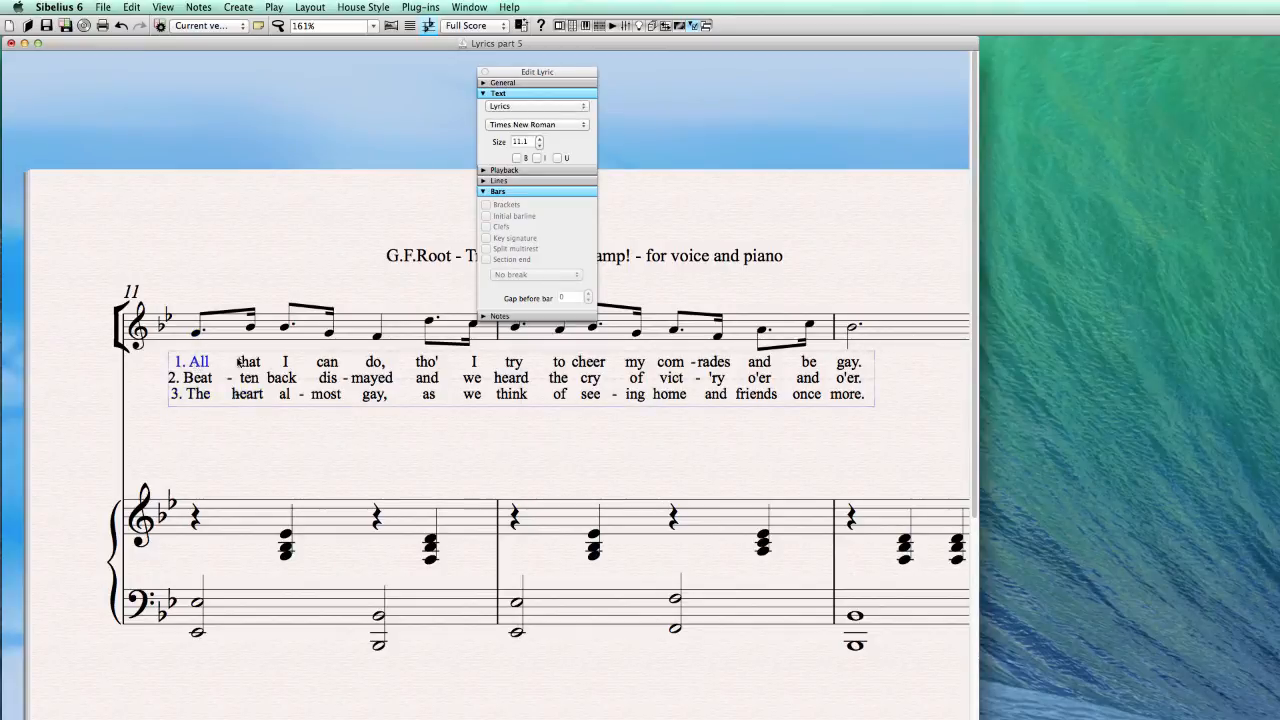
click(242, 364)
click(284, 362)
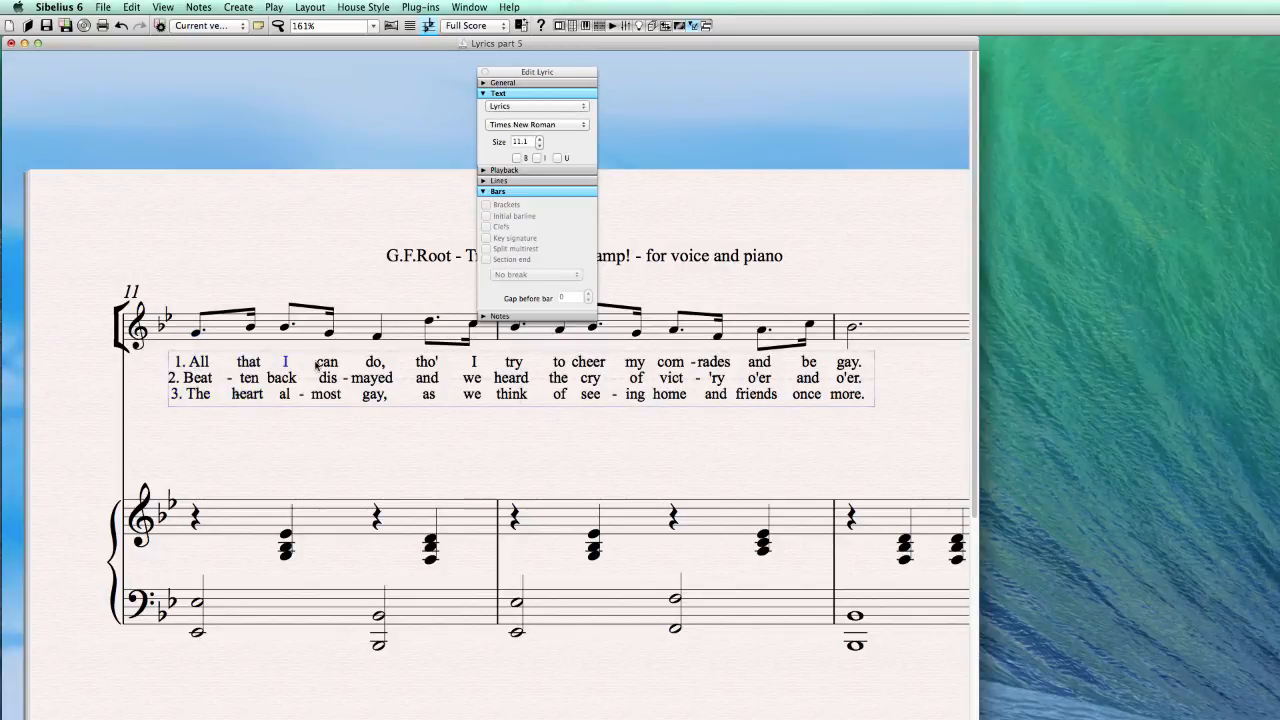
click(199, 380)
- Delete the third-verse lyric "heart" and its leftover hyphen under the second note of bar 11
click(249, 383)
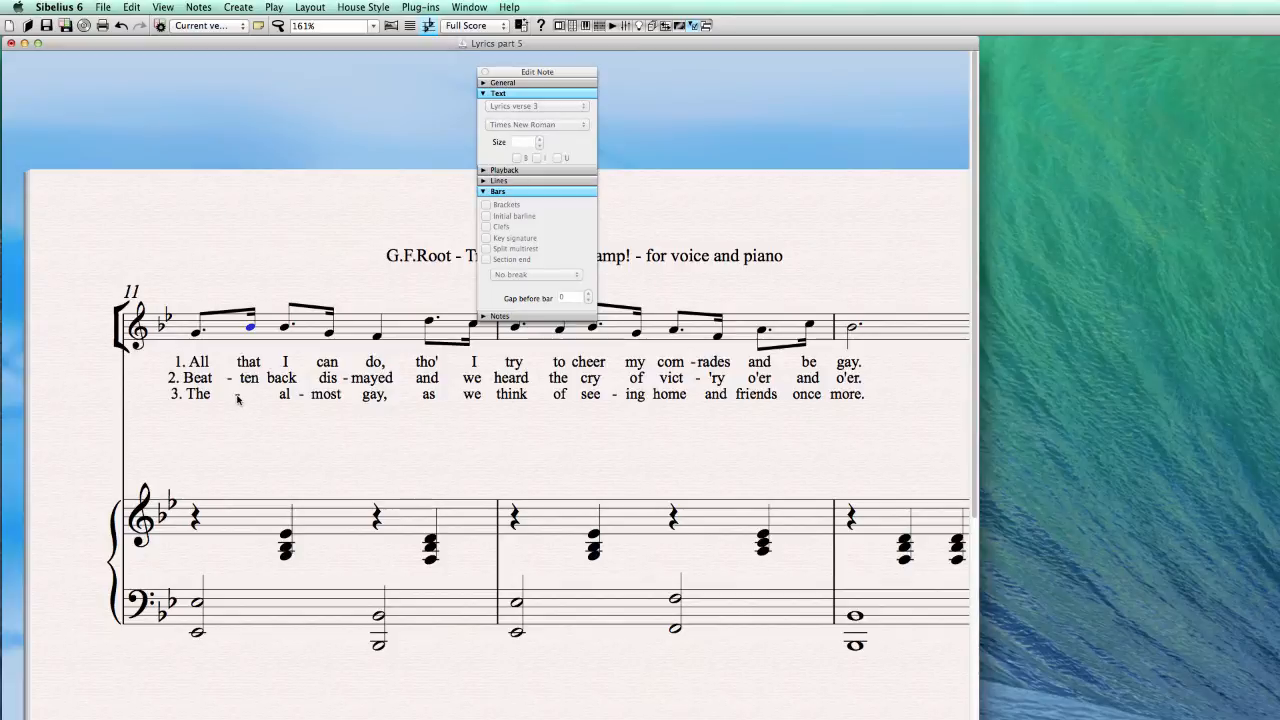
key(BackSpace)
click(234, 344)
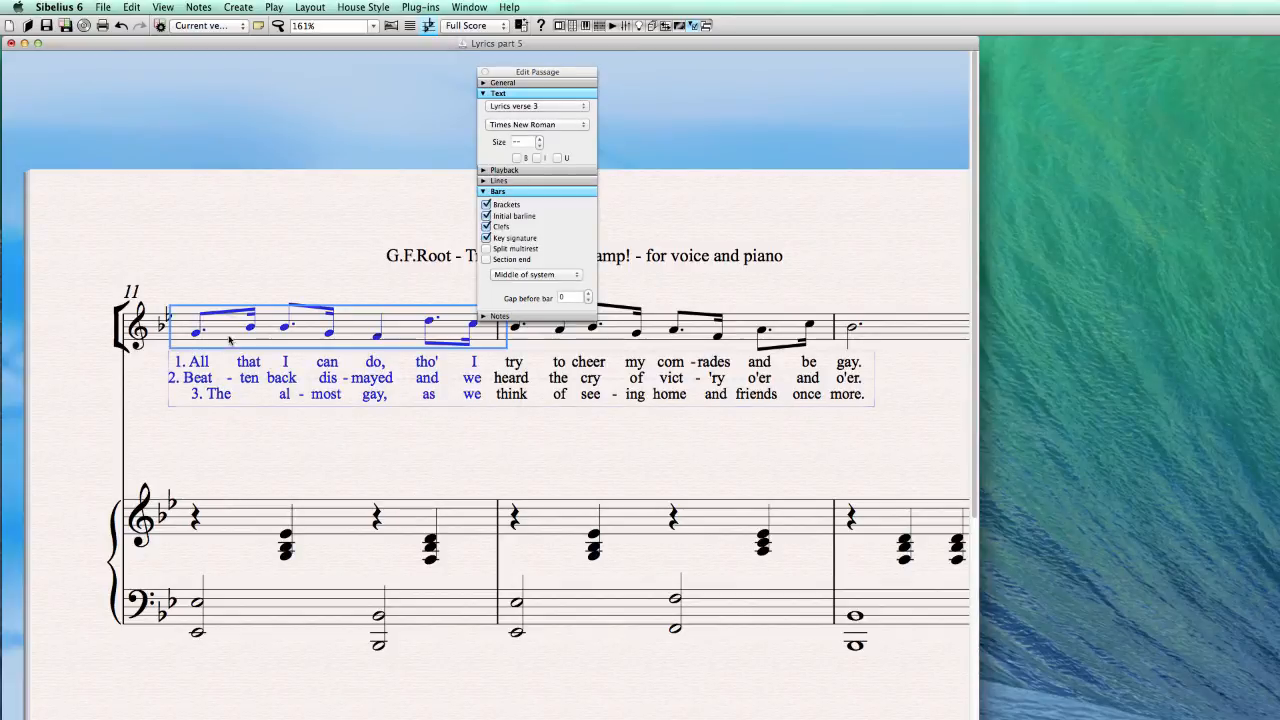
click(200, 396)
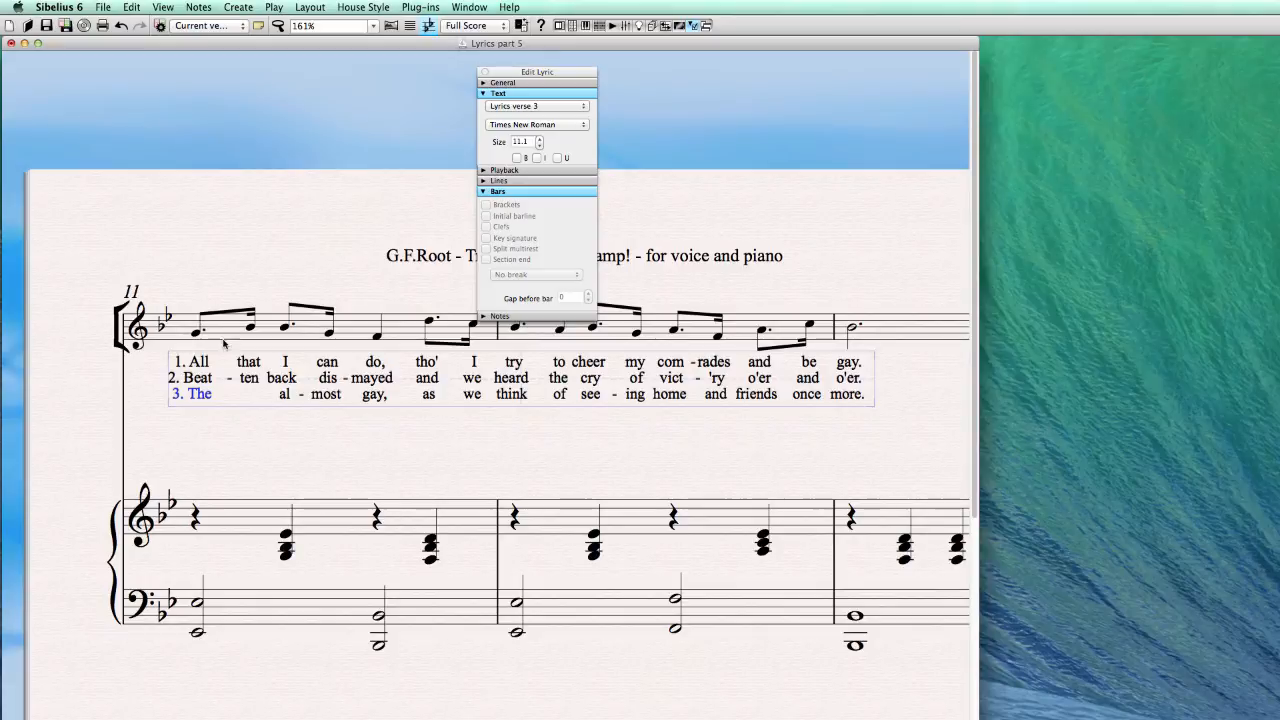
double_click(207, 396)
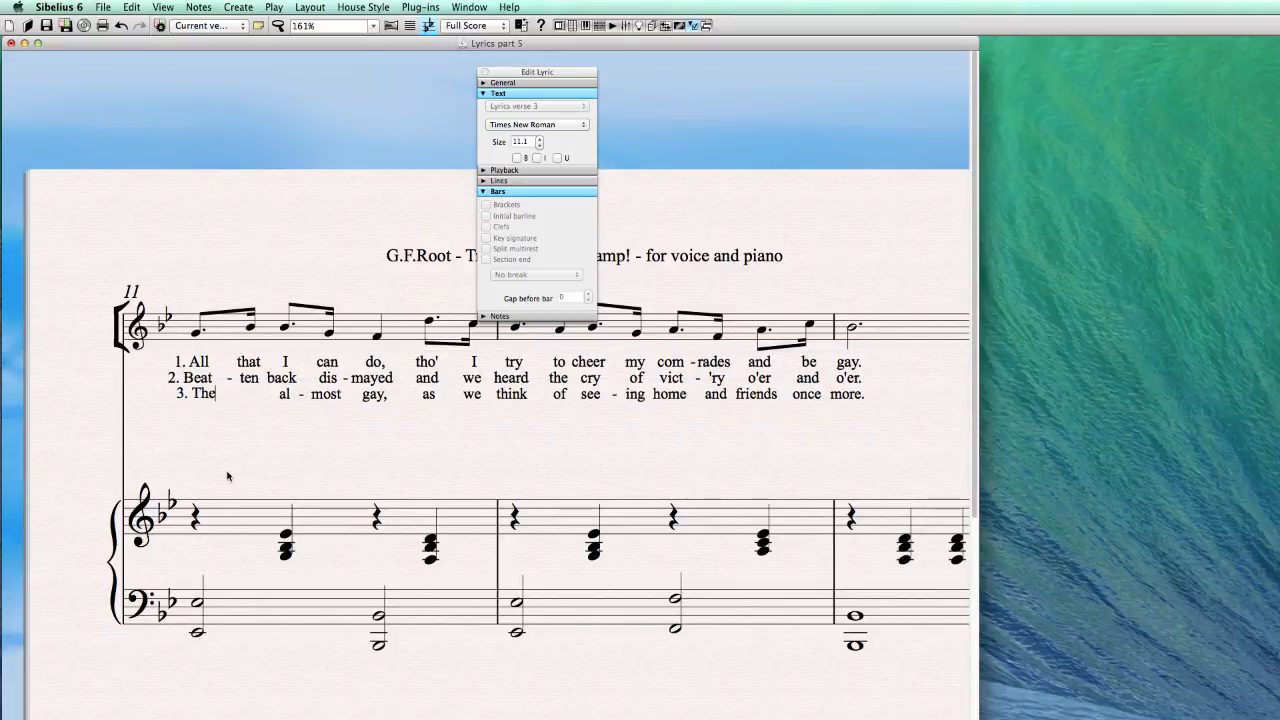
key(Escape)
key(Escape)
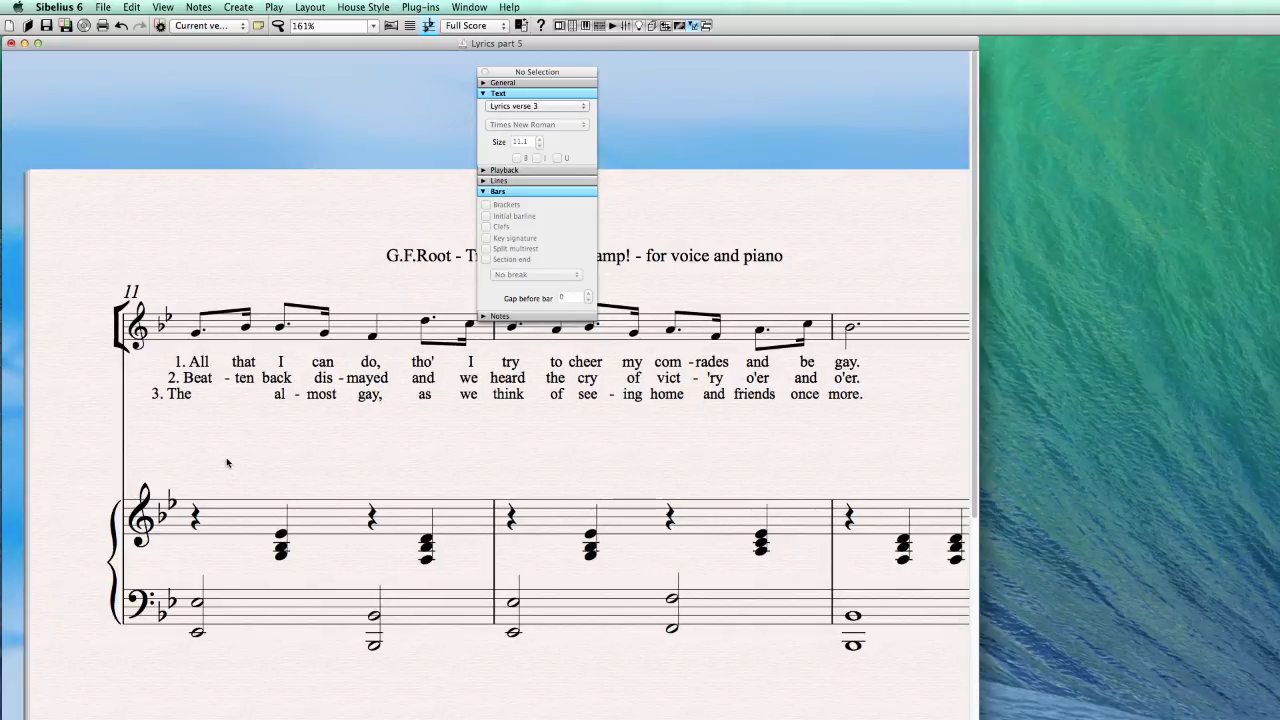
key(super+z)
key(super+z)
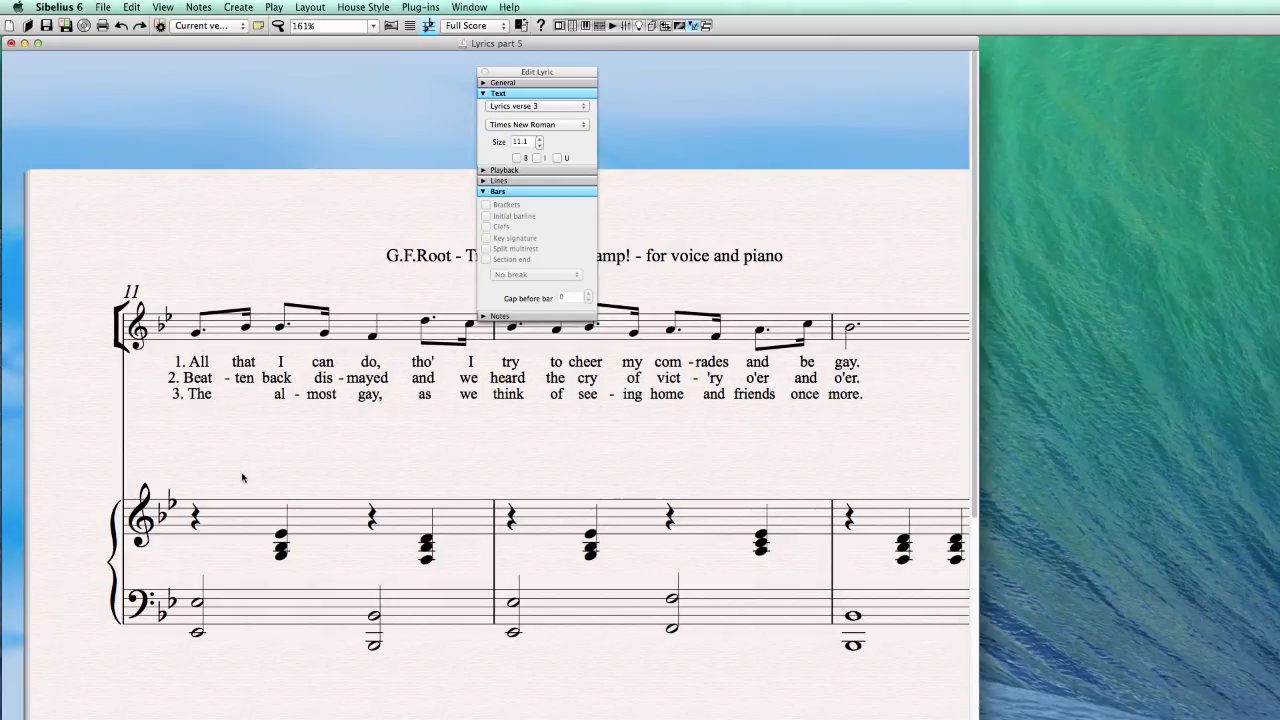
key(Escape)
- Add a "Dashed slur below" line from the first to the second note of bar 11 in the voice staff
click(196, 335)
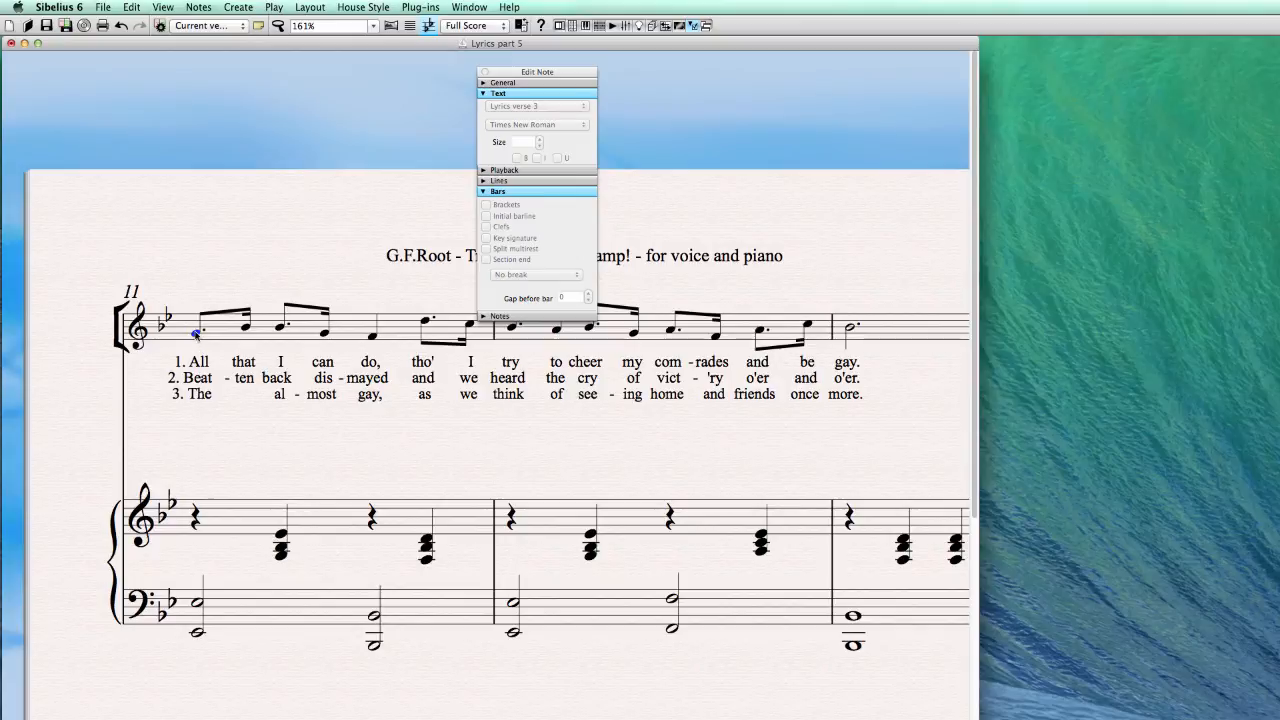
click(239, 7)
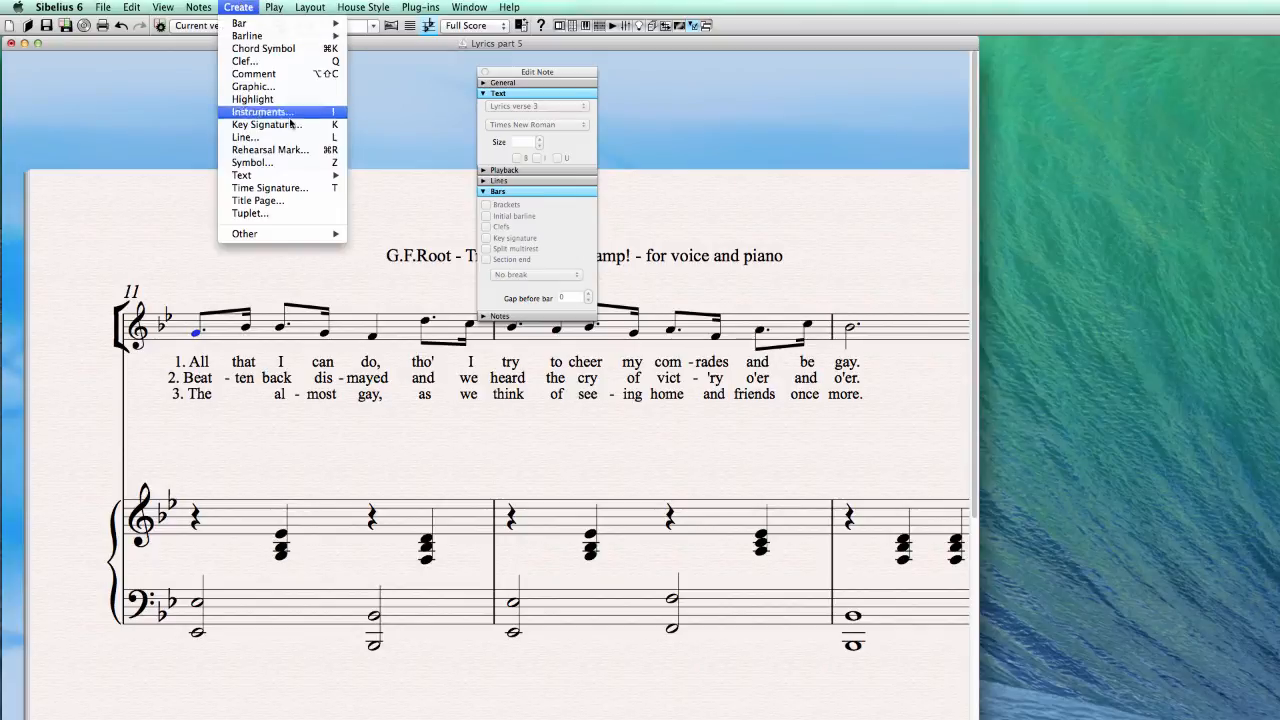
click(285, 137)
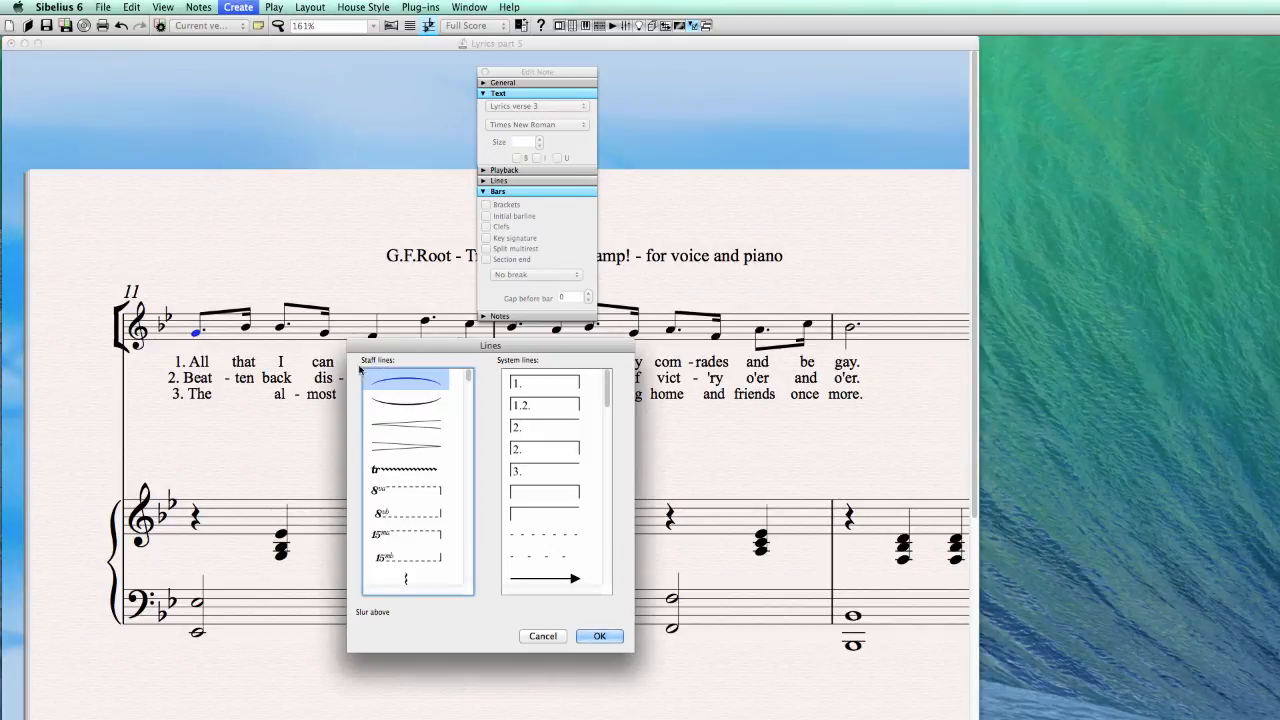
scroll(416, 484, down, 1)
scroll(416, 484, down, 1)
scroll(430, 470, down, 5)
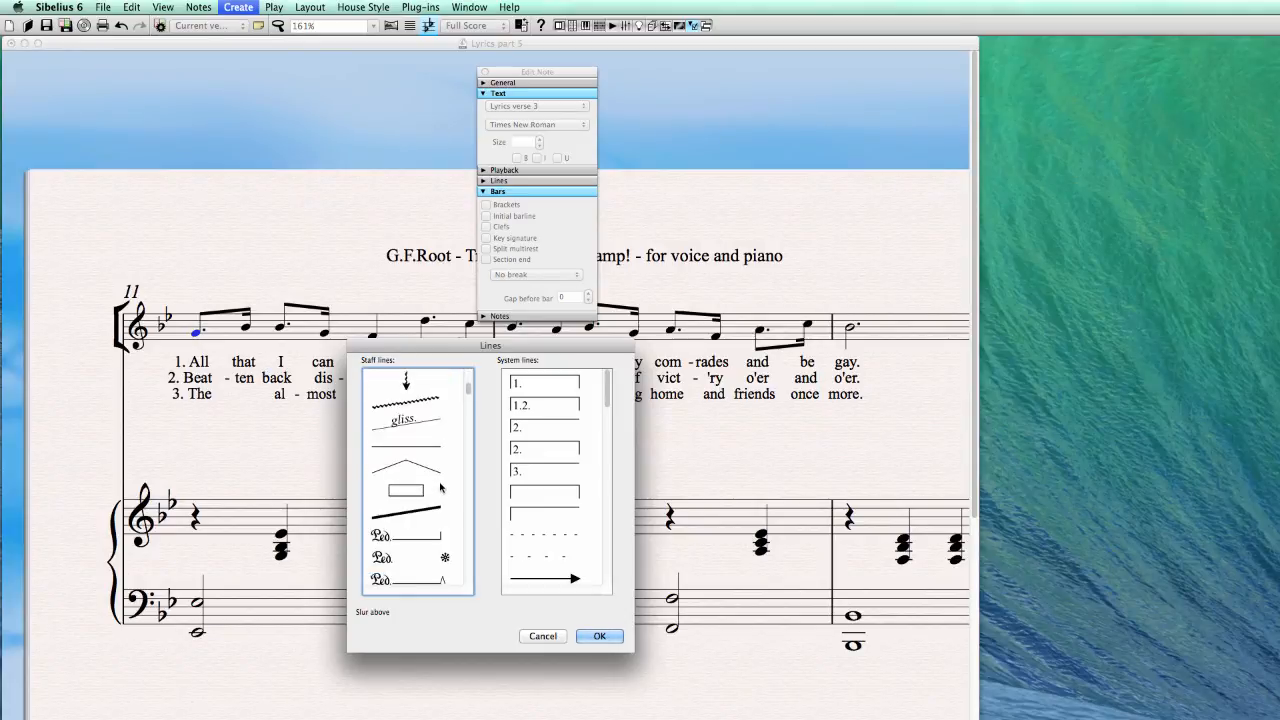
scroll(439, 487, down, 5)
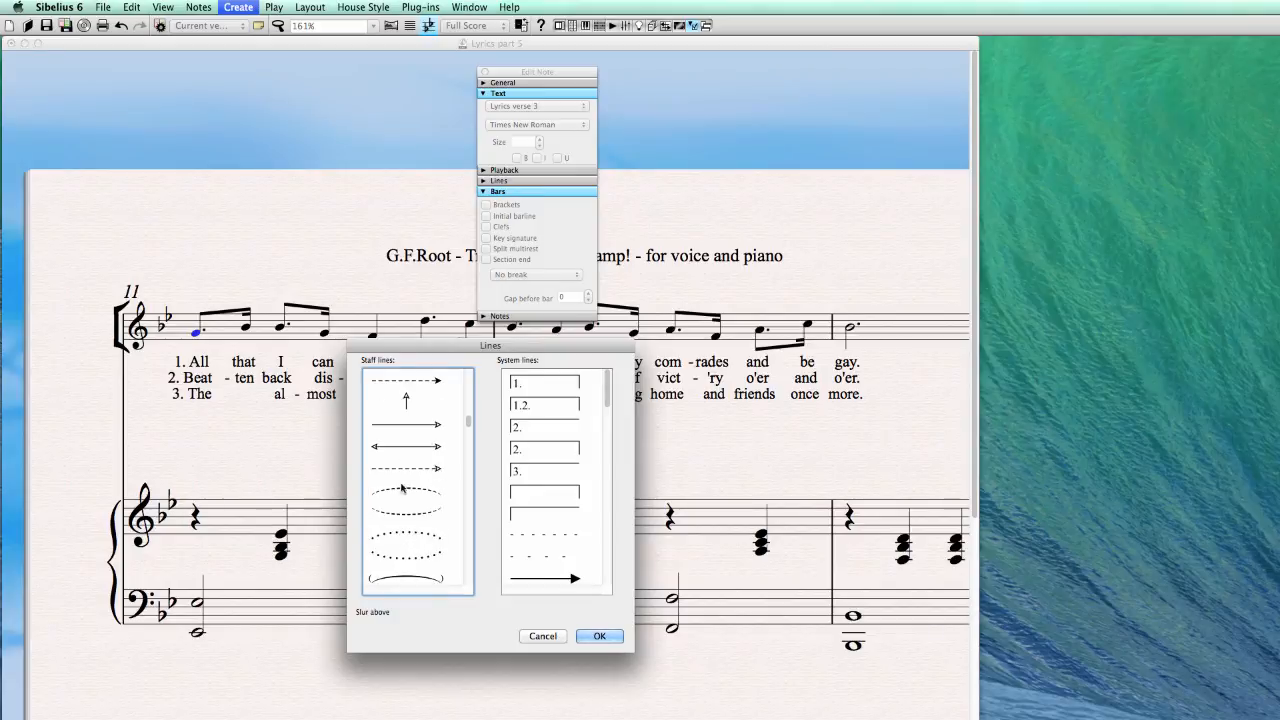
click(407, 490)
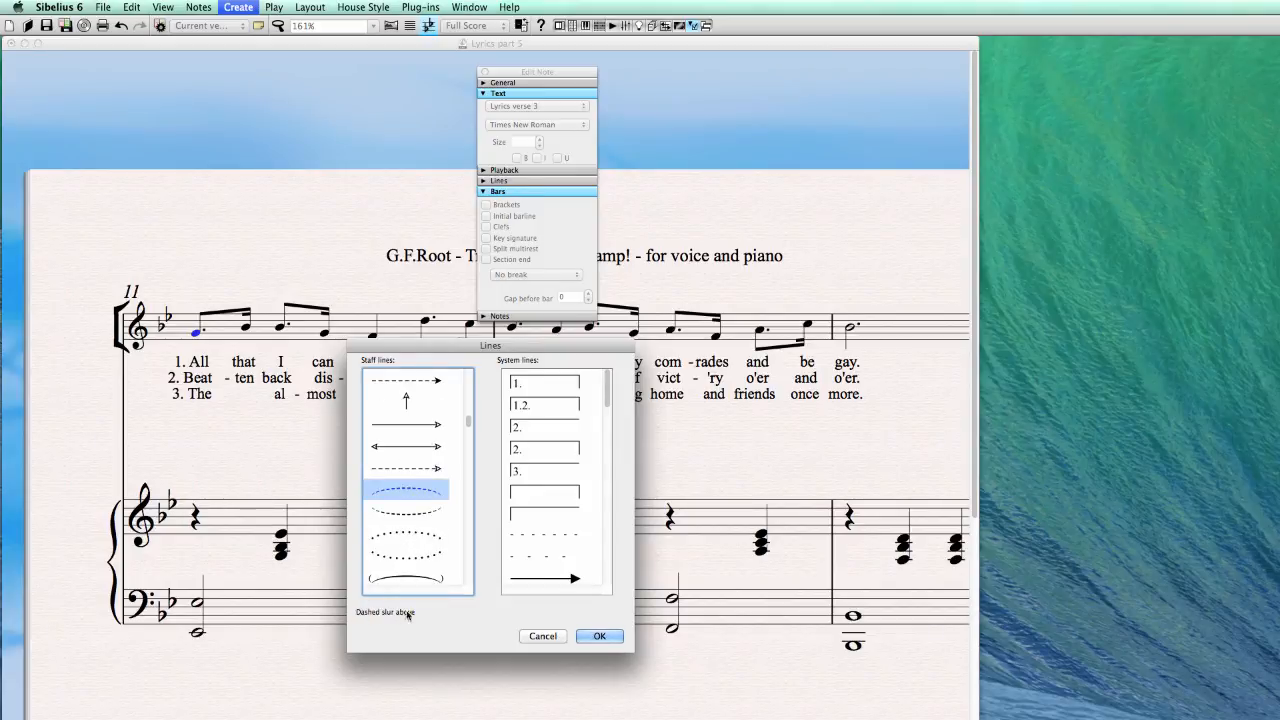
click(403, 513)
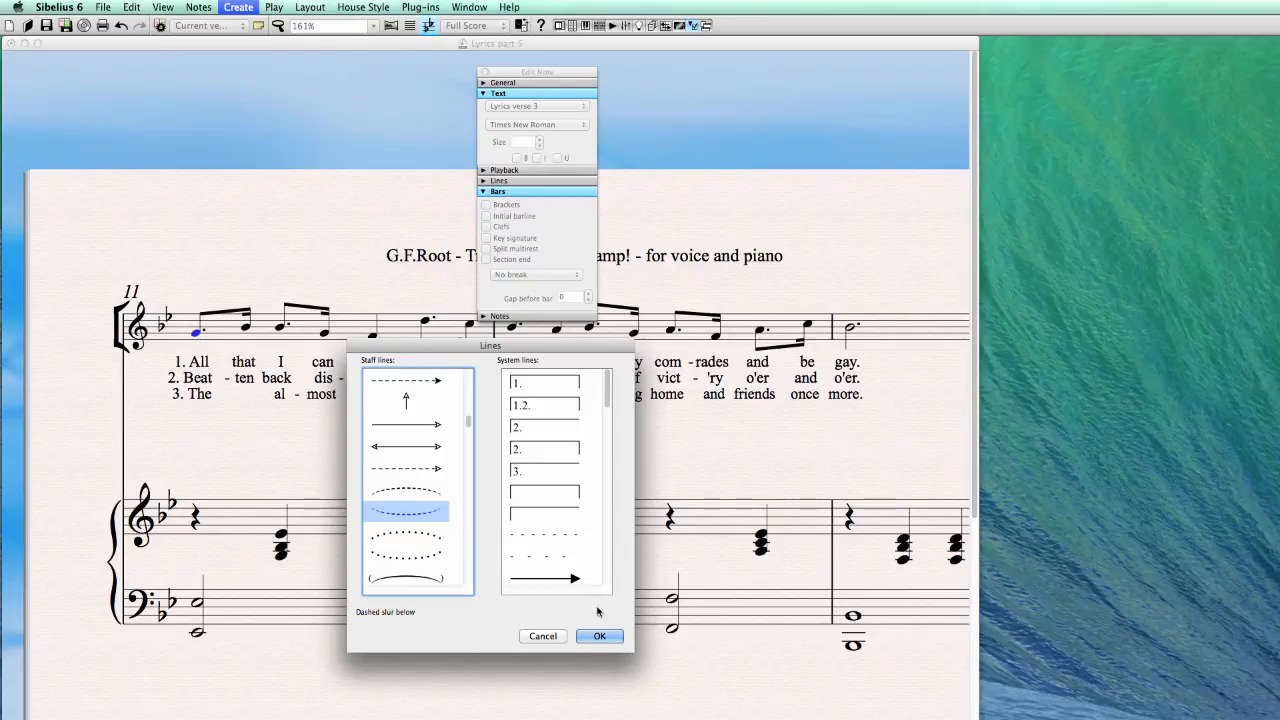
click(600, 638)
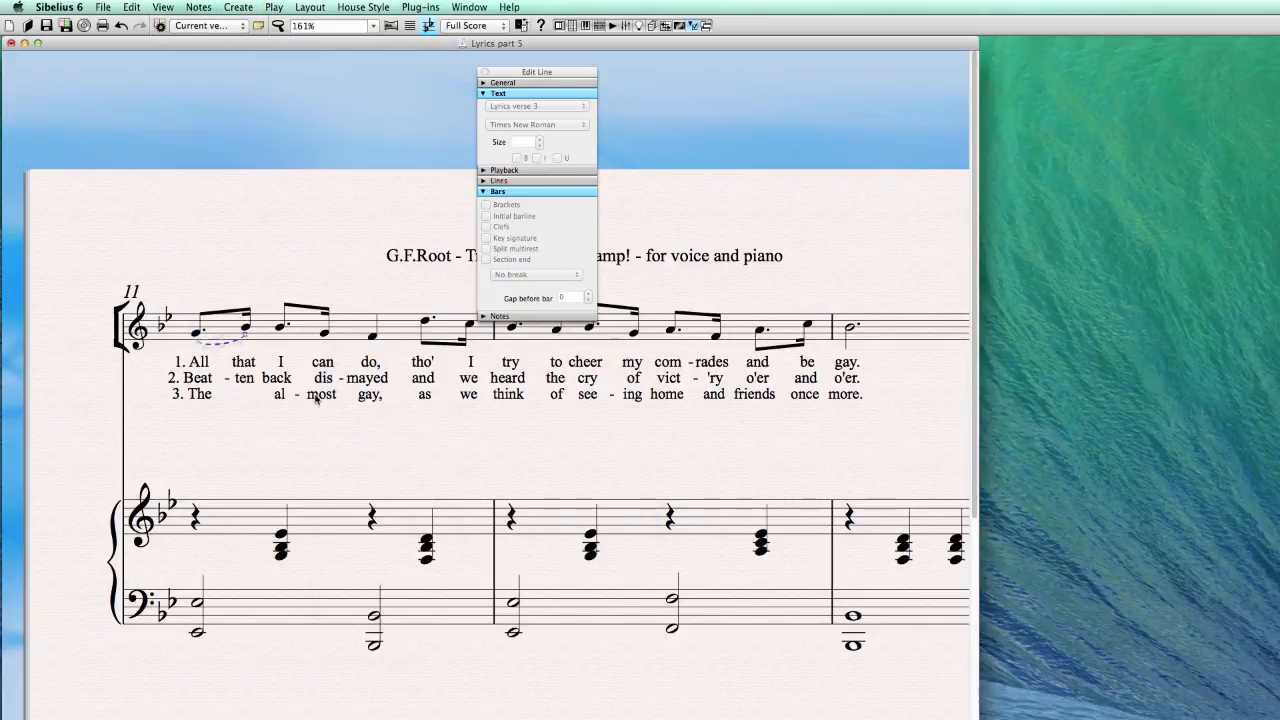
- Add a lyric extender line after the third-verse lyric "3. The" in bar 11
click(213, 400)
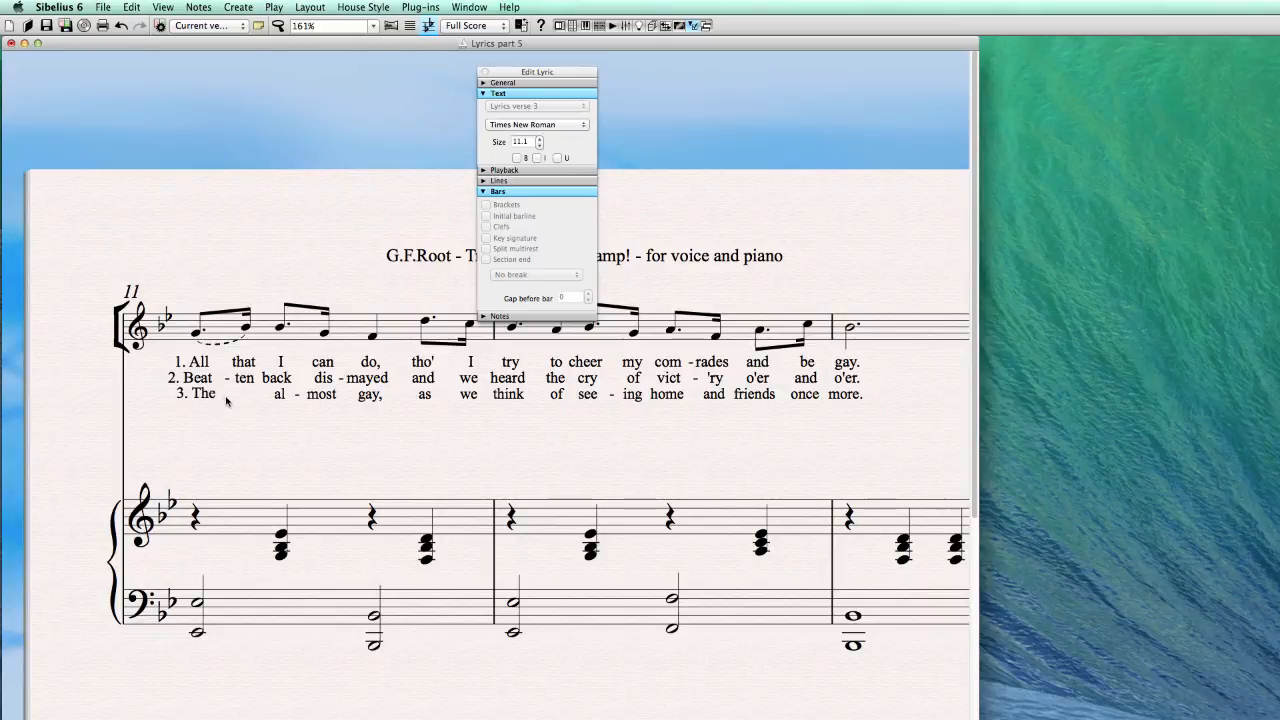
key(Return)
key(Escape)
key(space)
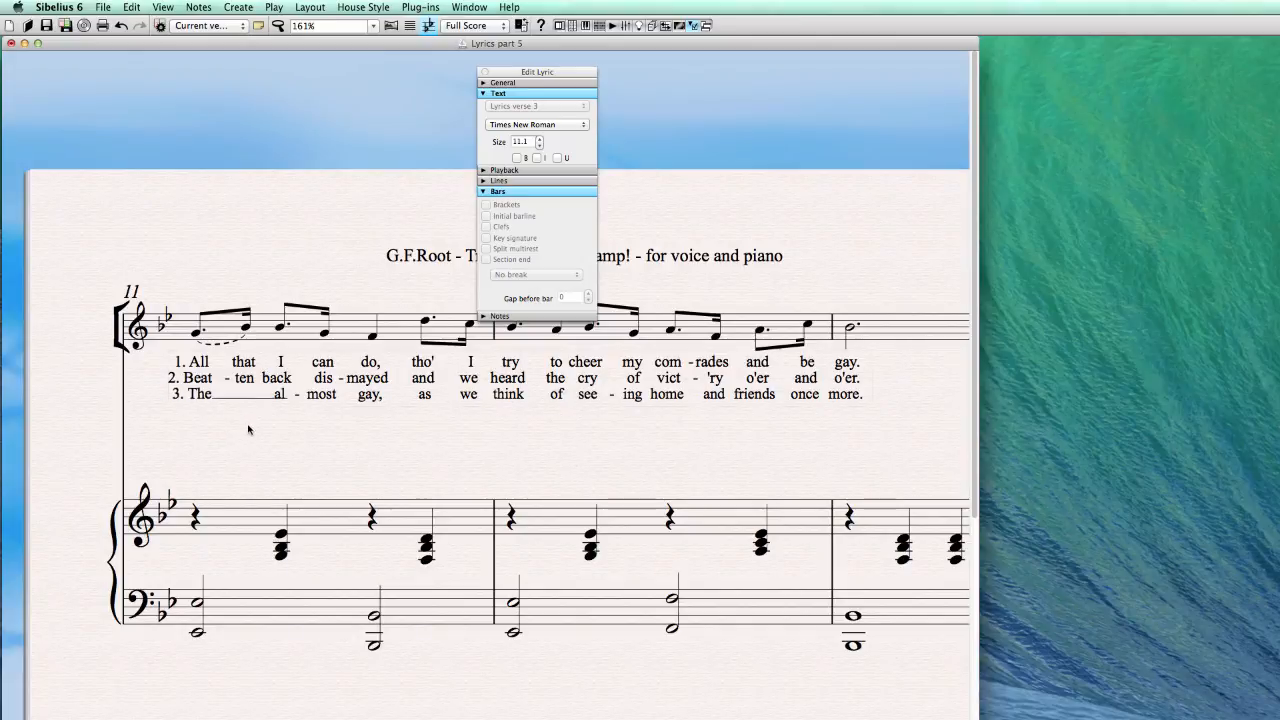
key(Escape)
key(Escape)
- Shorten the extender line after "3. The" to end under the second note, and move the Properties window clear of the score title
click(287, 400)
drag(287, 400, 248, 399)
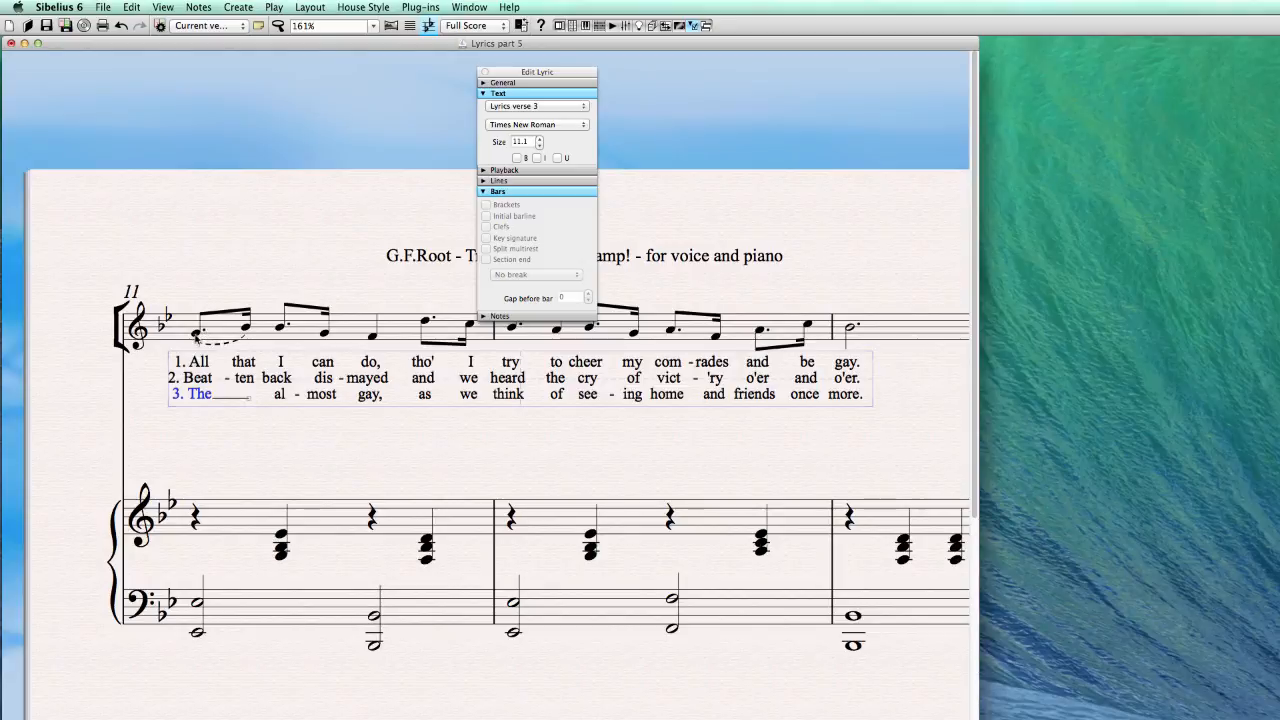
key(Escape)
drag(515, 75, 870, 58)
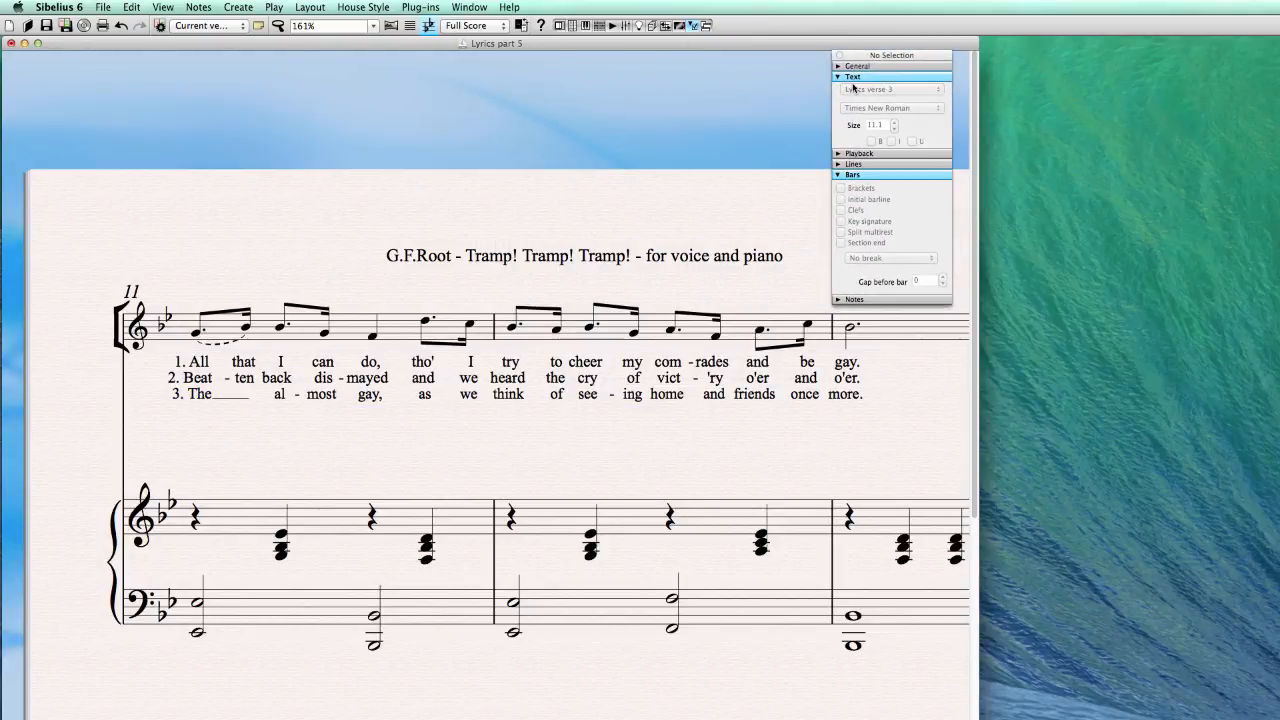